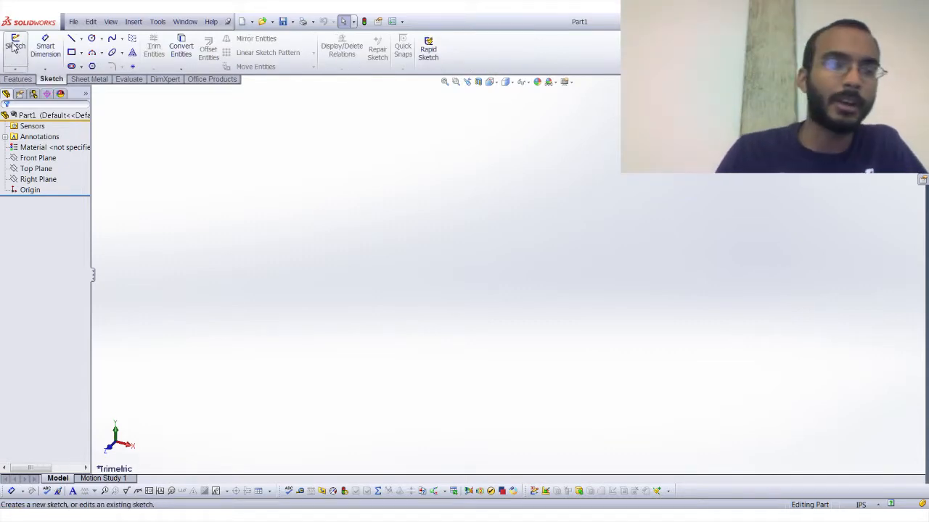
# Start a new sketch on the Front Plane.
pyautogui.click(15, 45)
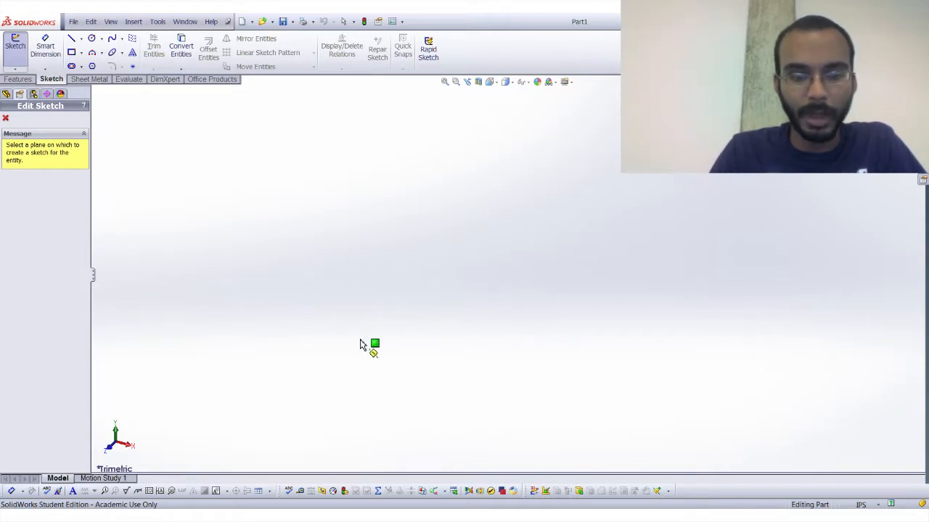
pyautogui.moveTo(361, 340); pyautogui.dragTo(390, 285, button='middle')
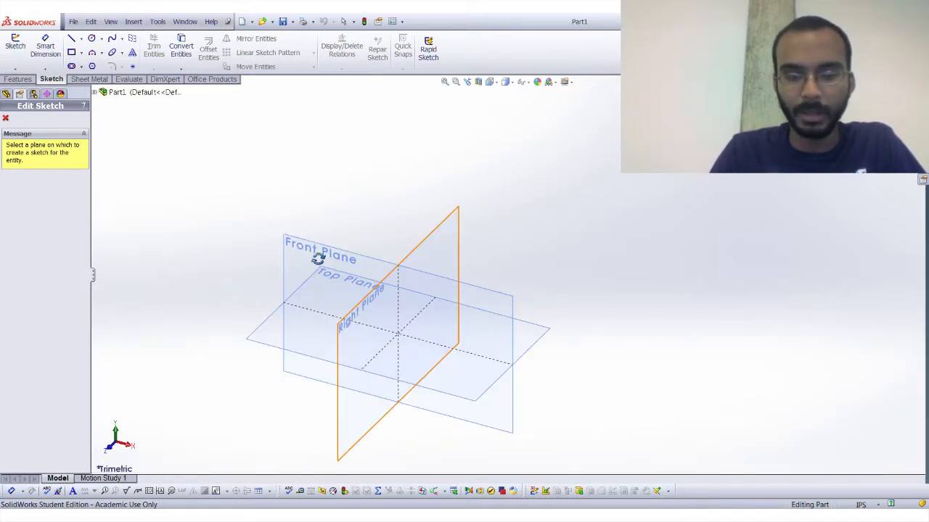
pyautogui.moveTo(366, 416); pyautogui.dragTo(413, 302, button='middle')
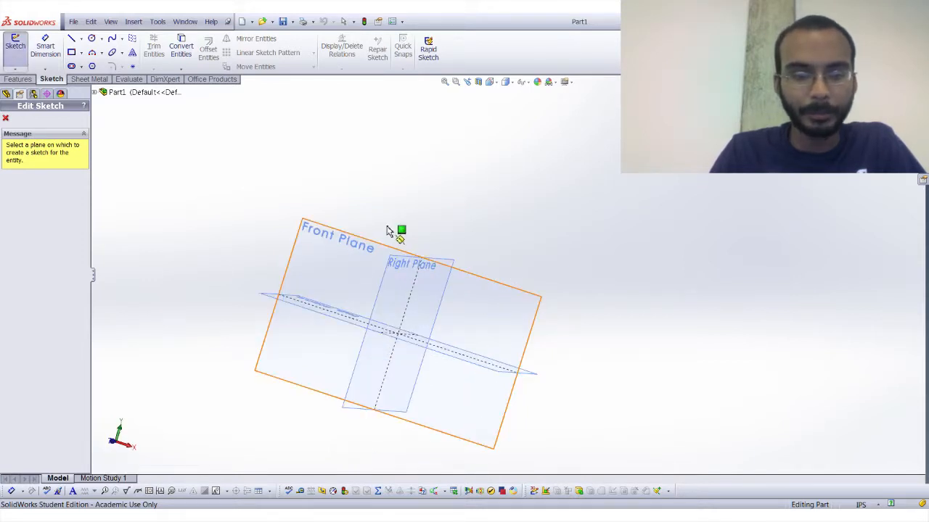
pyautogui.moveTo(390, 232); pyautogui.dragTo(404, 336, button='middle')
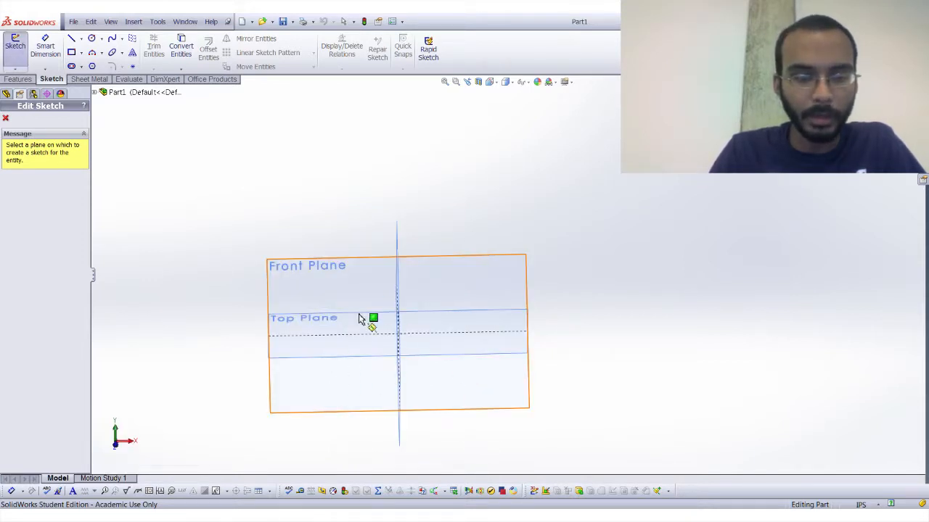
pyautogui.click(347, 274)
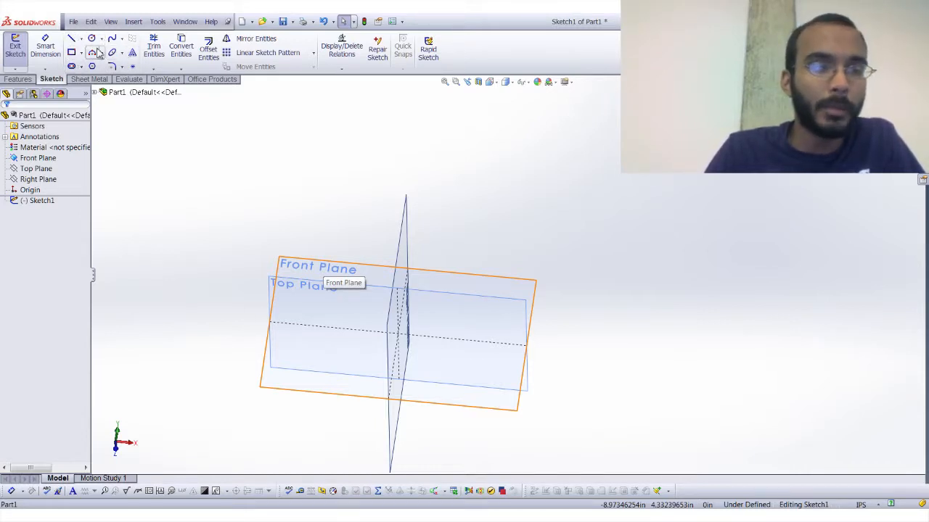
# Sketch a sloping line about 7.48 in long passing above the origin and remove it from the sketch.
pyautogui.click(72, 43)
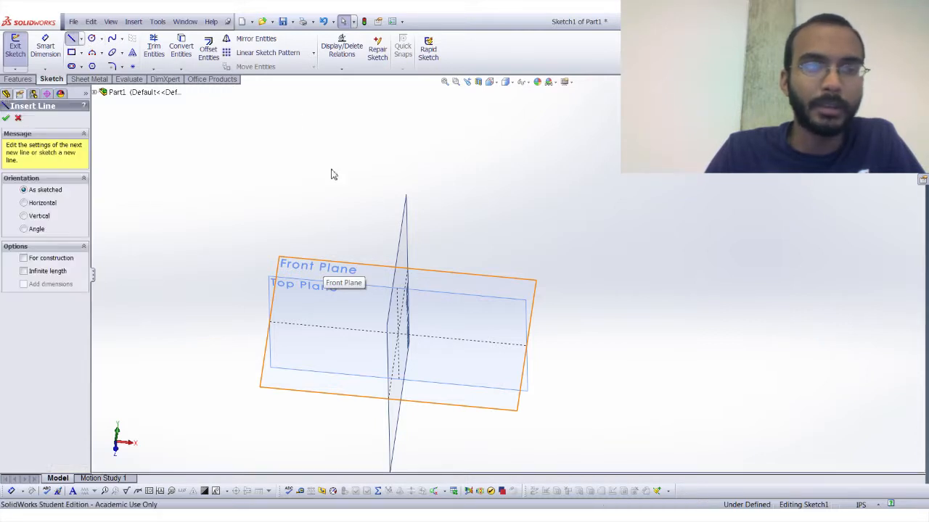
pyautogui.click(338, 206)
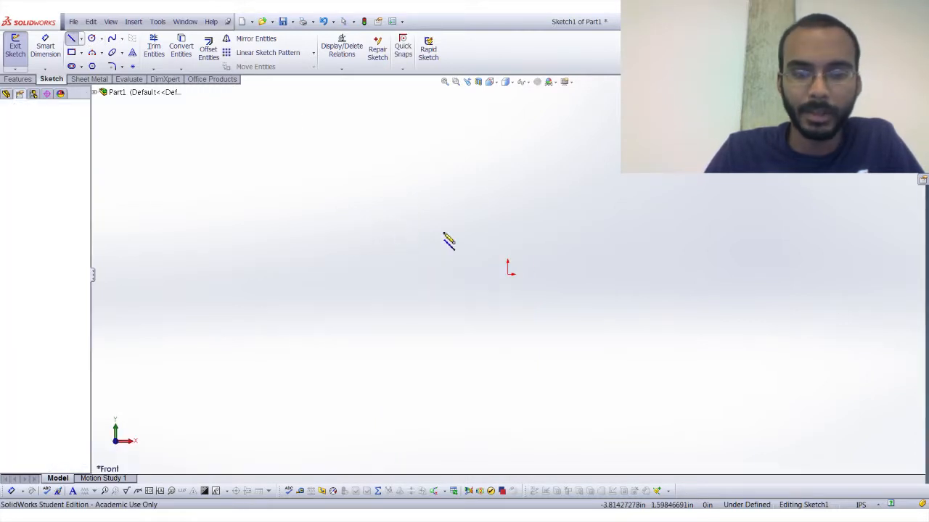
pyautogui.click(663, 284)
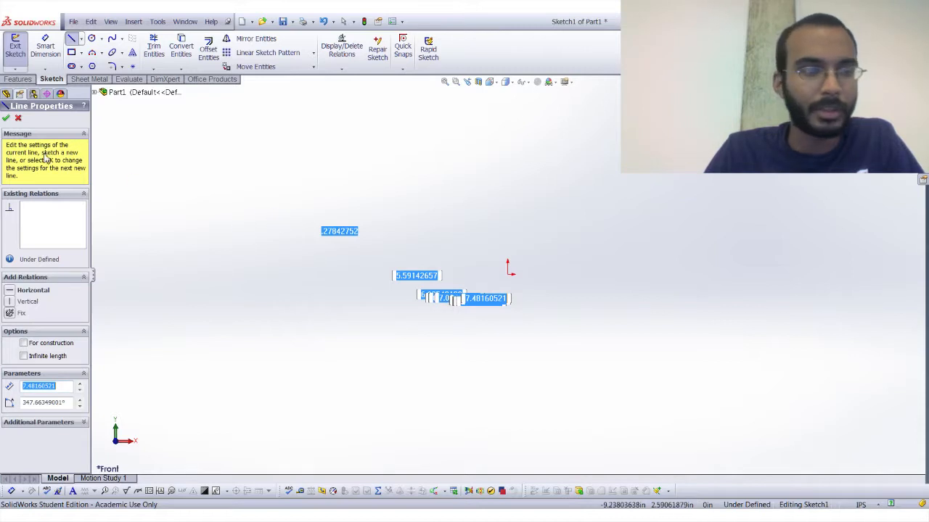
pyautogui.click(6, 119)
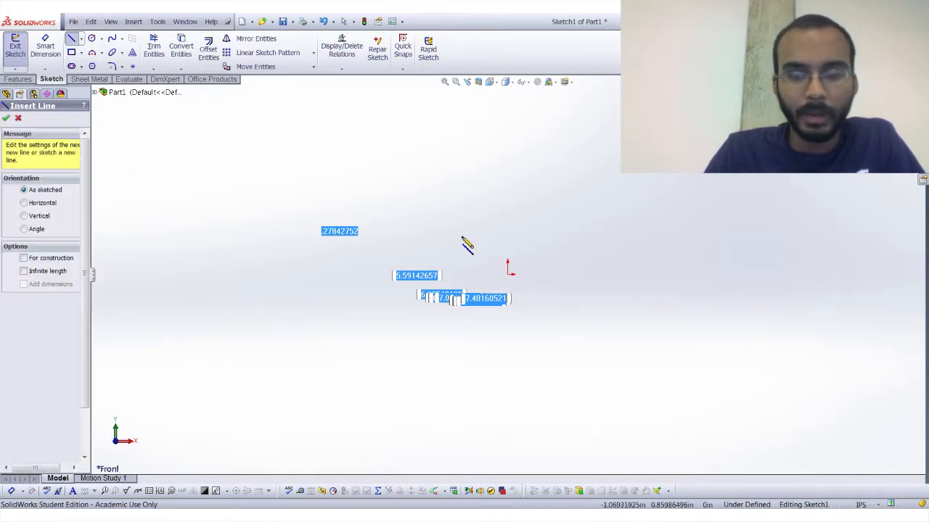
pyautogui.click(6, 118)
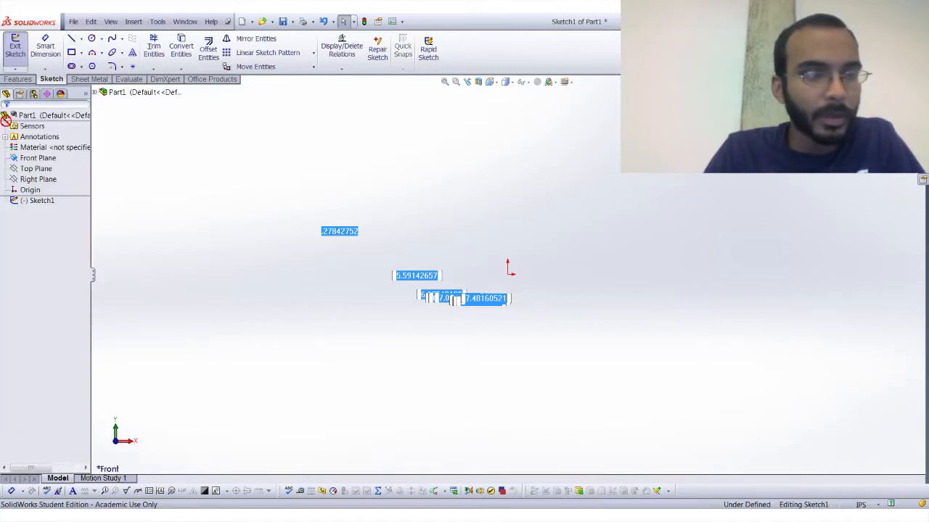
pyautogui.click(429, 228)
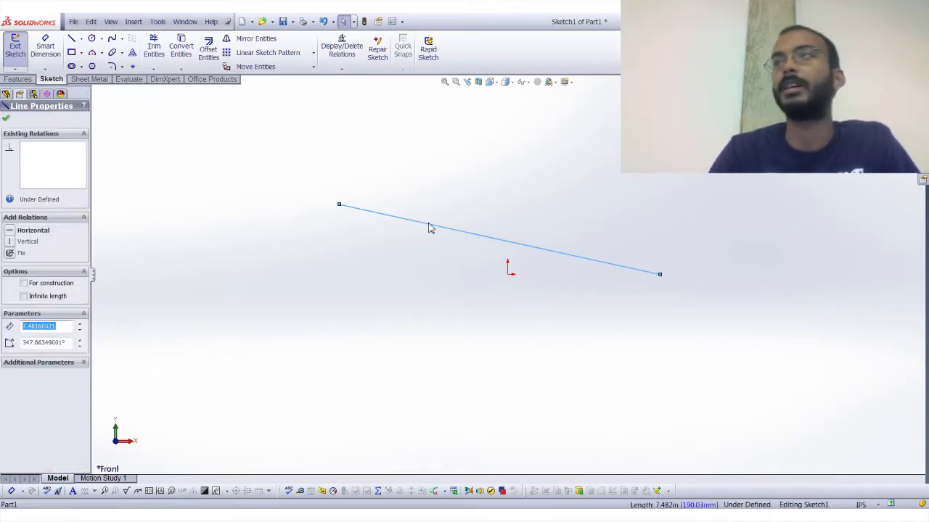
pyautogui.press('Escape')
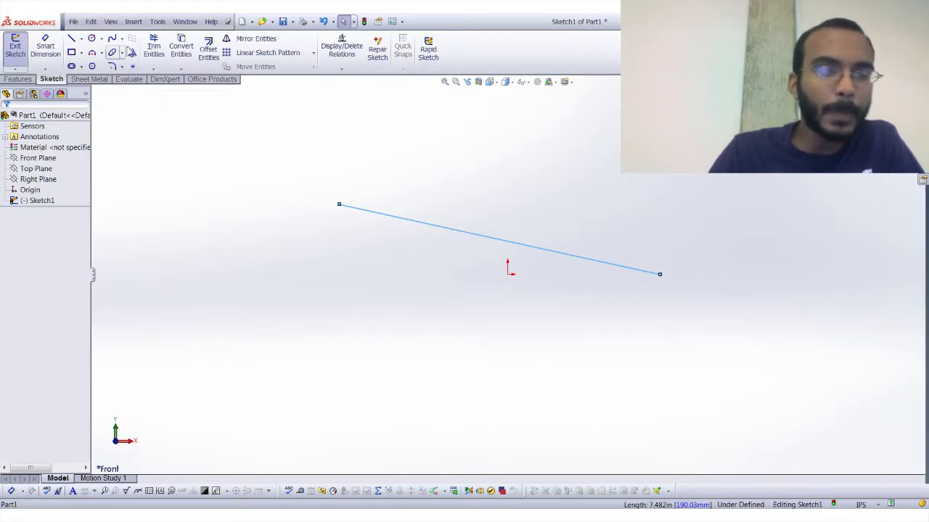
# Sketch a corner rectangle about 9.17 in wide and 5.64 in high around the origin.
pyautogui.click(72, 53)
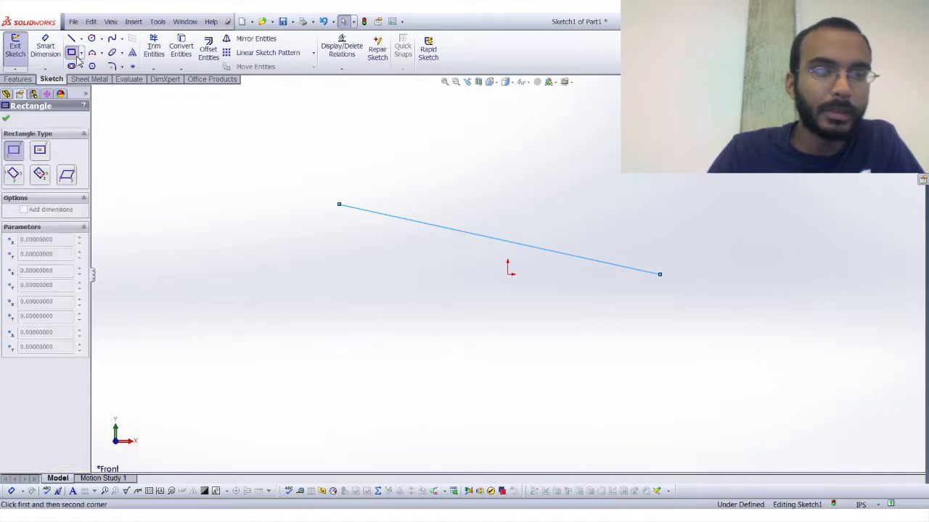
pyautogui.click(308, 158)
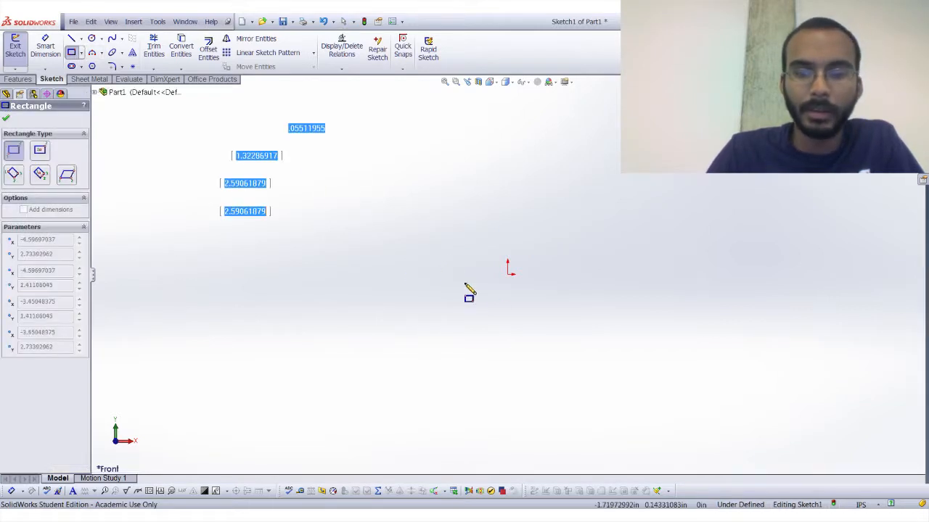
pyautogui.click(715, 412)
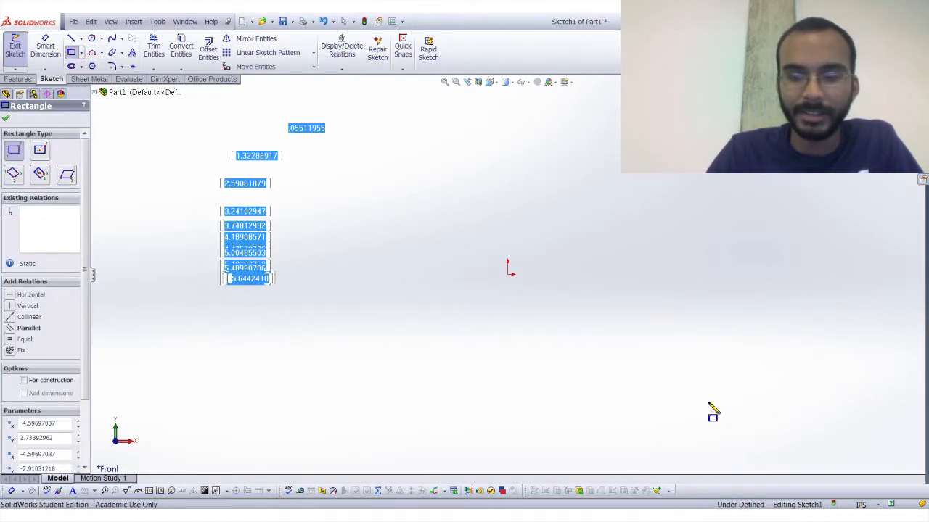
pyautogui.click(7, 119)
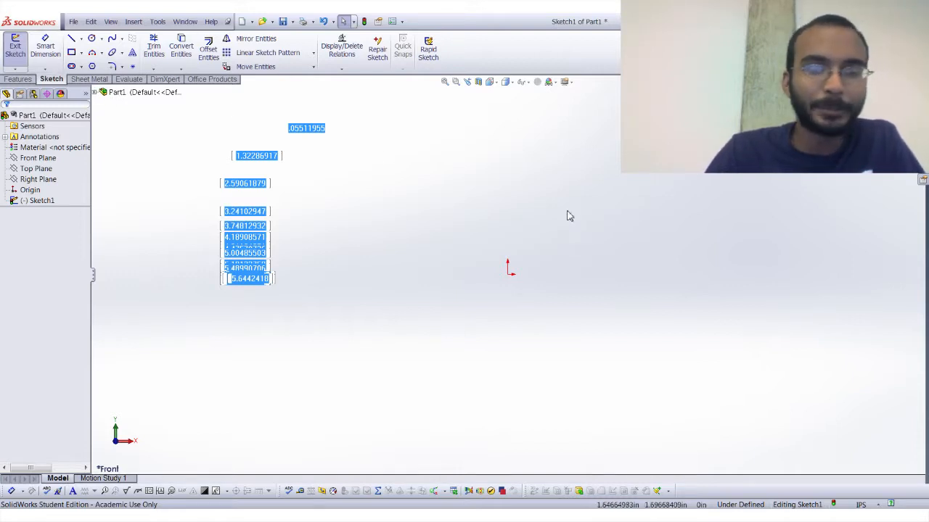
# Extrude the rectangle as a blind boss from the sketch plane to a depth of 5 in.
pyautogui.click(22, 80)
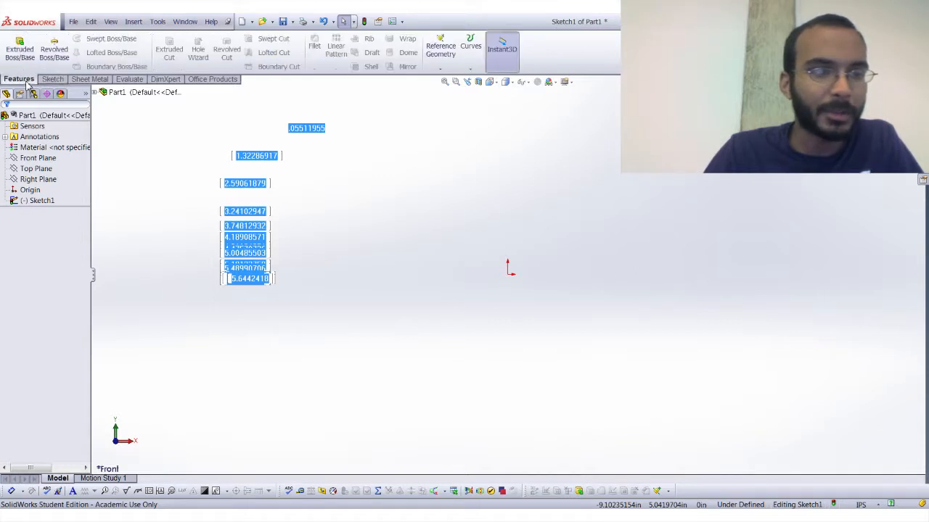
pyautogui.click(51, 80)
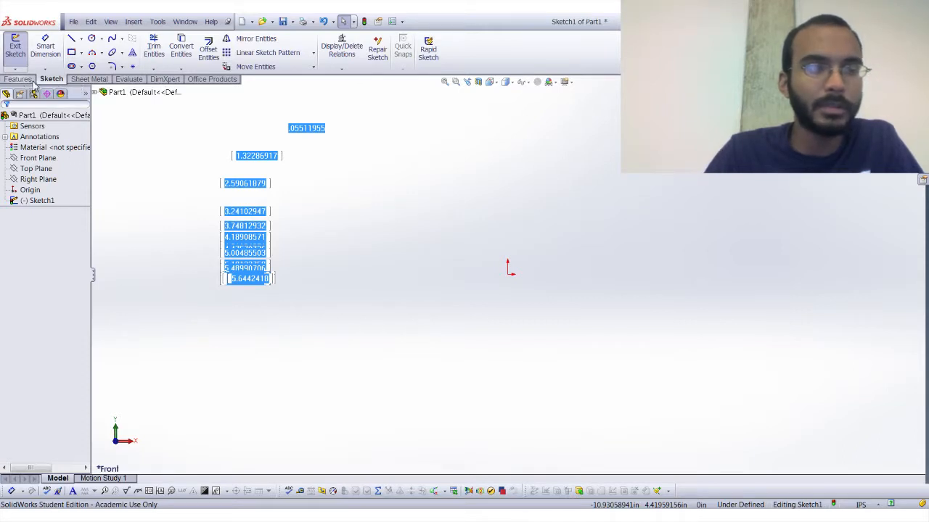
pyautogui.click(22, 79)
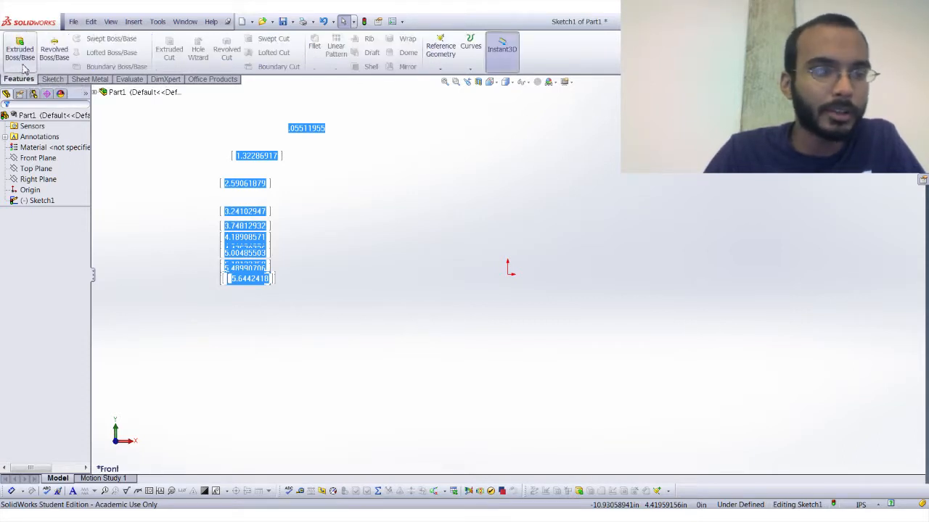
pyautogui.click(21, 50)
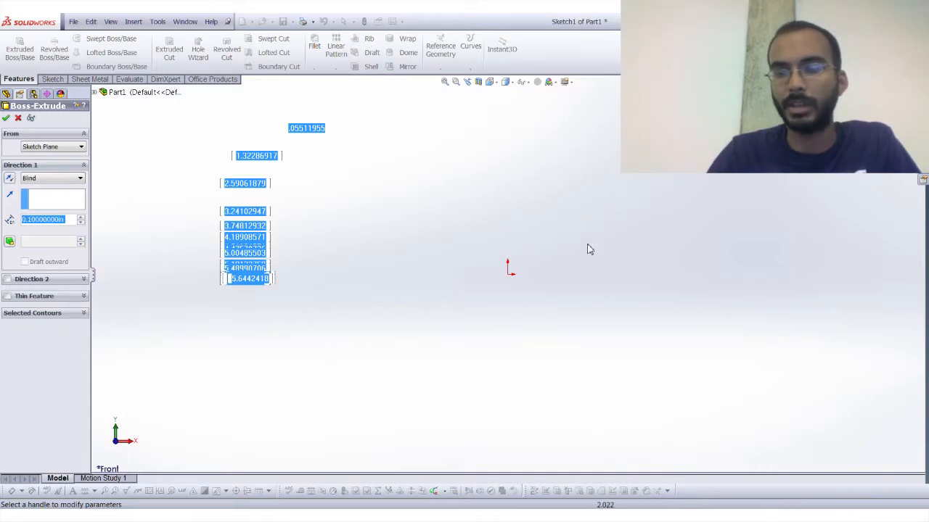
pyautogui.click(71, 220)
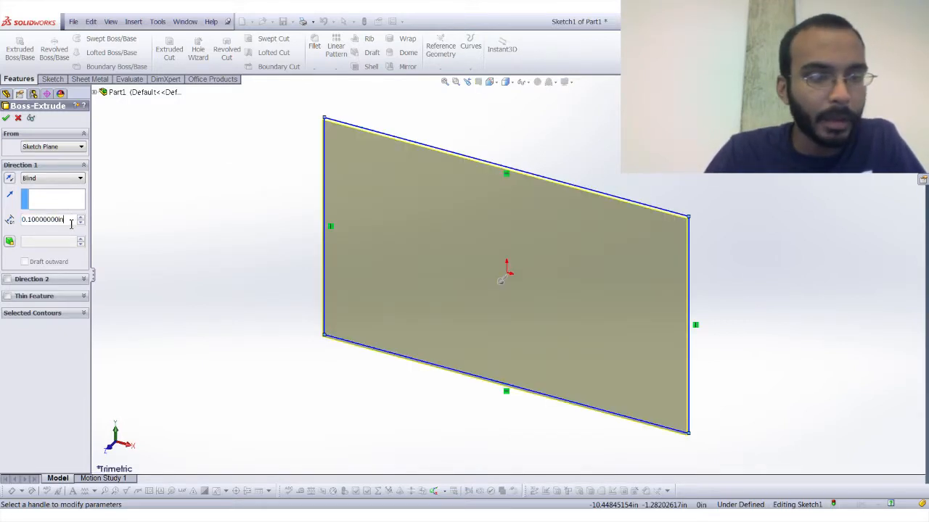
pyautogui.moveTo(70, 219); pyautogui.dragTo(10, 219)
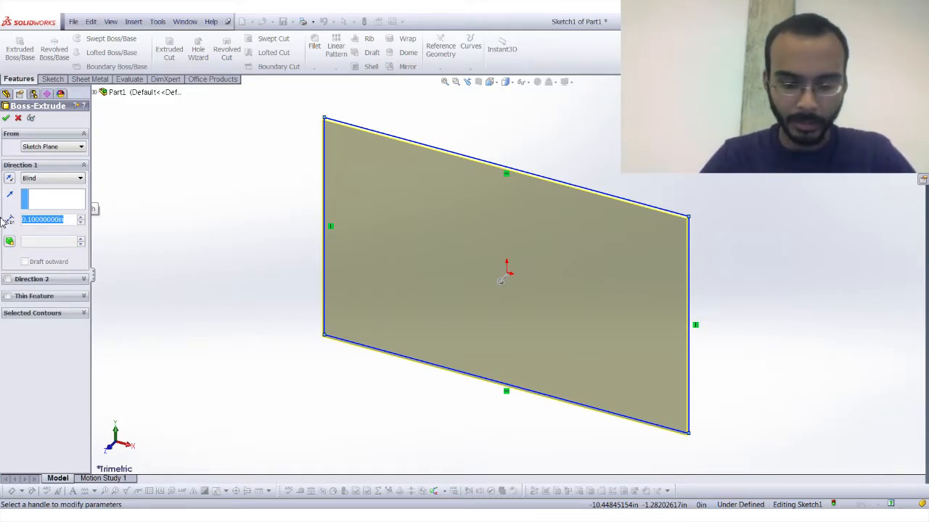
pyautogui.write('5.')
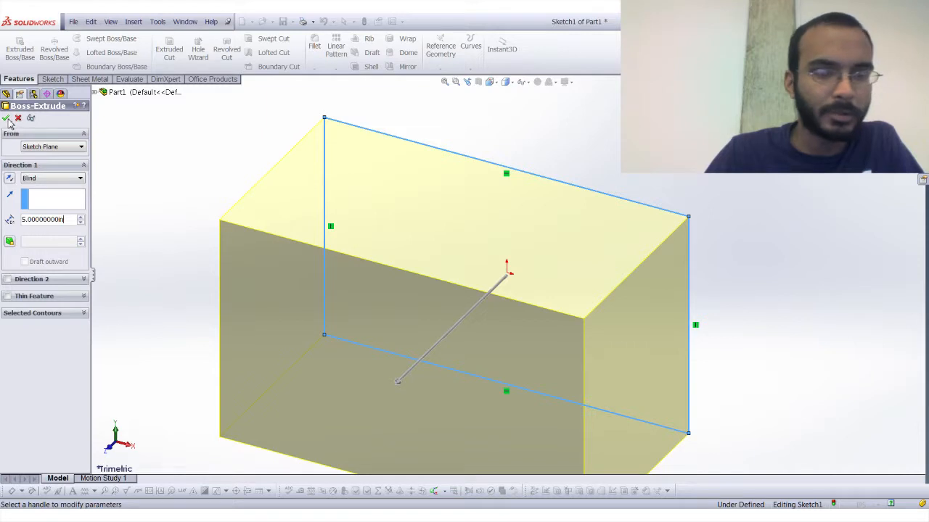
pyautogui.click(7, 119)
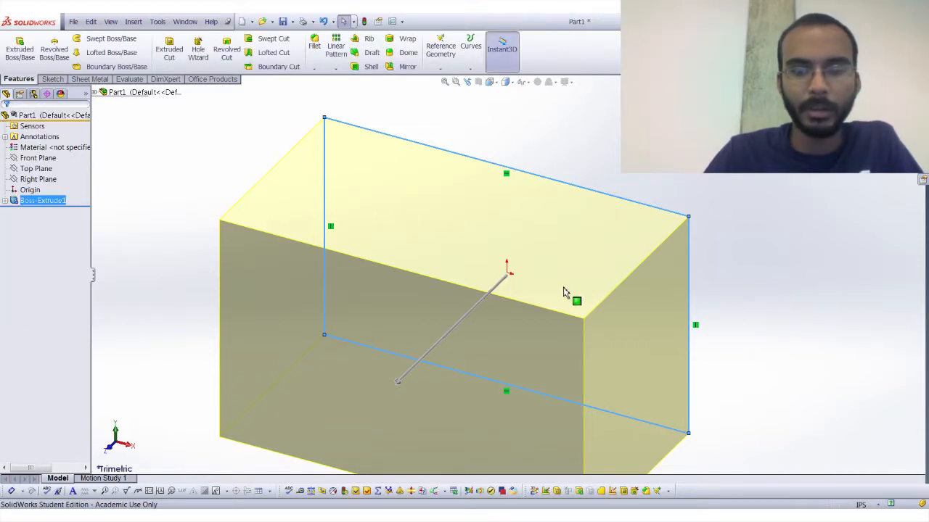
# Examine the extruded block as a whole from several viewing angles.
pyautogui.scroll(5, 476, 328)
pyautogui.moveTo(477, 328); pyautogui.dragTo(581, 328, button='middle')
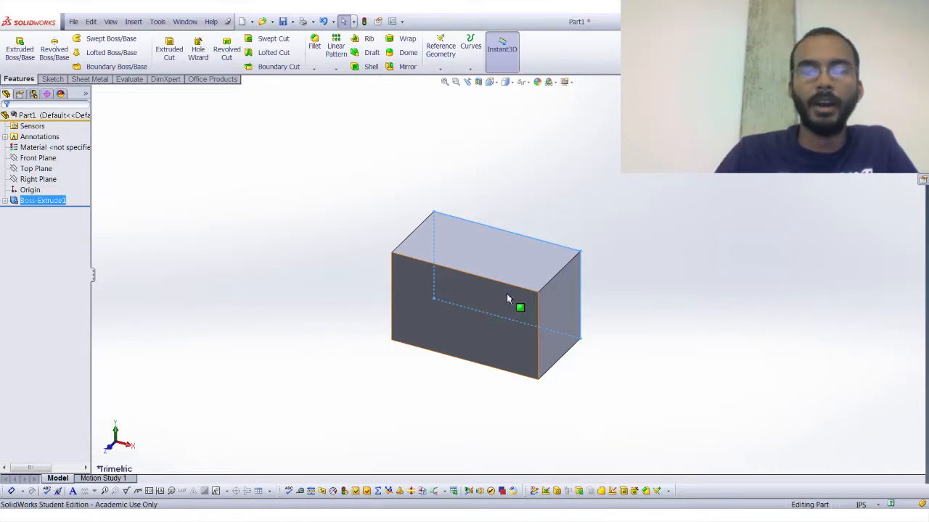
pyautogui.moveTo(506, 293); pyautogui.dragTo(501, 336, button='middle')
pyautogui.moveTo(562, 303); pyautogui.dragTo(537, 295, button='middle')
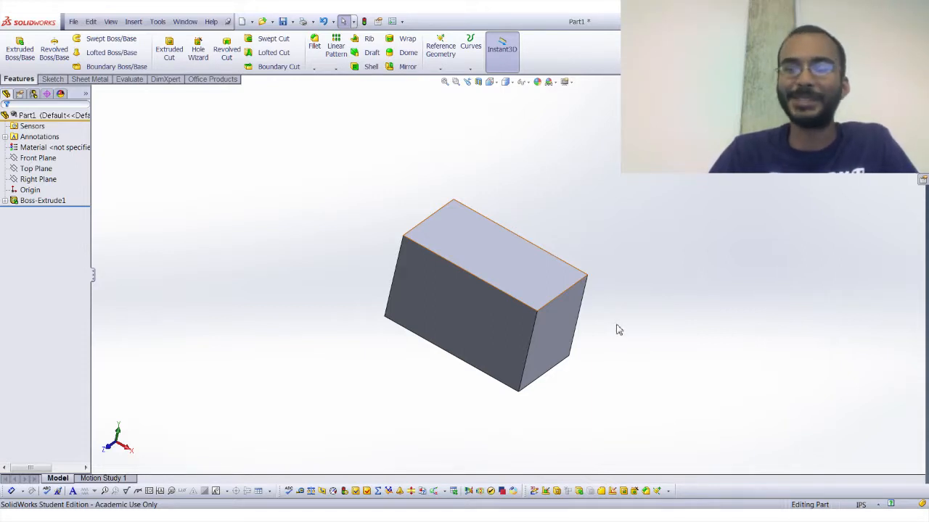
pyautogui.moveTo(544, 319); pyautogui.dragTo(518, 304, button='middle')
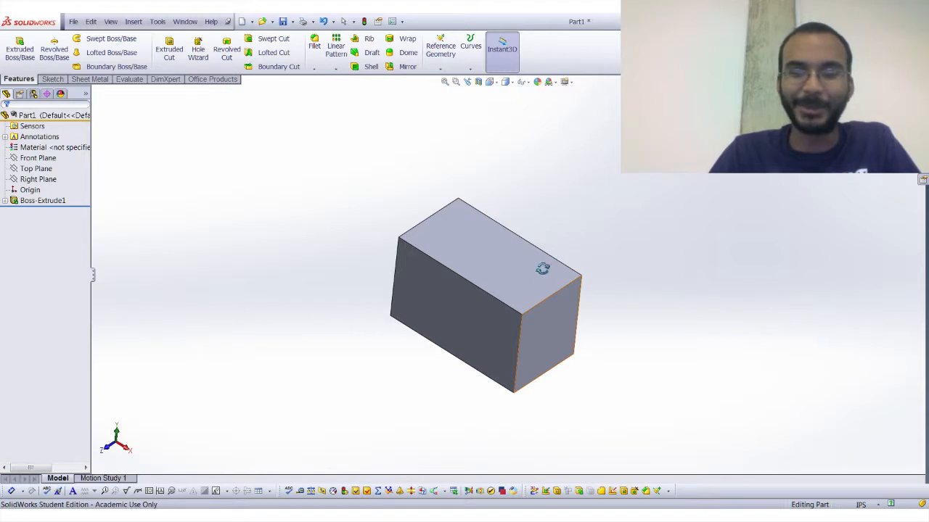
pyautogui.press('Escape')
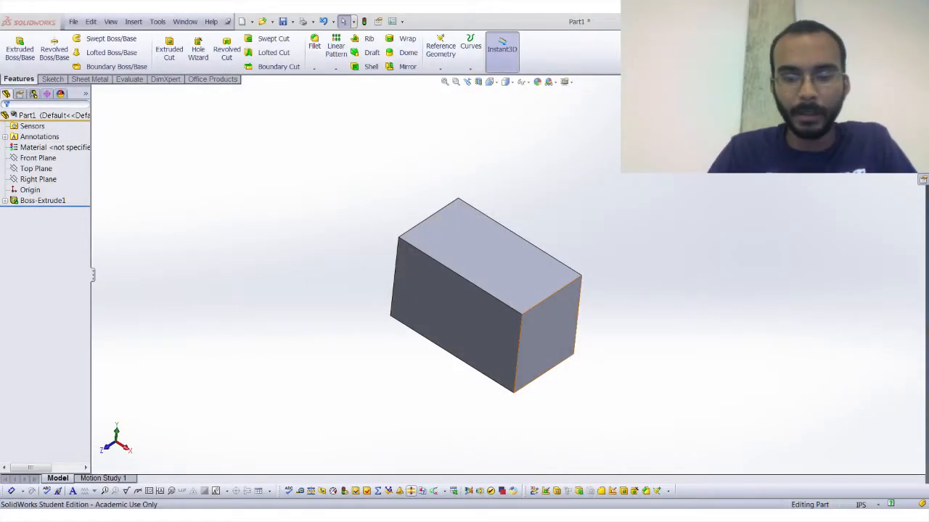
pyautogui.click(601, 352)
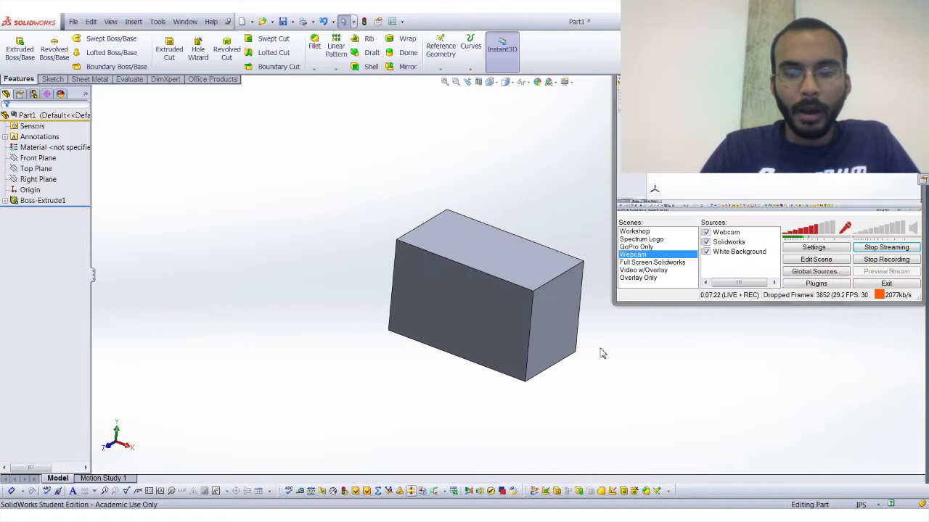
pyautogui.moveTo(602, 351); pyautogui.dragTo(535, 331, button='middle')
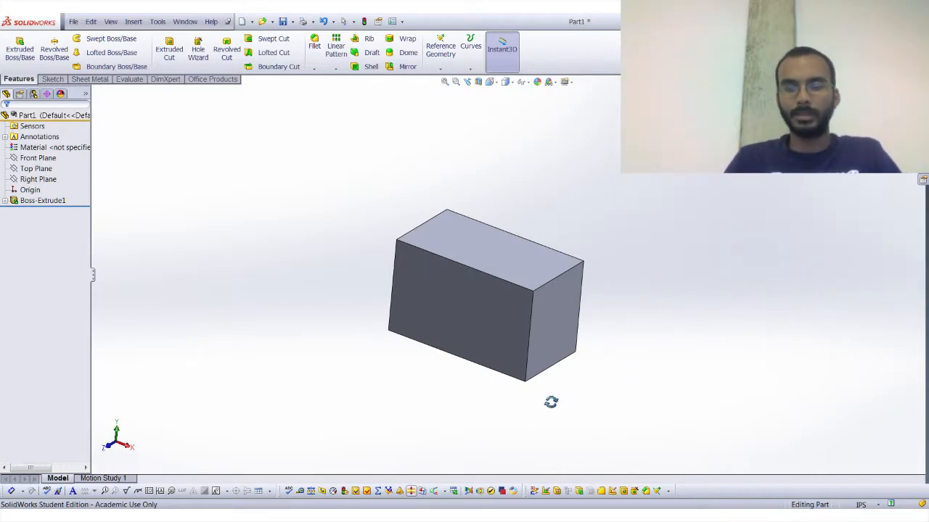
pyautogui.press('Escape')
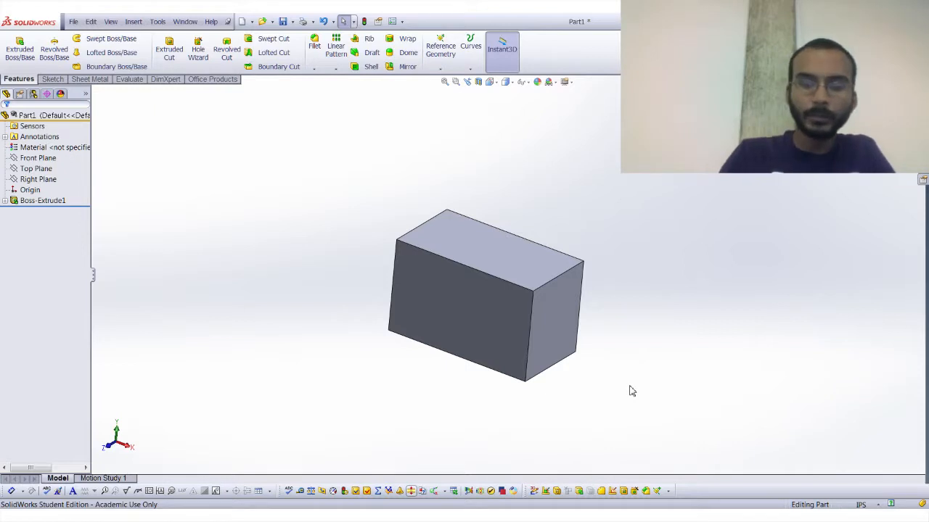
pyautogui.moveTo(471, 207); pyautogui.dragTo(425, 126, button='middle')
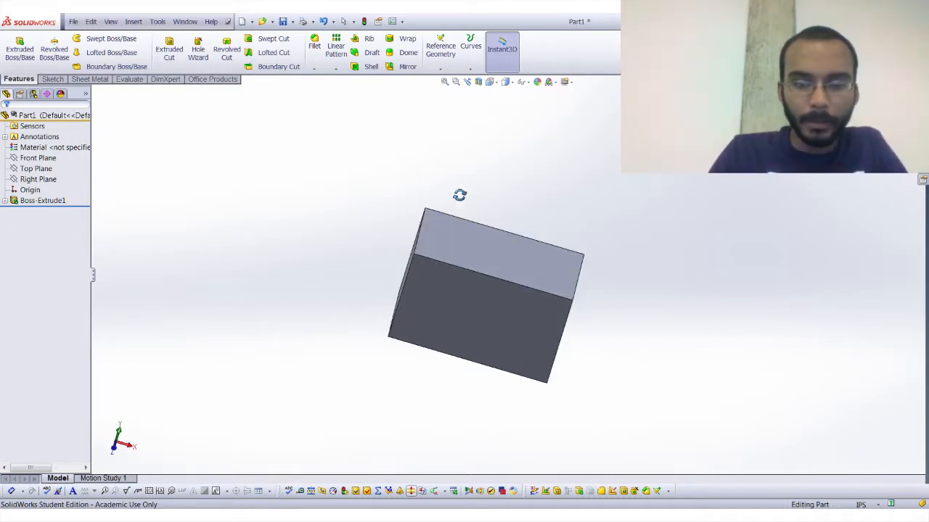
pyautogui.press('Escape')
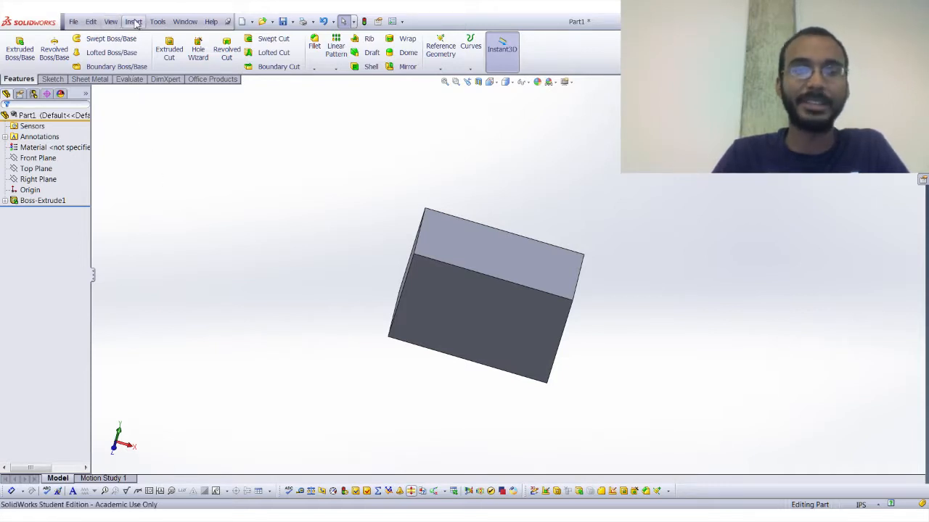
pyautogui.click(112, 24)
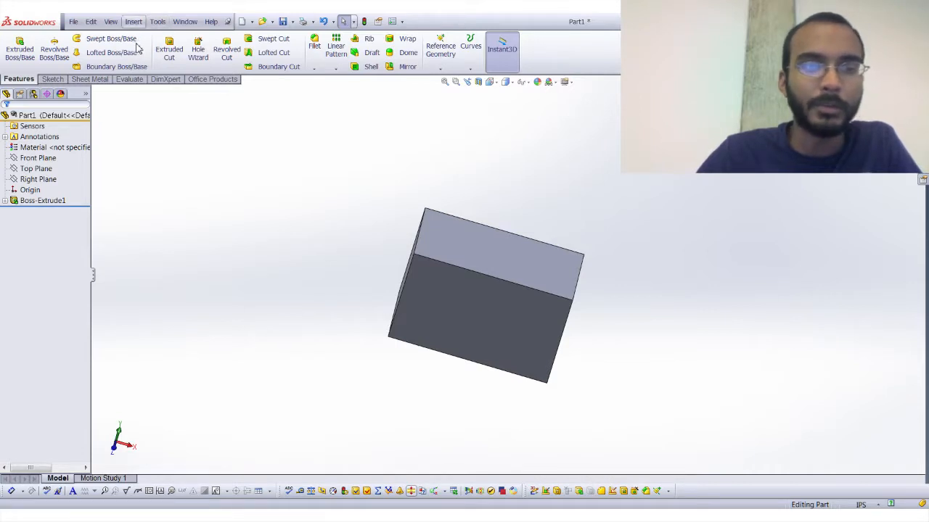
pyautogui.click(52, 79)
pyautogui.click(19, 80)
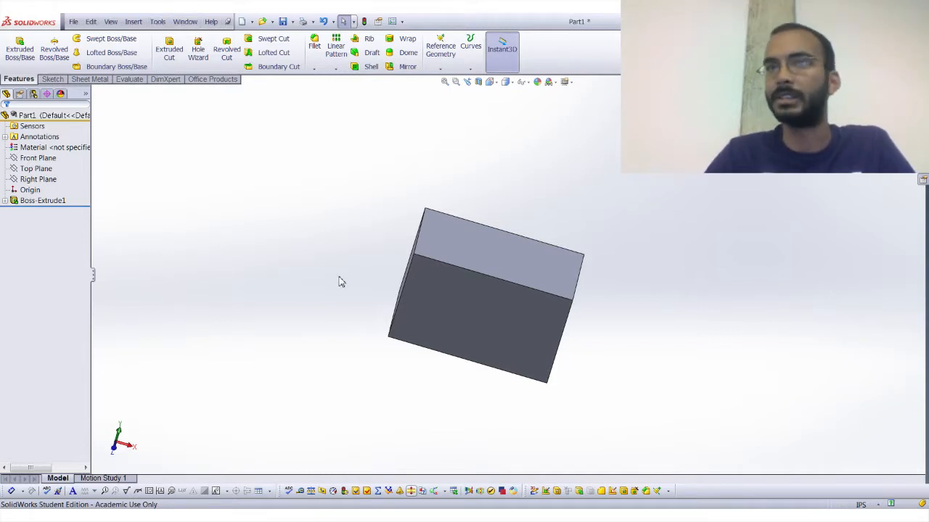
pyautogui.click(185, 22)
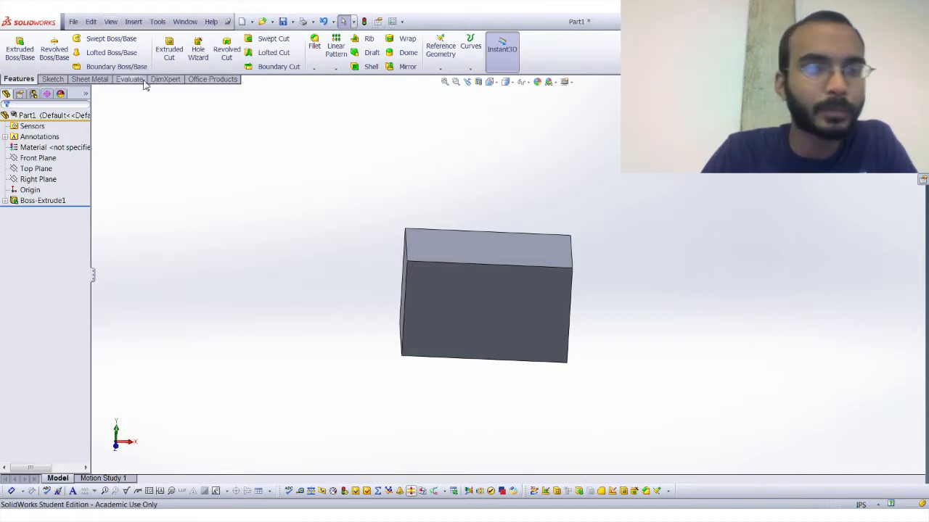
# Remove the DimXpert tool set from the ribbon and check the remaining Sketch and Features tools.
pyautogui.doubleClick(536, 53)
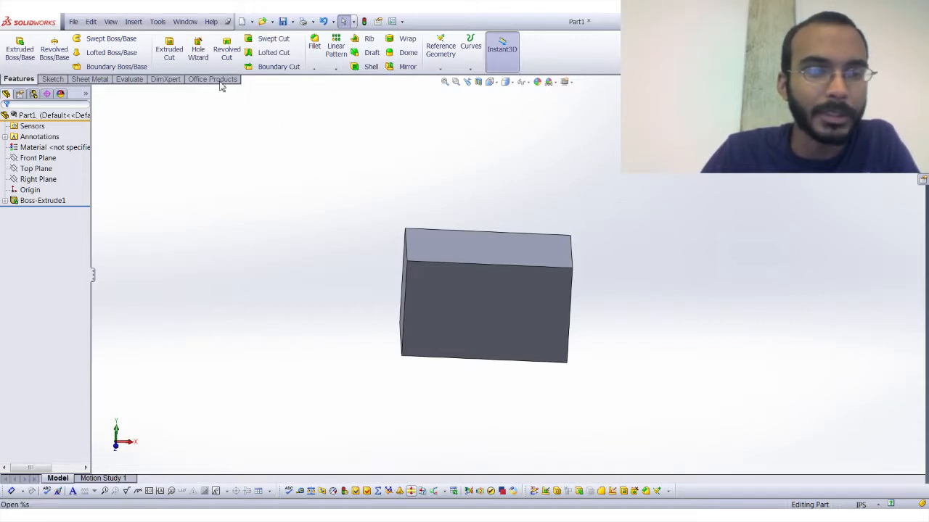
pyautogui.click(166, 80)
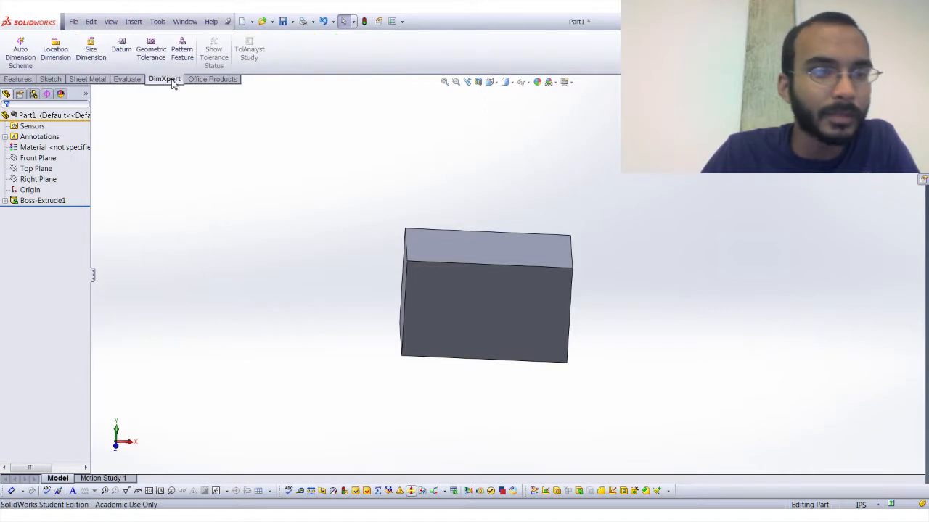
pyautogui.rightClick(172, 80)
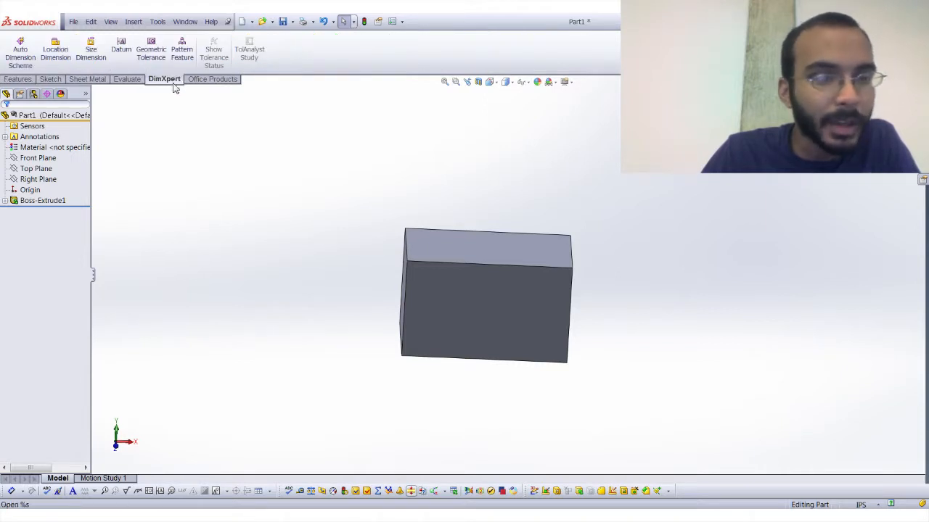
pyautogui.click(192, 195)
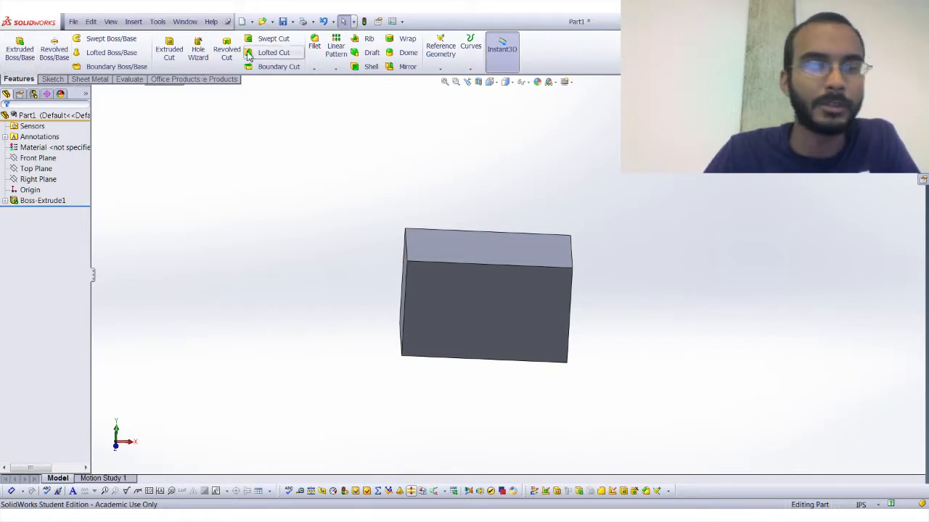
pyautogui.click(52, 79)
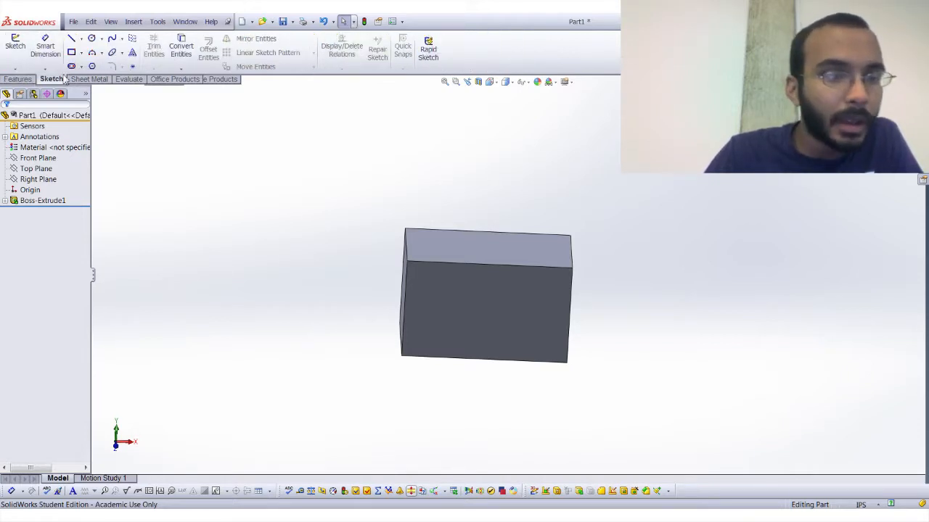
pyautogui.click(20, 79)
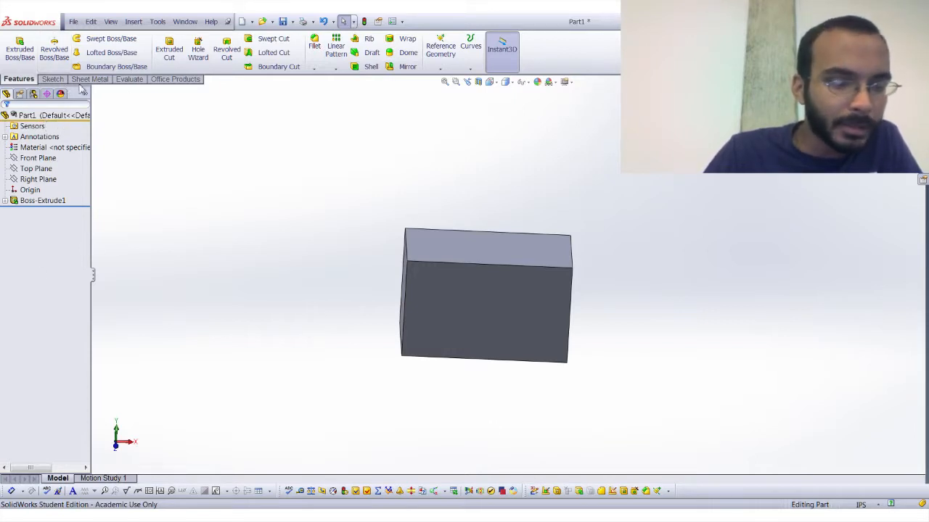
# Expand the extrusion in a widened feature tree and assign Copper as the part's material.
pyautogui.click(20, 95)
pyautogui.click(7, 94)
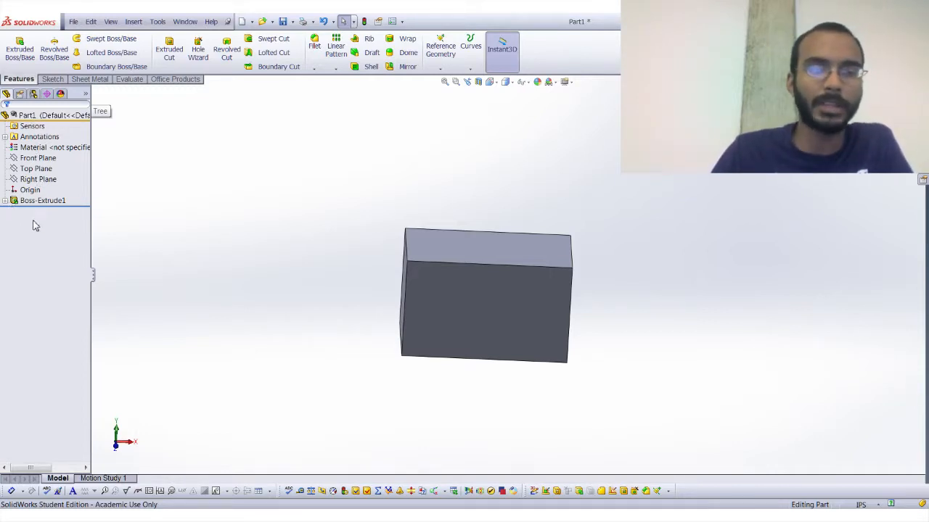
pyautogui.click(5, 201)
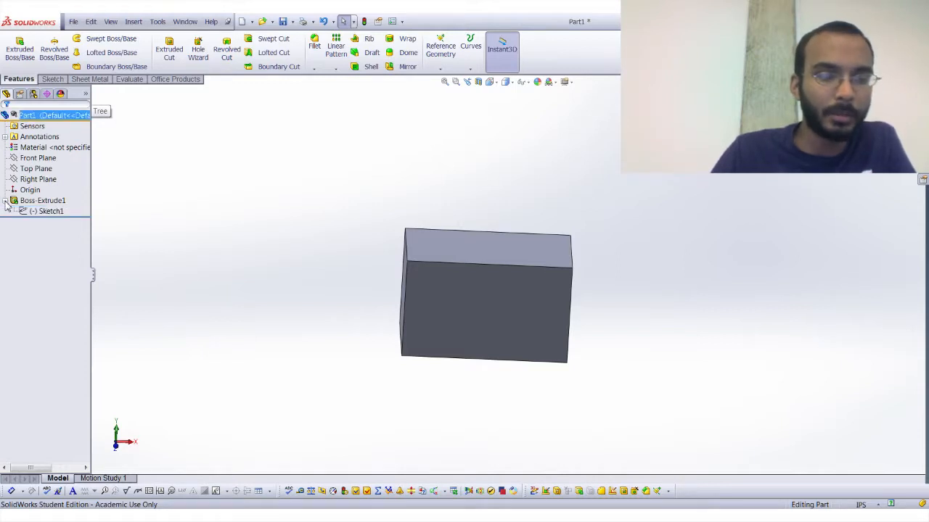
pyautogui.moveTo(93, 283); pyautogui.dragTo(144, 286)
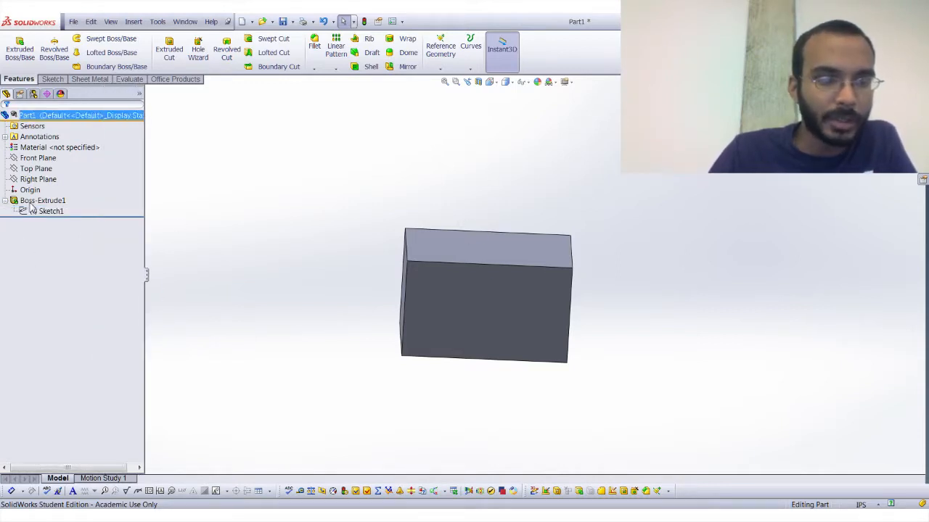
pyautogui.click(35, 149)
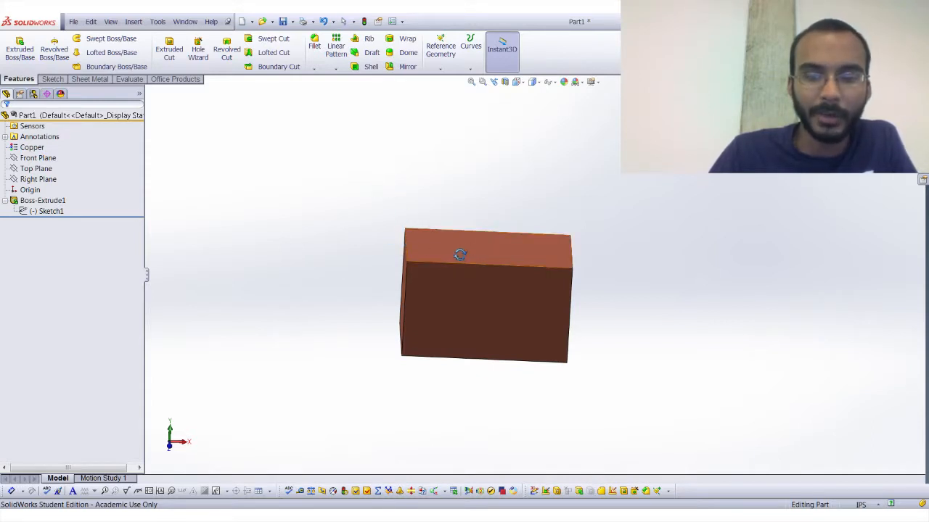
# Examine the part's properties, configurations, DimXpert and appearance listings, and return to the feature tree.
pyautogui.click(49, 117)
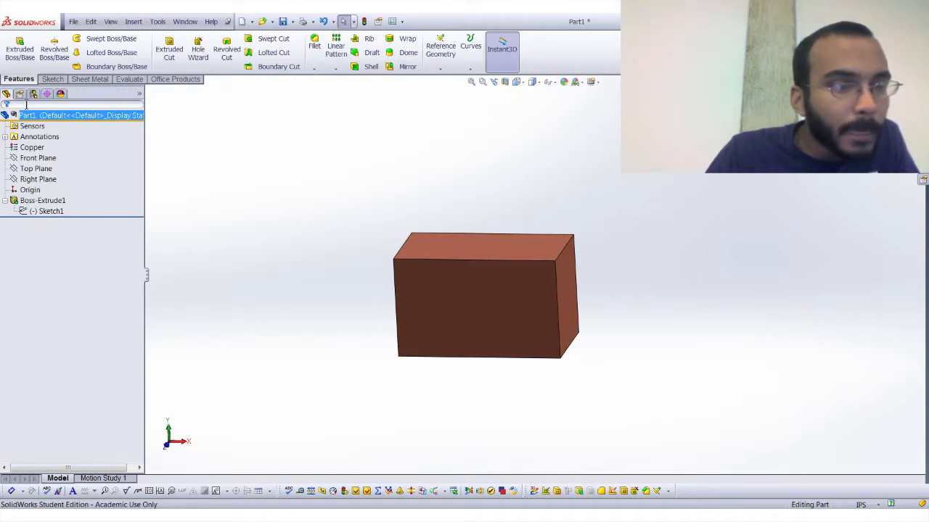
pyautogui.click(21, 96)
pyautogui.click(34, 95)
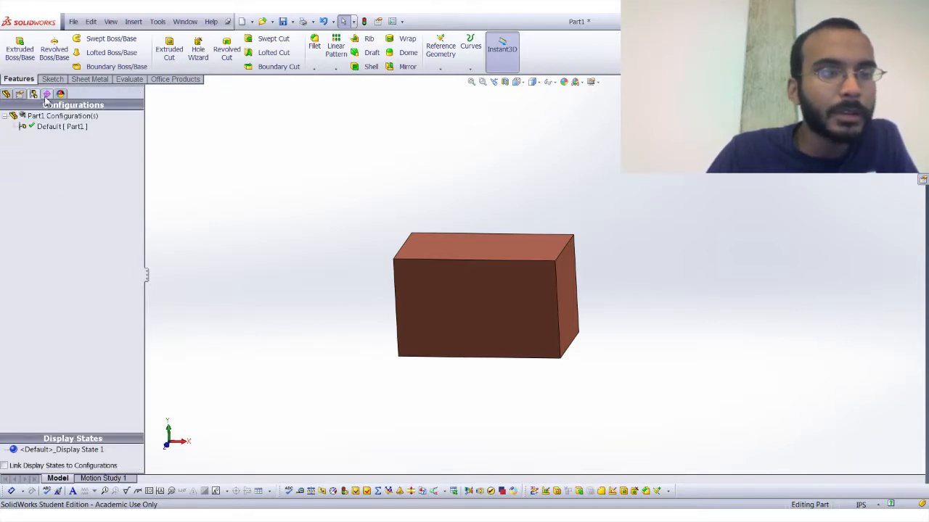
pyautogui.click(20, 95)
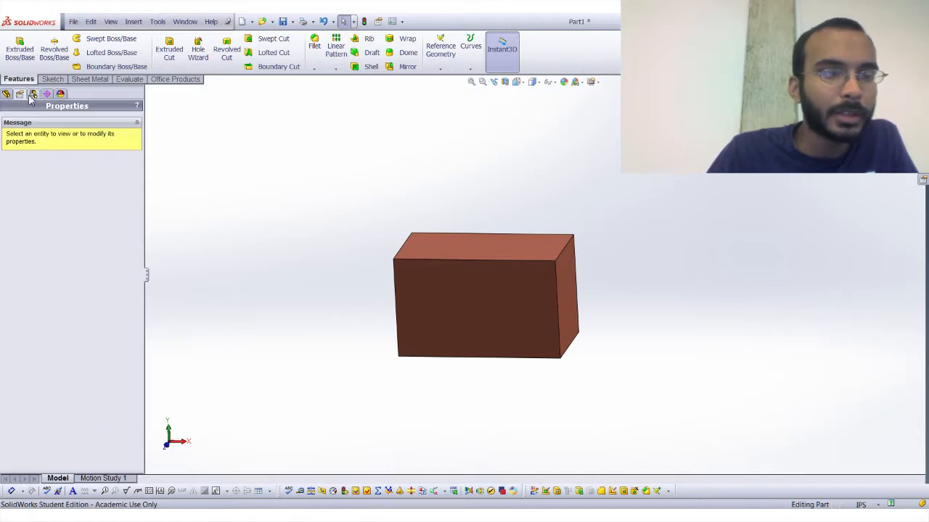
pyautogui.click(34, 95)
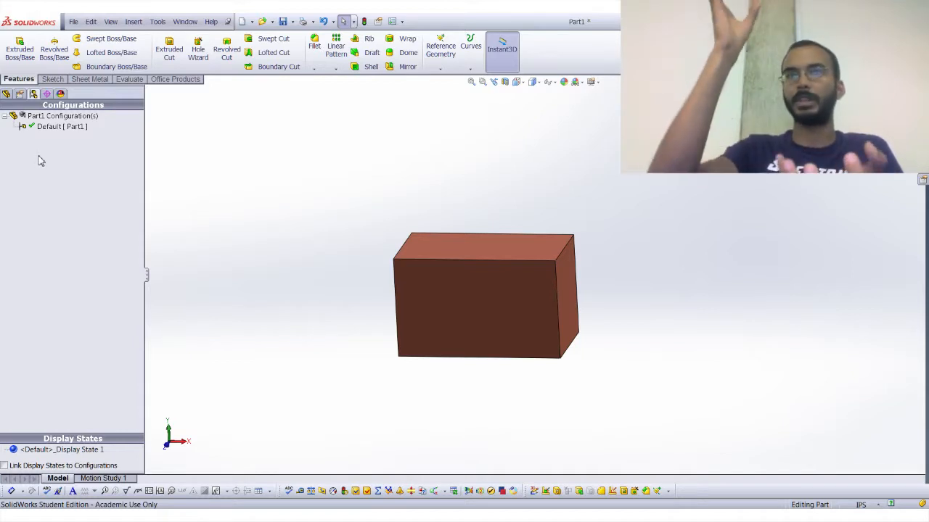
pyautogui.click(45, 95)
pyautogui.click(61, 94)
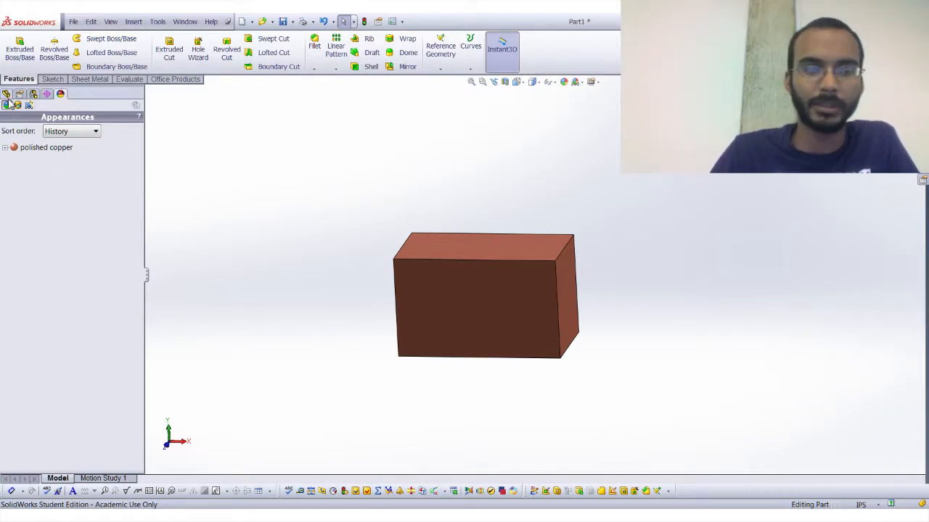
pyautogui.click(7, 95)
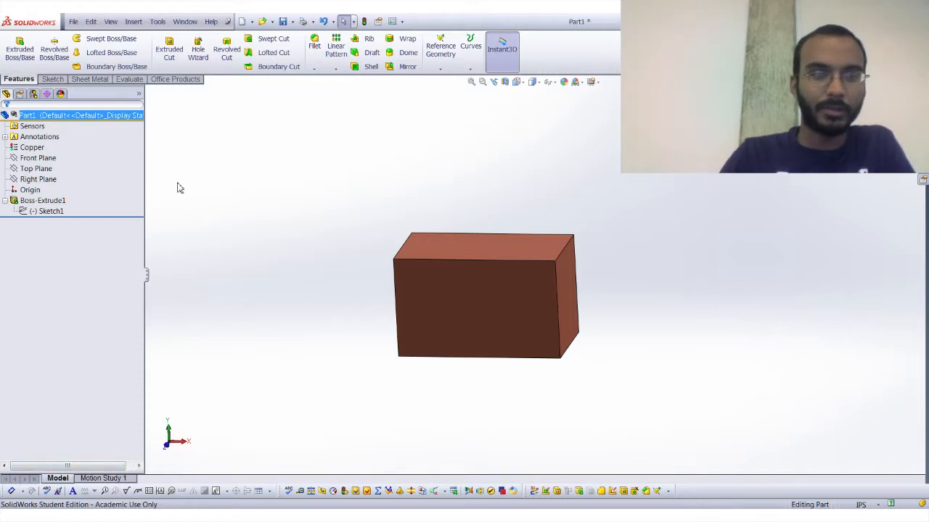
# Load the SolidWorks Simulation add-in, view its tools, unload it and return to the feature tools.
pyautogui.click(194, 79)
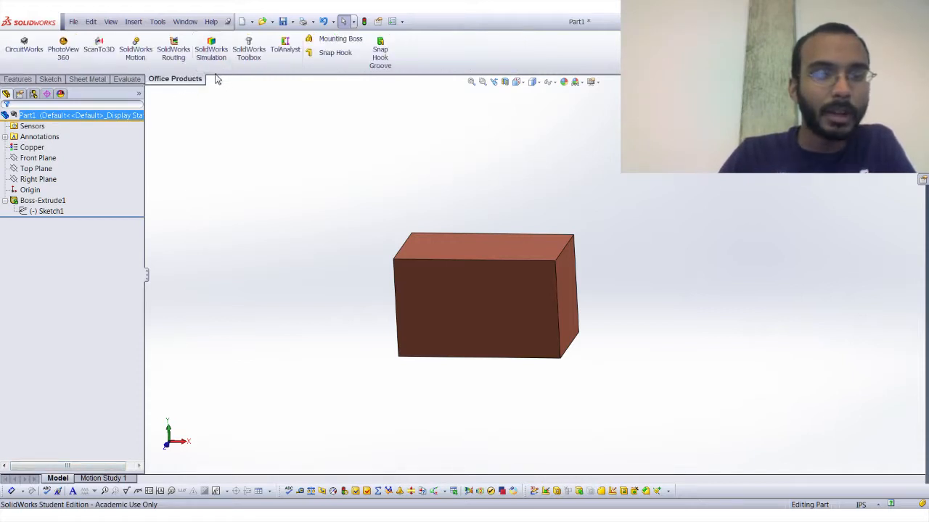
pyautogui.click(212, 52)
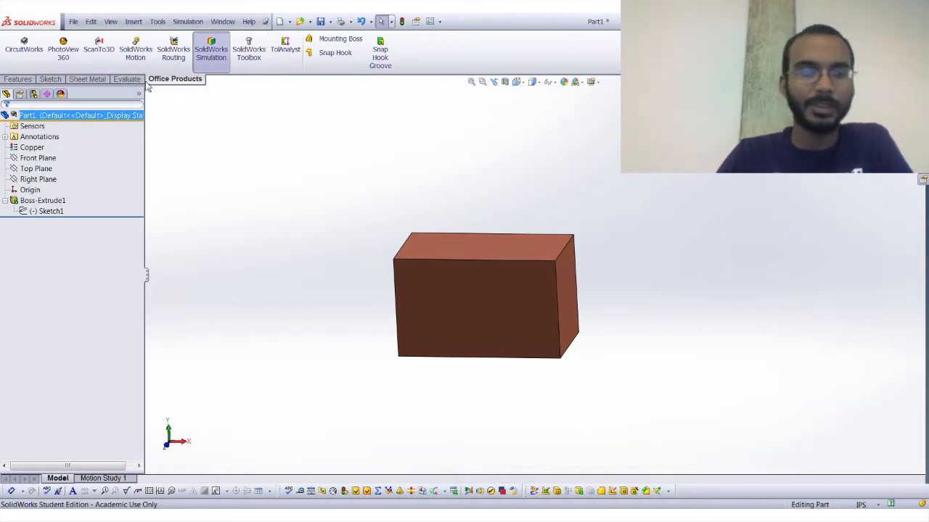
pyautogui.click(223, 80)
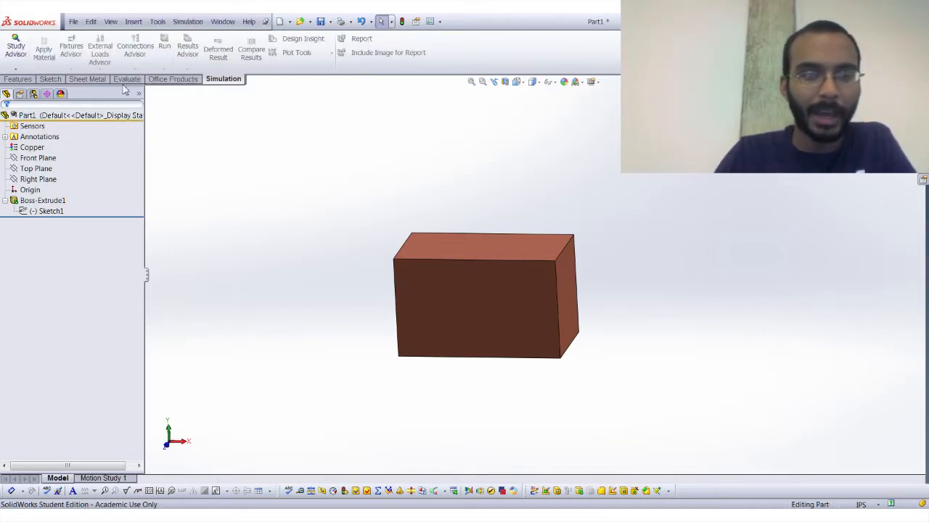
pyautogui.click(187, 79)
pyautogui.click(206, 66)
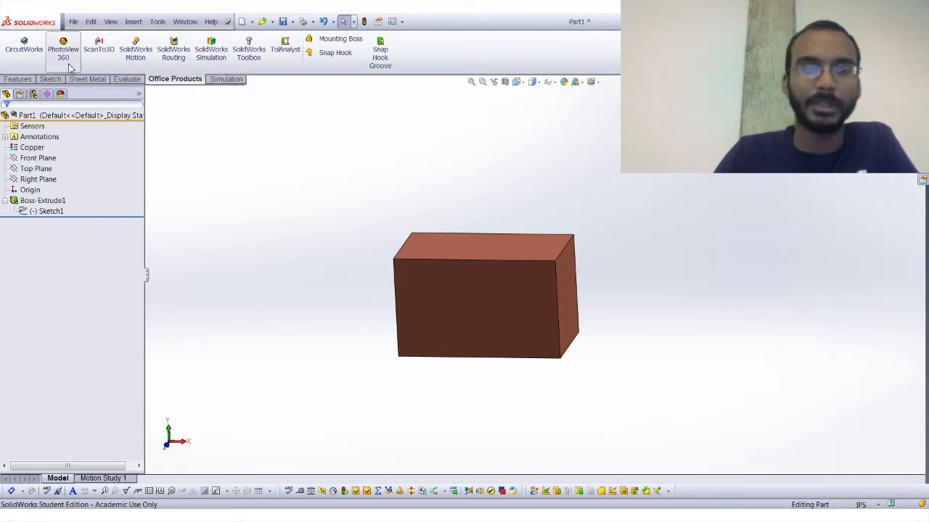
pyautogui.click(18, 79)
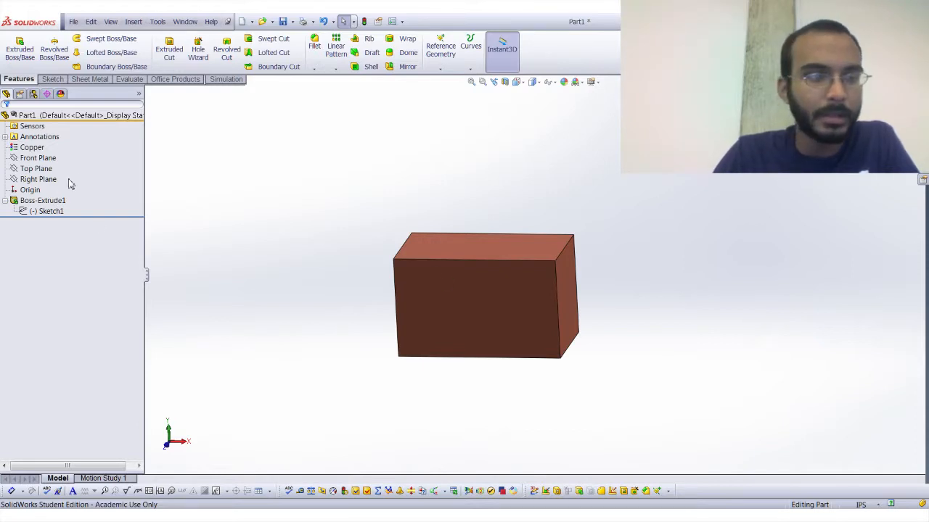
# Create a new part document and start a sketch on its Front Plane.
pyautogui.moveTo(463, 301); pyautogui.dragTo(490, 271, button='middle')
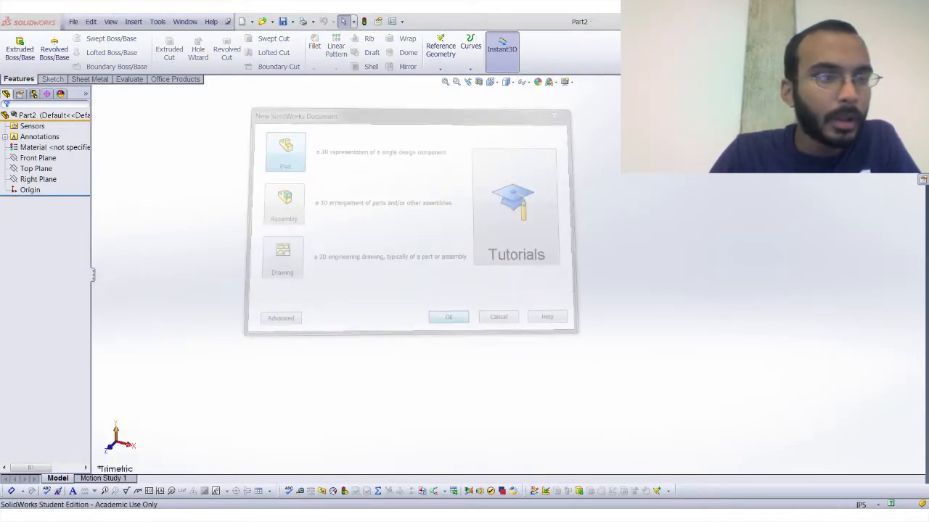
pyautogui.click(52, 78)
pyautogui.click(15, 45)
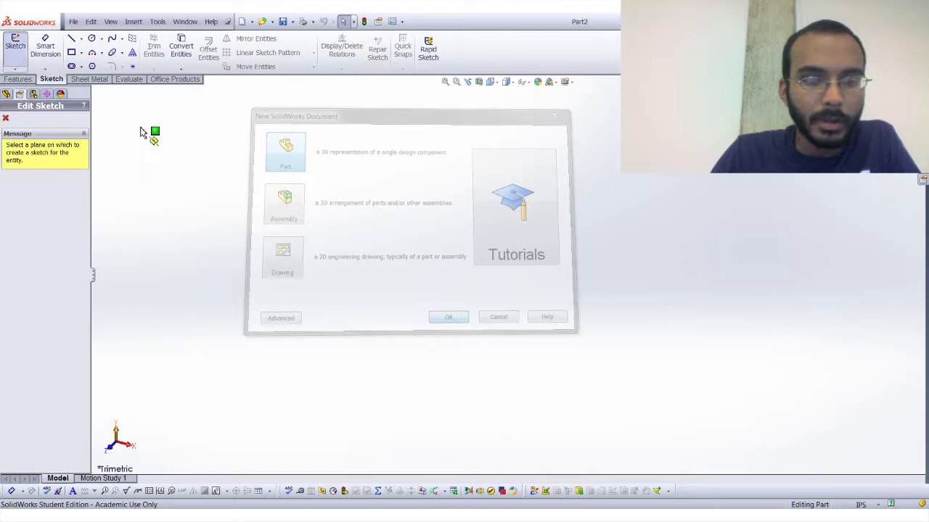
pyautogui.click(386, 174)
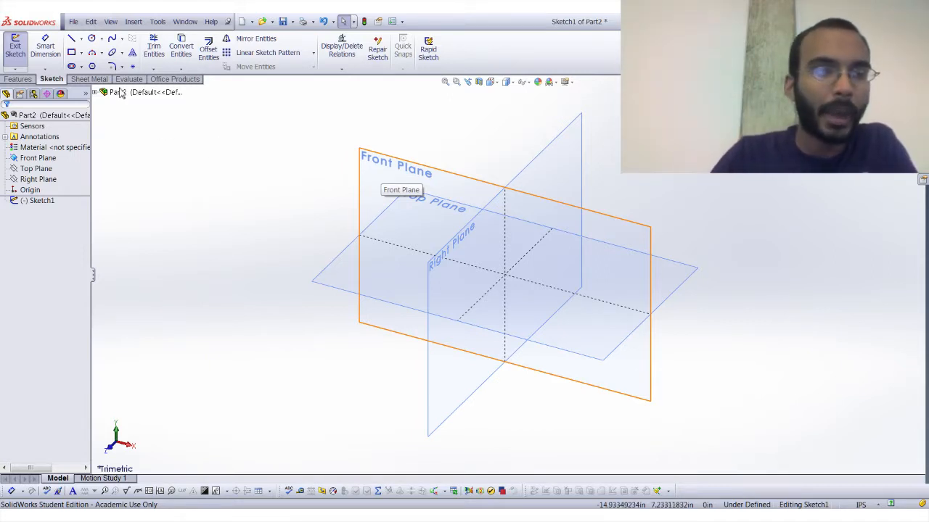
# Sketch a corner rectangle about 12.97 in wide and 4.99 in high, with its lower edge passing through the origin.
pyautogui.click(71, 52)
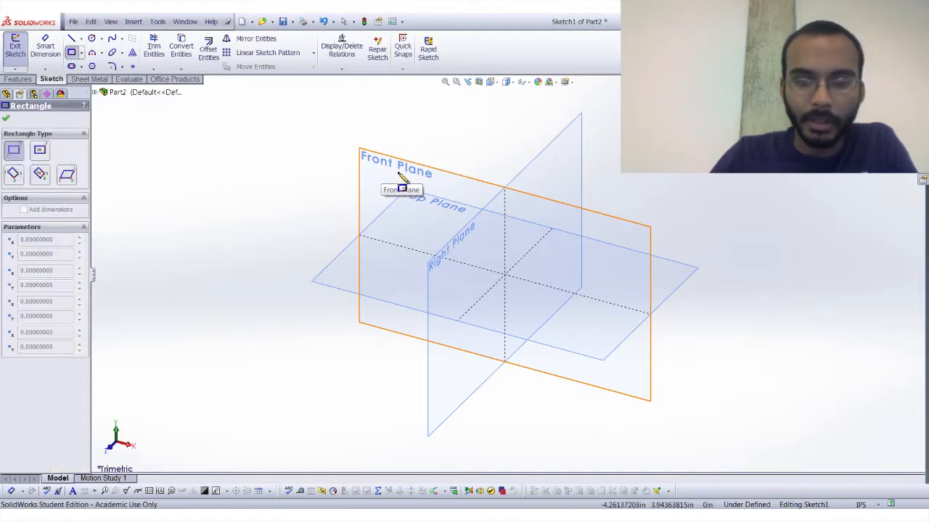
pyautogui.click(342, 154)
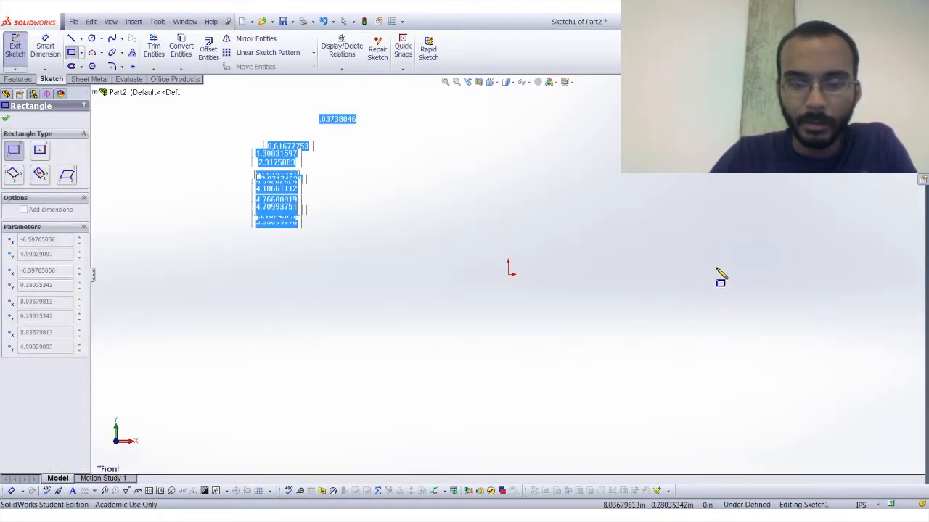
pyautogui.click(674, 275)
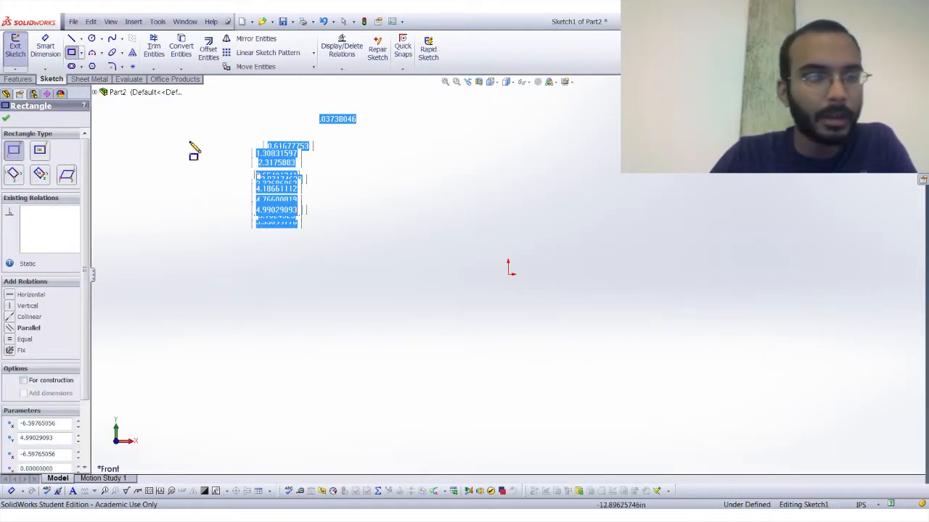
pyautogui.click(21, 80)
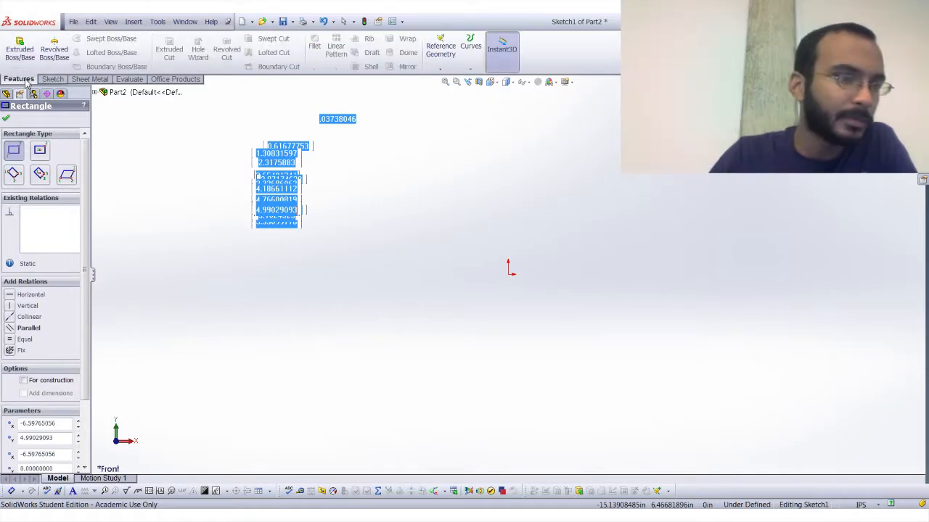
pyautogui.click(7, 119)
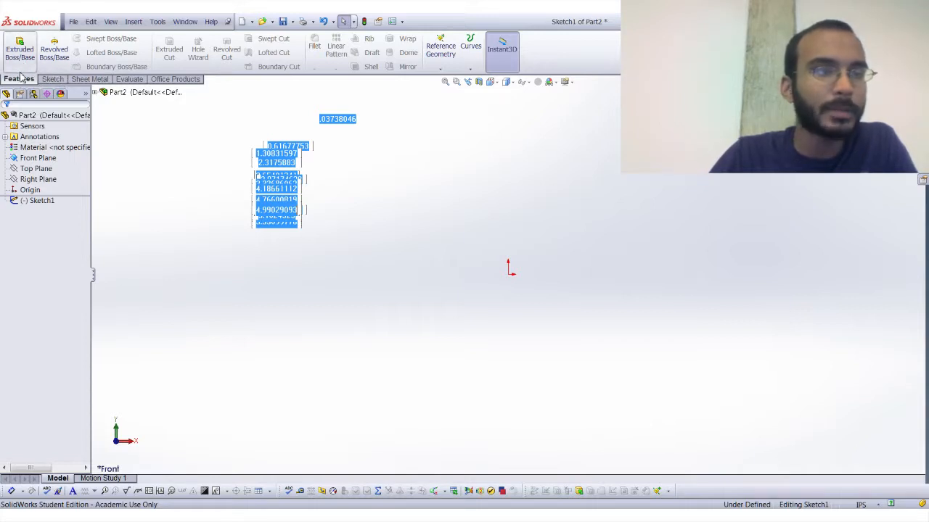
# Revolve the rectangle 360 degrees as a blind boss about its lower edge to form a solid cylinder.
pyautogui.click(59, 65)
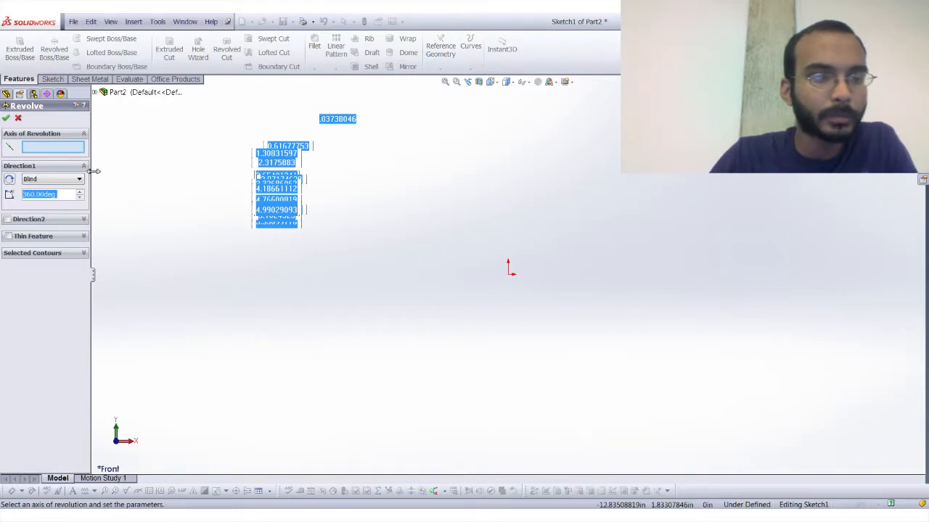
pyautogui.click(54, 254)
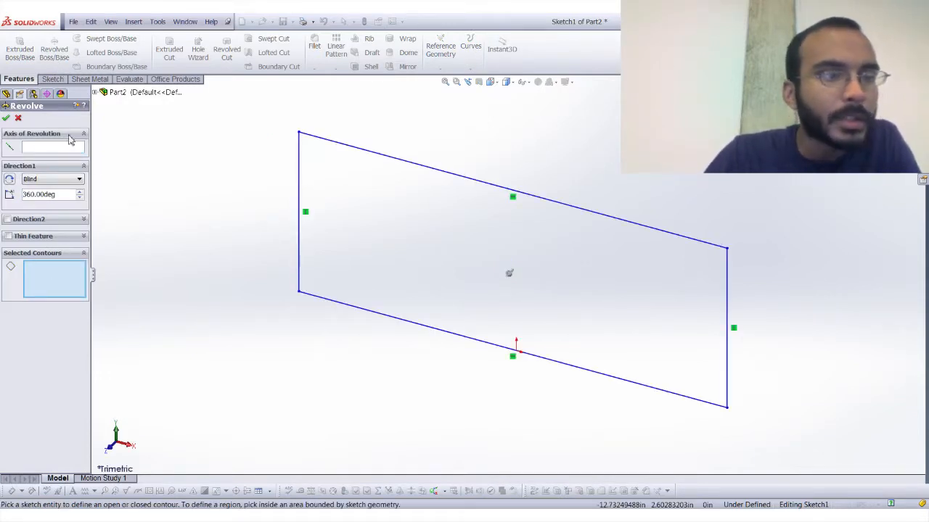
pyautogui.moveTo(99, 286); pyautogui.dragTo(165, 283)
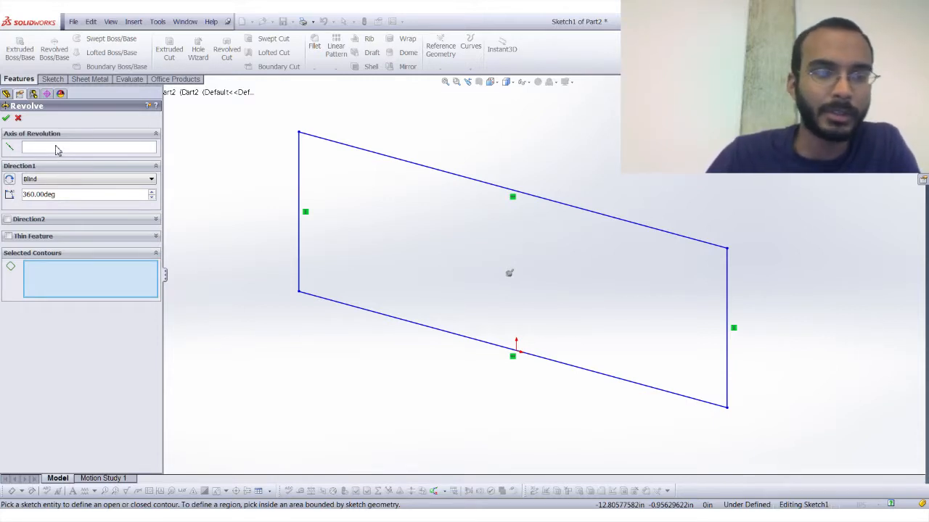
pyautogui.click(55, 148)
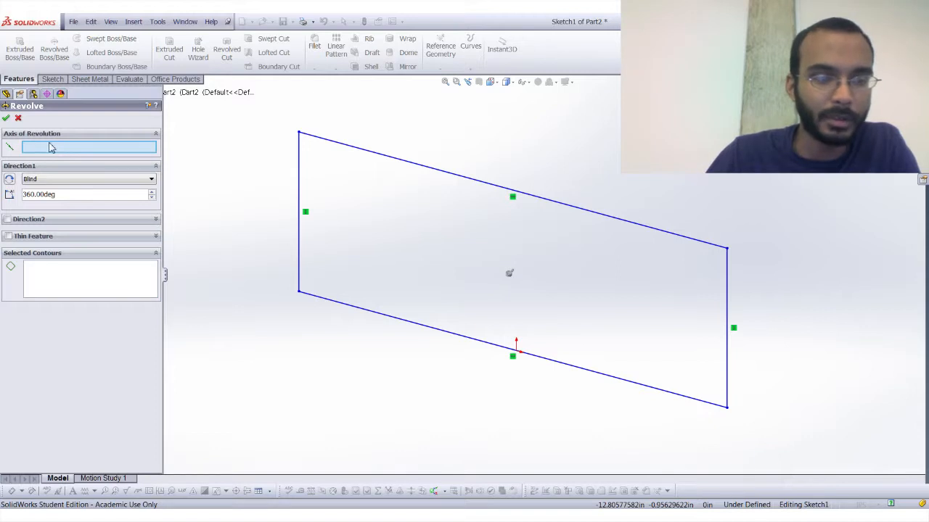
pyautogui.click(331, 306)
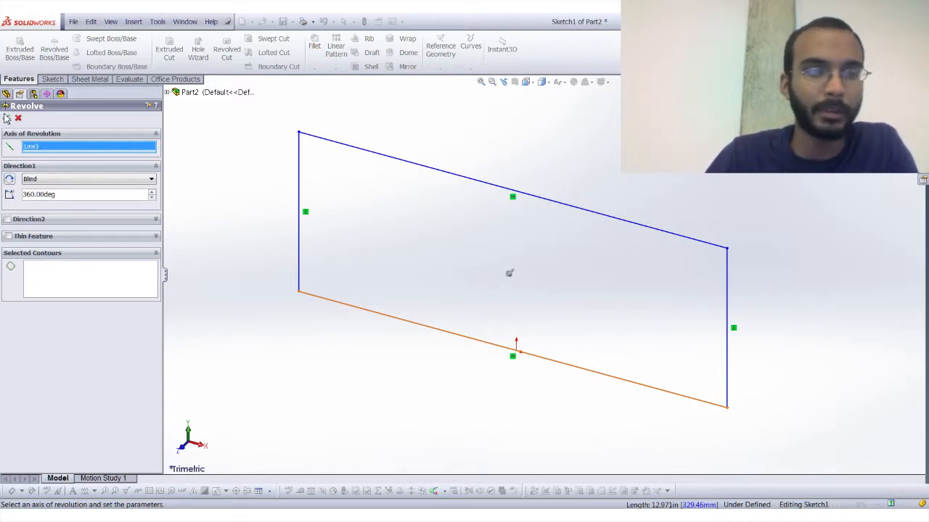
pyautogui.click(5, 117)
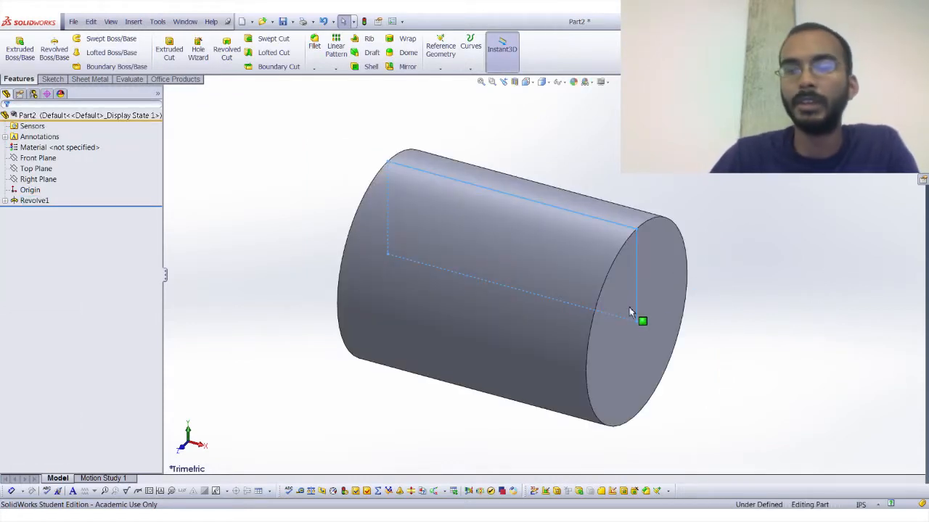
pyautogui.moveTo(603, 314)
pyautogui.mouseDown(button='middle')
pyautogui.moveTo(618, 258)
pyautogui.moveTo(656, 255)
pyautogui.moveTo(607, 294)
pyautogui.moveTo(678, 213)
pyautogui.moveTo(587, 285)
pyautogui.mouseUp(button='middle')
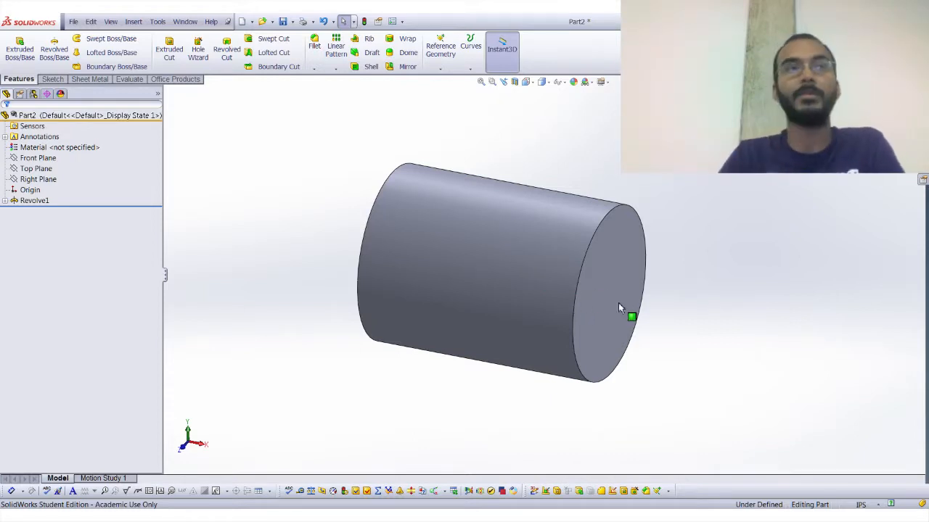
pyautogui.scroll(1, 666, 315)
pyautogui.middleClick(566, 303)
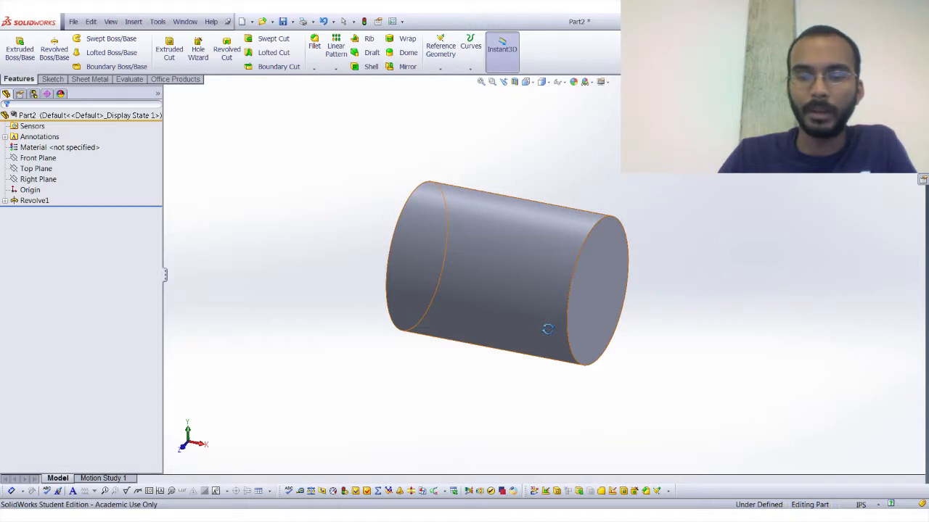
pyautogui.press('Escape')
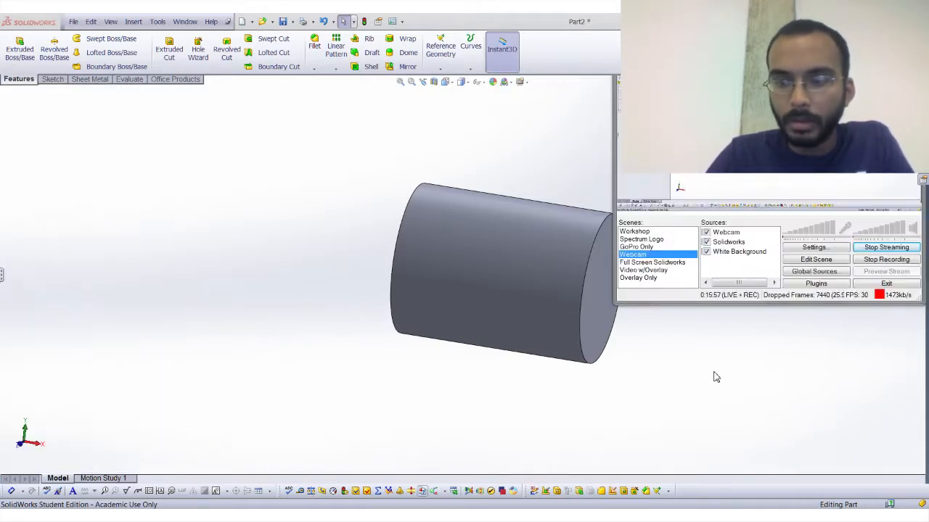
pyautogui.click(716, 376)
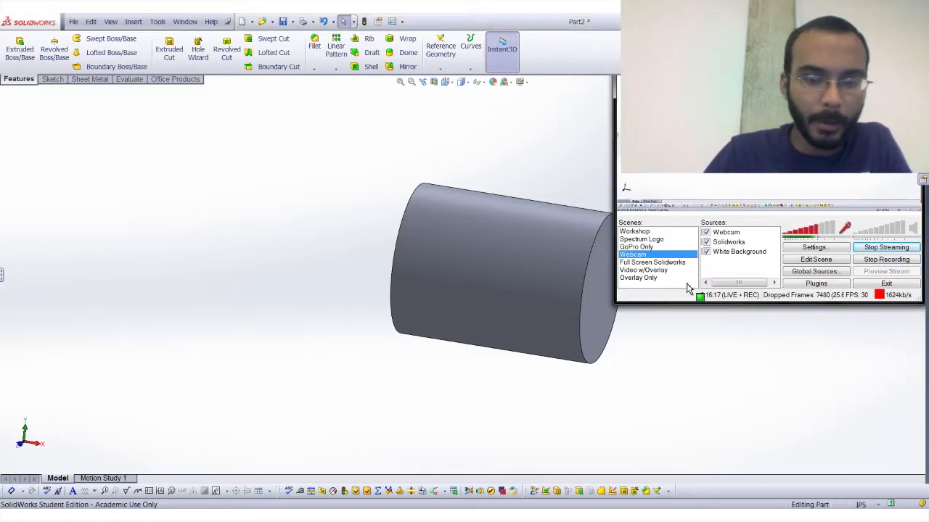
pyautogui.click(615, 297)
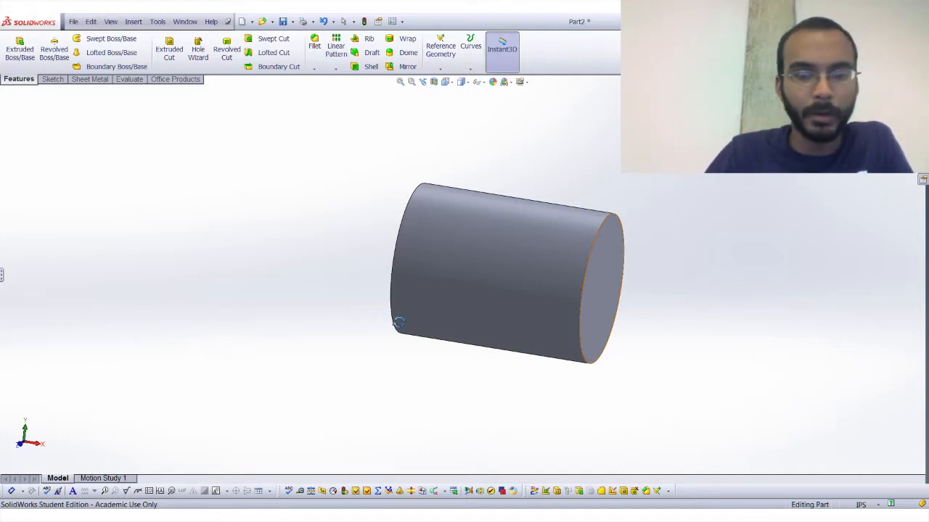
pyautogui.press('Escape')
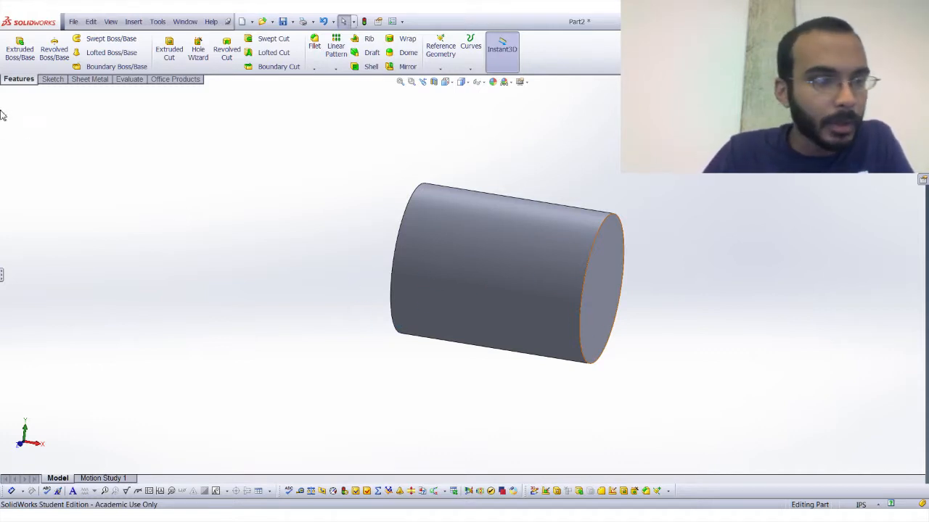
# Undo the revolve and return to editing the rectangle sketch with the sketch tools.
pyautogui.click(324, 23)
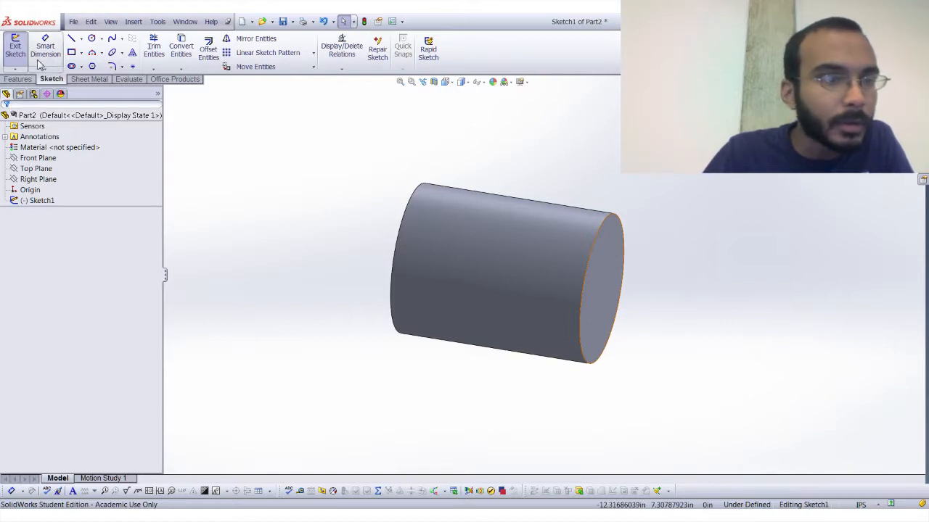
pyautogui.click(19, 79)
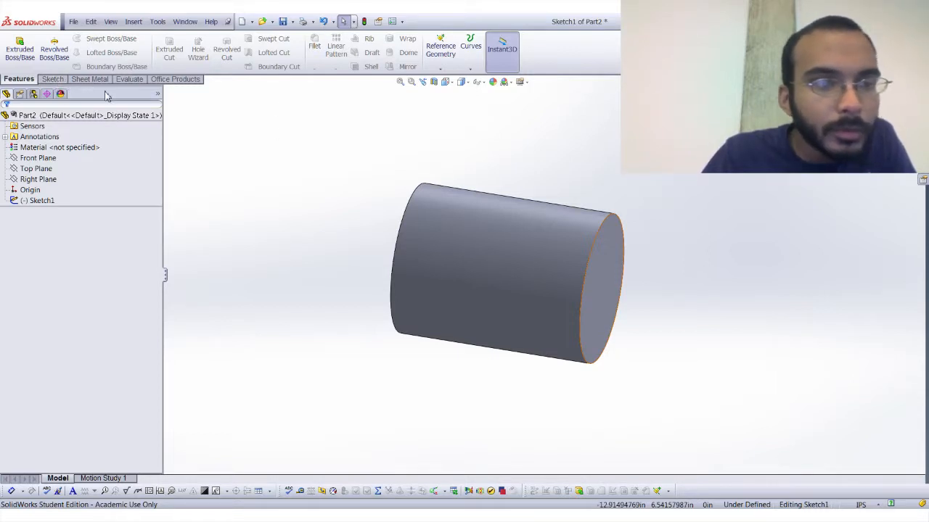
pyautogui.click(55, 80)
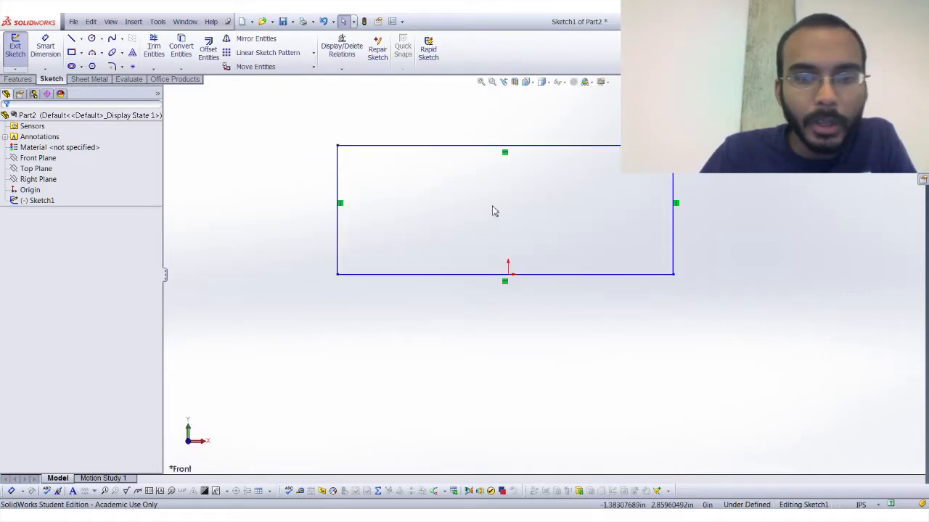
# Replace the old rectangle with a corner rectangle about 10 in wide and 6.37 in high, drawn around the origin.
pyautogui.hotkey('ctrl', 'a')
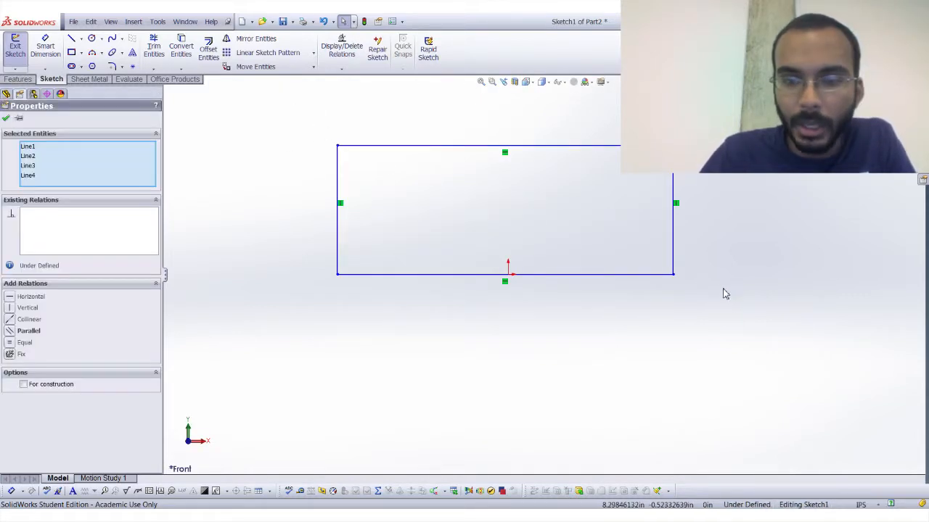
pyautogui.press('Escape')
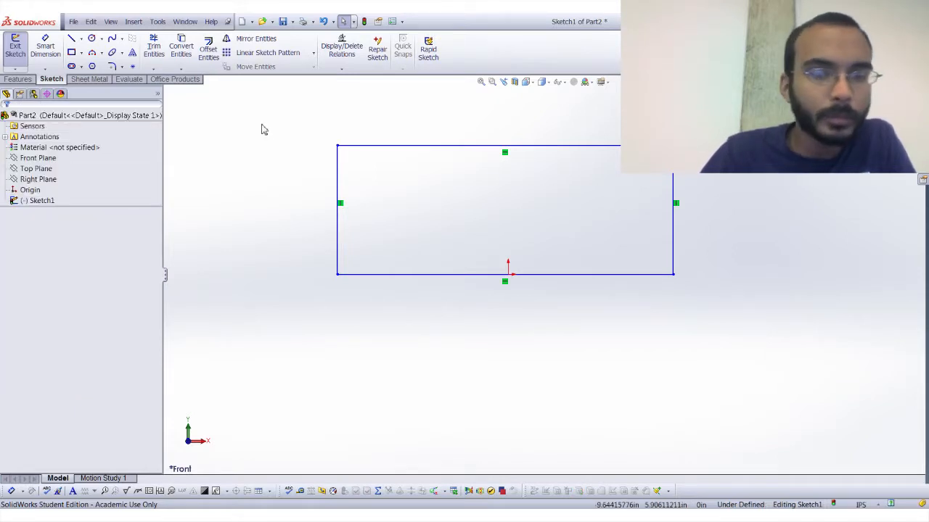
pyautogui.click(72, 52)
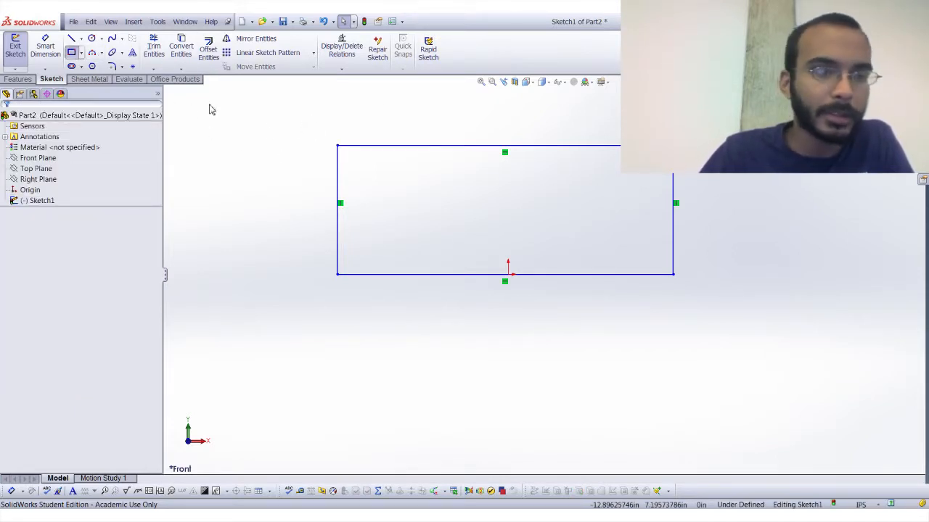
pyautogui.moveTo(407, 167); pyautogui.dragTo(663, 332)
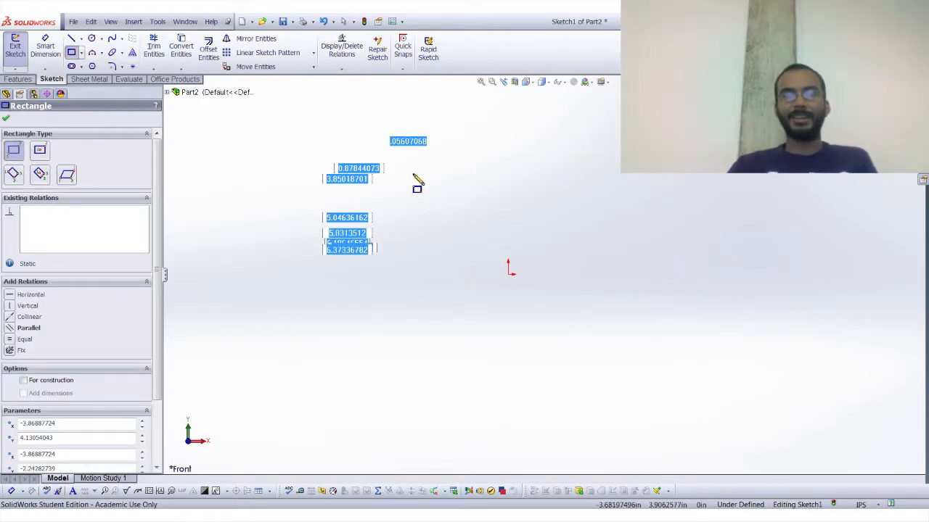
pyautogui.press('Escape')
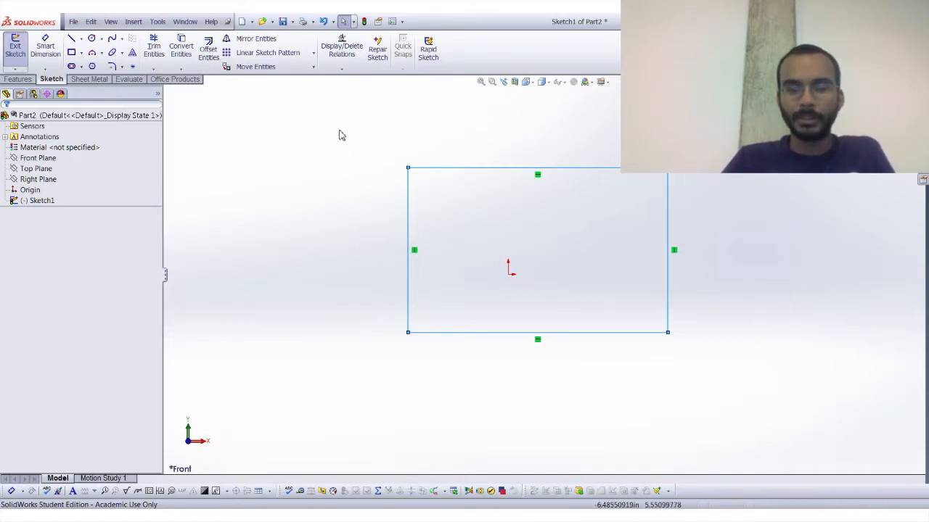
# Select the rectangle's left edge on its own to view its line properties, and clear the selection.
pyautogui.click(350, 131)
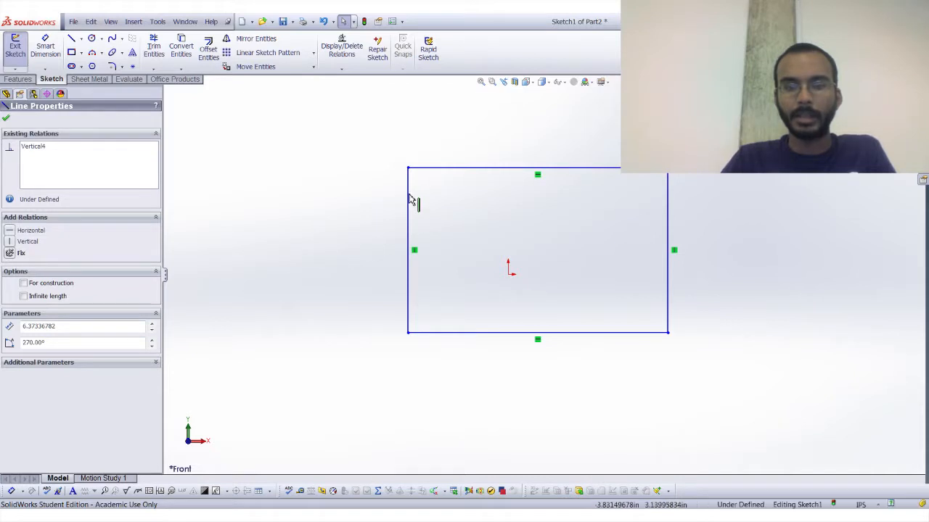
pyautogui.click(325, 134)
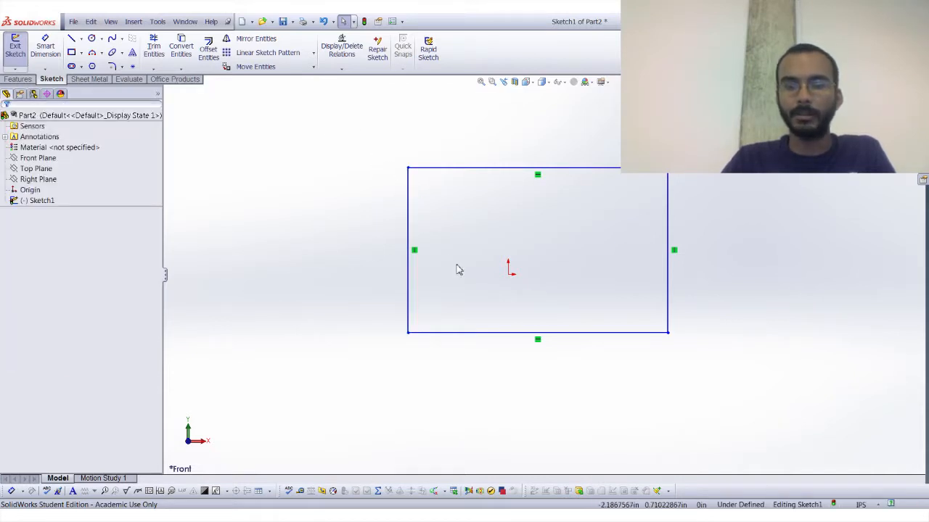
pyautogui.click(408, 276)
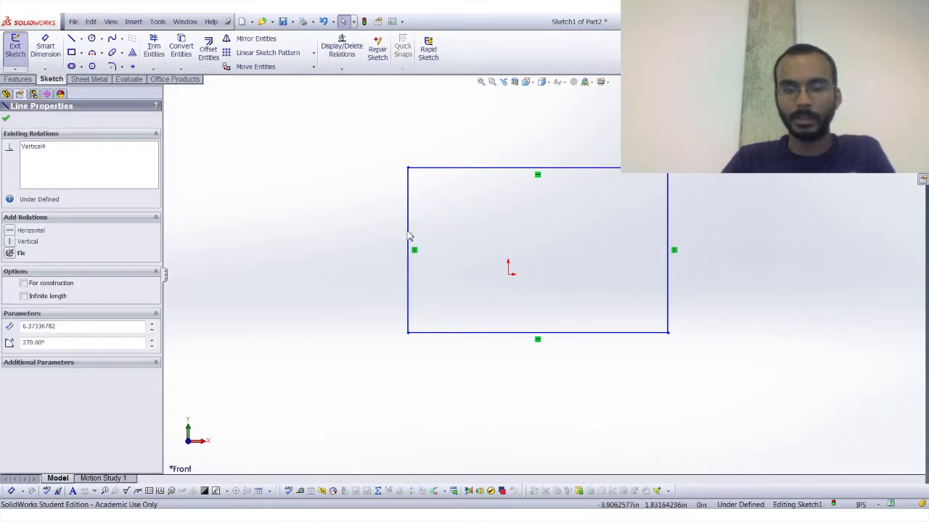
pyautogui.click(731, 141)
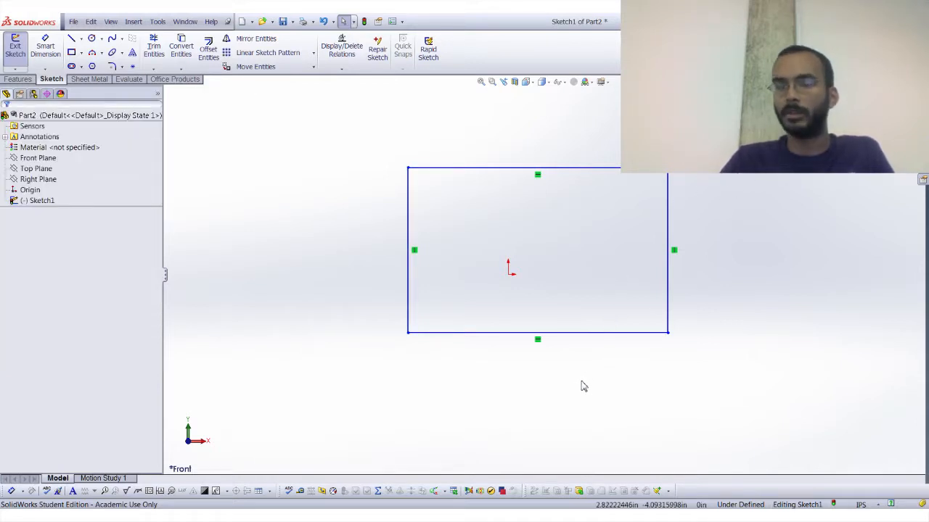
# Compare crossing and enclosing box selections on the rectangle's edges, clearing each selection.
pyautogui.moveTo(581, 381); pyautogui.dragTo(556, 378)
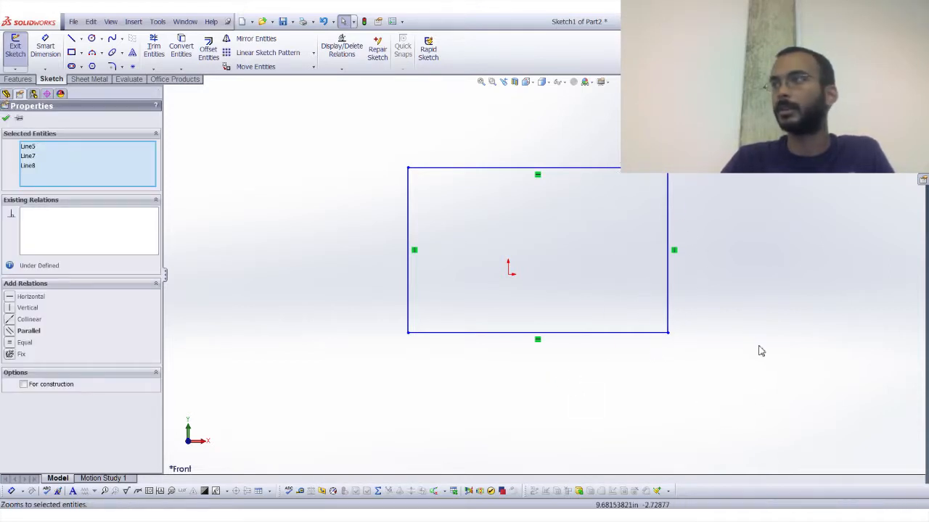
pyautogui.click(580, 279)
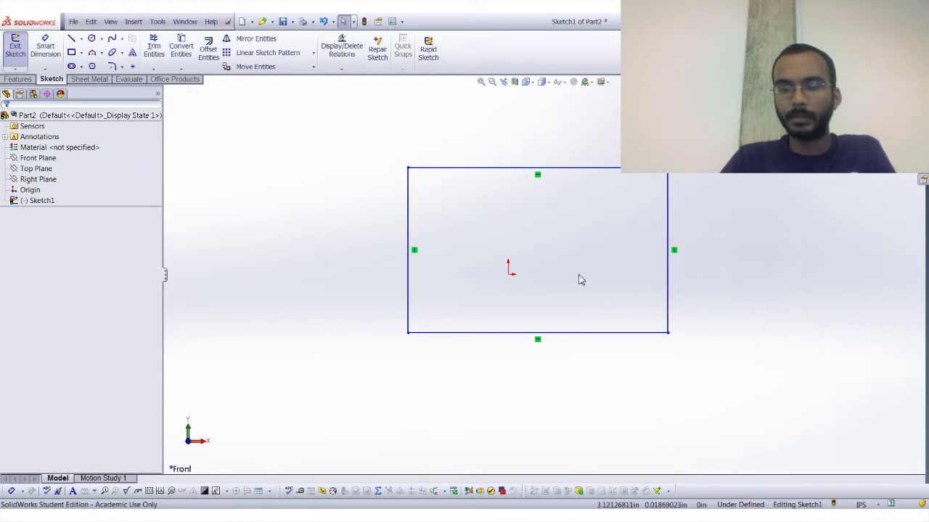
pyautogui.moveTo(327, 268); pyautogui.dragTo(322, 263)
pyautogui.moveTo(702, 365); pyautogui.dragTo(553, 360)
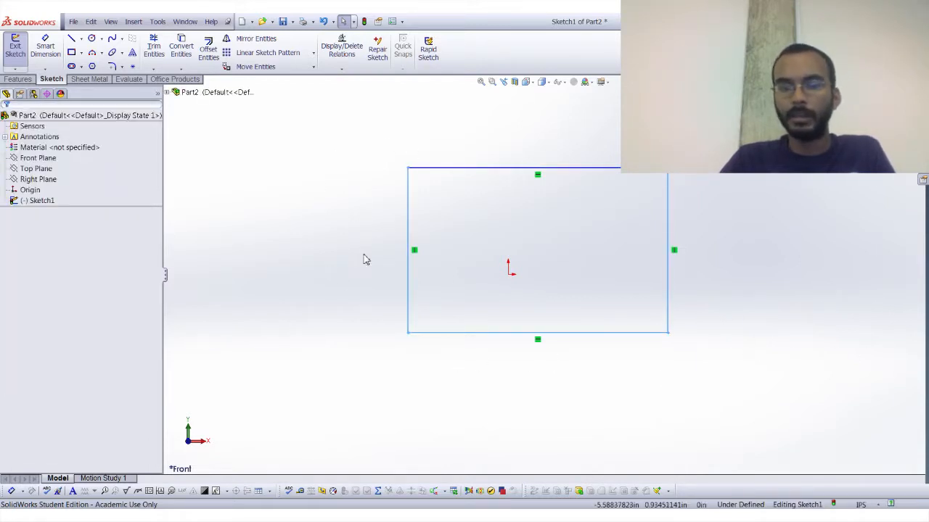
pyautogui.moveTo(346, 148); pyautogui.dragTo(497, 401)
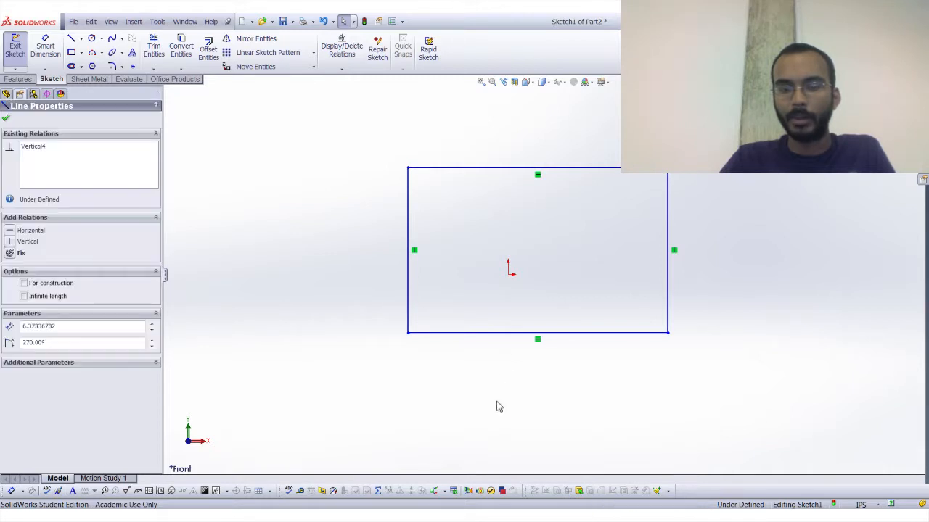
pyautogui.click(365, 207)
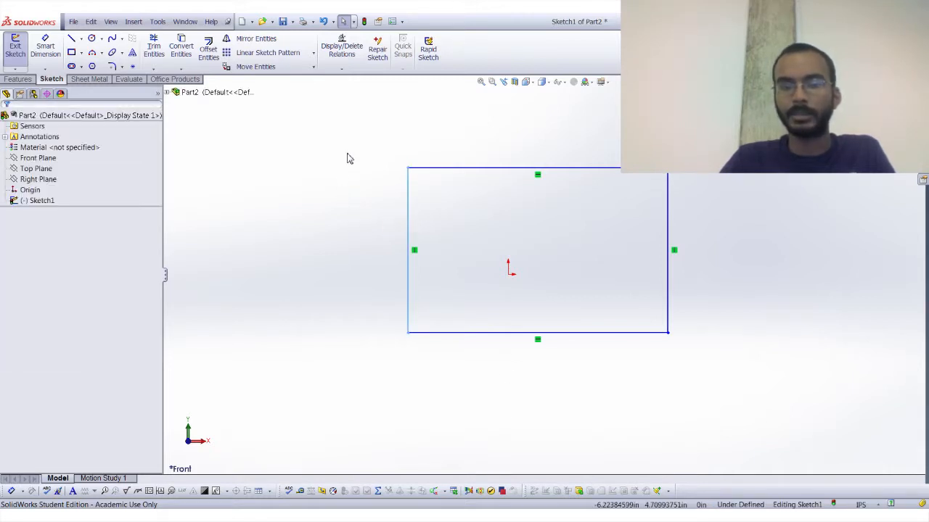
pyautogui.click(331, 221)
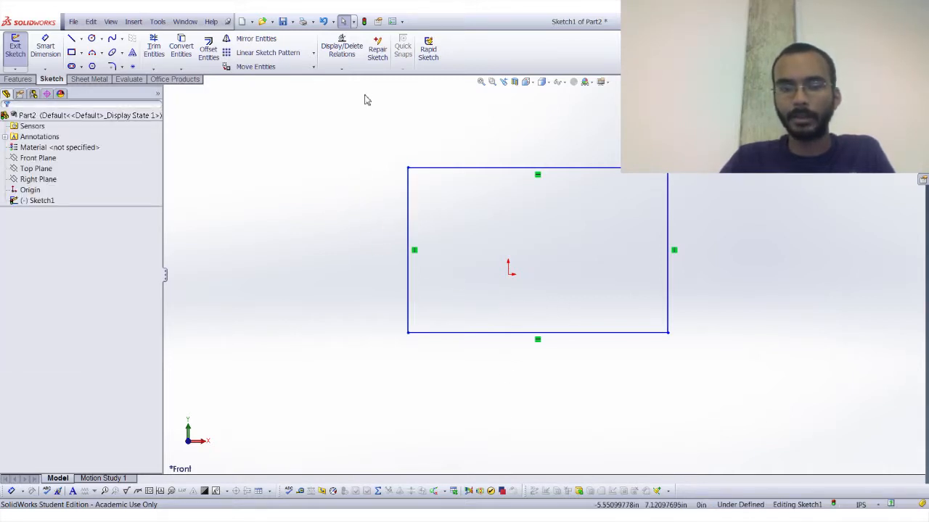
# Select the left and bottom edges together, and move their shared corner to about X -5.07 in, Y -1.91 in.
pyautogui.click(394, 361)
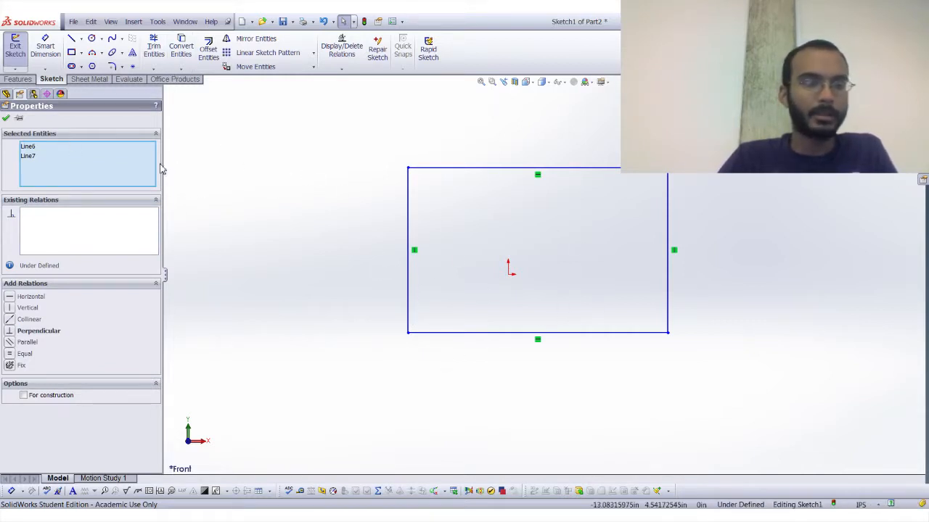
pyautogui.click(37, 148)
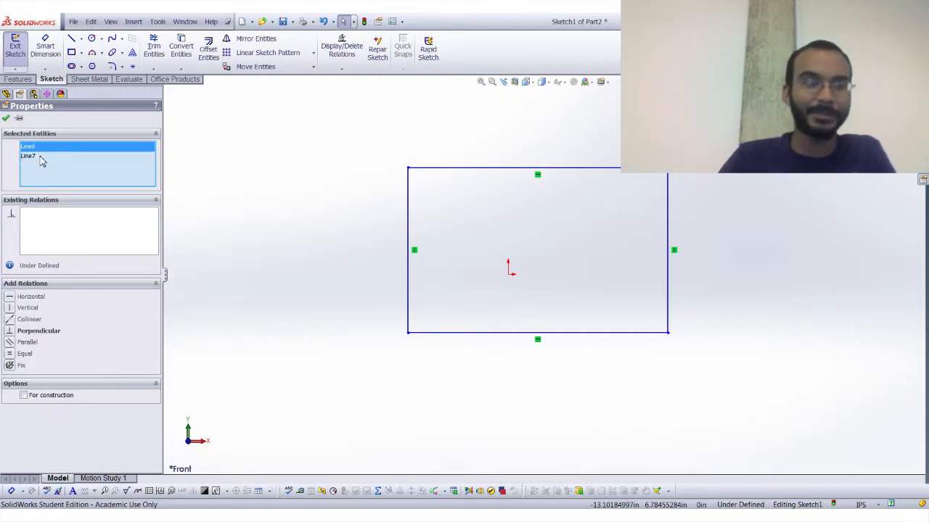
pyautogui.click(42, 158)
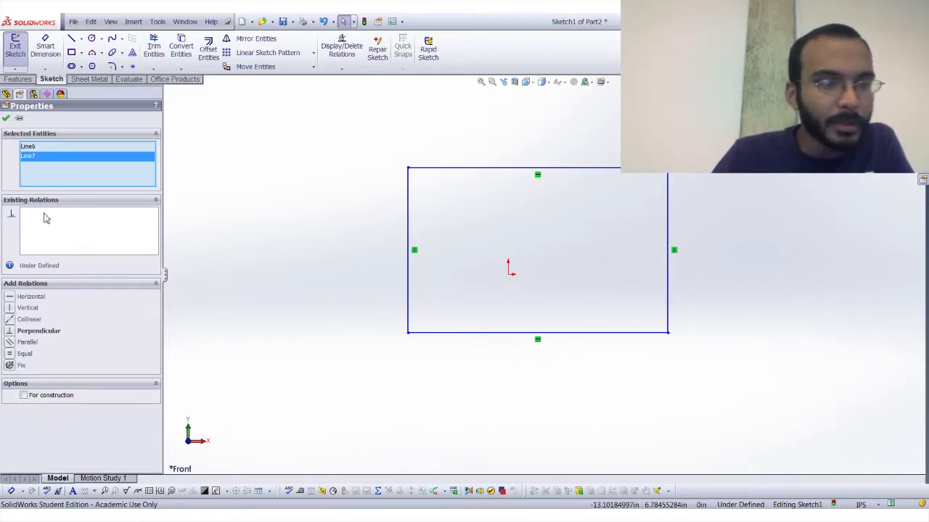
pyautogui.click(407, 333)
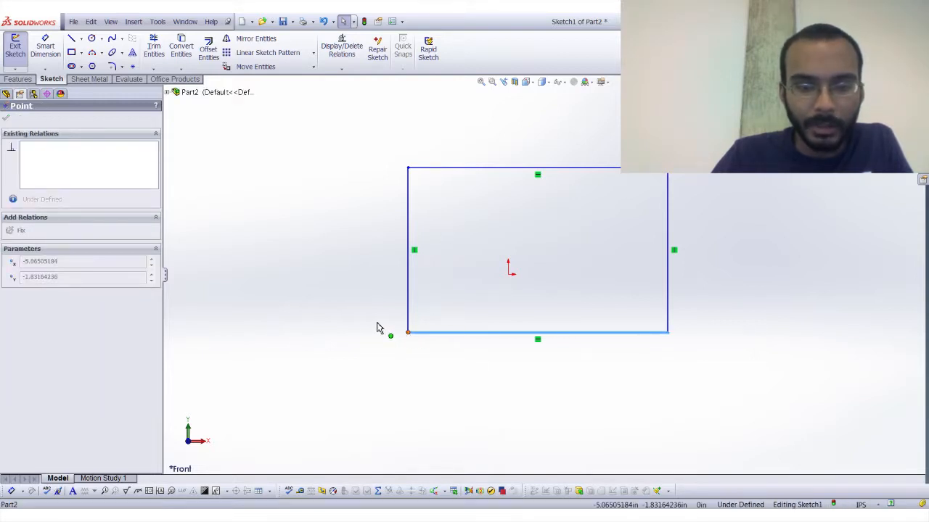
pyautogui.click(243, 165)
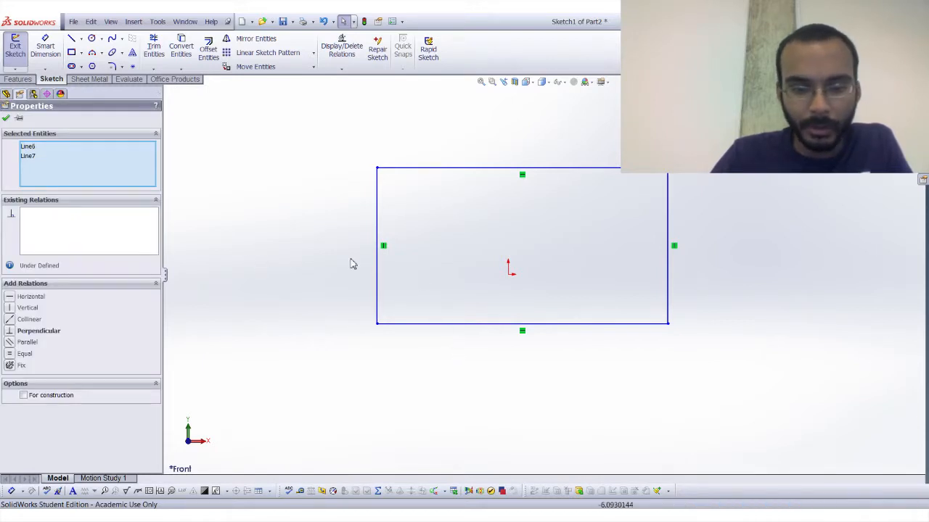
# Add Perpendicular and Equal relations between the rectangle's left and bottom edges.
pyautogui.click(10, 332)
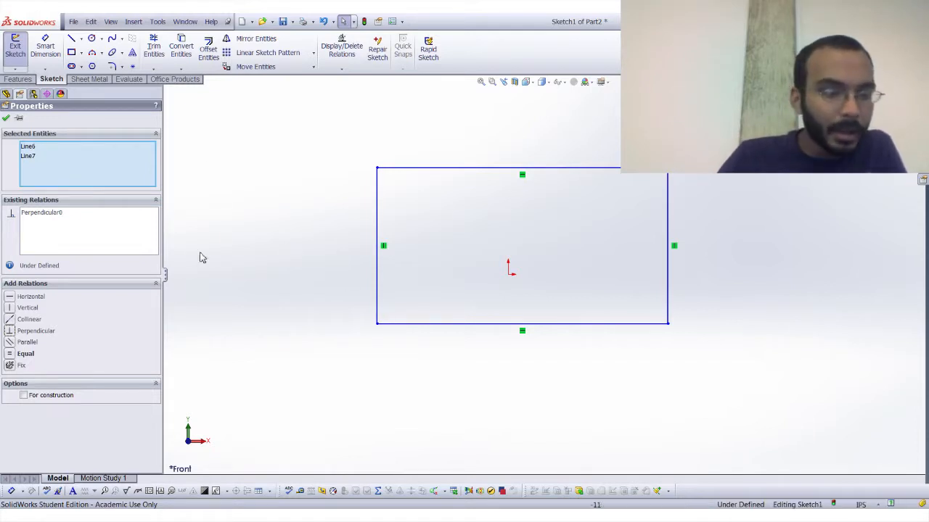
pyautogui.click(13, 354)
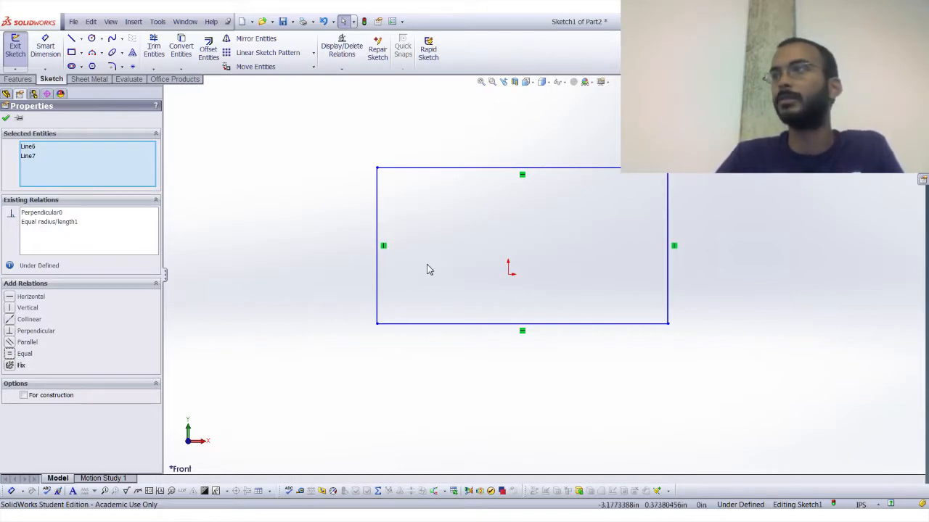
pyautogui.click(6, 118)
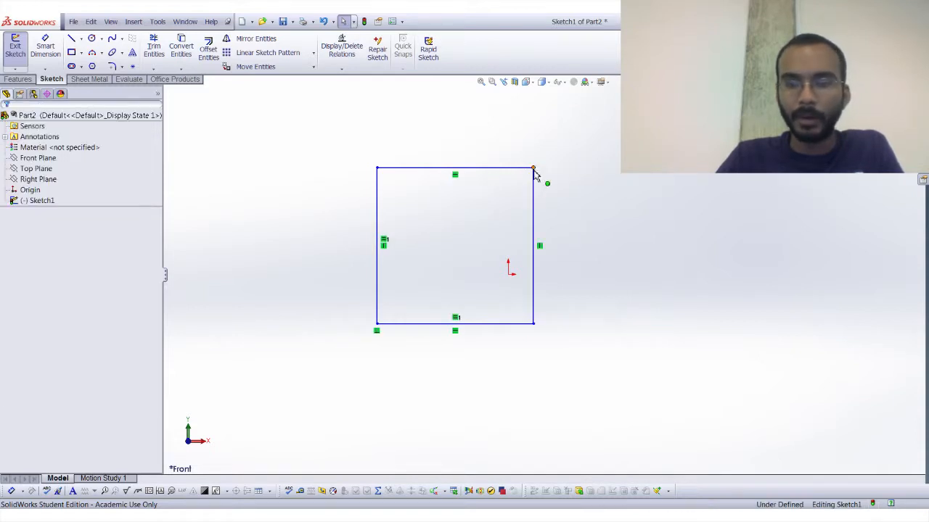
# Move the square's upper-right corner and right edge to test how the Equal relation constrains its size.
pyautogui.moveTo(533, 168); pyautogui.dragTo(664, 170)
pyautogui.click(529, 230)
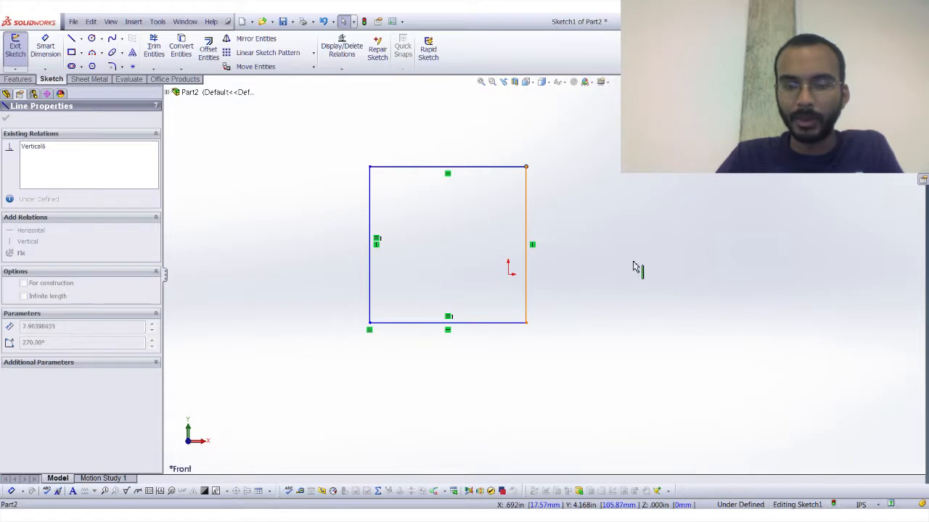
pyautogui.click(527, 281)
pyautogui.hotkey('ctrl', 'z')
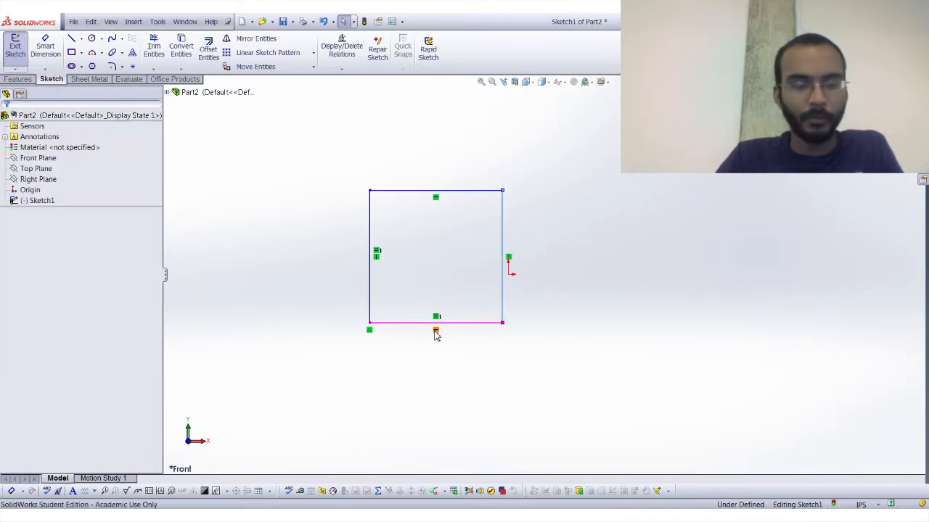
# Examine the sketch relations applied to the rectangle's bottom edge.
pyautogui.click(436, 331)
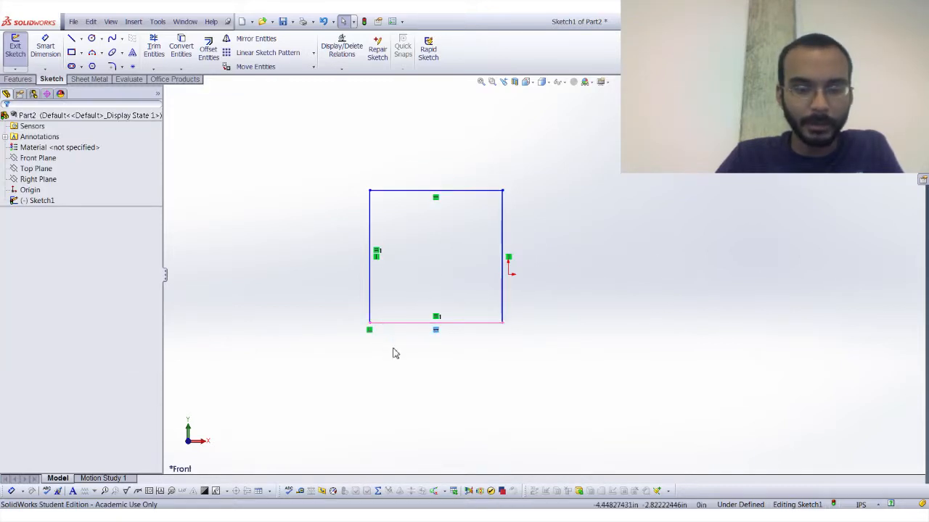
pyautogui.click(396, 324)
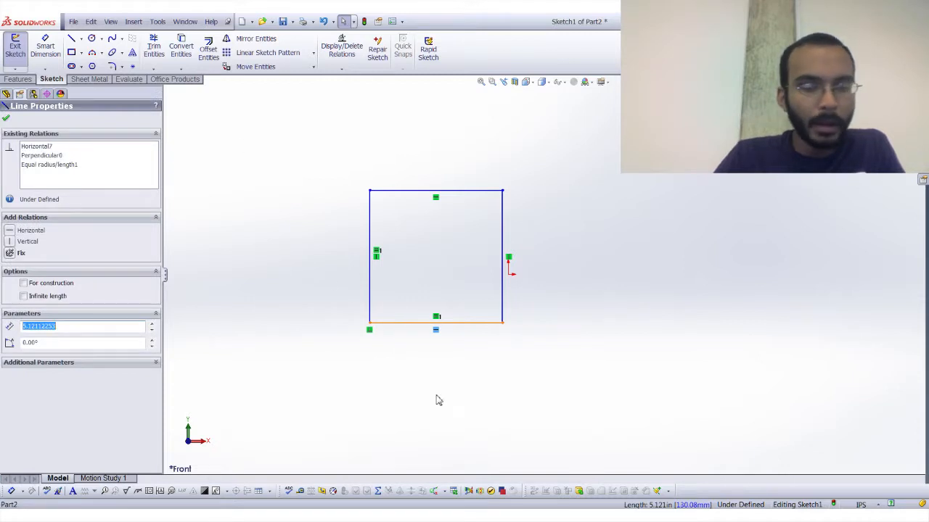
pyautogui.click(410, 357)
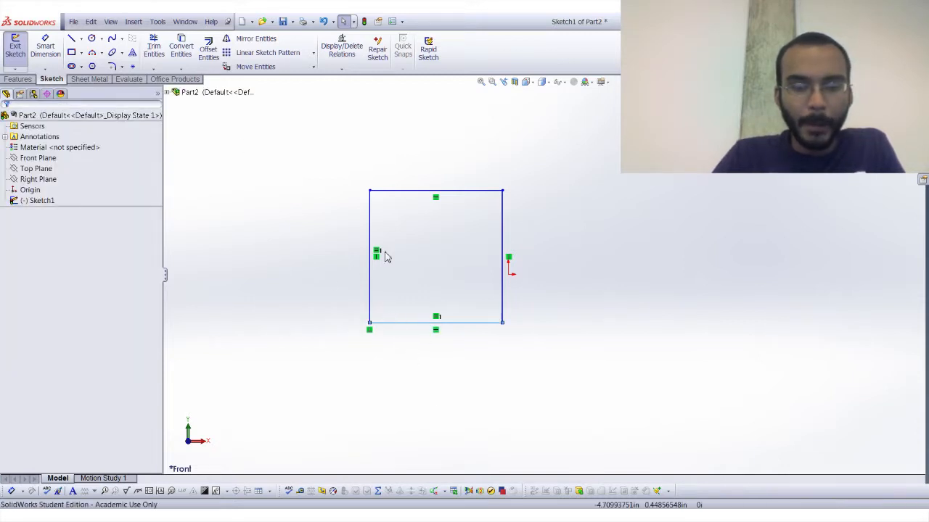
# Delete the Equal relation between the rectangle's left and bottom edges, and move the right edge outward to widen the rectangle.
pyautogui.click(371, 293)
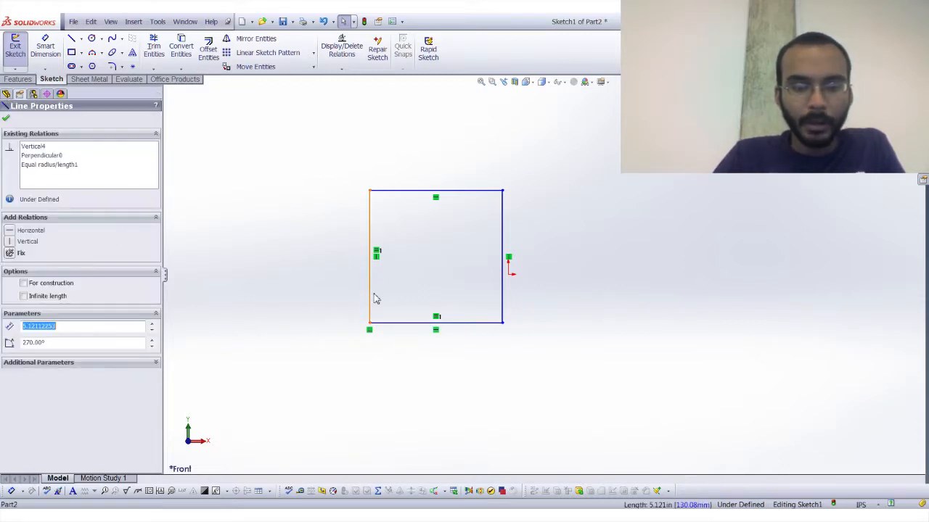
pyautogui.click(50, 165)
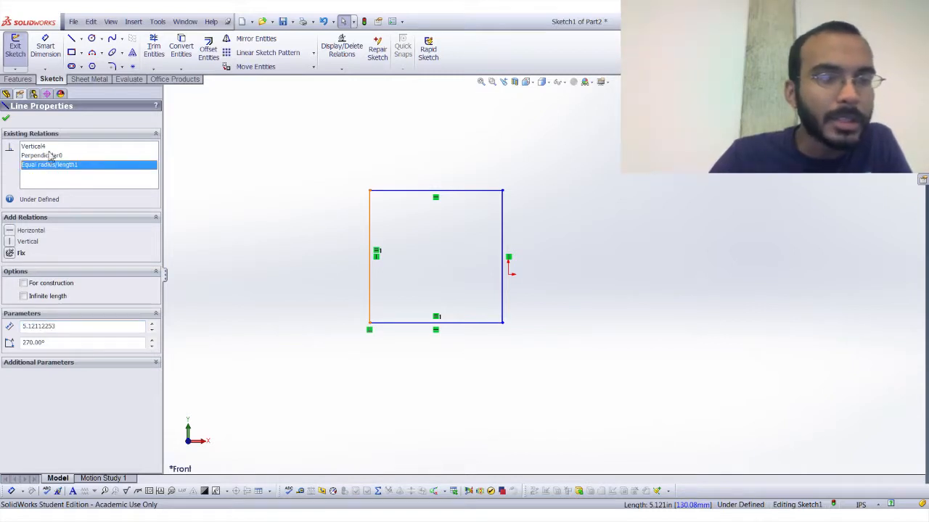
pyautogui.click(42, 155)
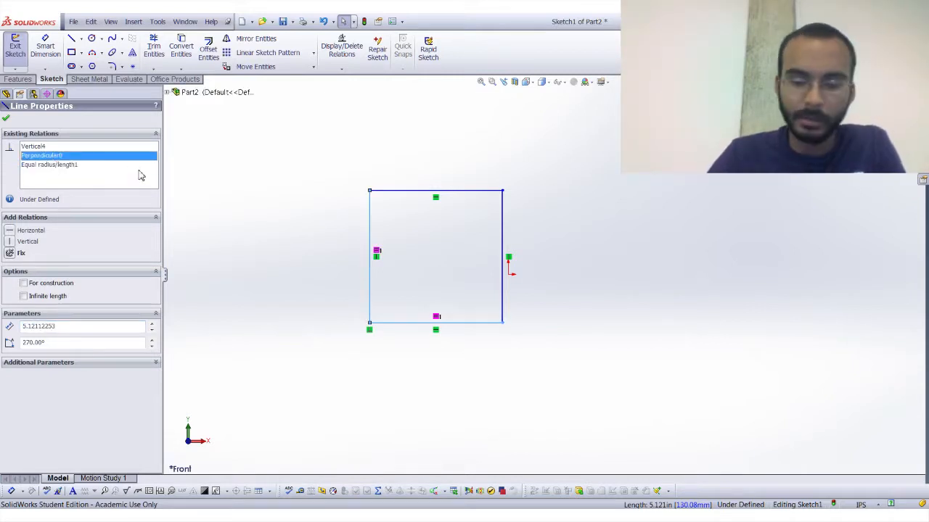
pyautogui.click(82, 166)
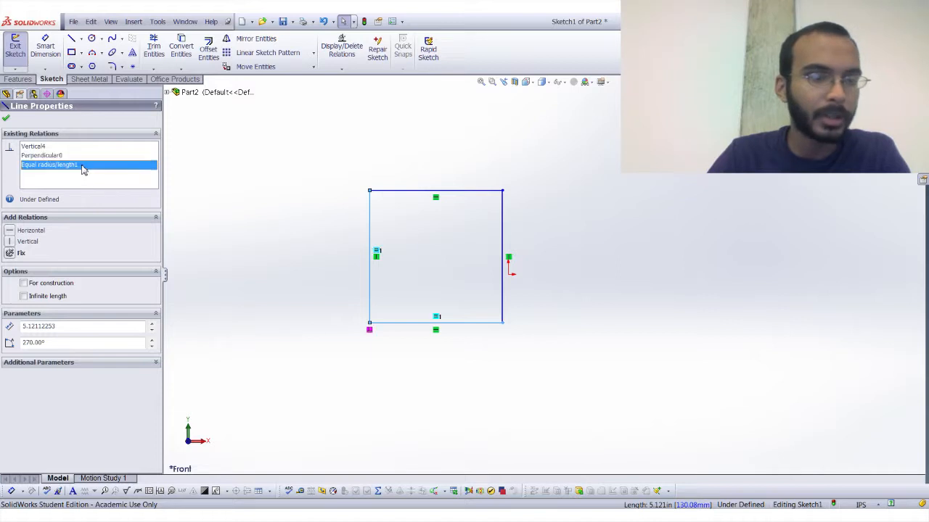
pyautogui.press('Delete')
pyautogui.click(432, 295)
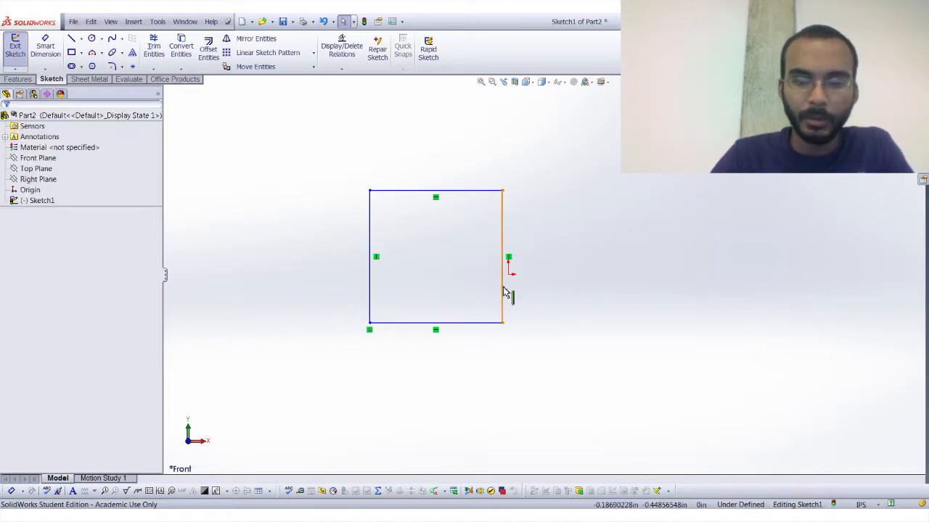
pyautogui.click(502, 294)
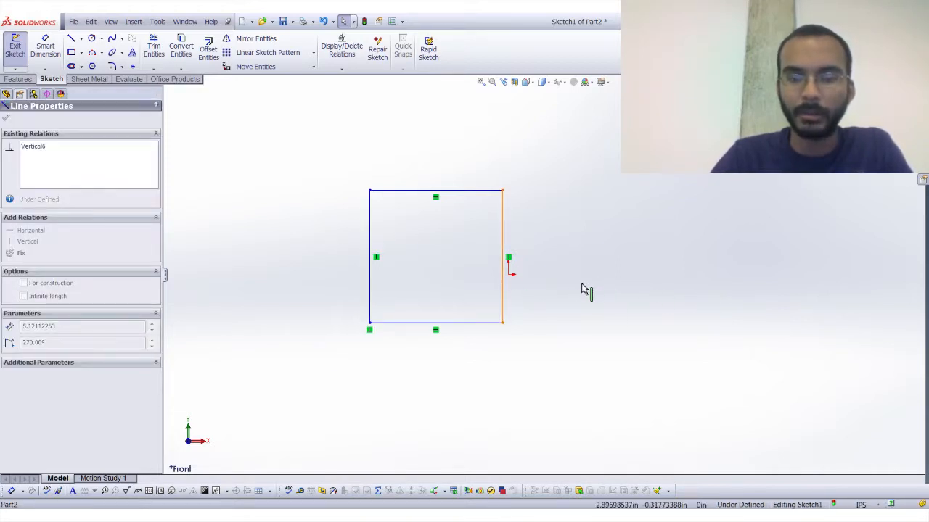
pyautogui.click(475, 252)
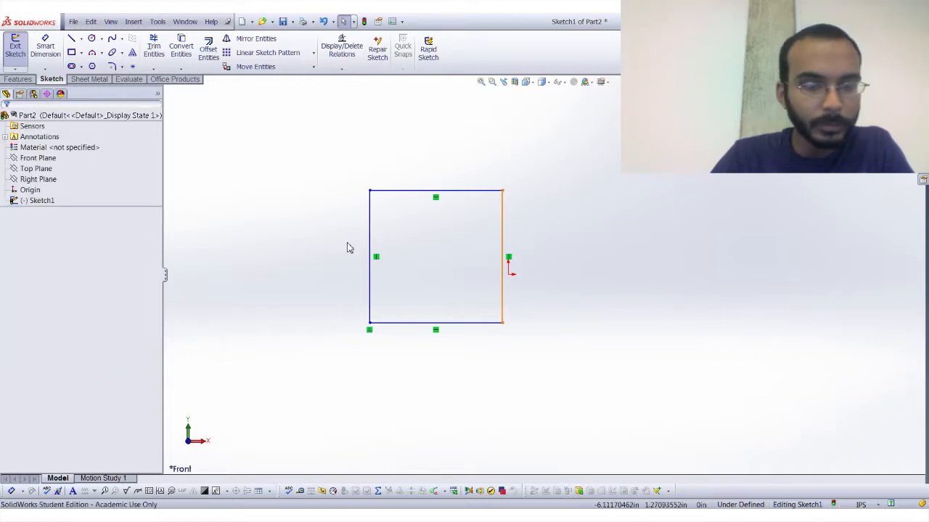
# Examine the relations remaining on the rectangle's lower-left corner and left edge.
pyautogui.click(369, 325)
pyautogui.click(387, 362)
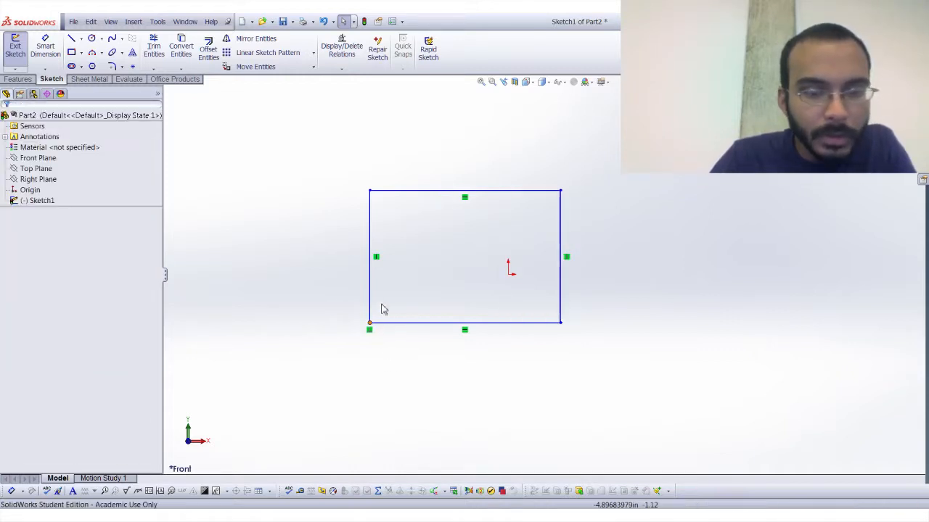
pyautogui.click(372, 291)
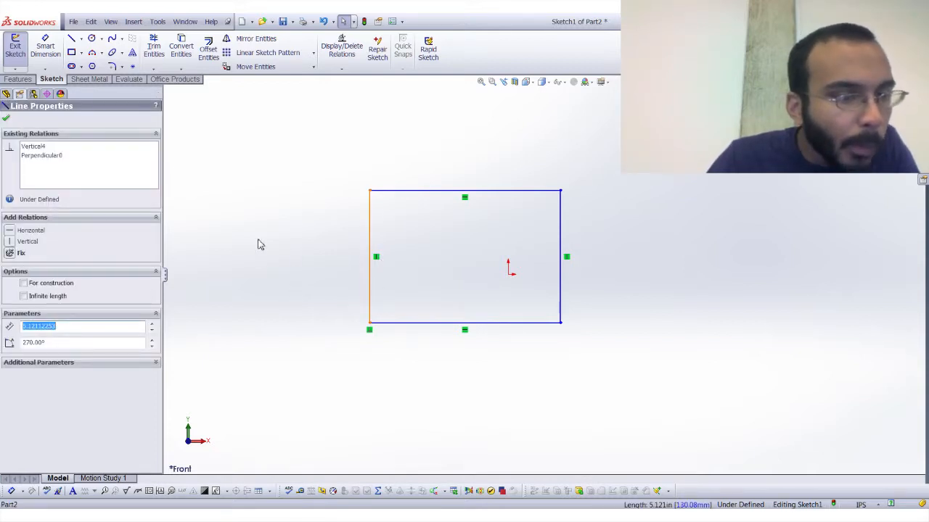
pyautogui.click(290, 243)
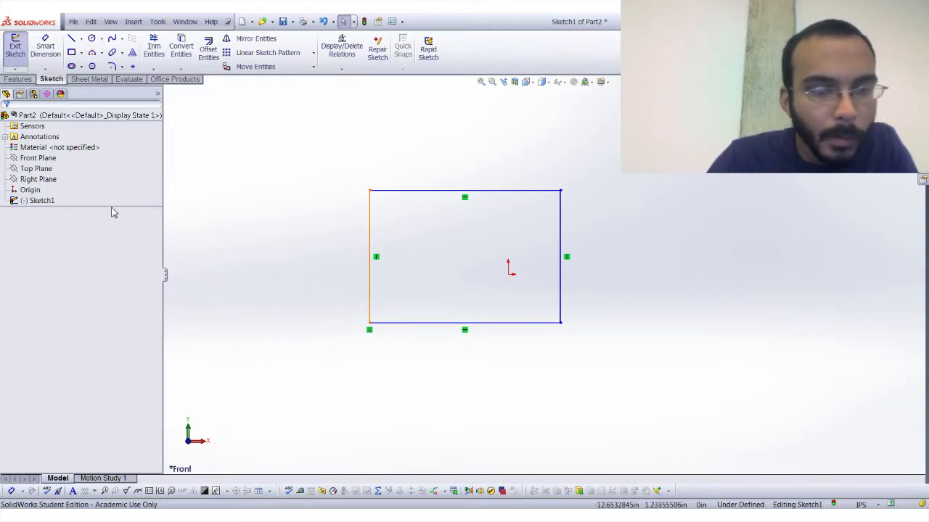
pyautogui.click(41, 160)
pyautogui.click(38, 169)
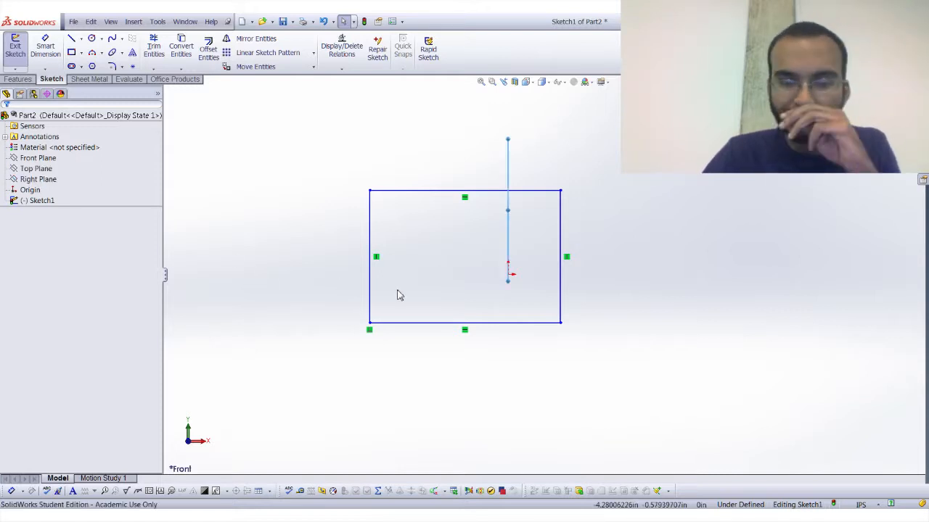
pyautogui.click(370, 314)
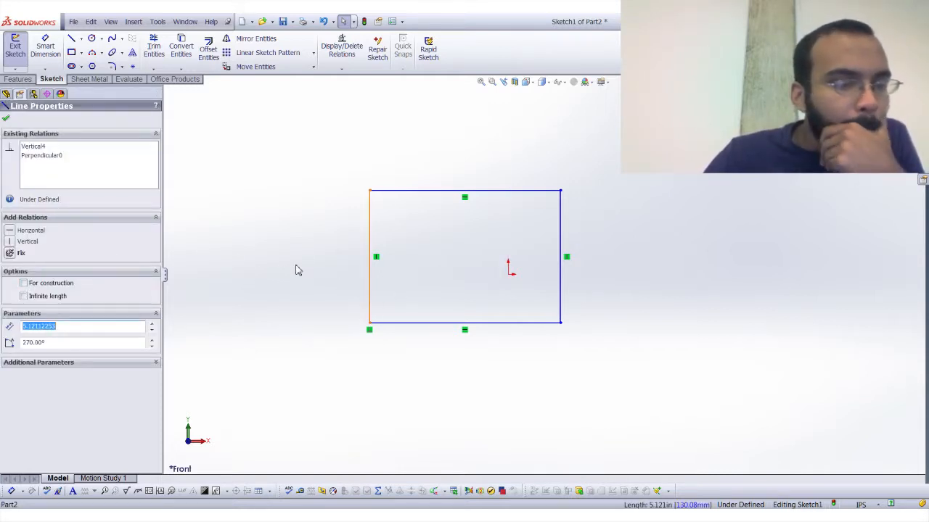
pyautogui.press('Escape')
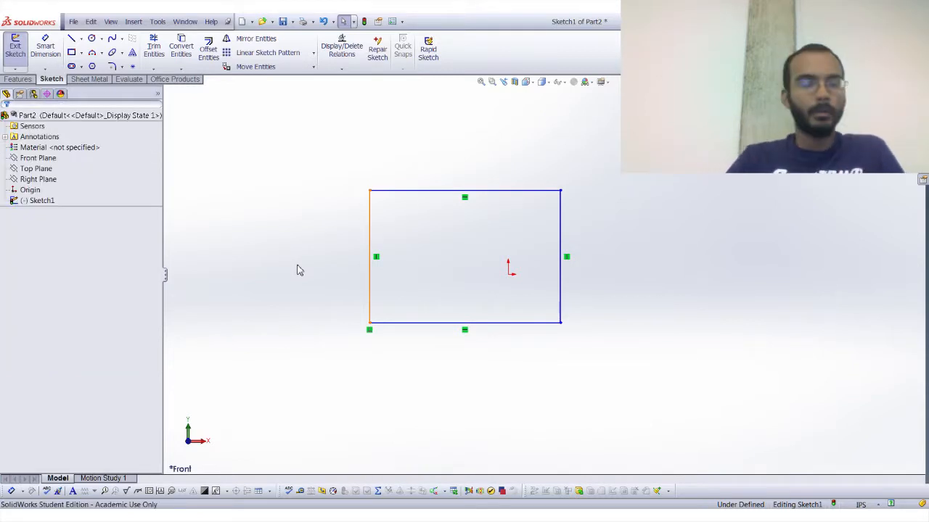
# Sketch a vertical line between the midpoints of the top and bottom edges, and set it as construction geometry.
pyautogui.click(371, 299)
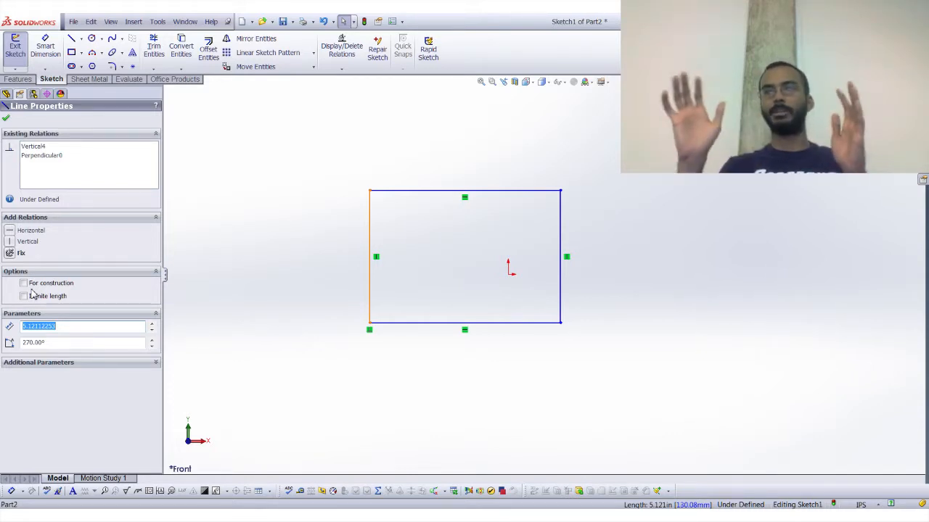
pyautogui.click(71, 38)
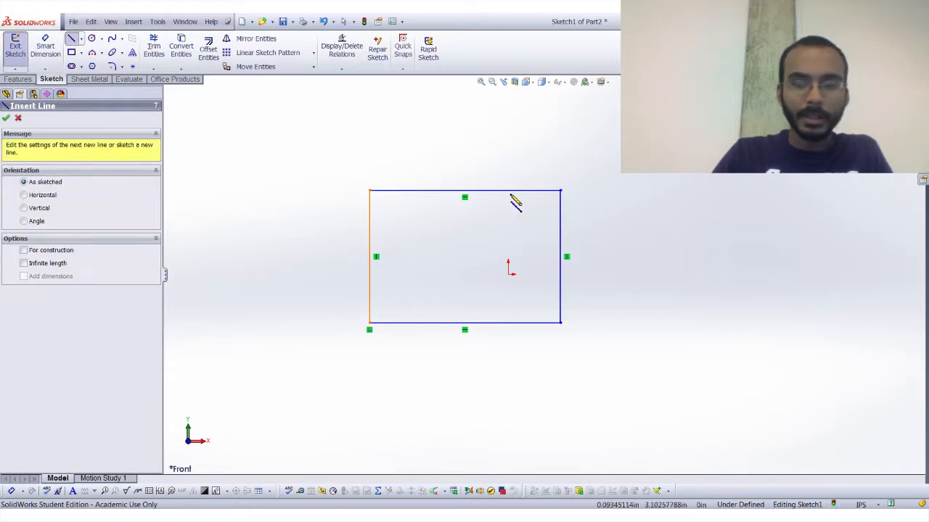
pyautogui.click(464, 192)
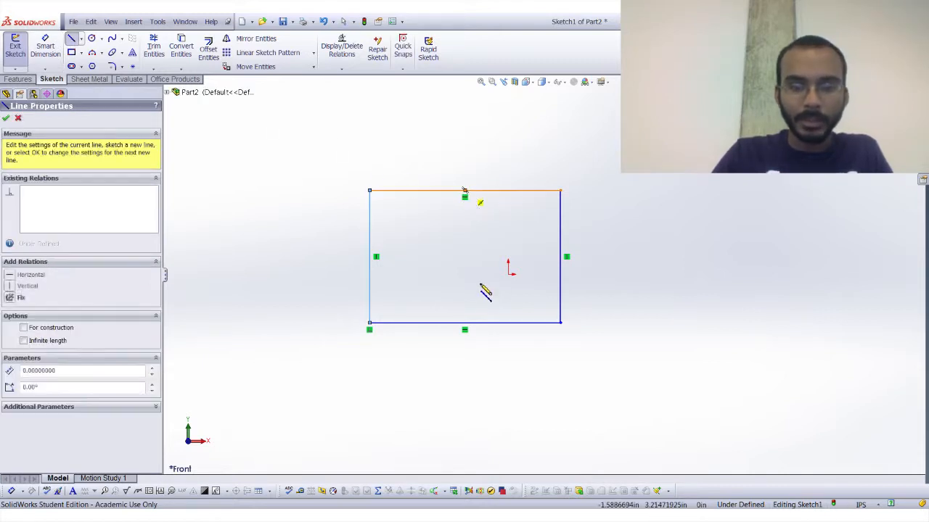
pyautogui.click(464, 323)
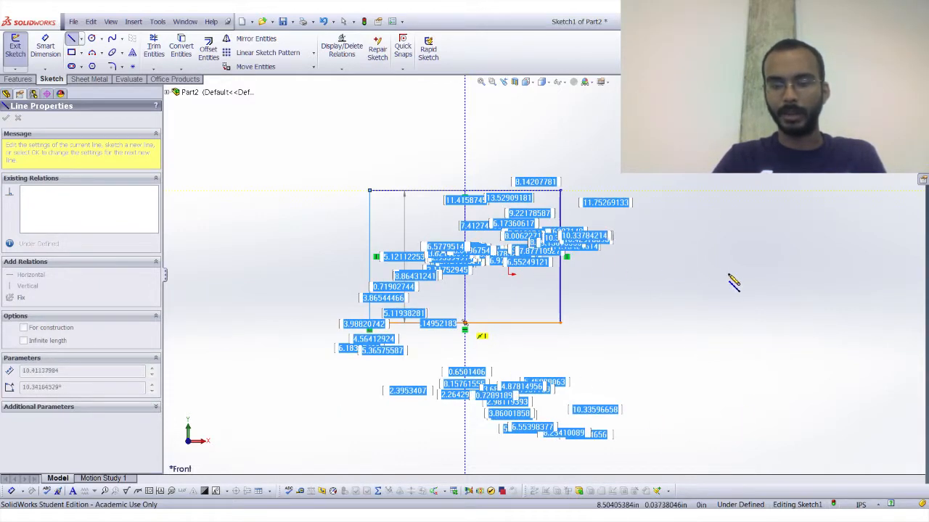
pyautogui.press('Escape')
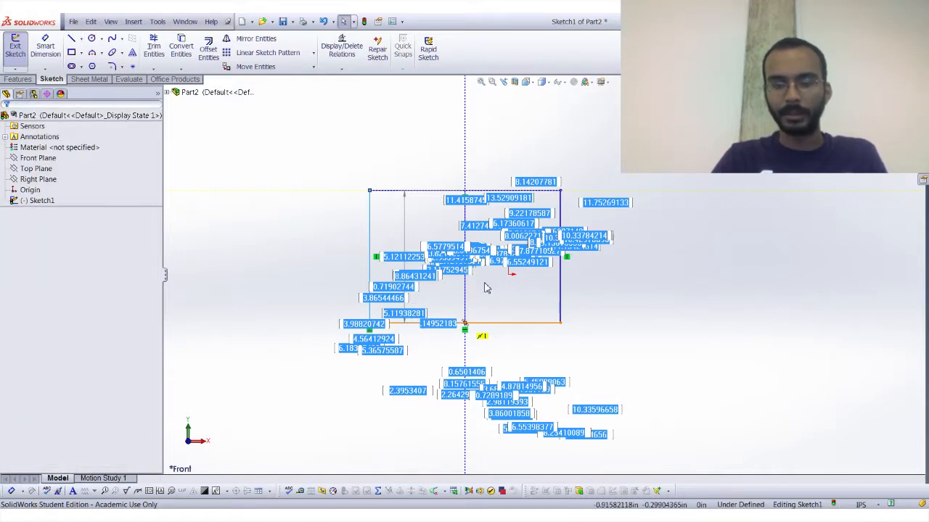
pyautogui.click(465, 286)
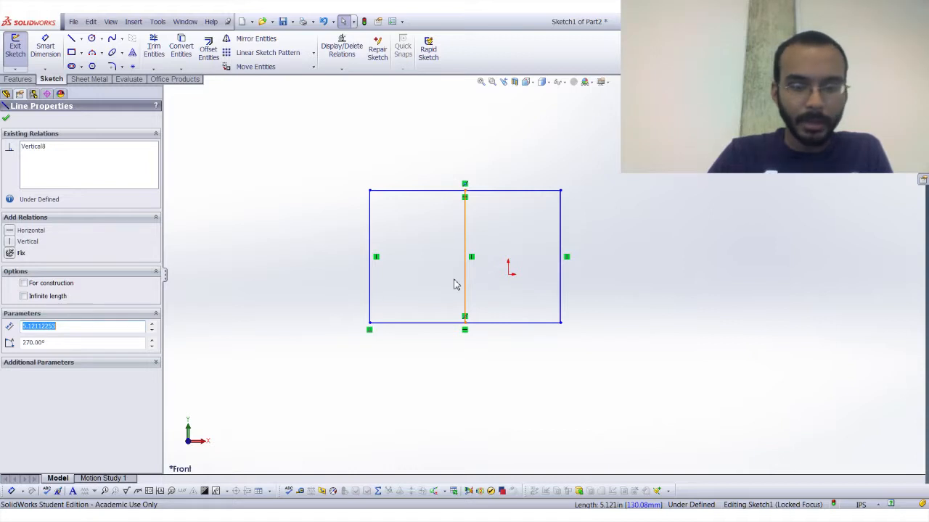
pyautogui.click(6, 119)
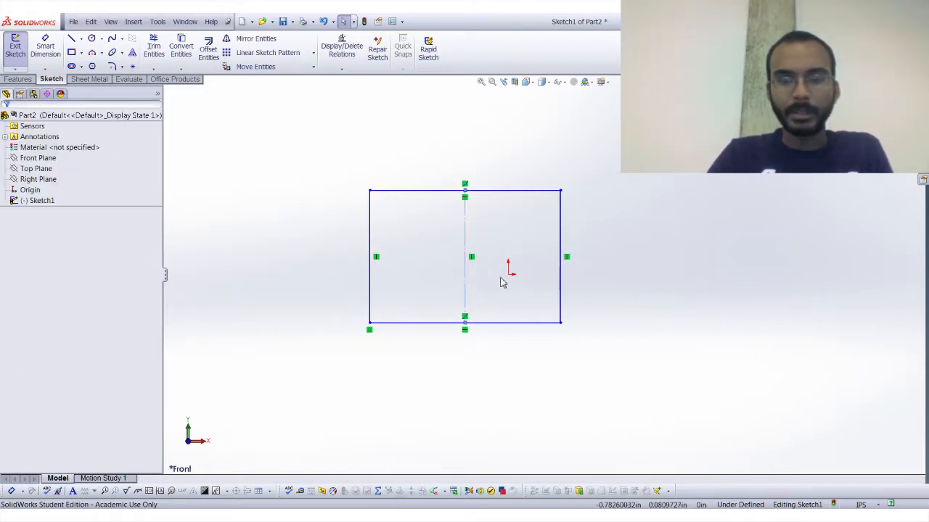
# Try an Extruded Boss/Base on the rectangle with its middle line as construction geometry, and cancel it.
pyautogui.click(15, 79)
pyautogui.click(20, 48)
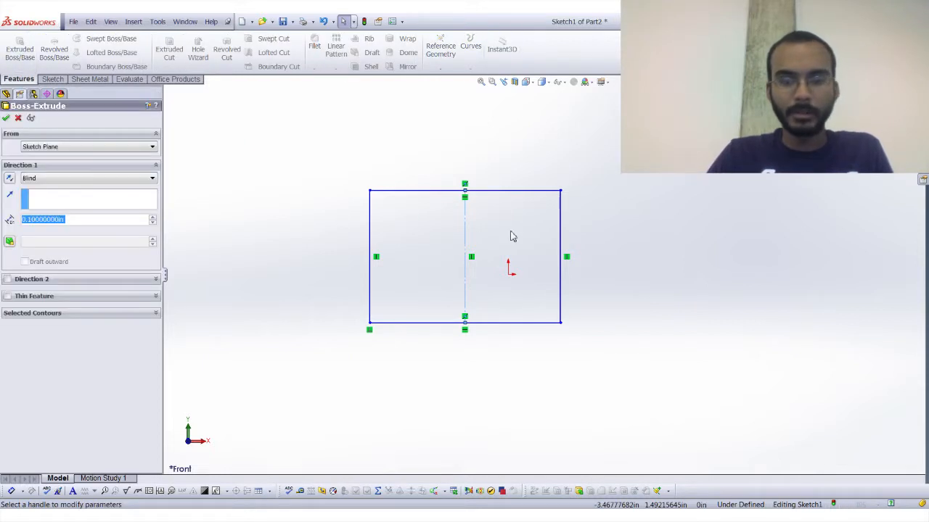
pyautogui.click(18, 121)
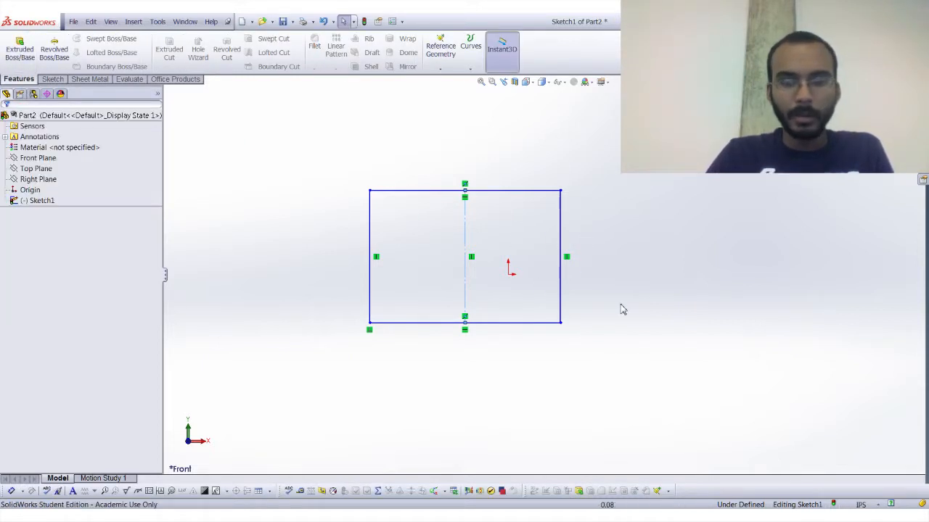
# Turn off the middle line's construction setting, try an Extruded Boss/Base on the sketch, and cancel it.
pyautogui.click(544, 259)
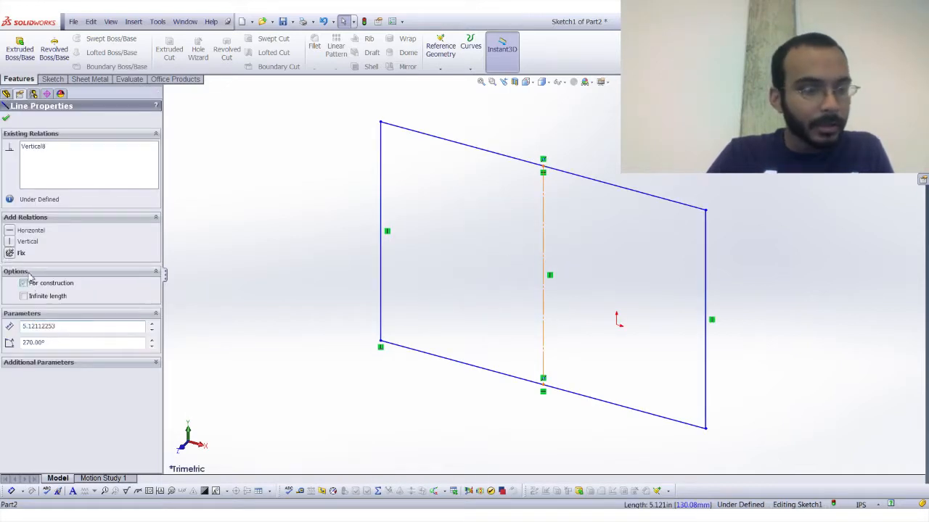
pyautogui.click(6, 120)
pyautogui.click(20, 49)
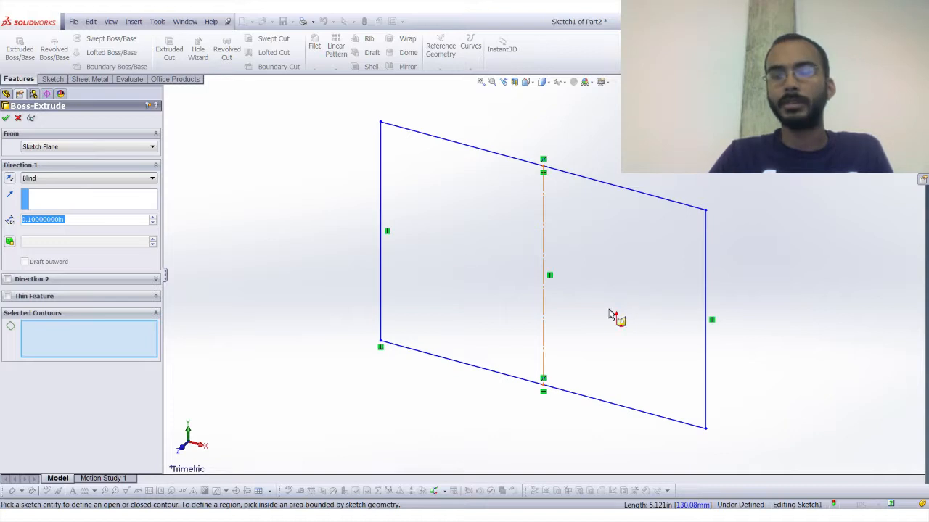
pyautogui.click(17, 118)
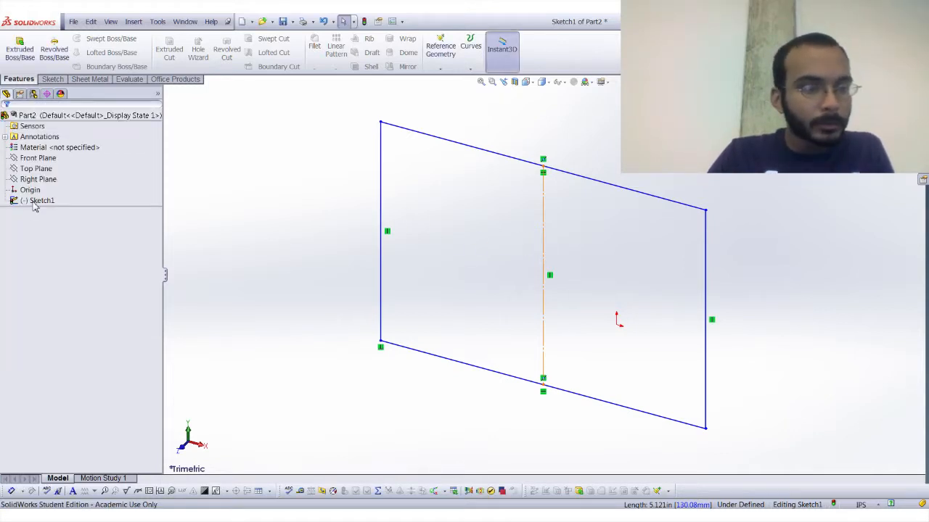
# Set the rectangle's middle line back to construction geometry.
pyautogui.click(33, 204)
pyautogui.click(52, 79)
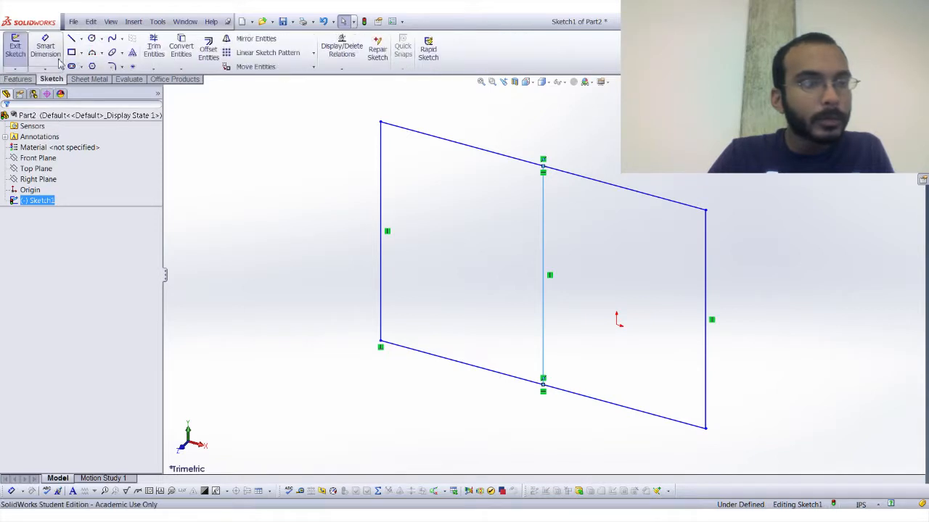
pyautogui.click(543, 261)
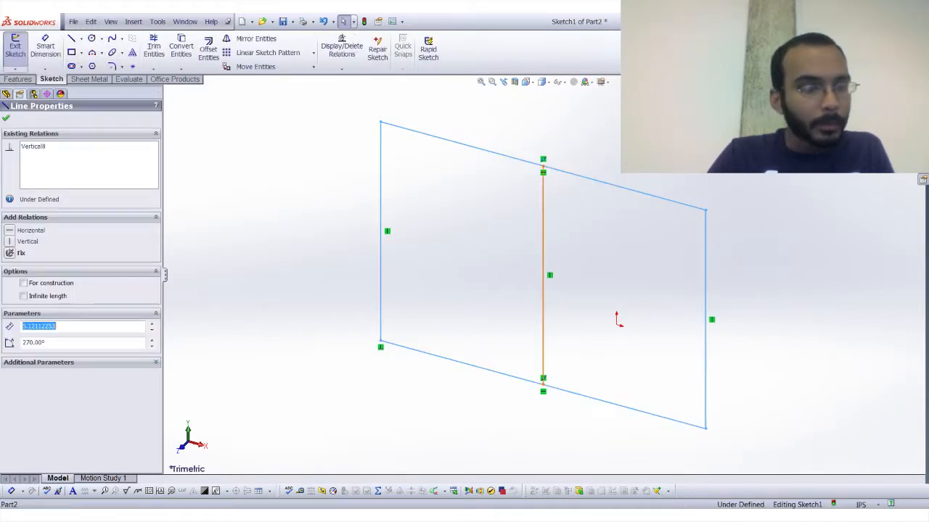
pyautogui.click(35, 283)
pyautogui.click(6, 118)
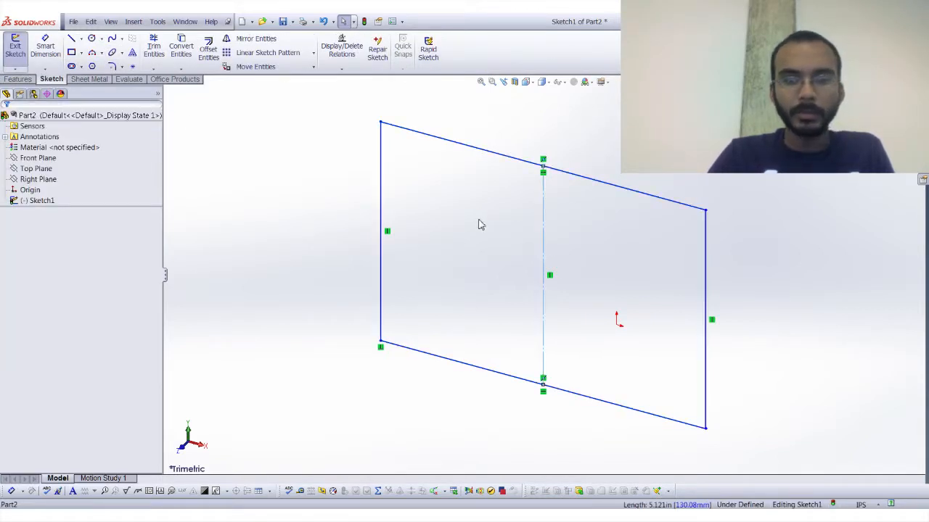
# Start an Extruded Boss/Base again with the middle line restored to construction geometry, and cancel it.
pyautogui.click(19, 79)
pyautogui.click(20, 48)
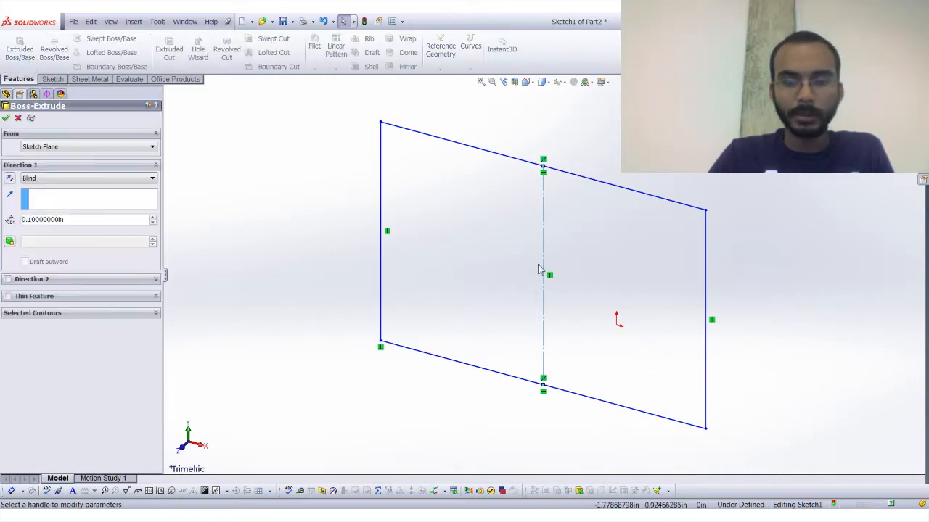
pyautogui.click(18, 118)
# Sketch a circle about 1.91 in in diameter, centred on the midpoint of the rectangle's middle construction line.
pyautogui.click(52, 79)
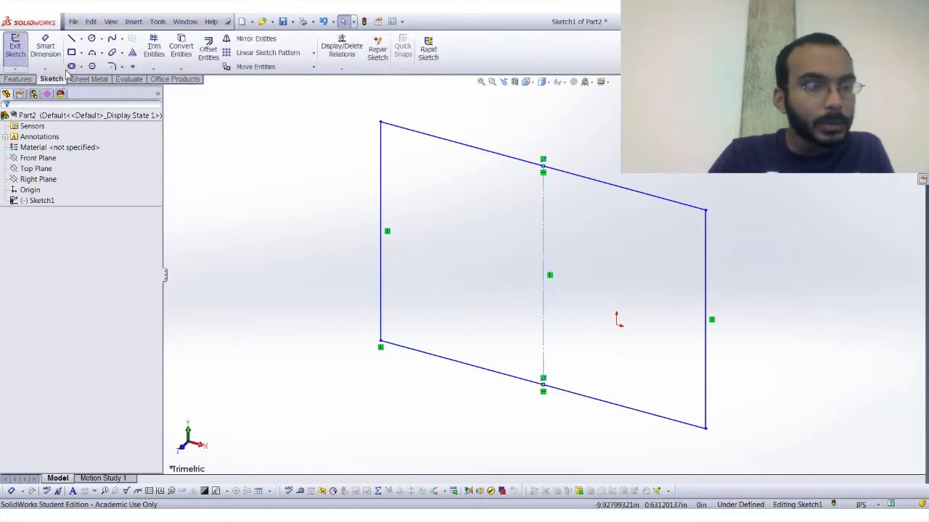
pyautogui.click(91, 38)
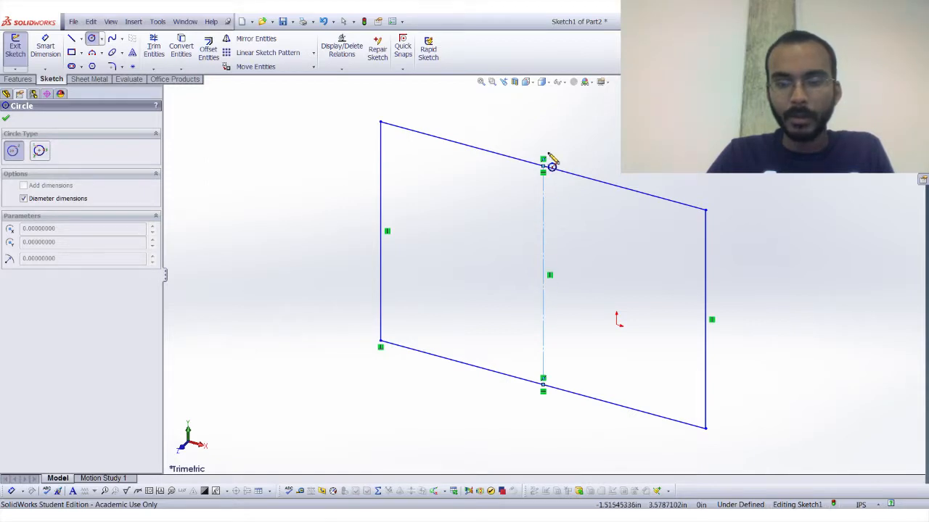
pyautogui.click(543, 277)
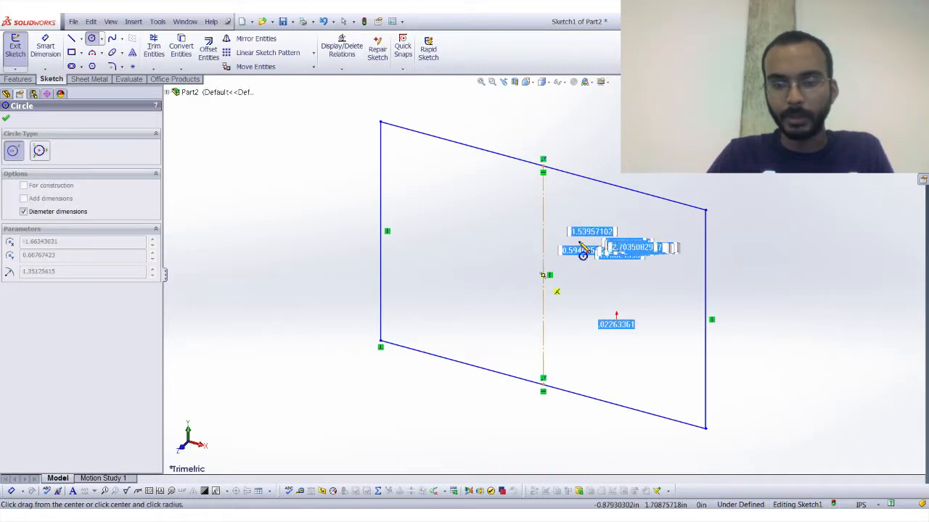
pyautogui.click(574, 261)
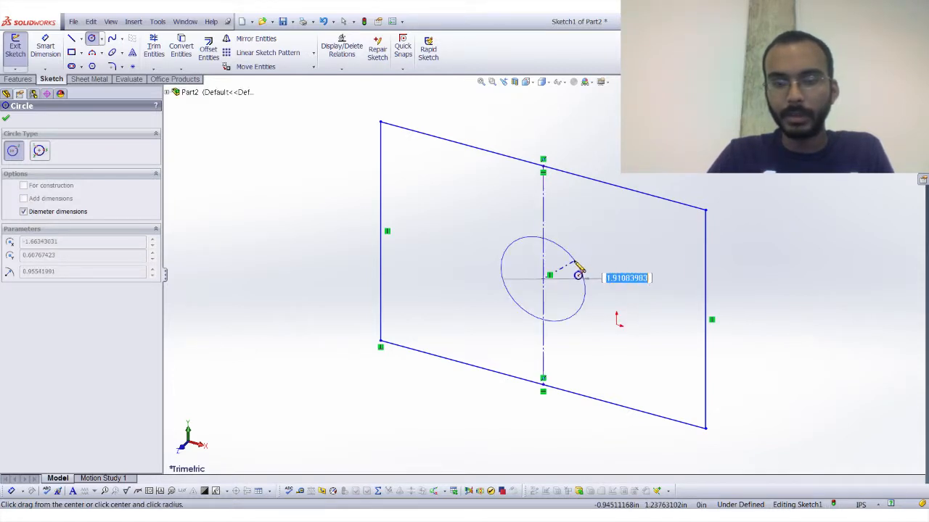
pyautogui.press('Escape')
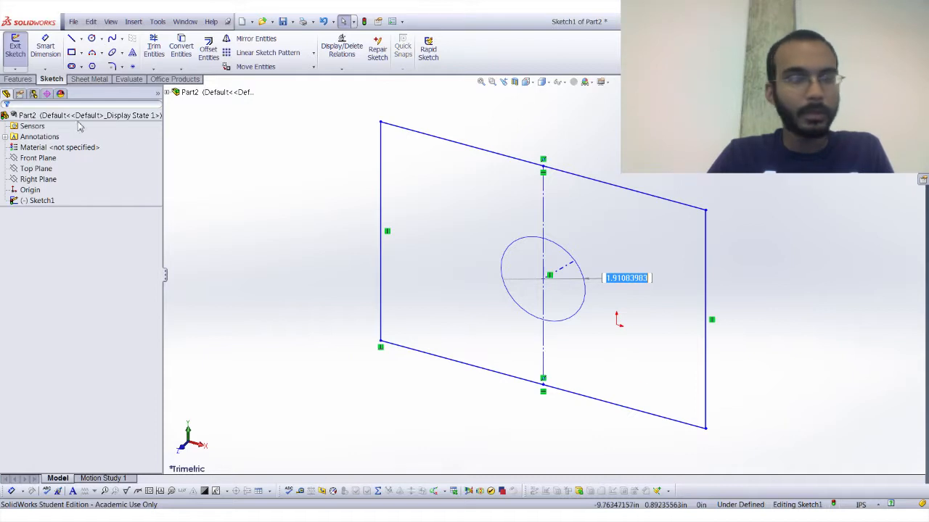
# Try an Extruded Boss/Base with regions inside and outside the circle as selected contours, then cancel, restart and cancel the command again.
pyautogui.click(18, 79)
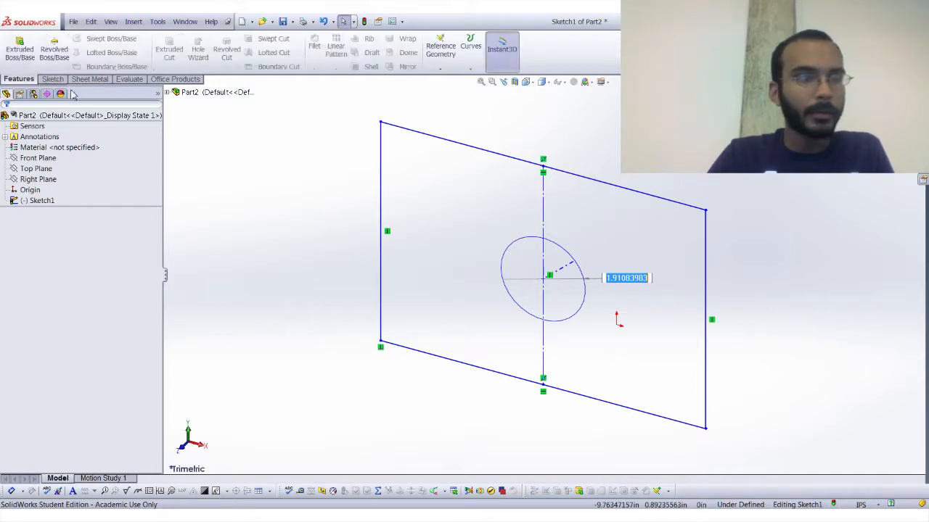
pyautogui.click(32, 62)
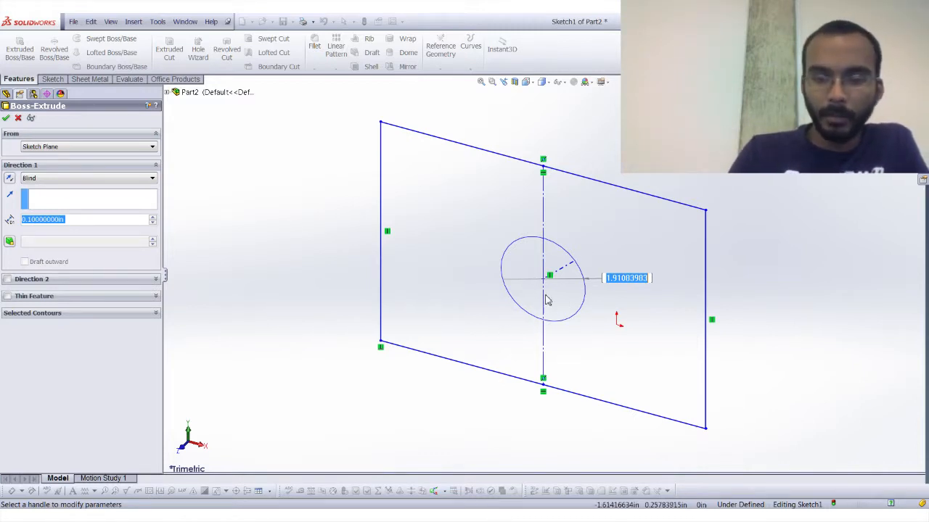
pyautogui.click(86, 315)
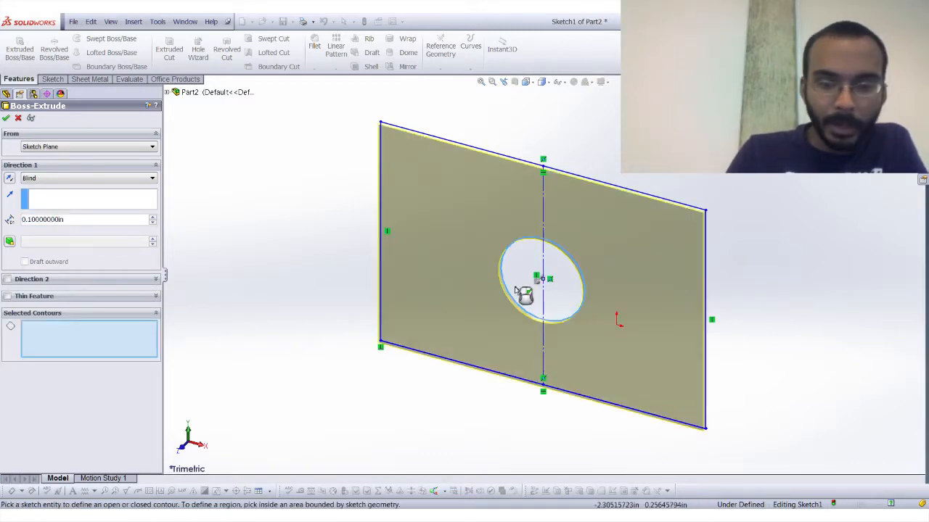
pyautogui.click(524, 307)
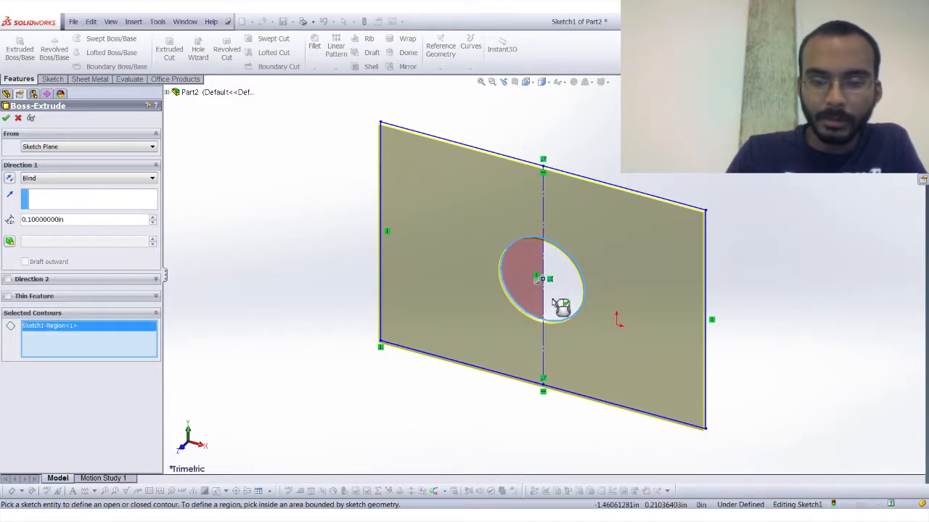
pyautogui.click(553, 302)
pyautogui.click(480, 328)
pyautogui.click(569, 328)
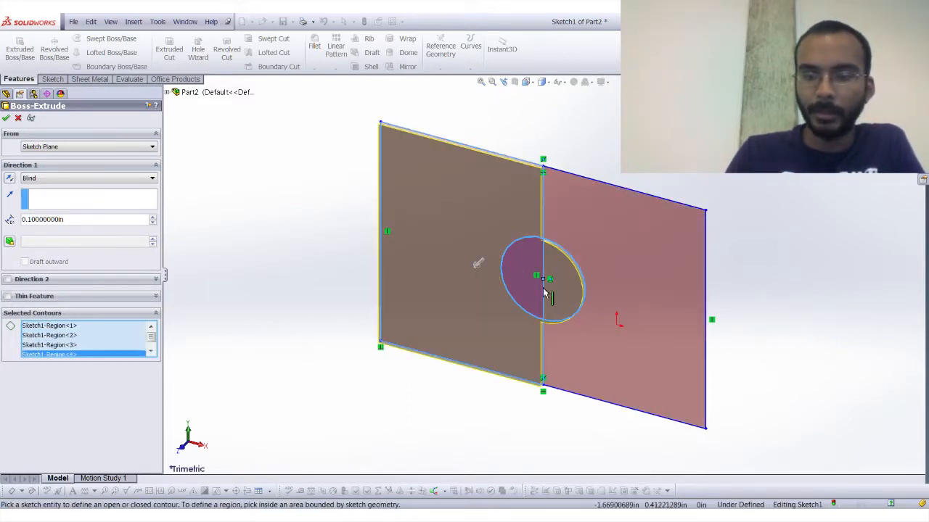
pyautogui.click(563, 297)
pyautogui.click(514, 290)
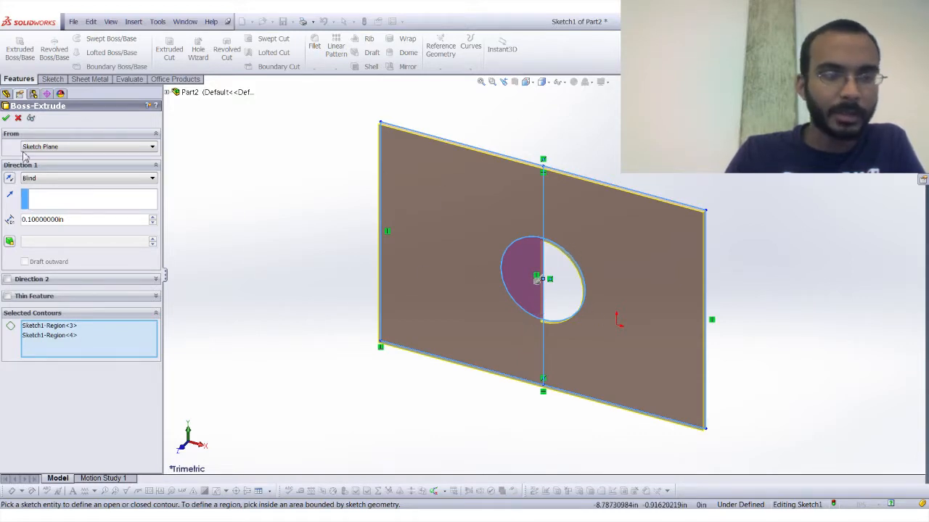
pyautogui.click(18, 117)
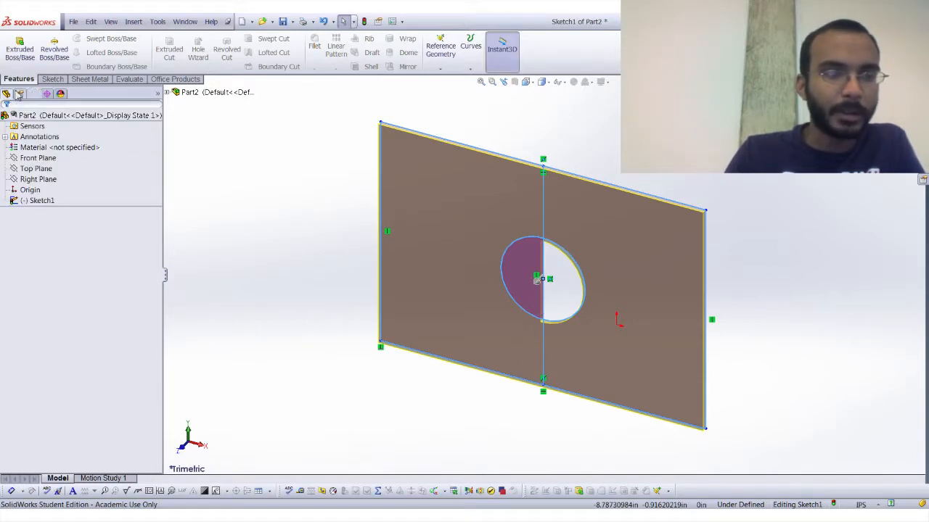
pyautogui.click(19, 49)
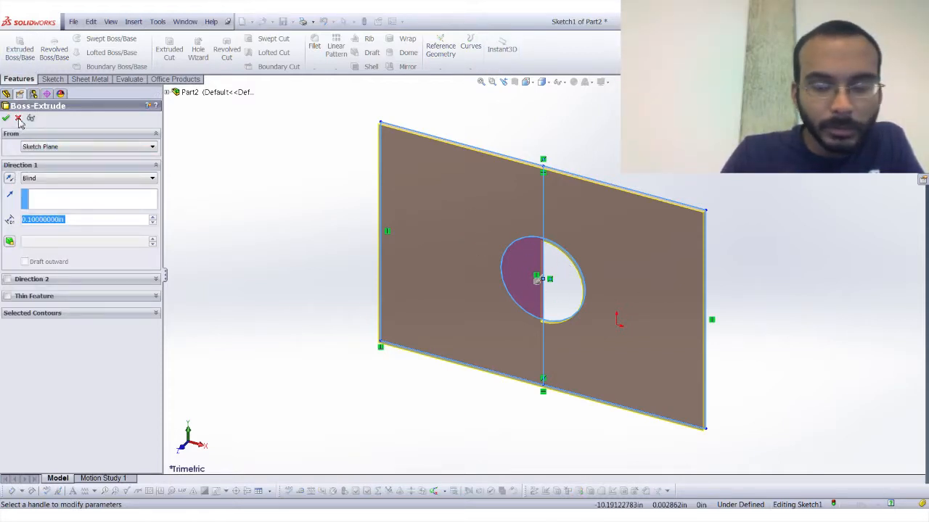
pyautogui.click(19, 118)
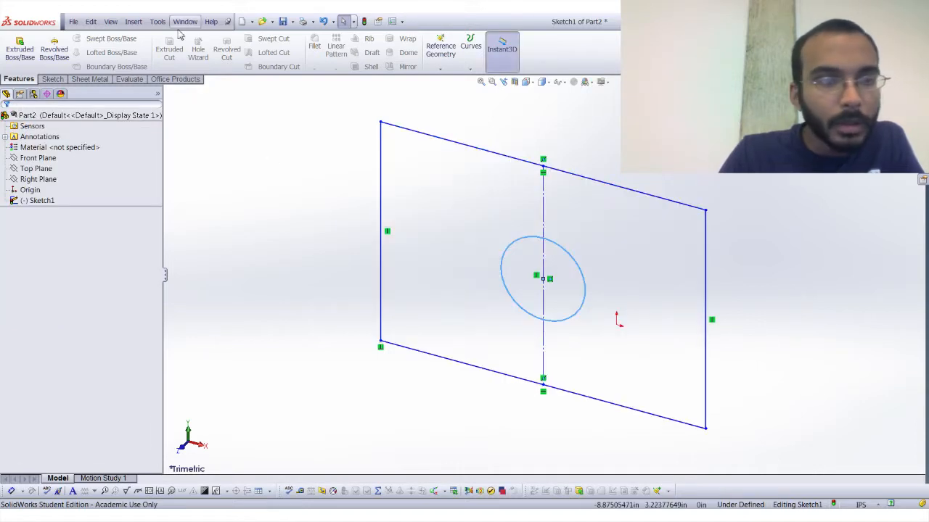
# Power-trim the circle's right half and the parts of the middle construction line outside the circle, leaving a half circle.
pyautogui.click(52, 80)
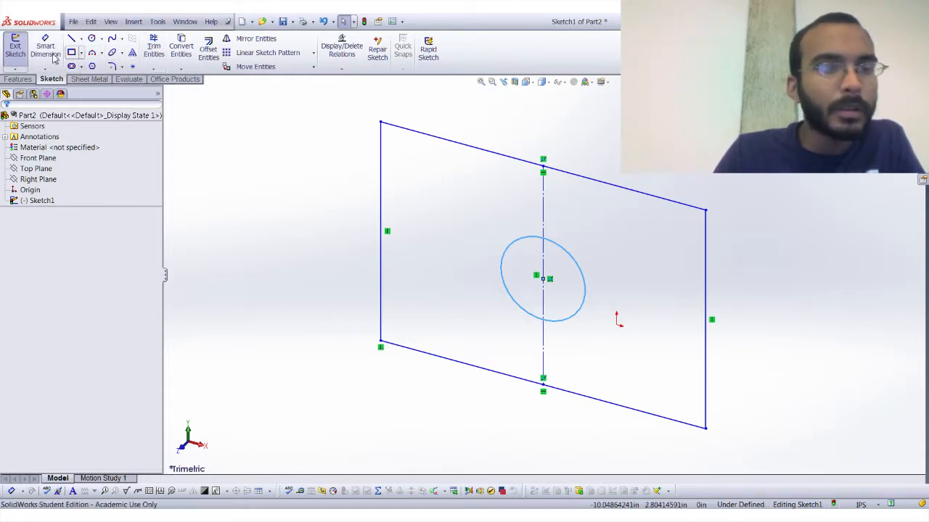
pyautogui.click(155, 57)
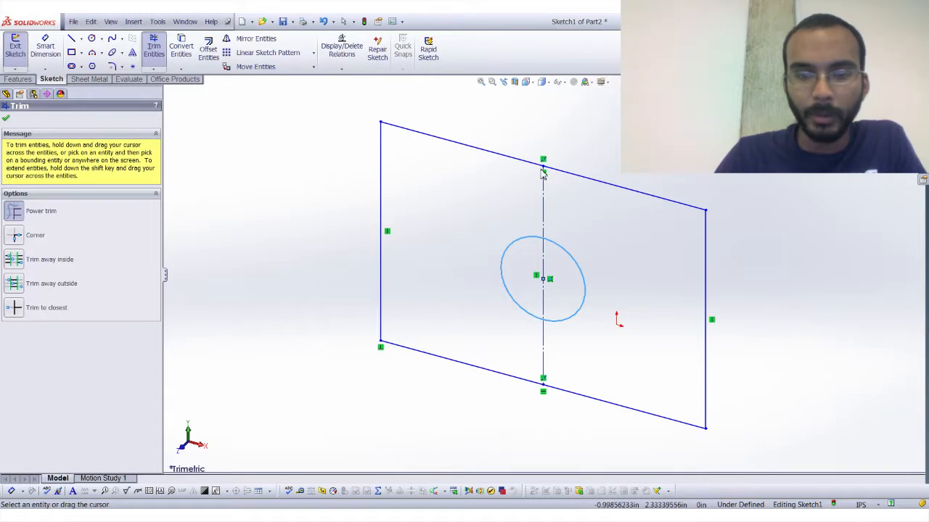
pyautogui.scroll(-3, 544, 175)
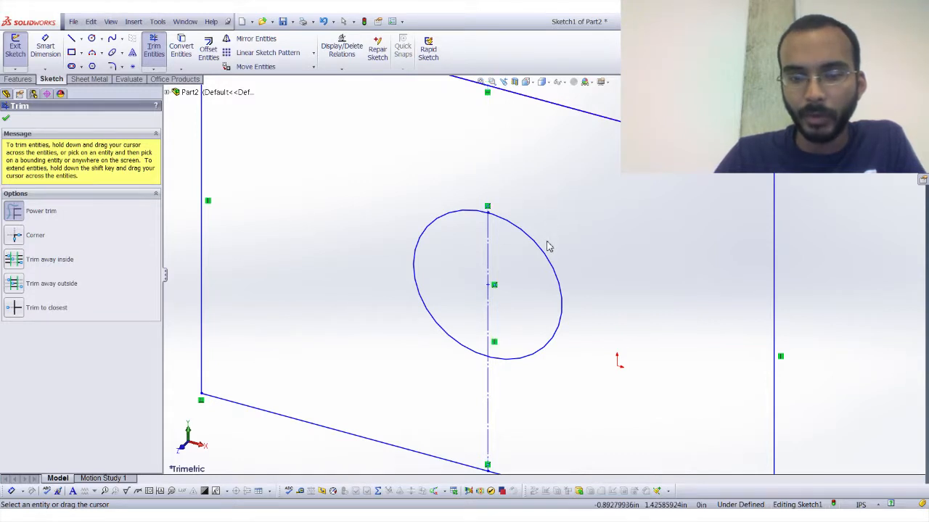
pyautogui.moveTo(518, 411); pyautogui.dragTo(502, 426)
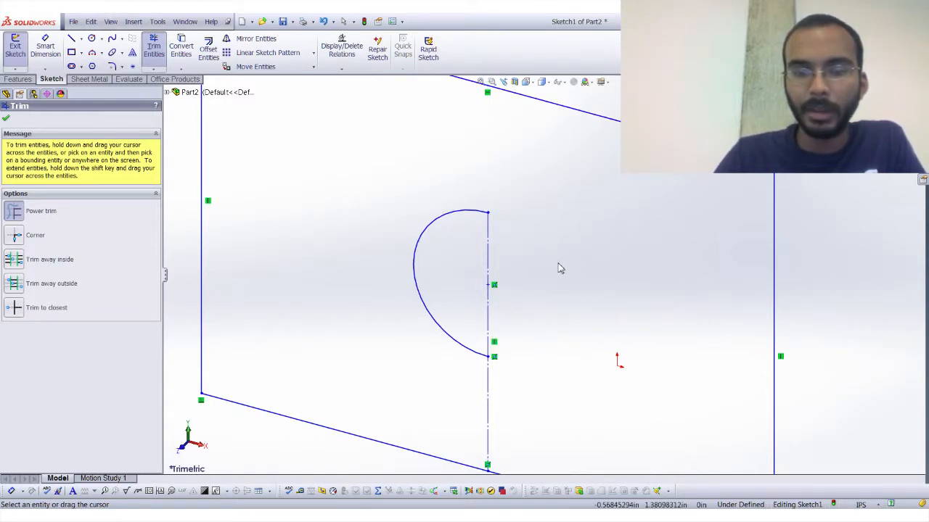
pyautogui.scroll(3, 548, 186)
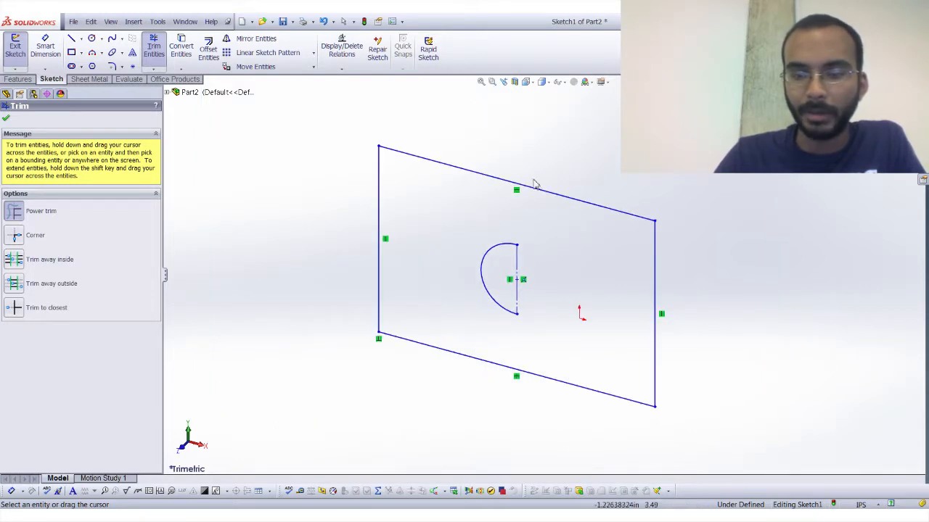
pyautogui.click(7, 119)
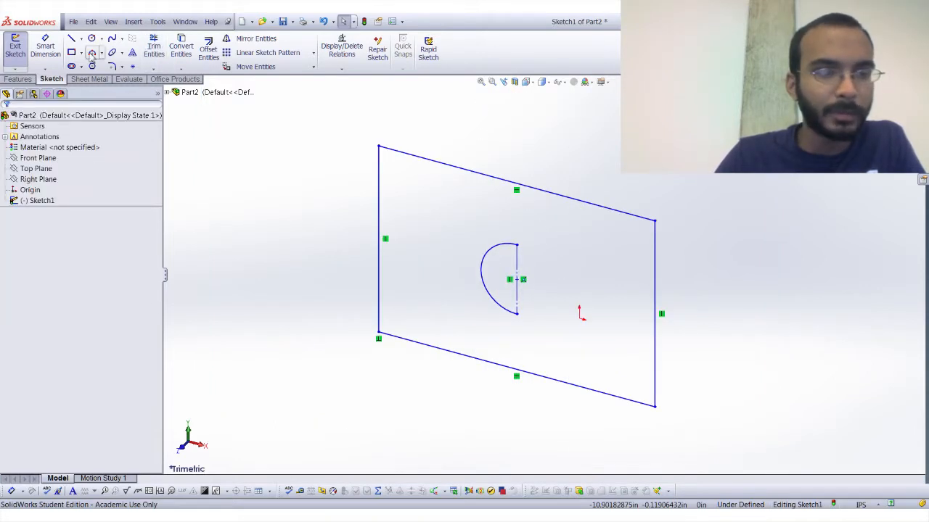
# Delete the rectangle's top edge and redraw it as a horizontal line about 7.36 in long between the two upper corners.
pyautogui.click(379, 148)
pyautogui.press('Delete')
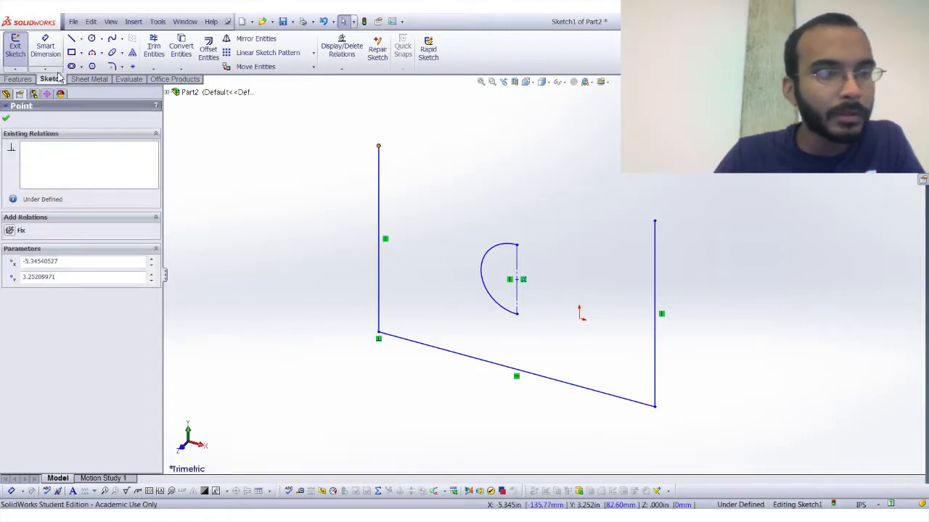
pyautogui.click(5, 117)
pyautogui.click(72, 39)
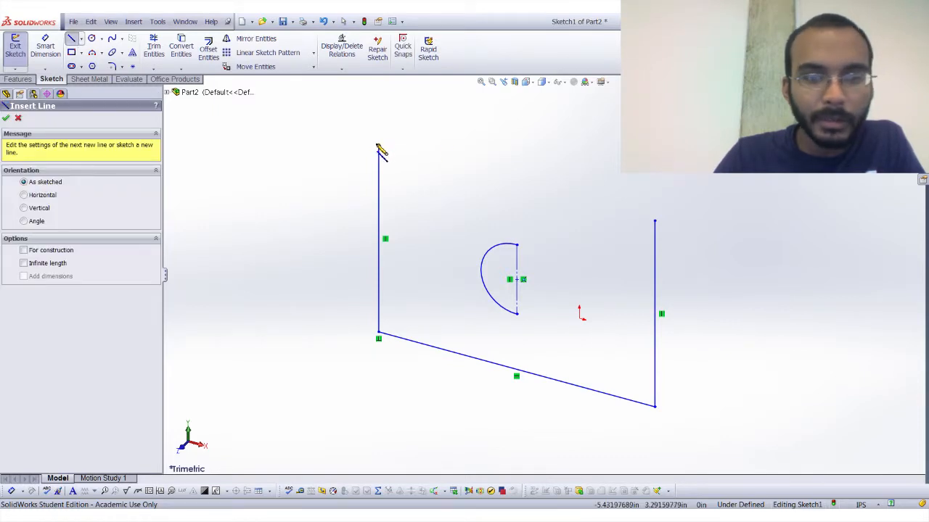
pyautogui.click(378, 147)
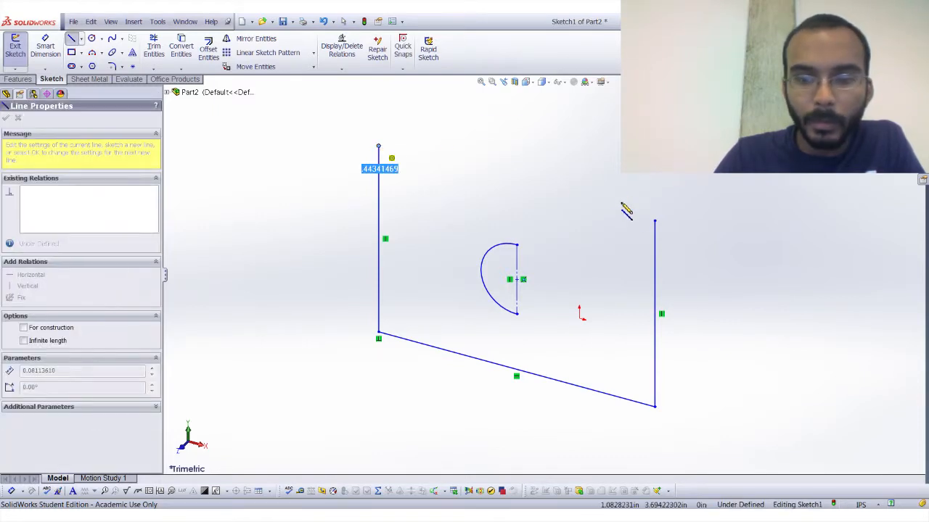
pyautogui.click(654, 221)
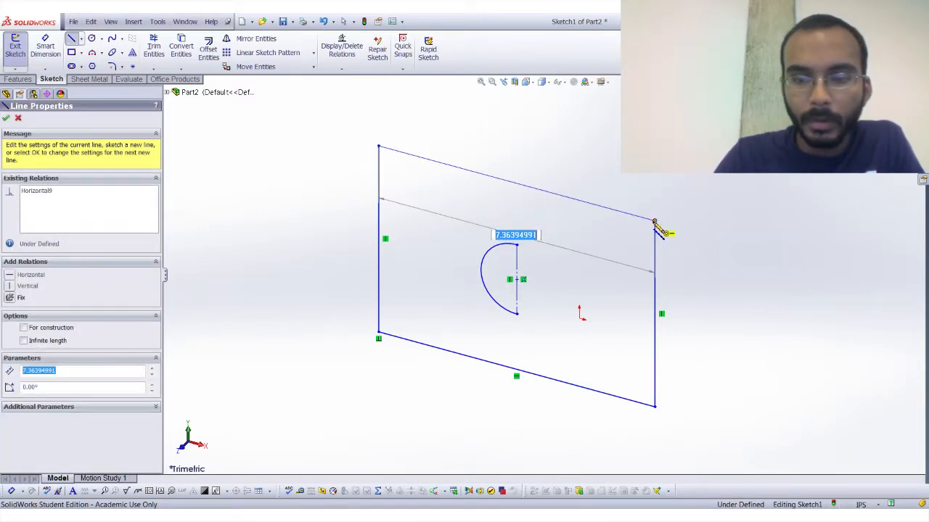
pyautogui.press('Escape')
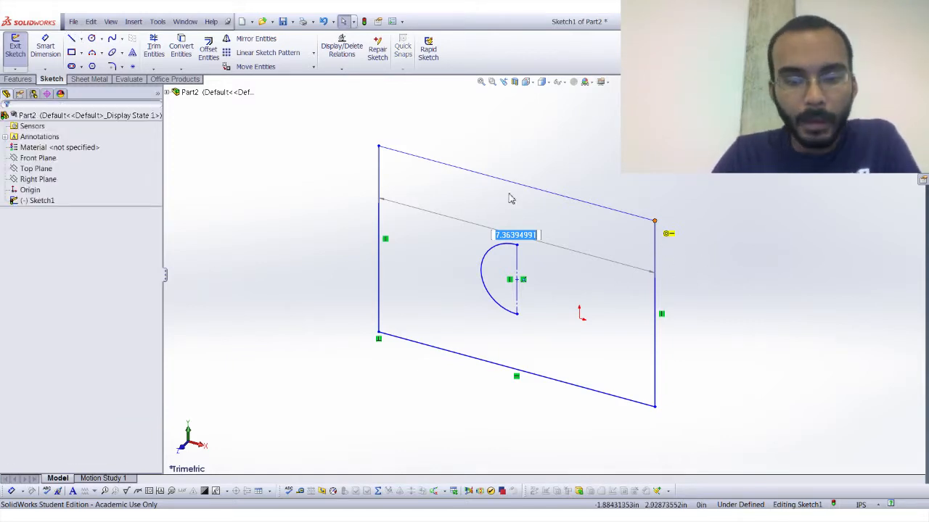
# Delete the half circle and its construction line from inside the rectangle, and switch the view orientation to Front.
pyautogui.moveTo(472, 230); pyautogui.dragTo(580, 332)
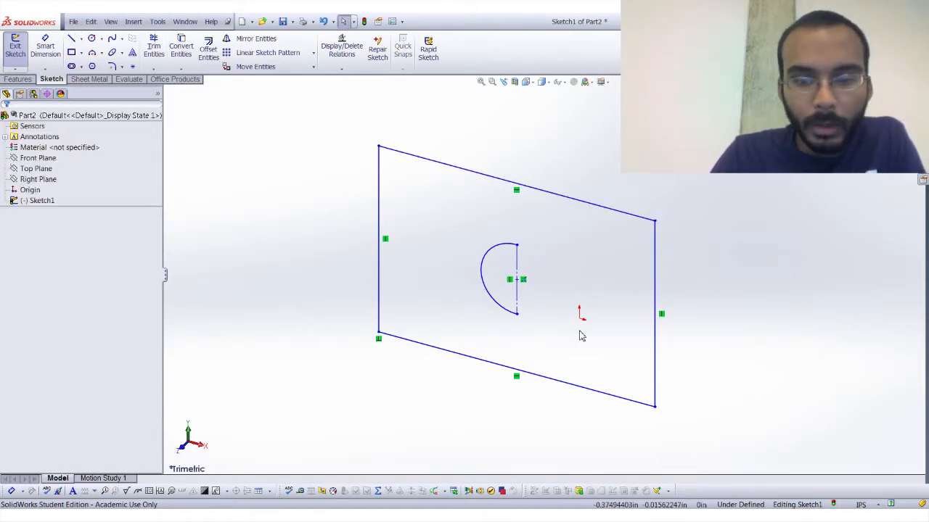
pyautogui.press('Escape')
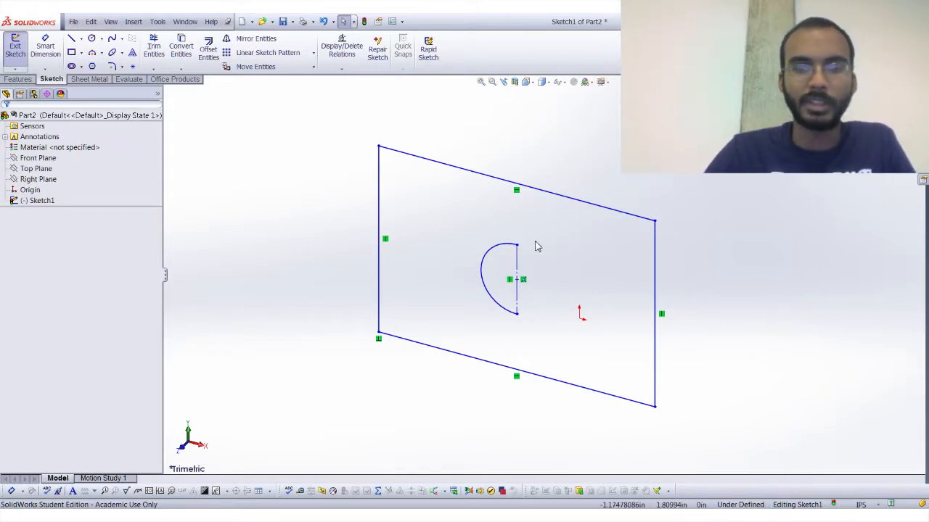
pyautogui.press('space')
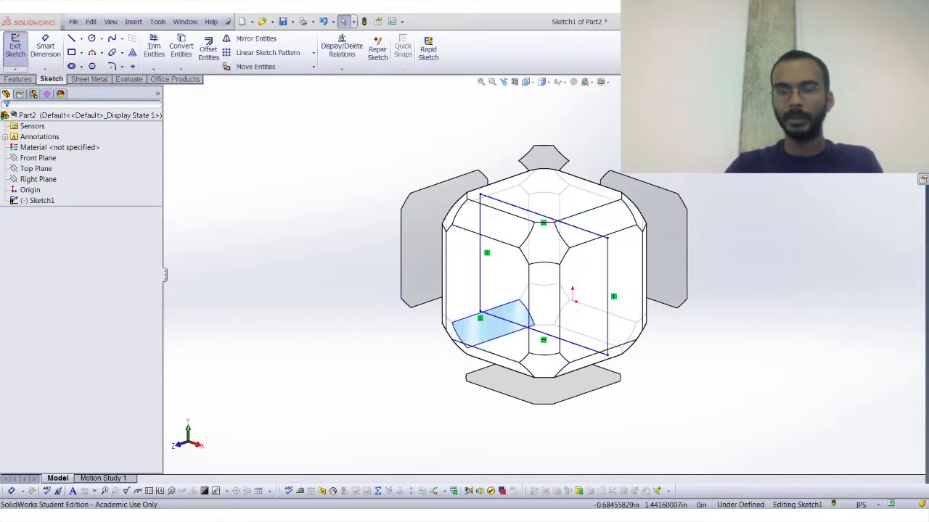
pyautogui.press('space')
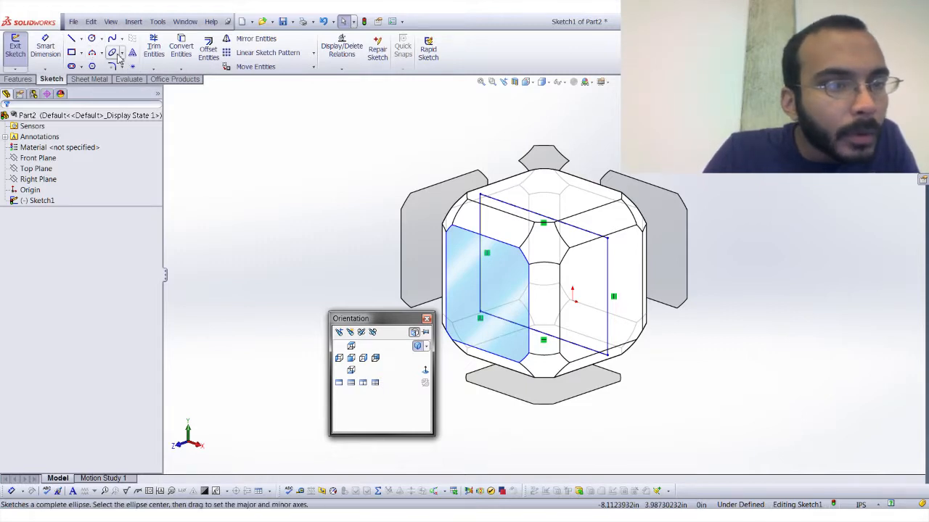
pyautogui.hotkey('ctrl', '1')
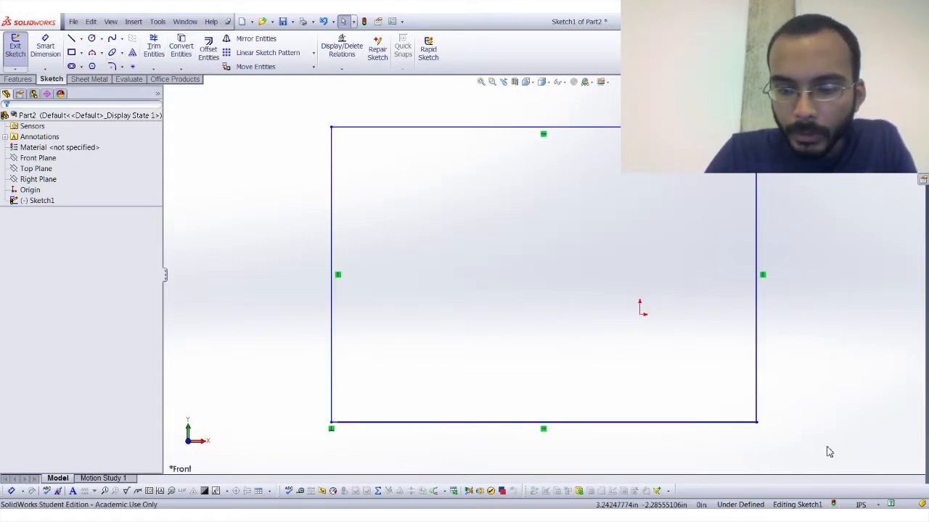
pyautogui.press('Escape')
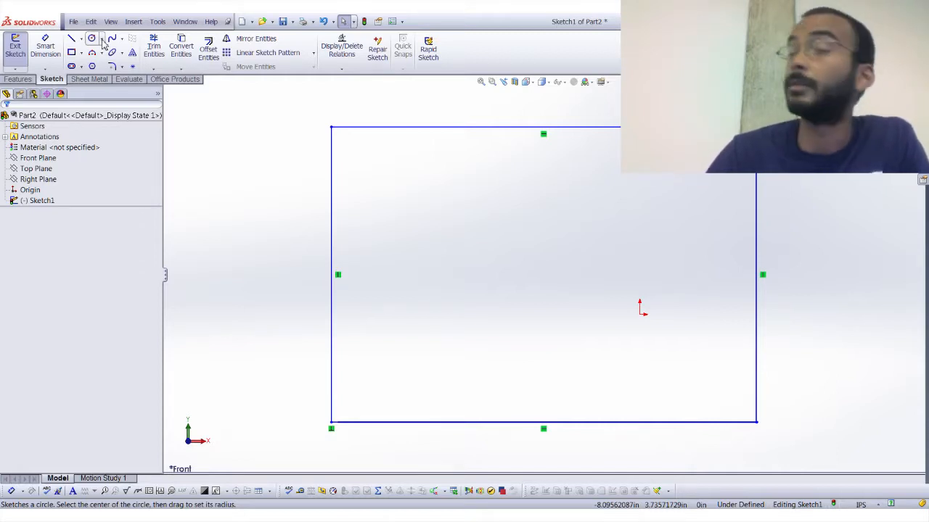
# Clear the rectangle and sketch a horizontal straight slot starting at the origin, about 4.23 in between centres and 3.19 in wide.
pyautogui.click(71, 66)
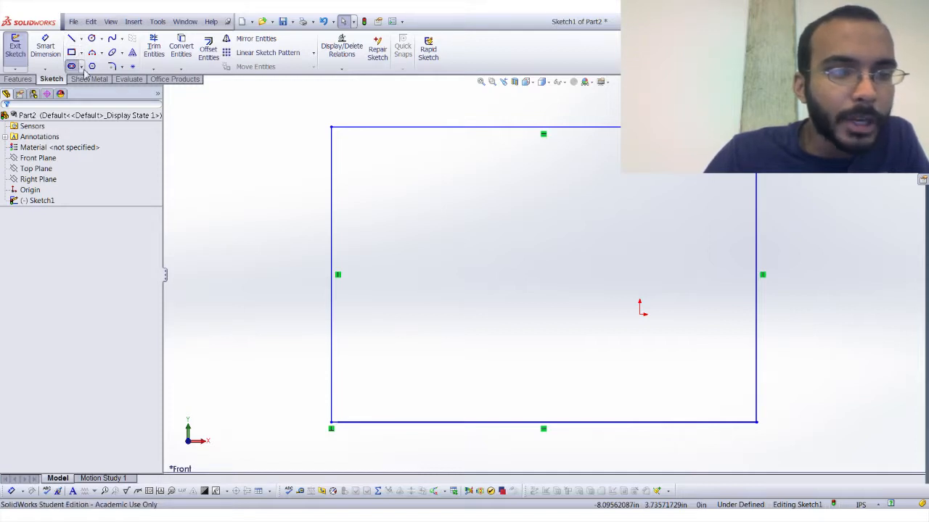
pyautogui.click(597, 285)
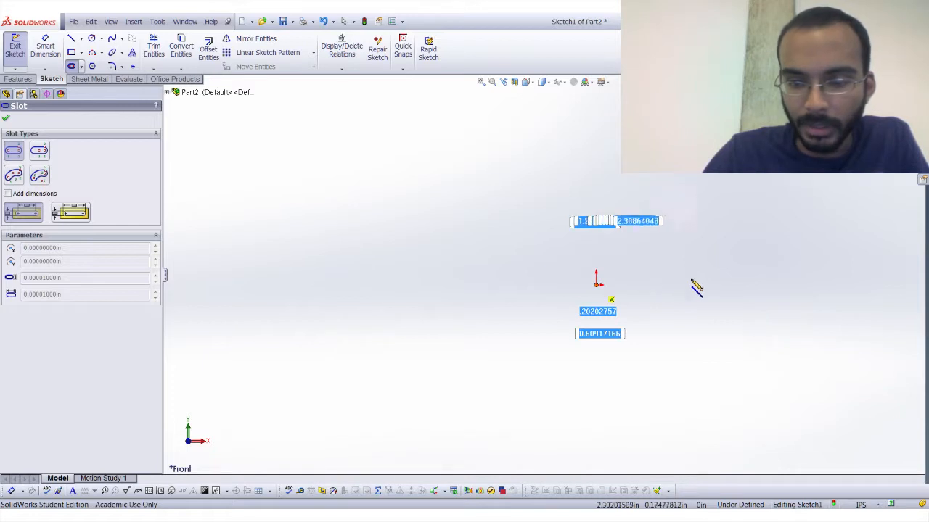
pyautogui.click(768, 286)
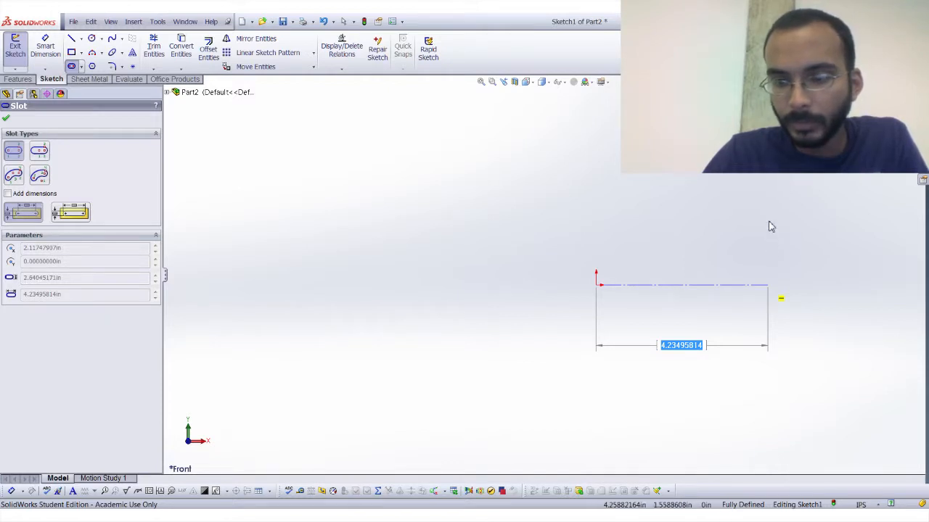
pyautogui.click(770, 227)
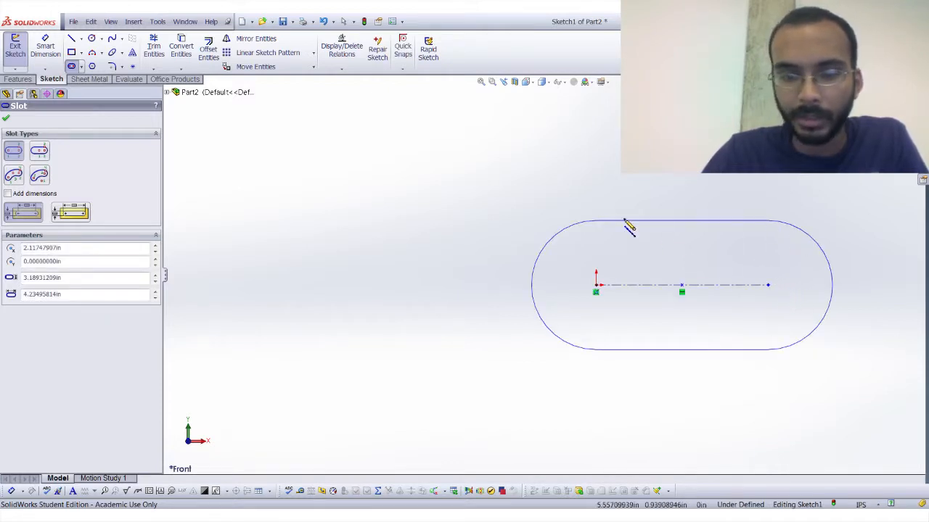
# Clear the slot and sketch a centre-point arc of about 6.7 in radius around the origin, sweeping upward from the horizontal.
pyautogui.click(6, 120)
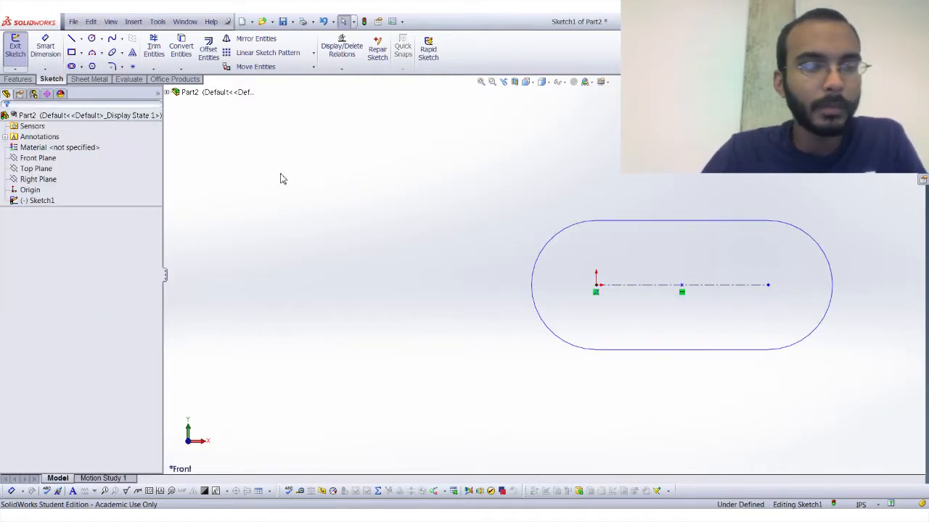
pyautogui.scroll(1, 660, 215)
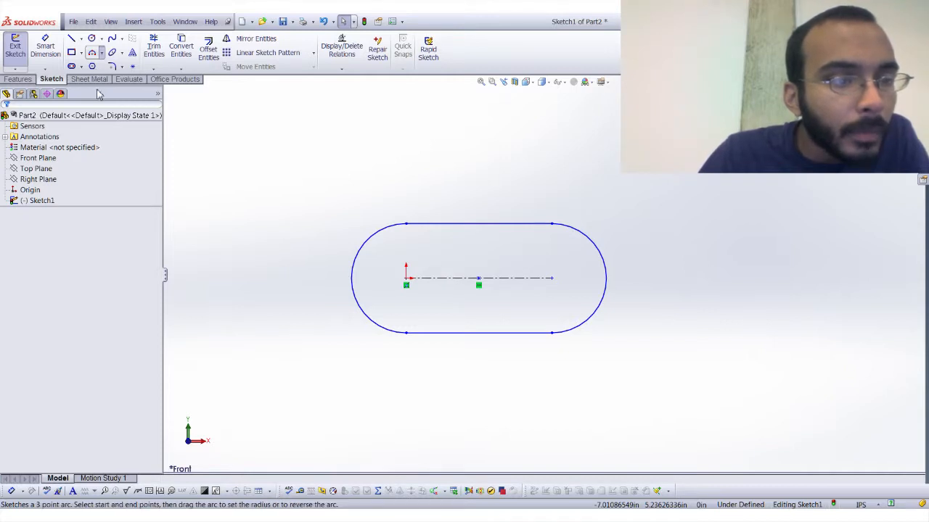
pyautogui.click(92, 52)
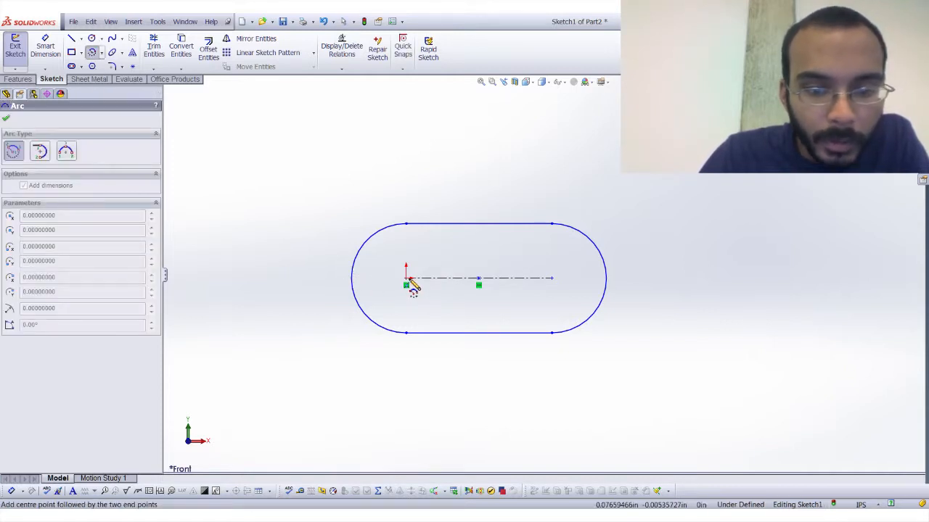
pyautogui.click(408, 279)
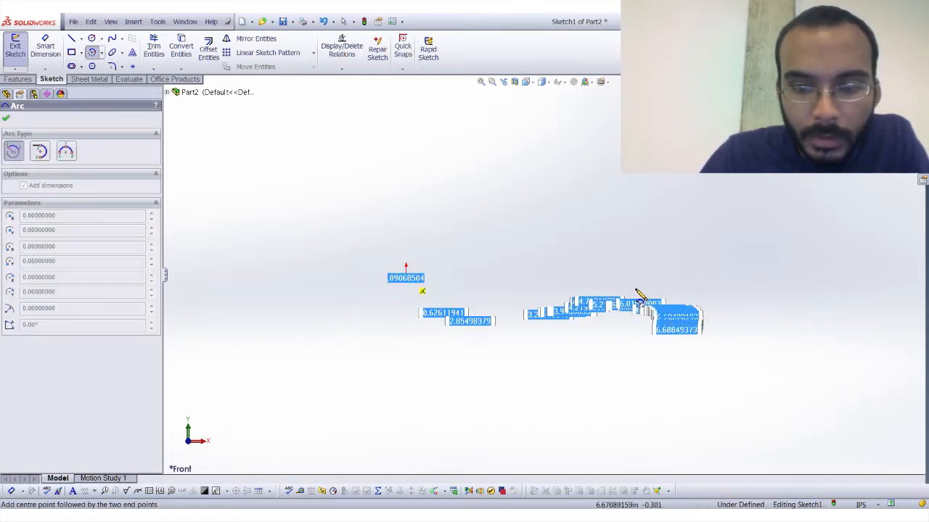
pyautogui.click(634, 282)
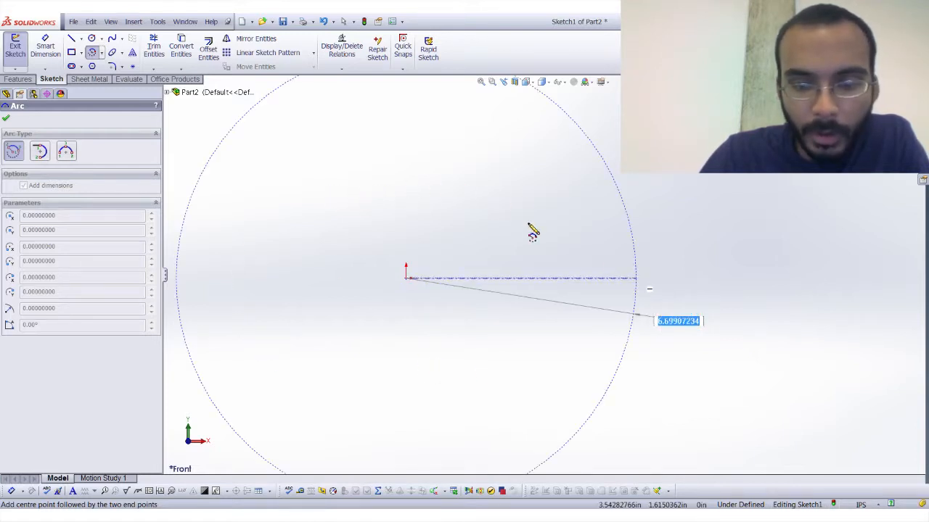
pyautogui.click(486, 187)
pyautogui.press('Escape')
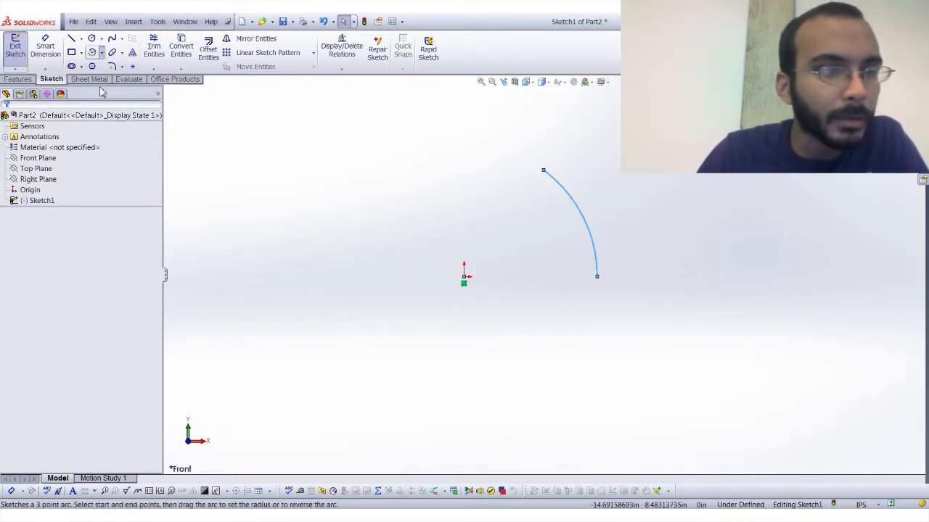
# Clear the arc and sketch a 3-point arc from the origin to a point about 11.53 in along the horizontal, with radius about 5.79 in.
pyautogui.click(93, 53)
pyautogui.click(464, 276)
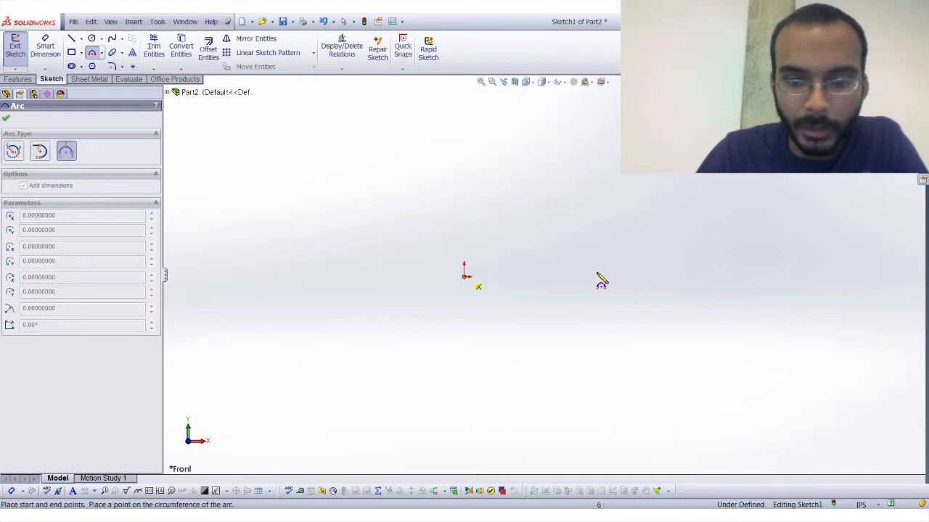
pyautogui.click(693, 276)
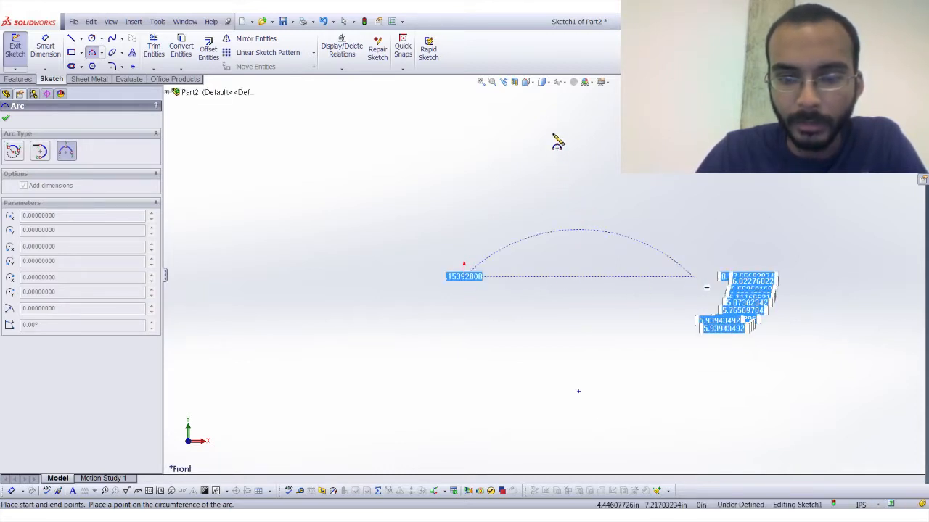
pyautogui.click(563, 180)
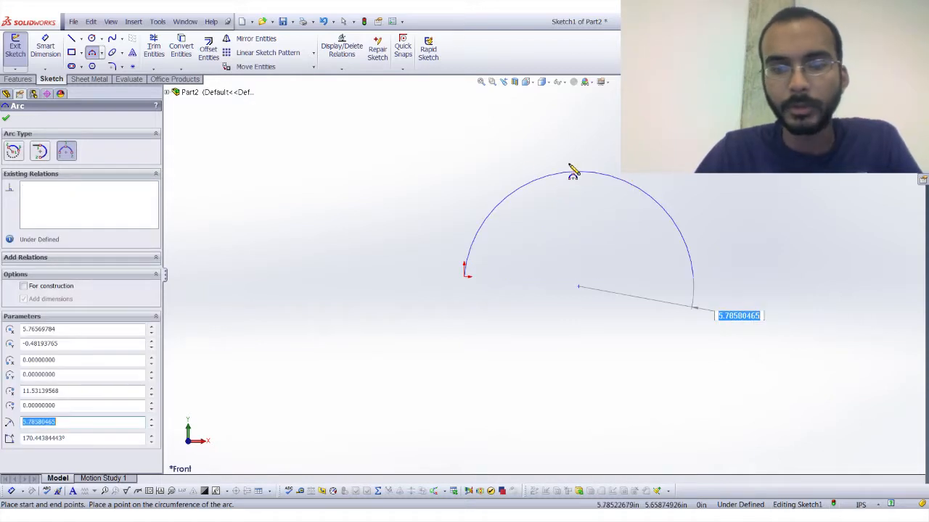
pyautogui.press('Escape')
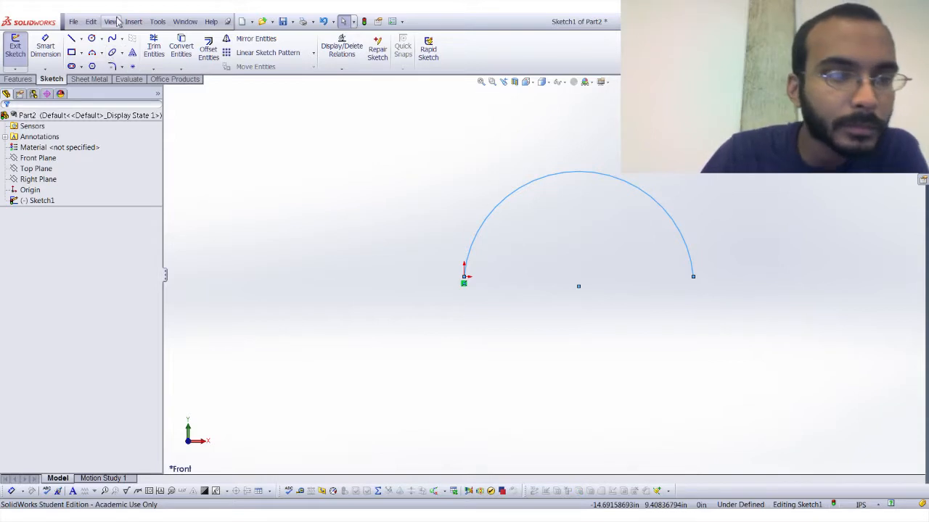
# Clear the arc and sketch a 3-sided polygon around an inscribed circle about 3.22 in in diameter, above and to the left of the origin.
pyautogui.click(92, 66)
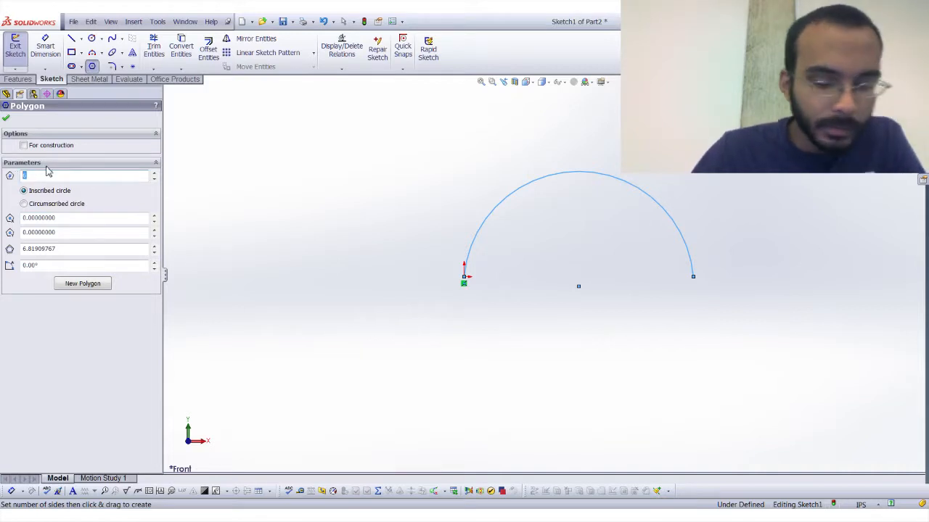
pyautogui.write('3')
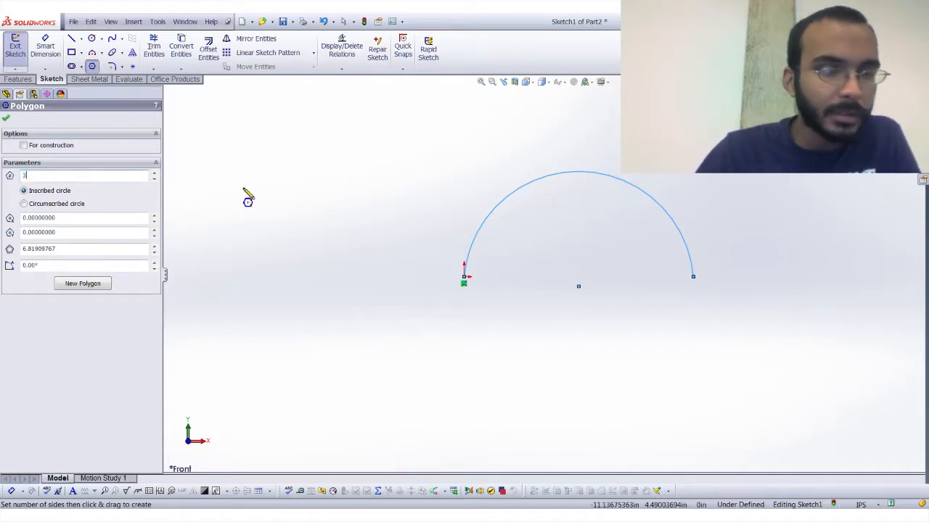
pyautogui.click(371, 192)
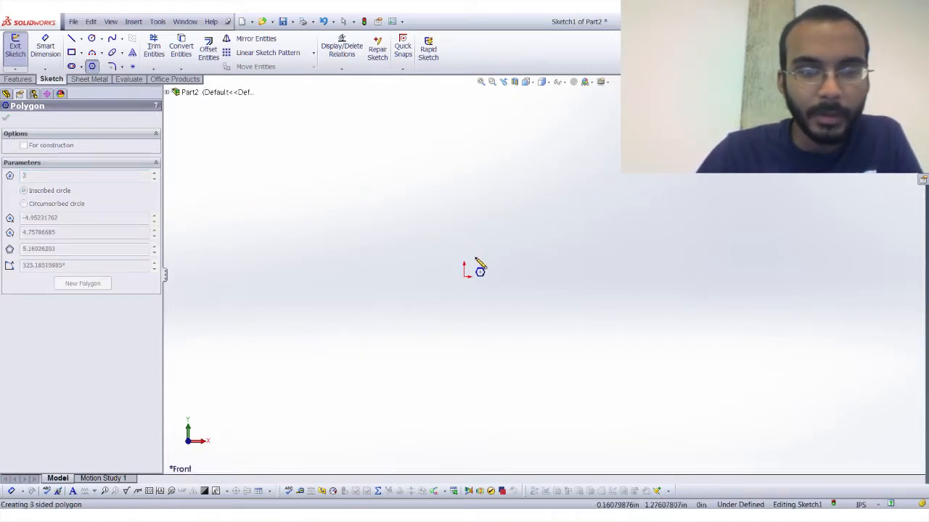
pyautogui.click(427, 169)
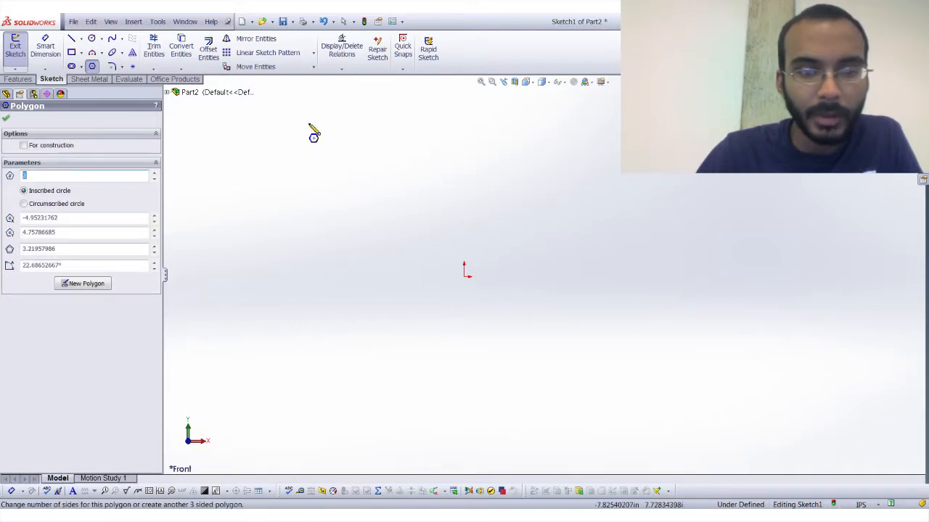
pyautogui.press('Escape')
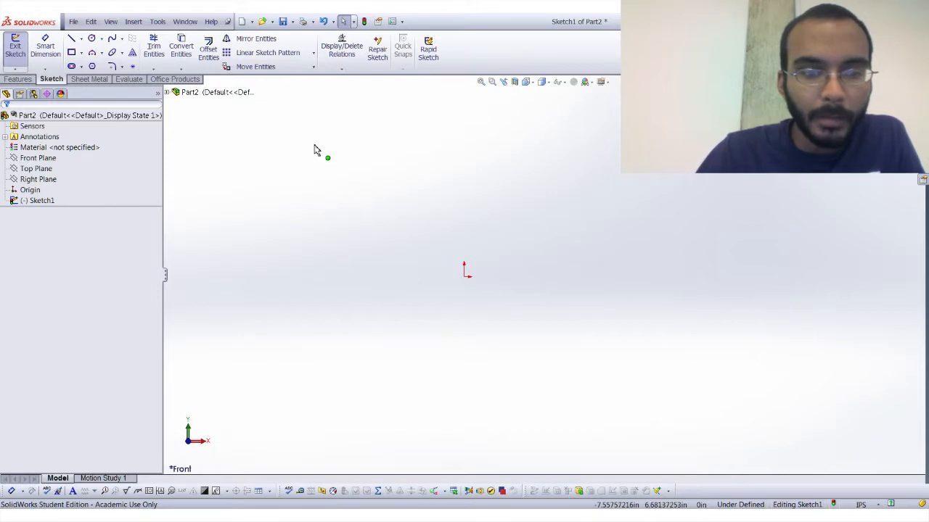
# Move the triangle down and towards the origin by pulling its upper-left corner.
pyautogui.moveTo(314, 145); pyautogui.dragTo(346, 240)
pyautogui.click(271, 143)
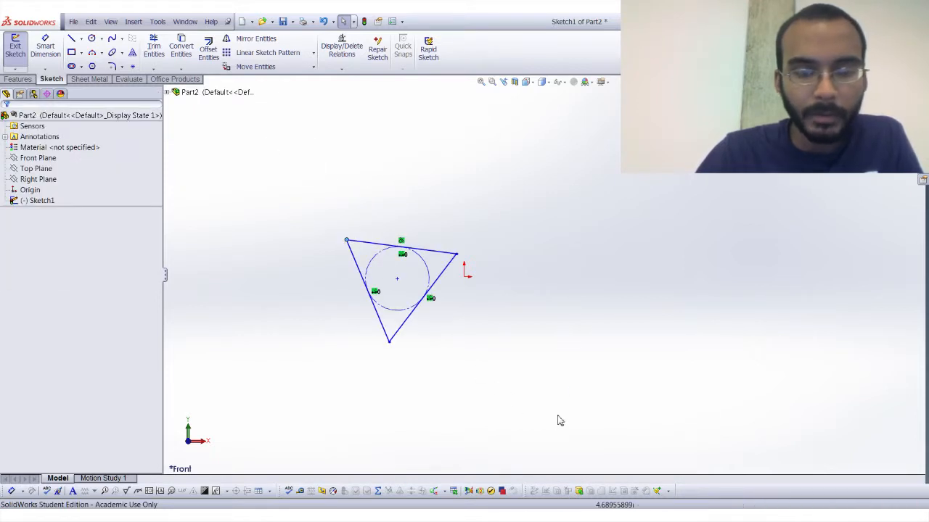
pyautogui.moveTo(271, 143); pyautogui.dragTo(557, 416)
pyautogui.click(557, 357)
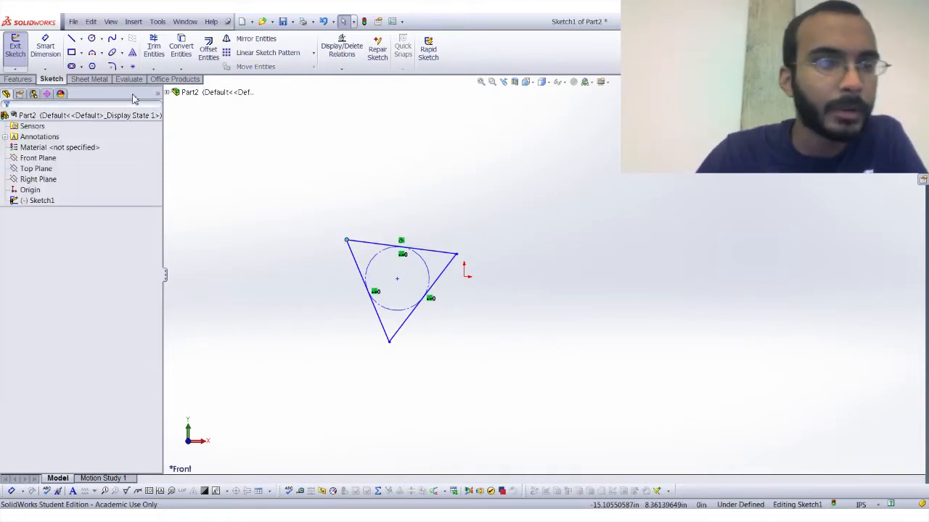
# Clear the triangle and sketch a larger 3-sided polygon inside a circumscribed circle about 21.47 in in diameter, centred about (-4.61, 4.05) in.
pyautogui.click(92, 66)
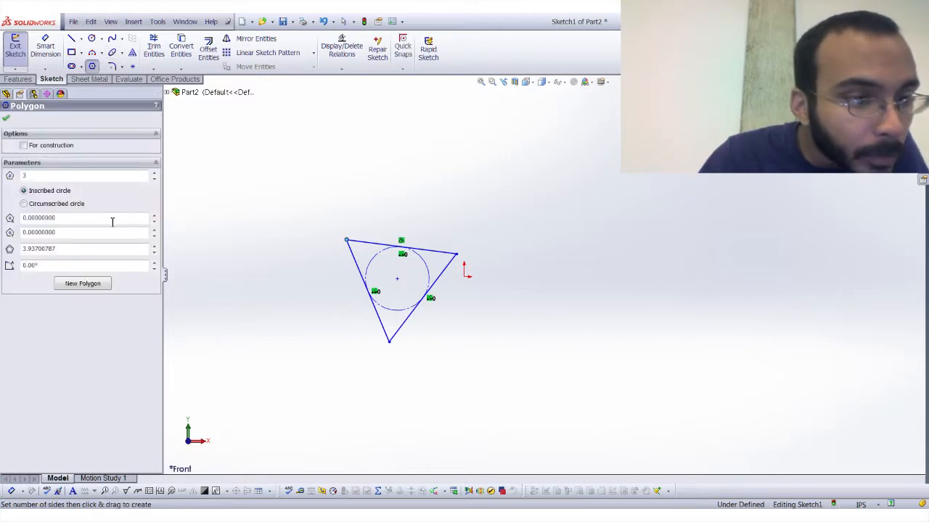
pyautogui.click(55, 206)
pyautogui.moveTo(373, 195); pyautogui.dragTo(558, 310)
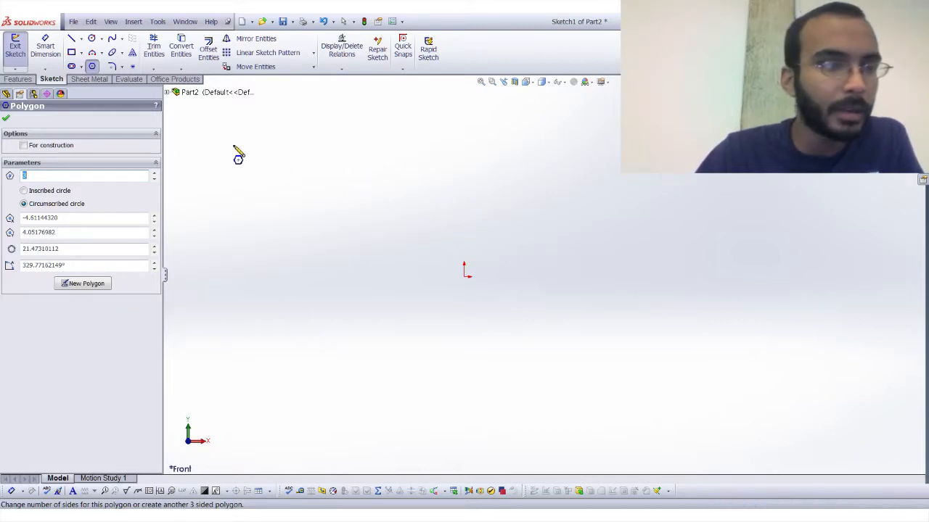
pyautogui.click(6, 120)
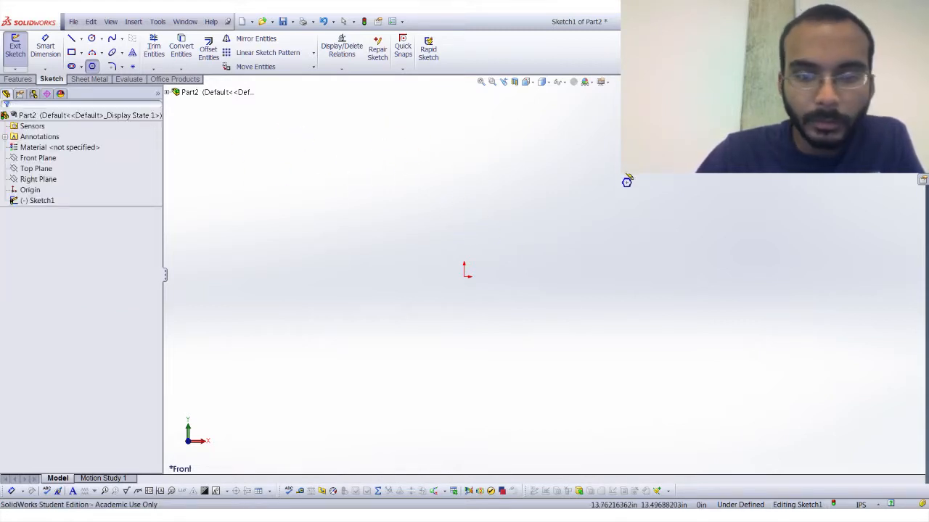
pyautogui.press('Escape')
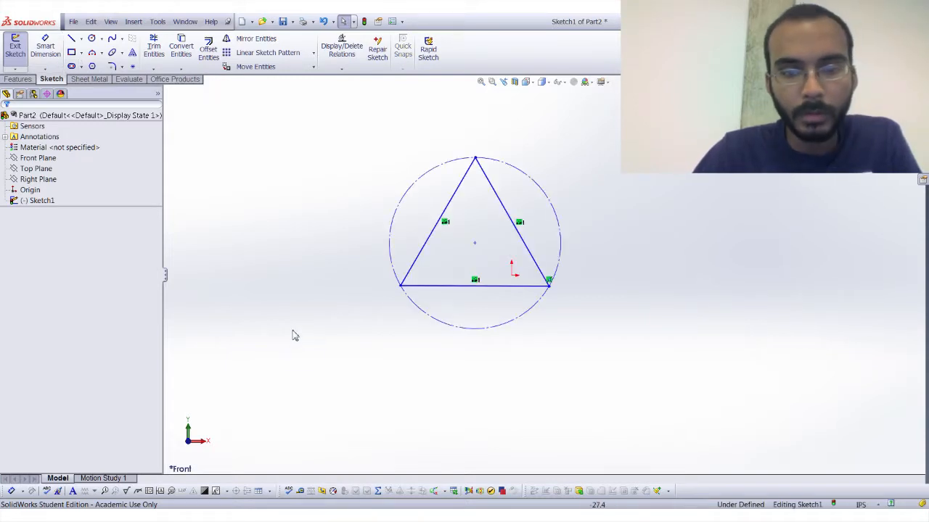
pyautogui.hotkey('ctrl', 'a')
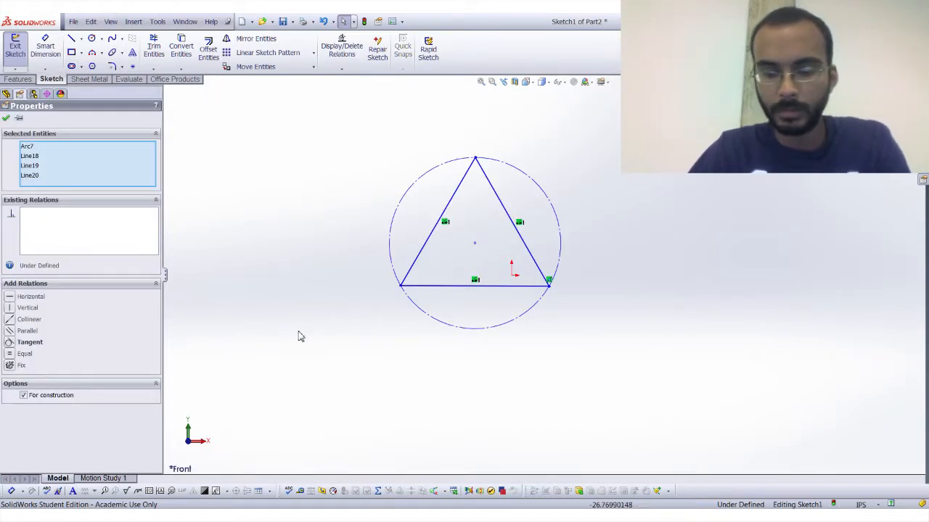
pyautogui.click(298, 335)
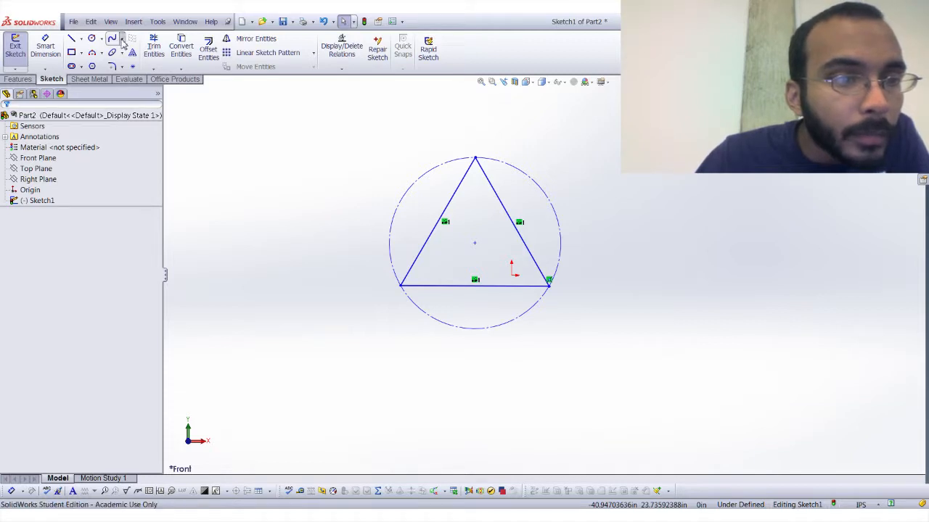
# Clear the triangle and sketch a closed freeform spline through six points, starting and ending at the origin.
pyautogui.click(113, 39)
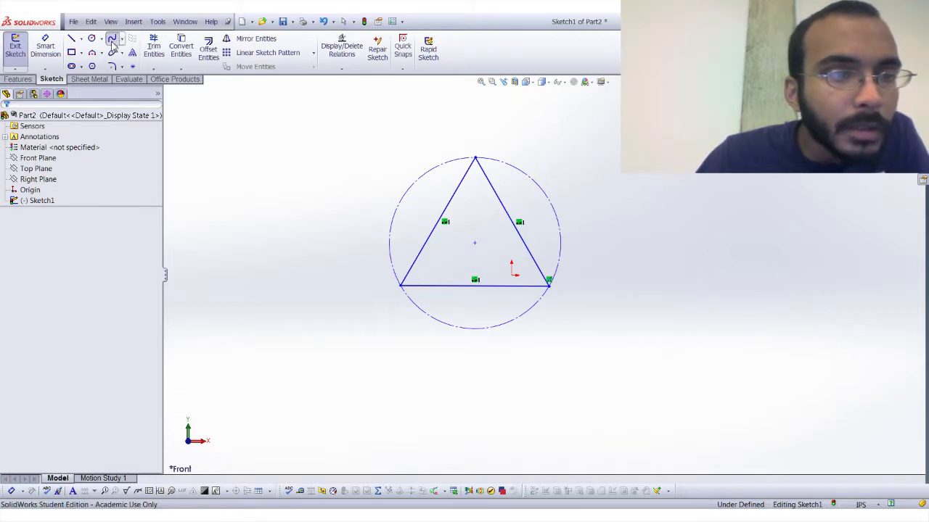
pyautogui.click(531, 287)
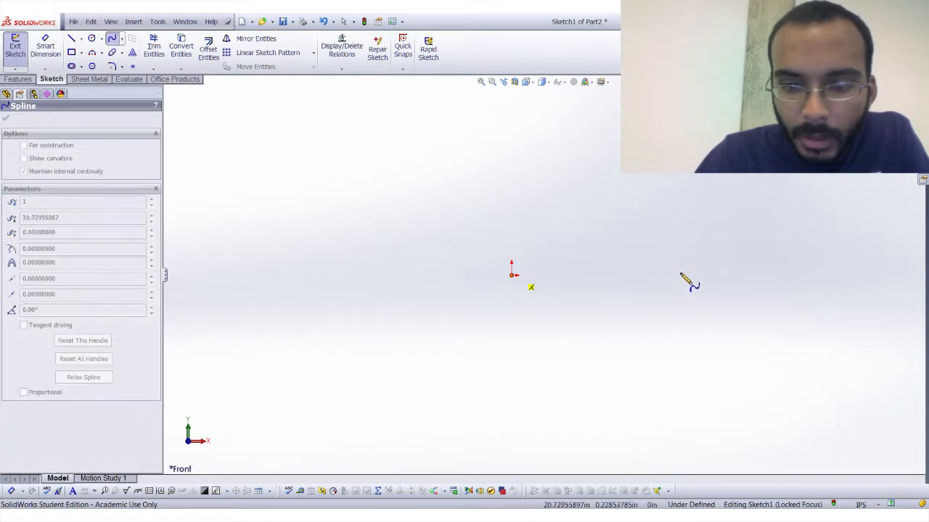
pyautogui.click(671, 268)
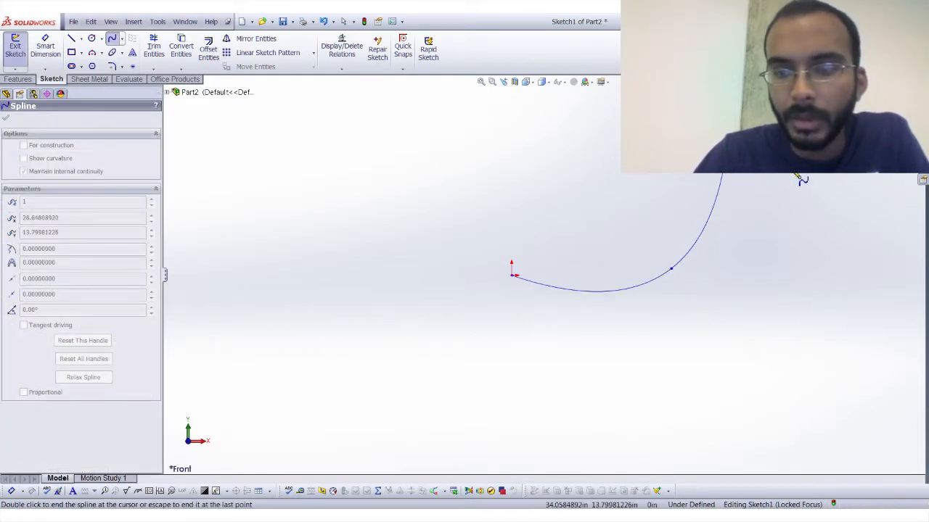
pyautogui.click(871, 271)
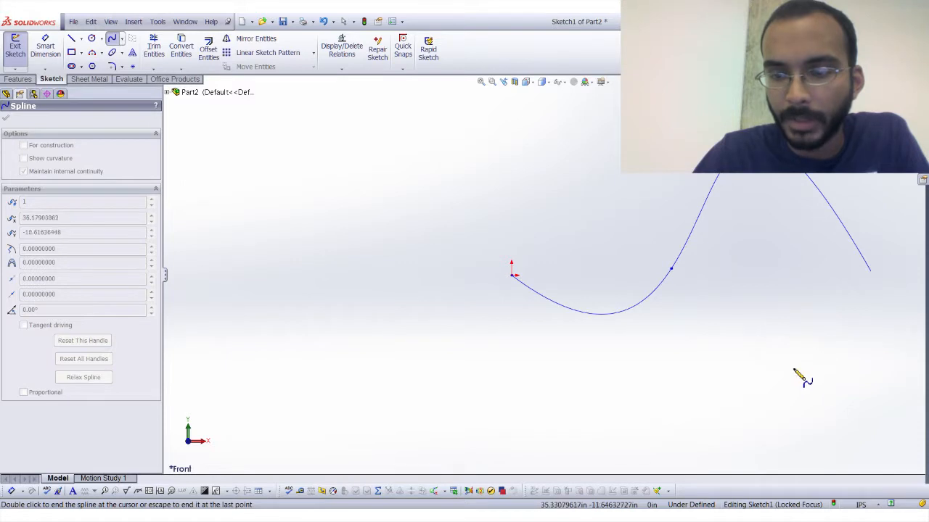
pyautogui.doubleClick(681, 406)
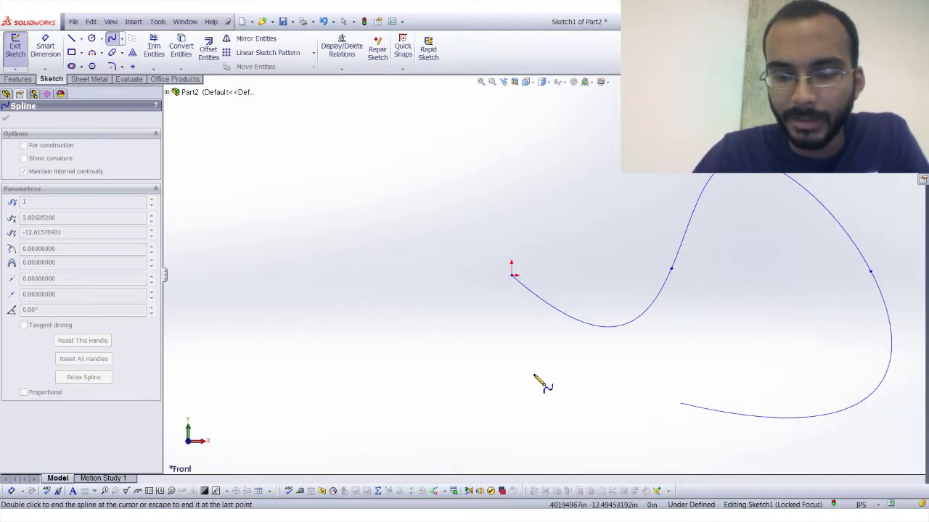
pyautogui.click(436, 267)
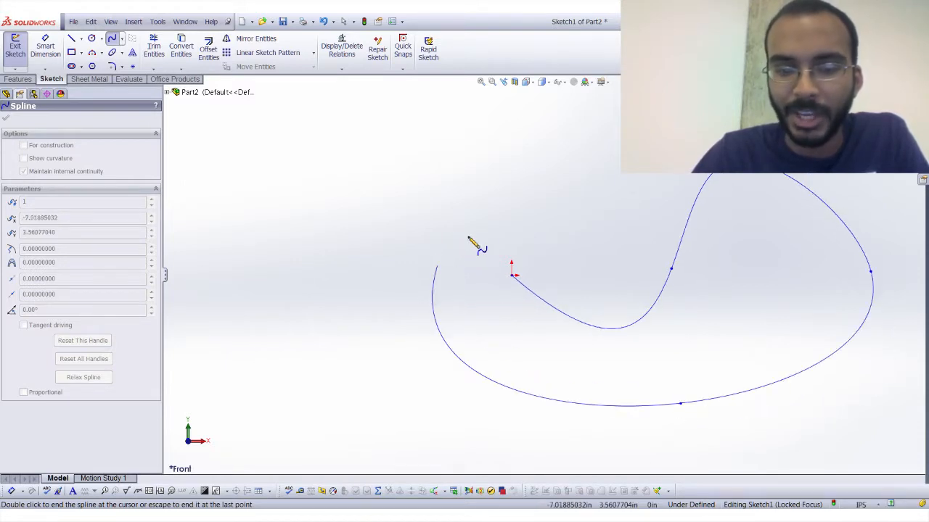
pyautogui.click(513, 277)
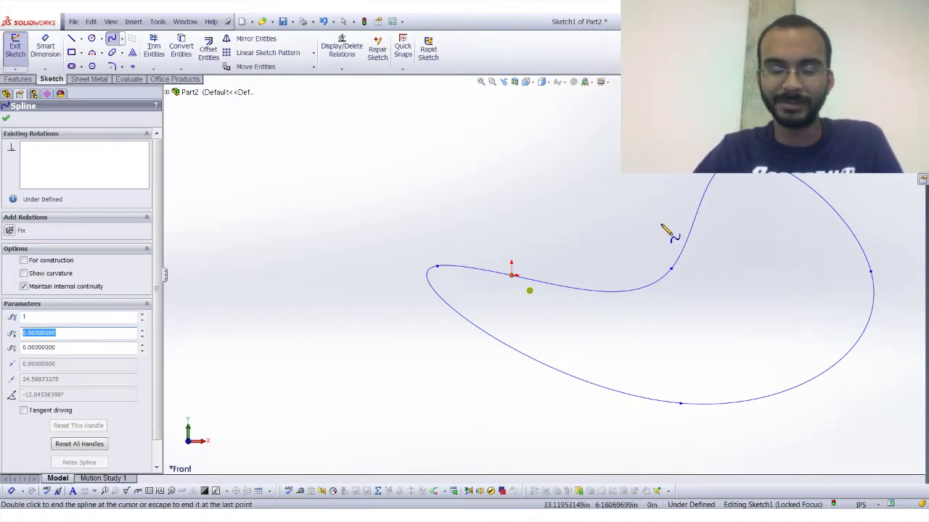
pyautogui.press('Escape')
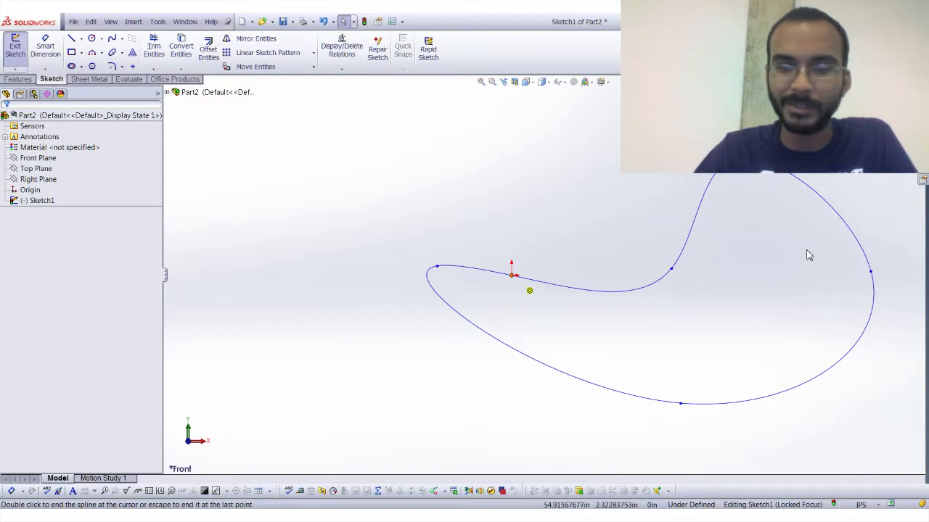
pyautogui.scroll(1, 283, 254)
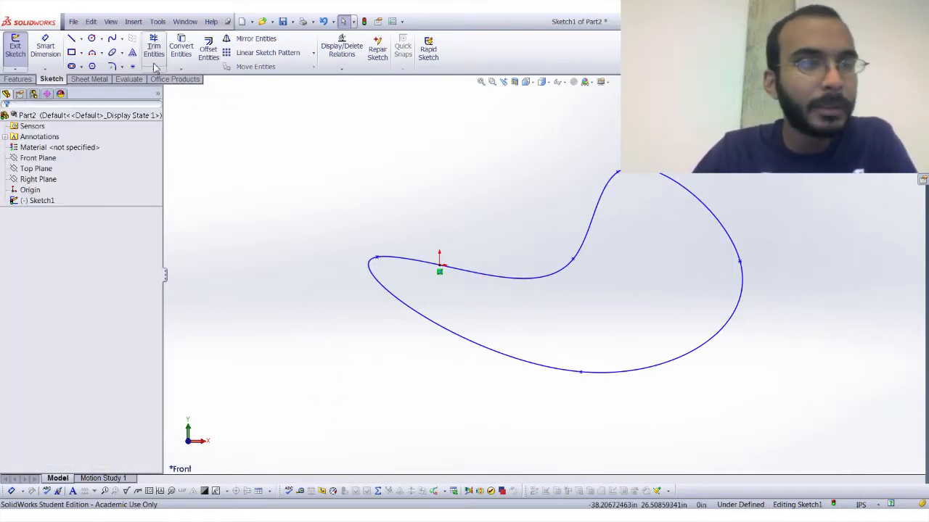
# Clear the spline and sketch a slightly tilted ellipse centred on the origin with radii of about 25.09 in and 10.40 in.
pyautogui.click(115, 55)
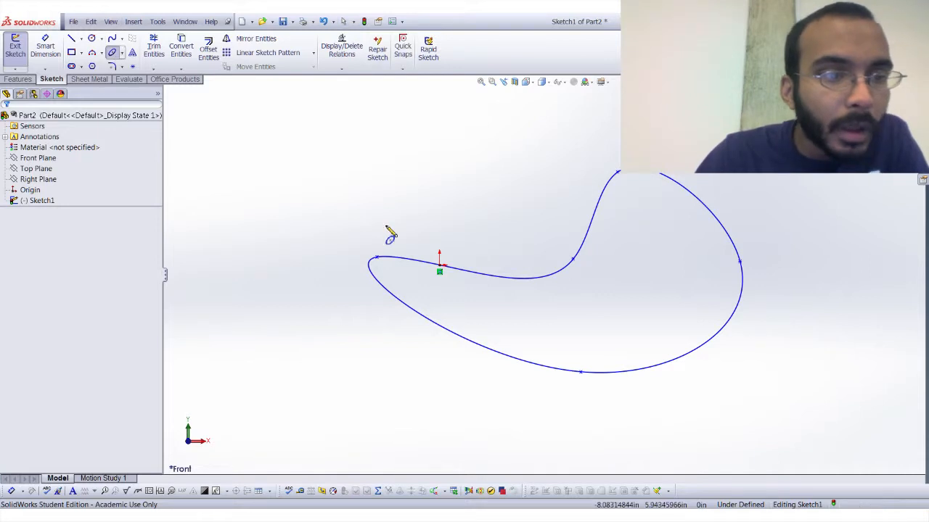
pyautogui.click(439, 265)
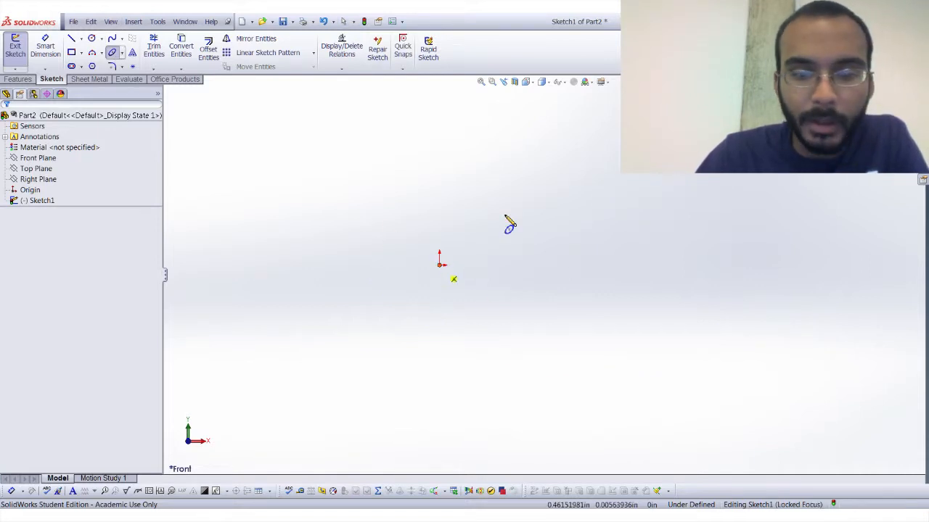
pyautogui.click(604, 253)
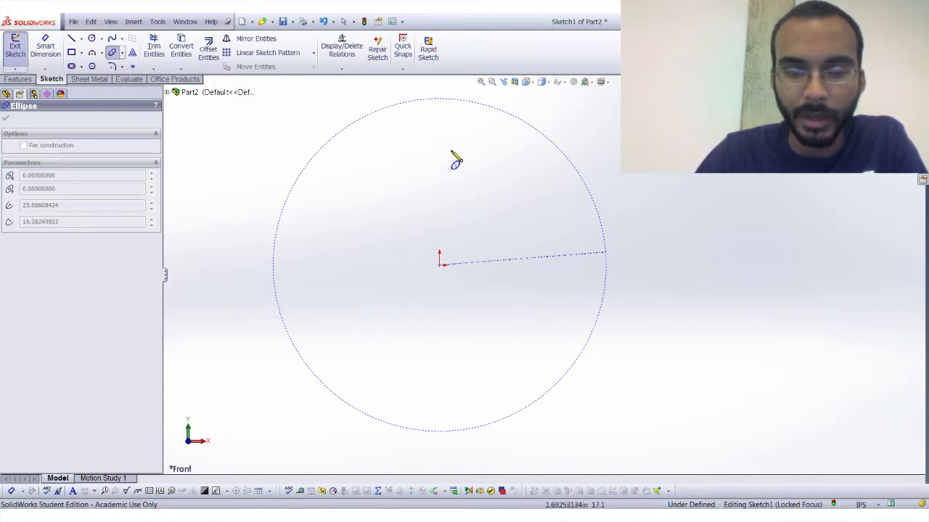
pyautogui.click(492, 330)
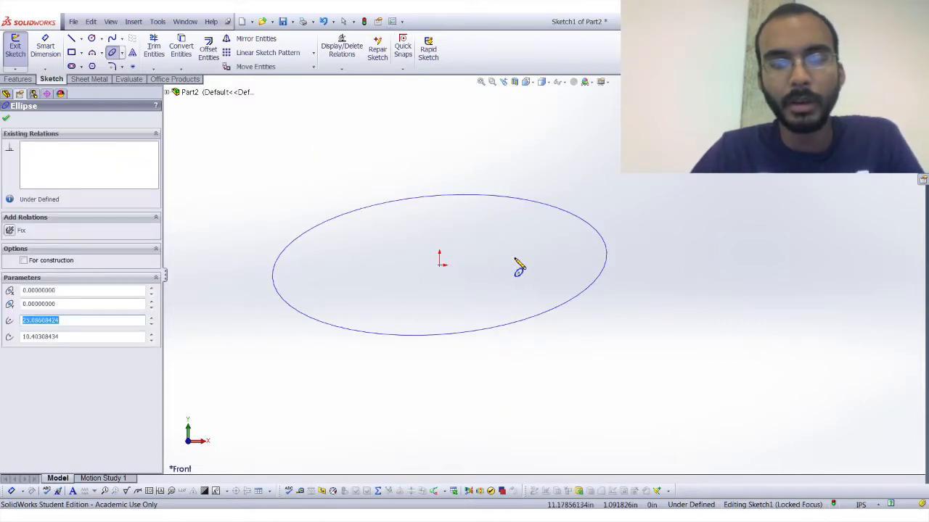
pyautogui.press('Escape')
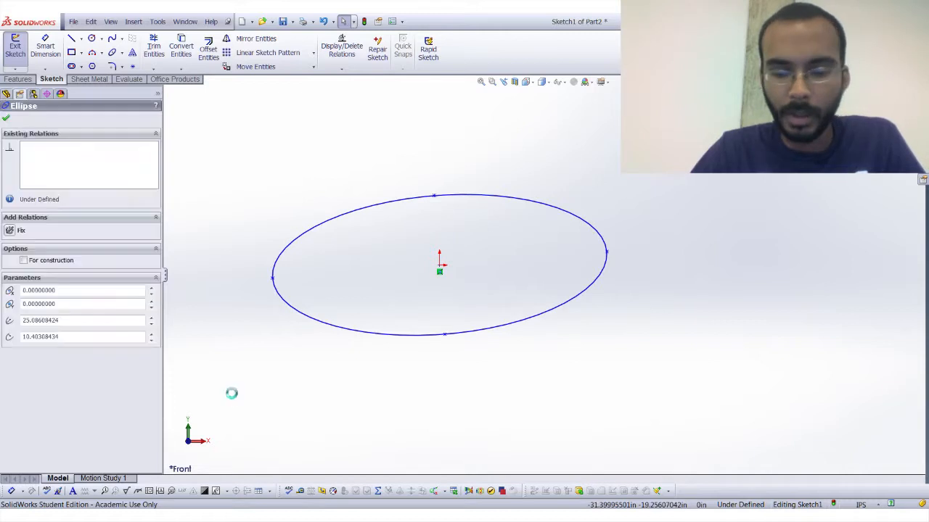
pyautogui.click(336, 168)
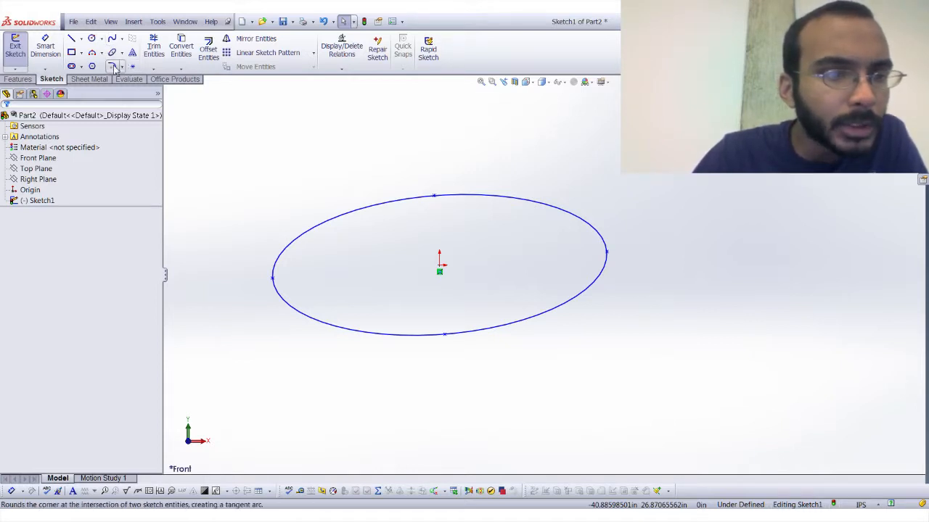
# Clear the ellipse and sketch a vertical line about 17.46 in up from the origin, continued by a horizontal line about 32.61 in to the right.
pyautogui.click(71, 38)
pyautogui.click(440, 267)
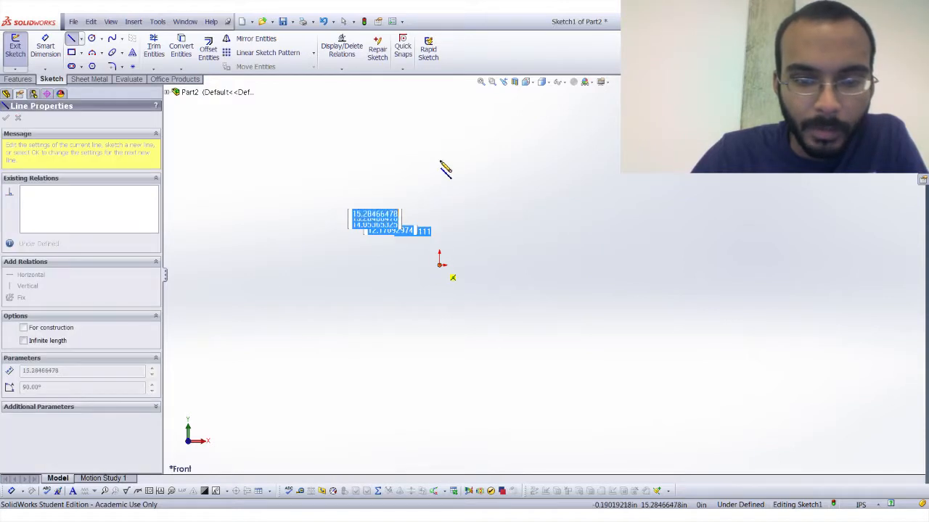
pyautogui.click(442, 150)
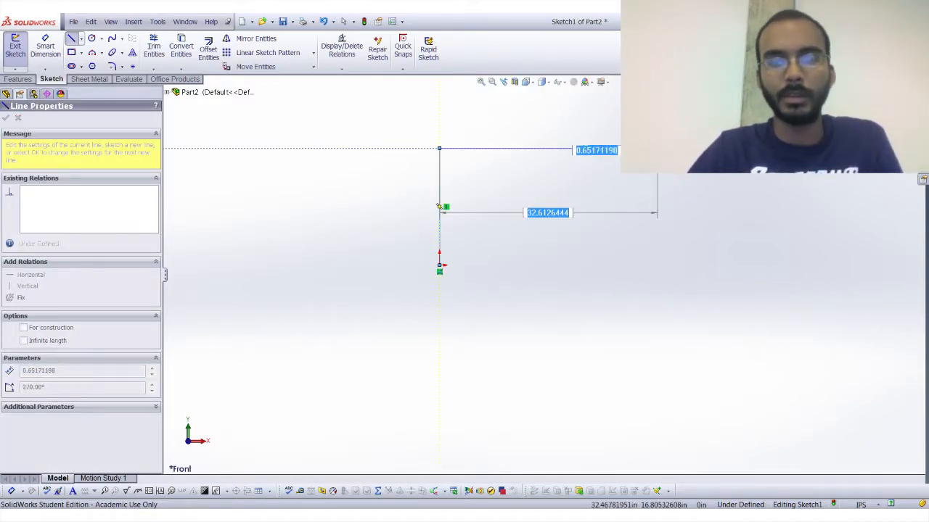
pyautogui.press('Escape')
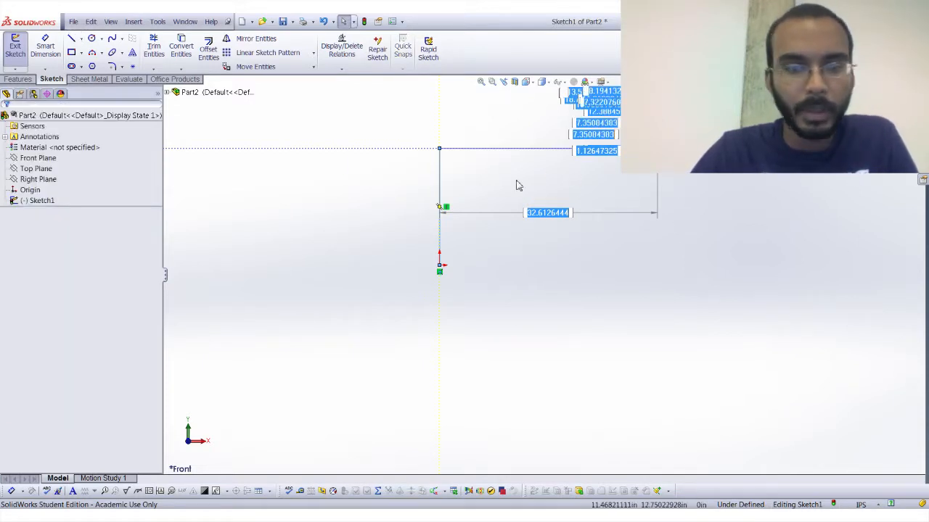
# Try to fillet the corner between the vertical and horizontal lines with a 0.25 in radius.
pyautogui.click(113, 66)
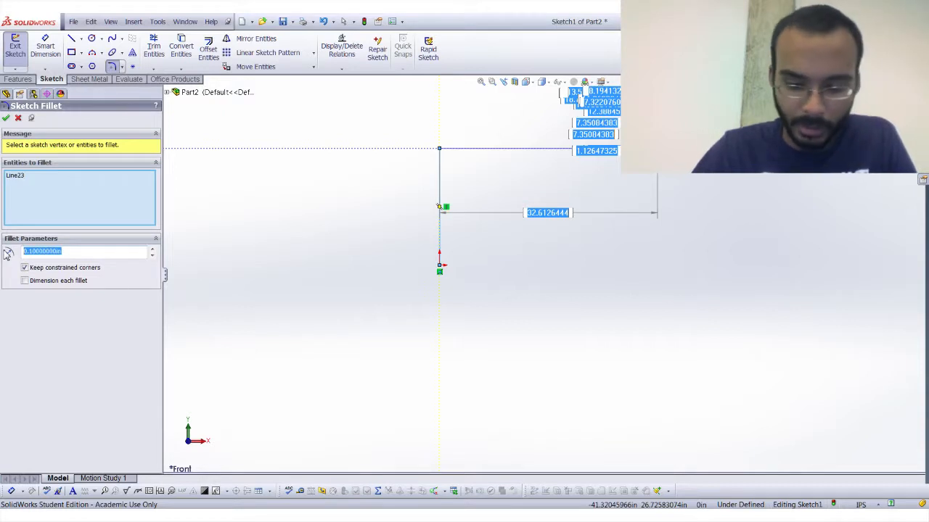
pyautogui.press('BackSpace')
pyautogui.write('.25')
pyautogui.press('Return')
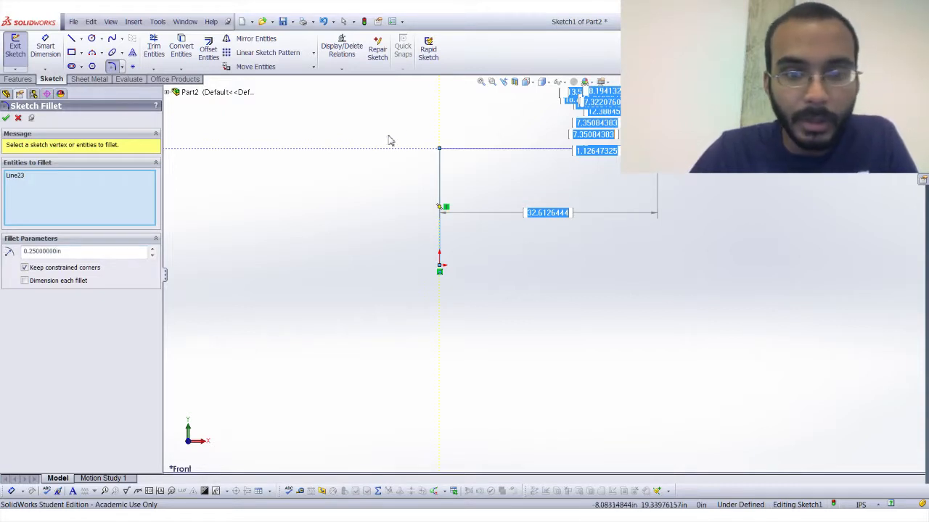
pyautogui.click(440, 152)
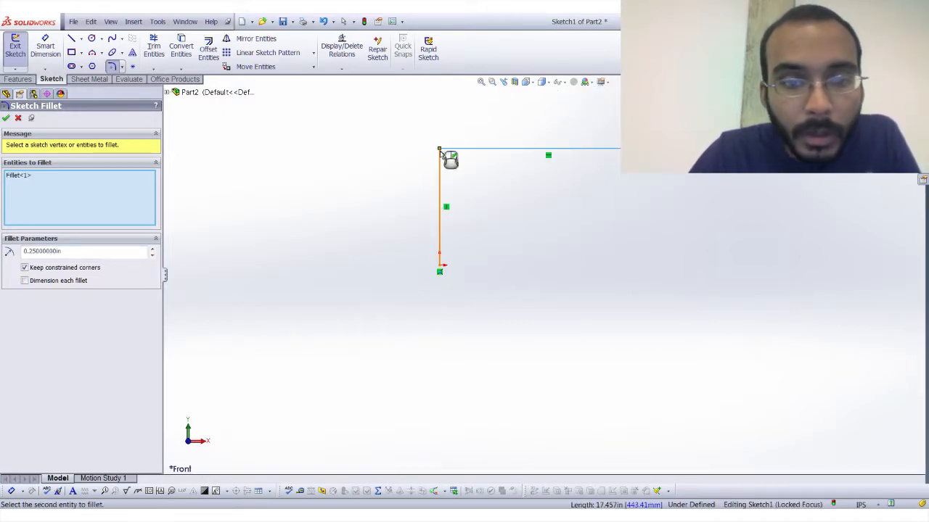
pyautogui.click(34, 178)
pyautogui.press('Delete')
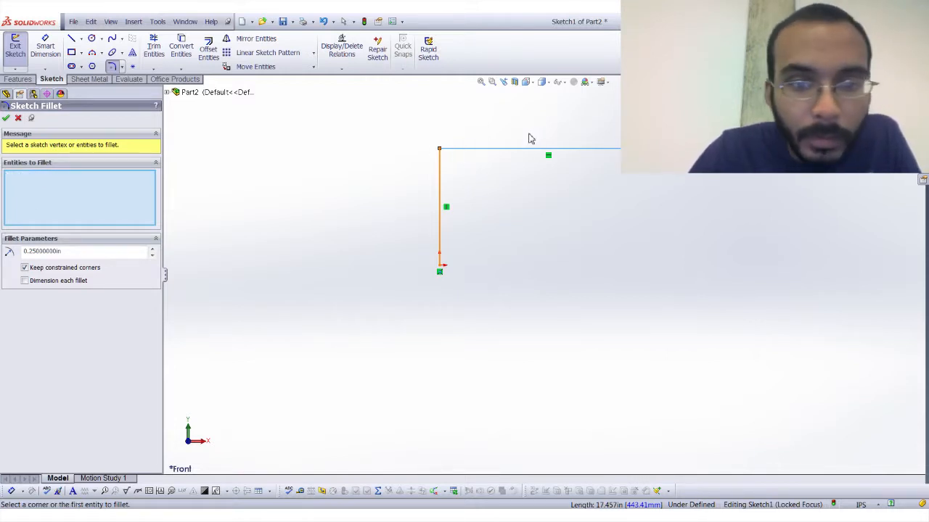
# Apply a sketch fillet with a 1 in radius to the corner where the two lines meet.
pyautogui.click(440, 156)
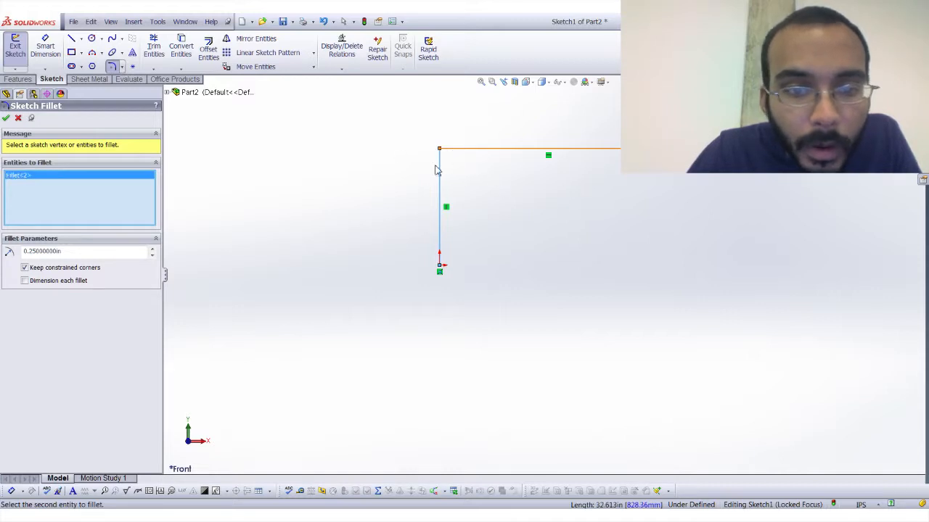
pyautogui.doubleClick(83, 251)
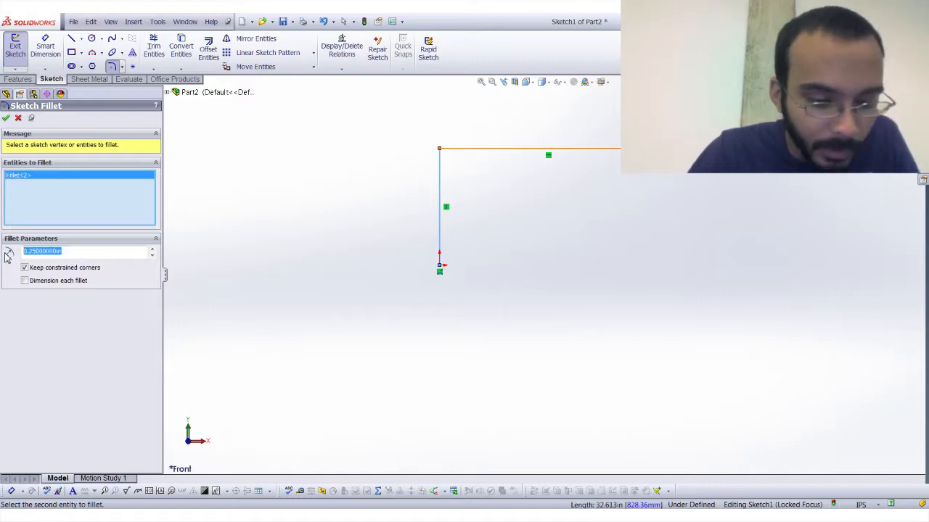
pyautogui.write('1')
pyautogui.press('Return')
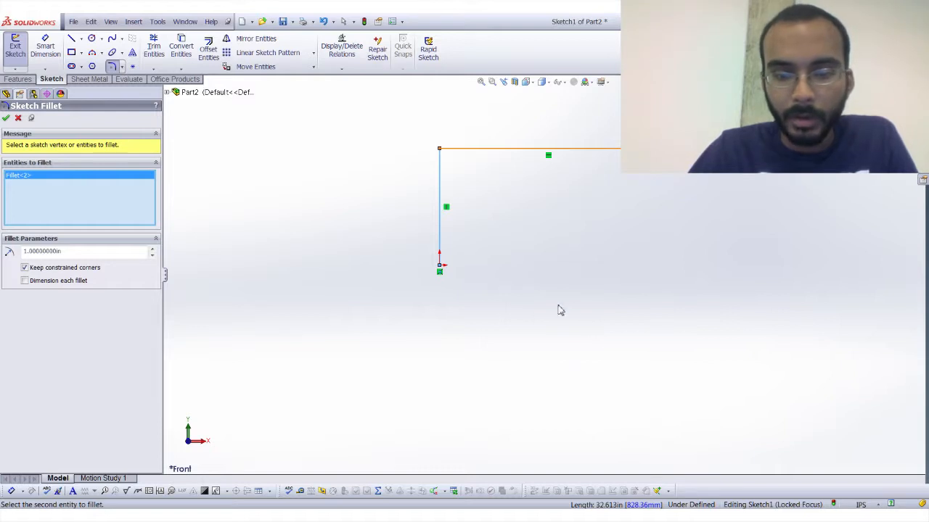
pyautogui.click(7, 119)
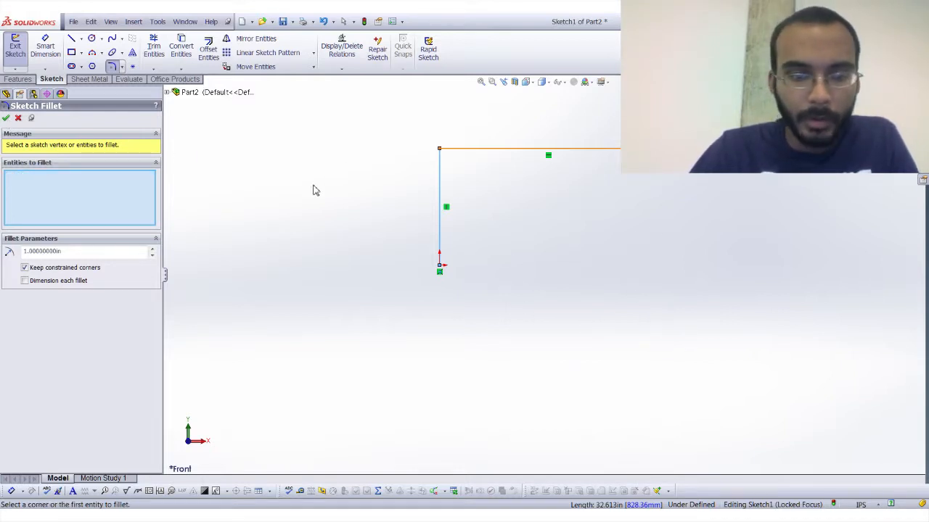
pyautogui.click(6, 119)
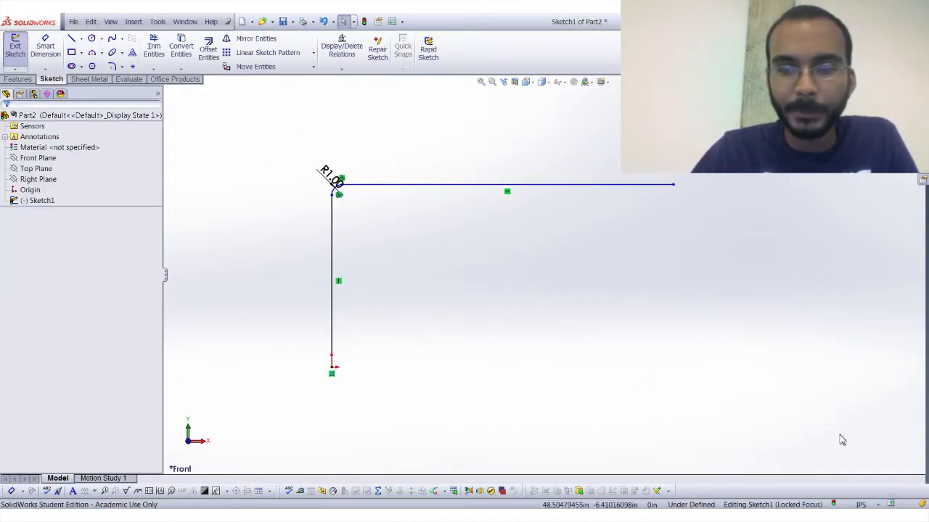
# Clear the filleted lines and sketch a circle about 29.70 in in diameter centred on the origin.
pyautogui.hotkey('ctrl', 'a')
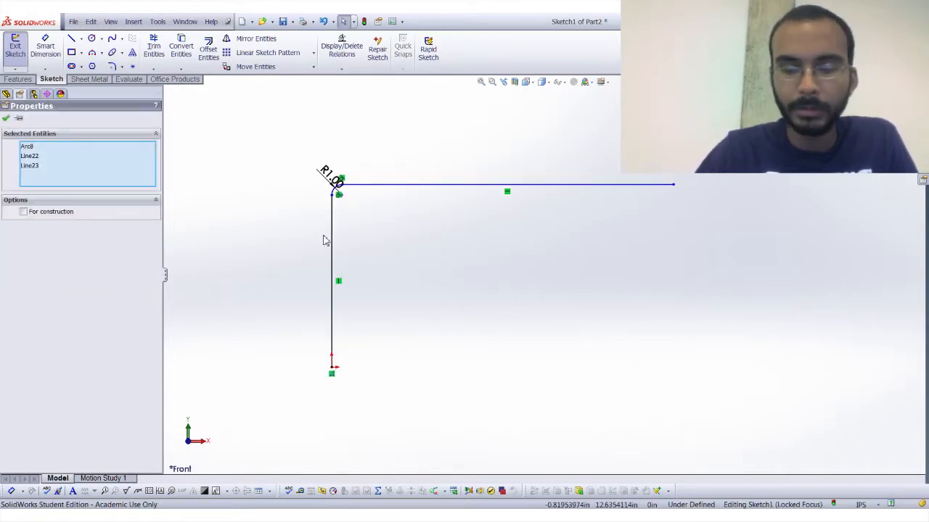
pyautogui.click(325, 241)
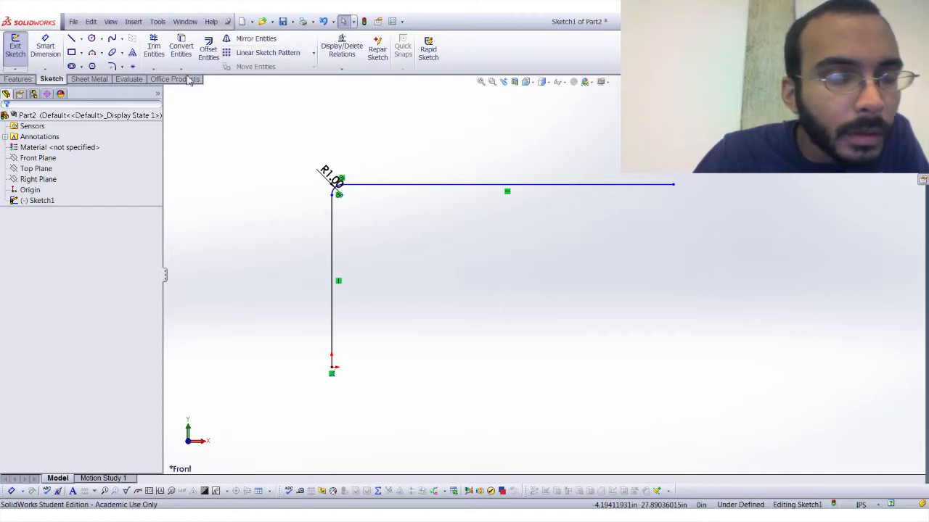
pyautogui.click(91, 39)
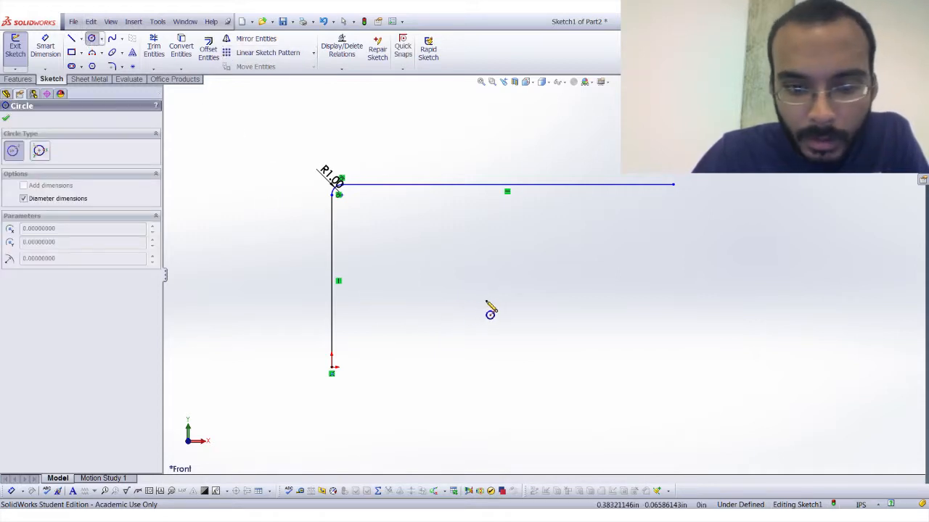
pyautogui.click(502, 260)
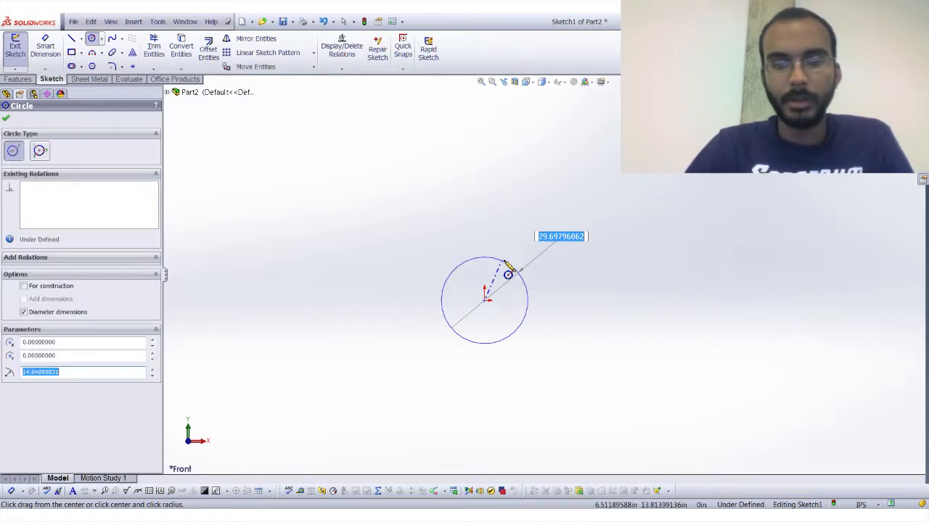
pyautogui.press('Escape')
# Sketch a vertical line about 76.19 in long to the right of the circle.
pyautogui.click(72, 38)
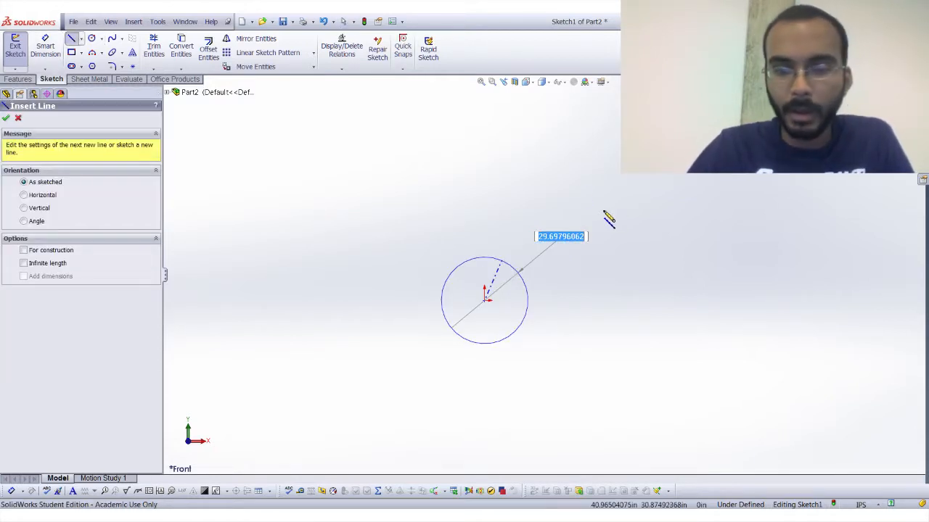
pyautogui.click(624, 354)
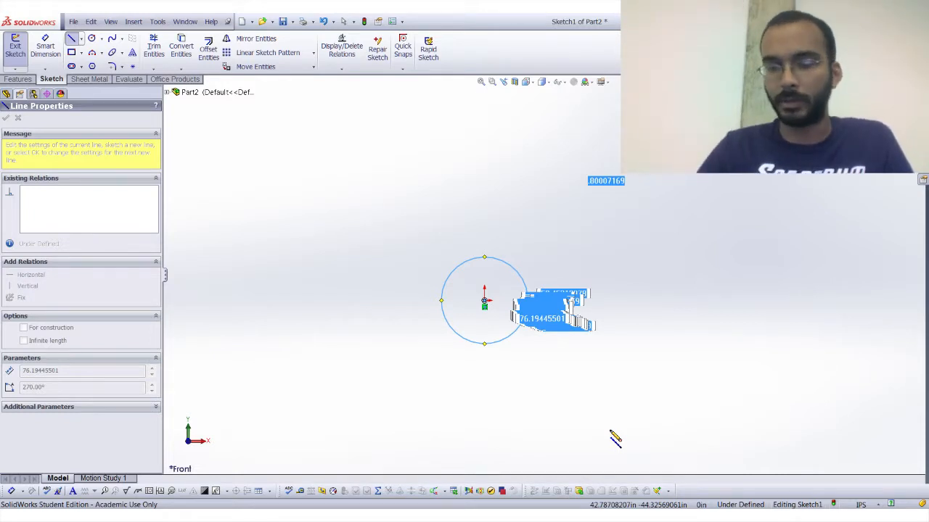
pyautogui.click(610, 431)
pyautogui.press('Escape')
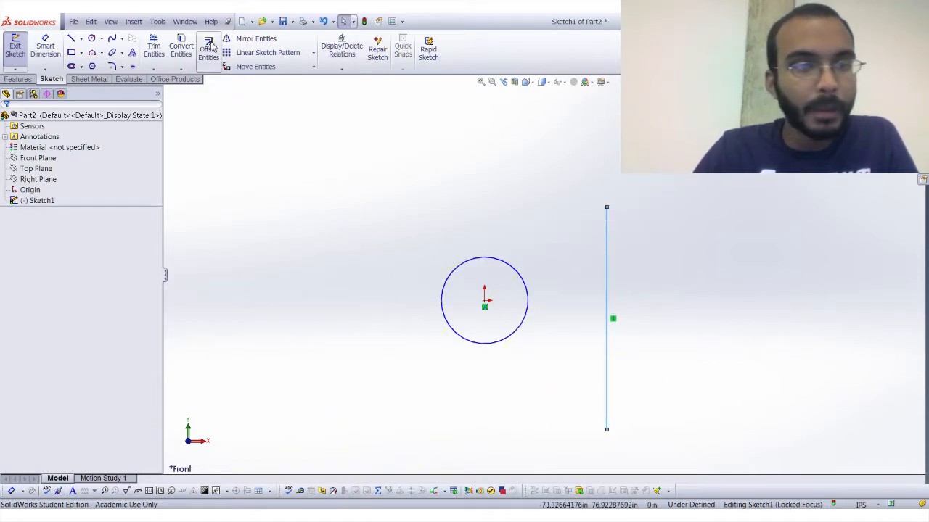
# Mirror the circle about the vertical line, keeping the original as a copy.
pyautogui.click(273, 41)
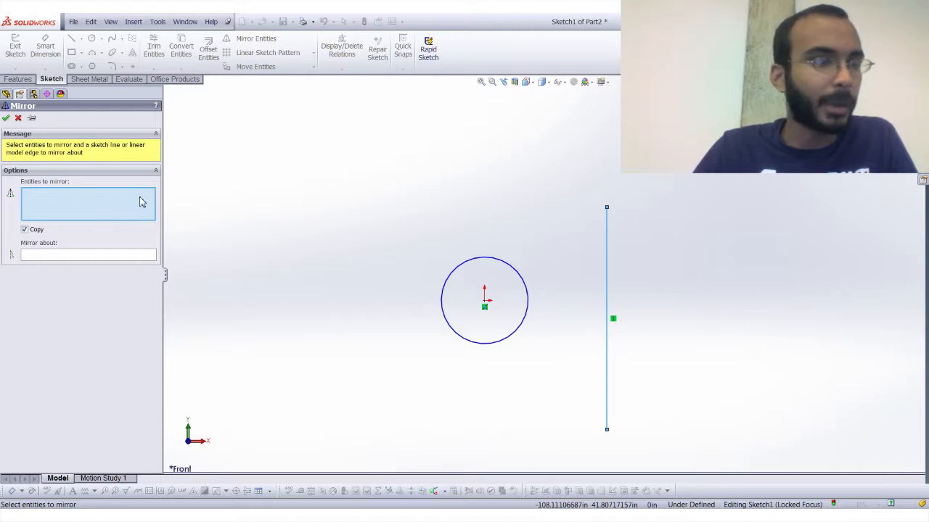
pyautogui.click(492, 258)
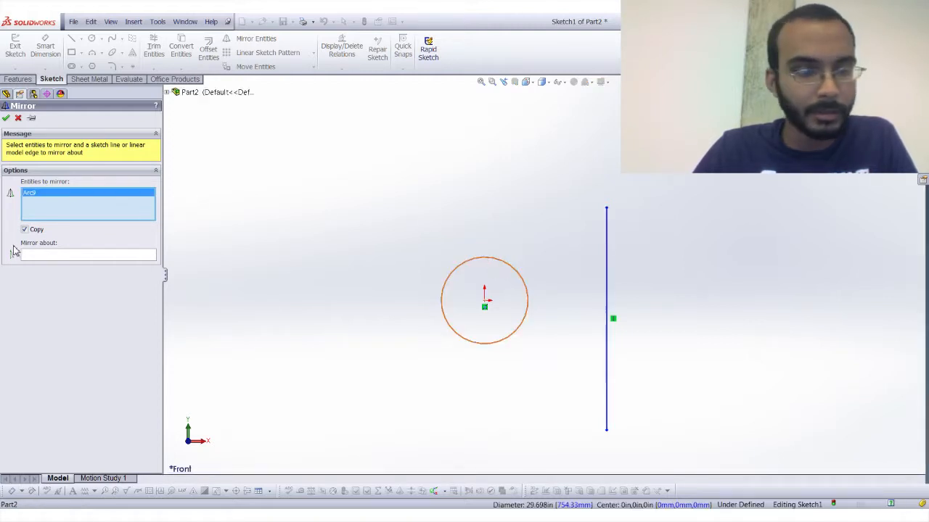
pyautogui.click(69, 255)
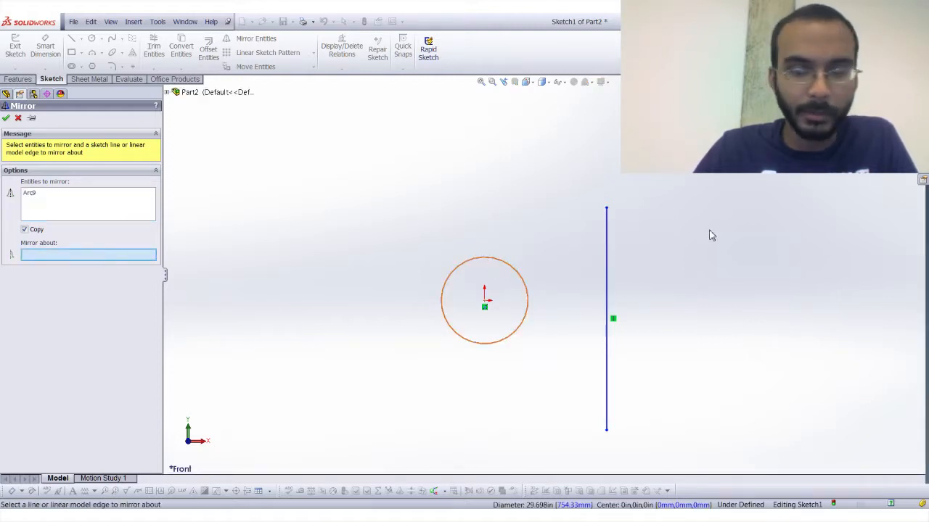
pyautogui.click(608, 261)
pyautogui.click(6, 118)
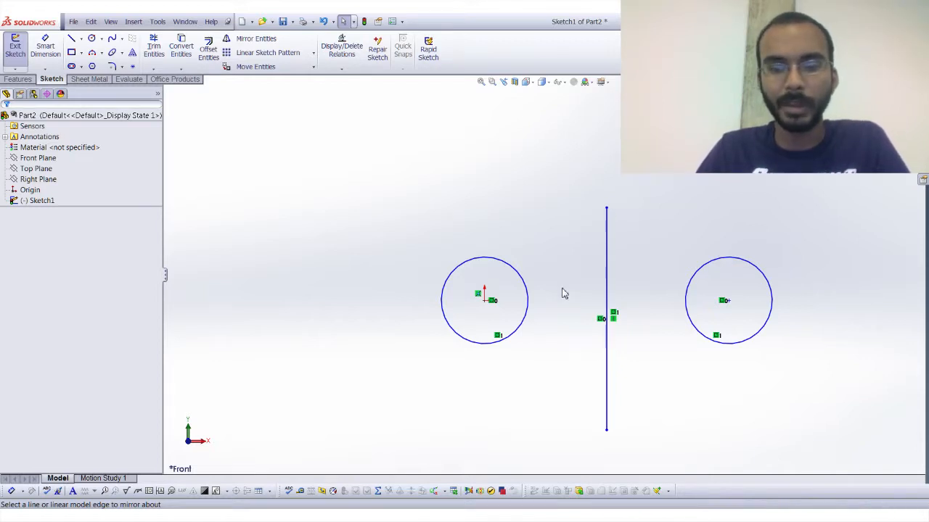
pyautogui.press('f')
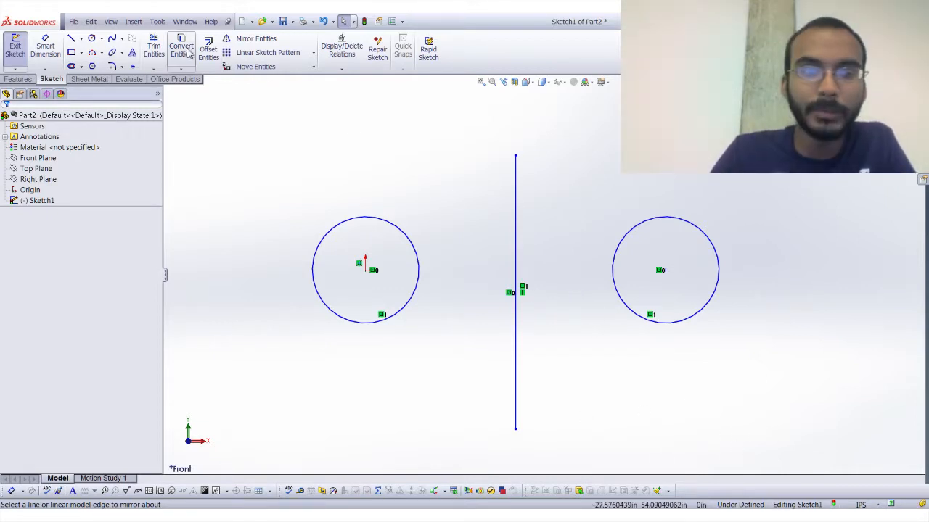
pyautogui.click(263, 39)
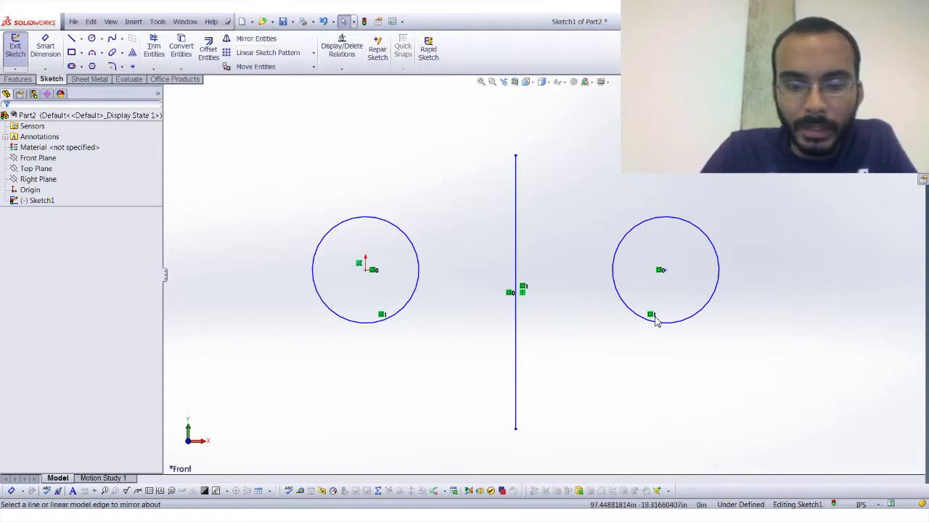
# Create a linear sketch pattern of the mirrored circle along the X-axis with 10 instances spaced 100 in apart.
pyautogui.click(267, 53)
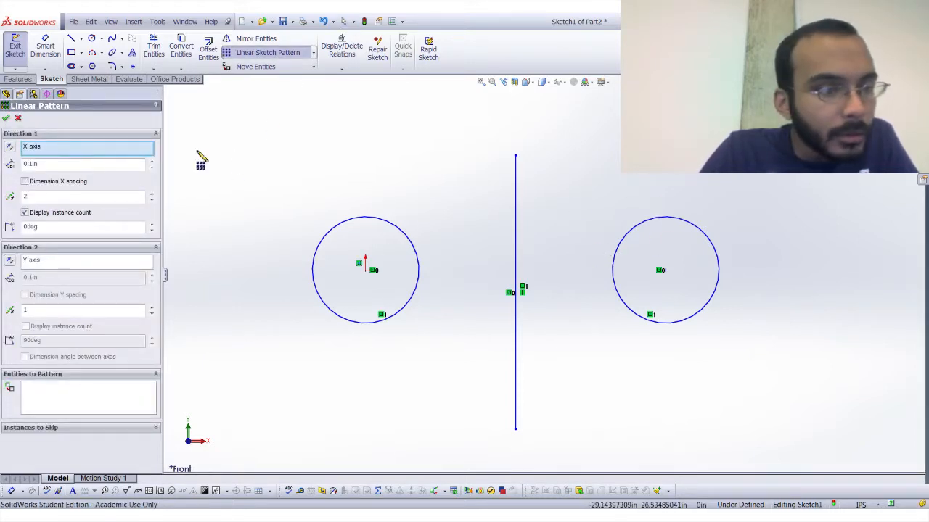
pyautogui.click(102, 391)
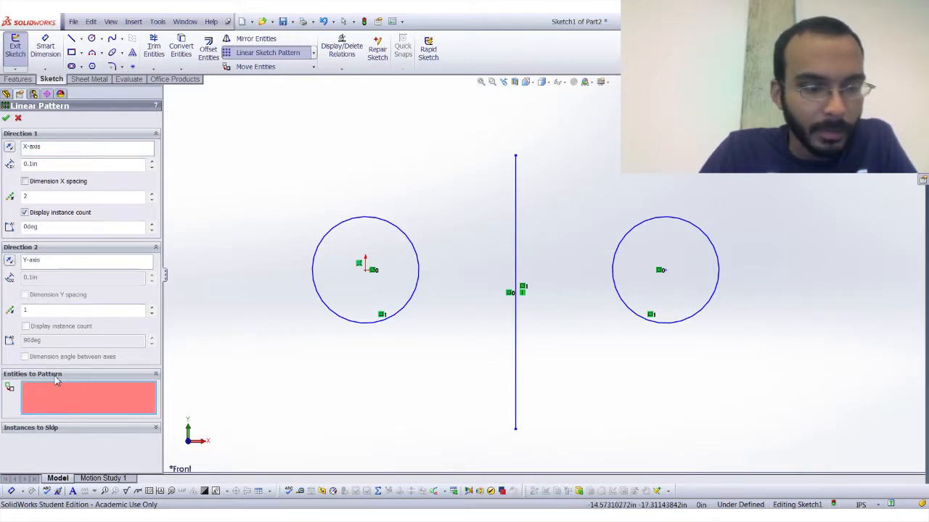
pyautogui.click(656, 211)
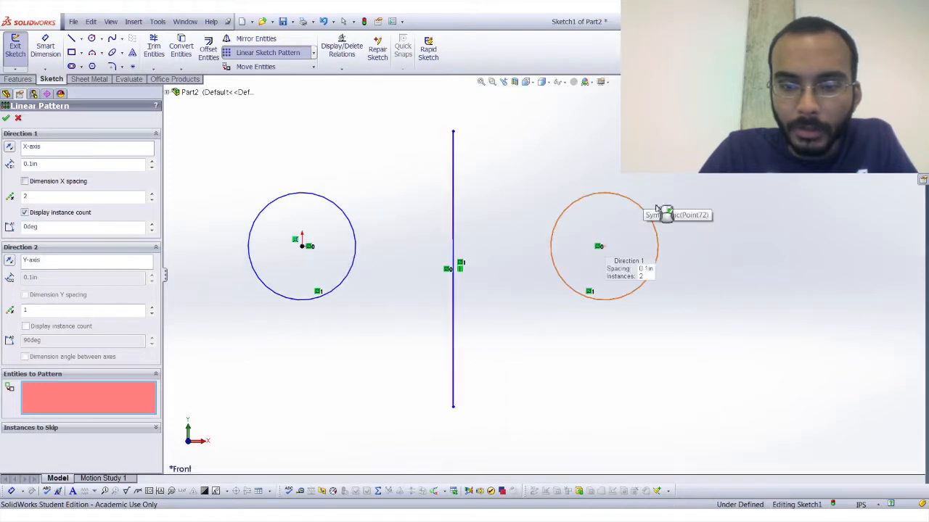
pyautogui.click(66, 164)
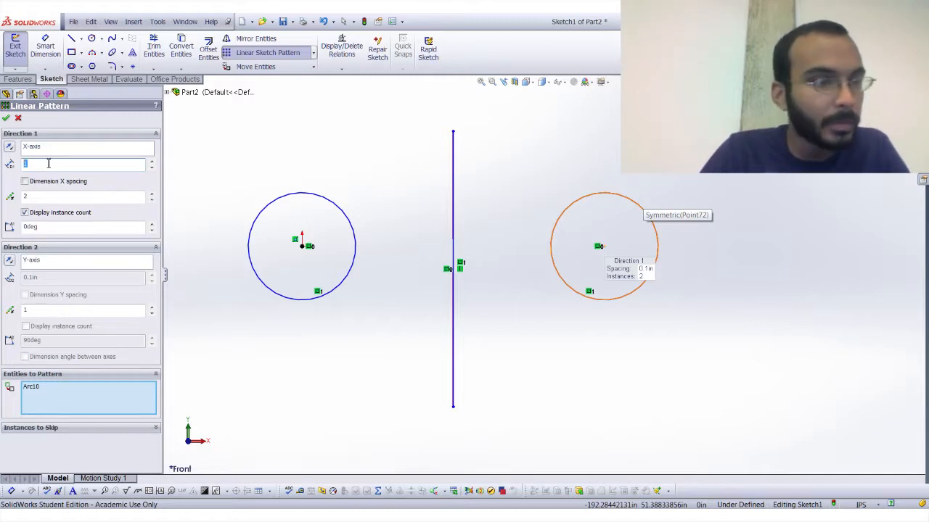
pyautogui.click(55, 196)
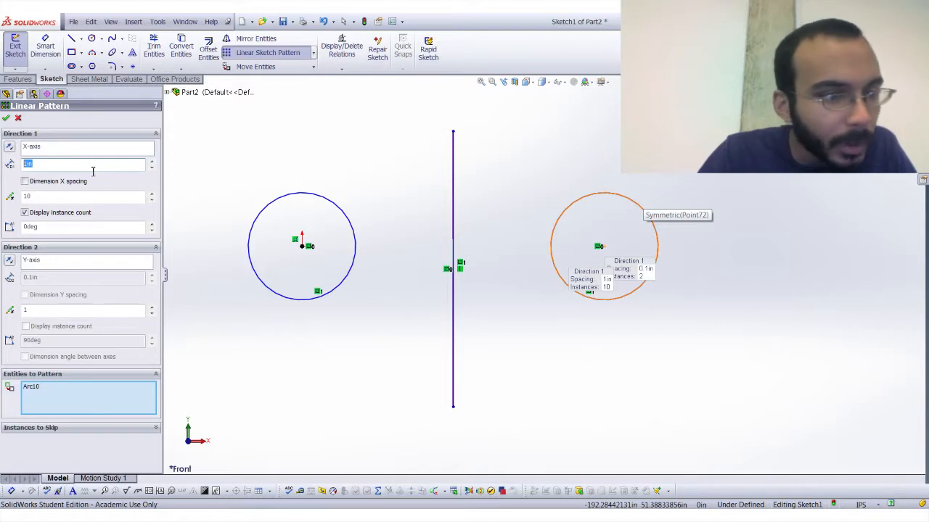
pyautogui.press('Return')
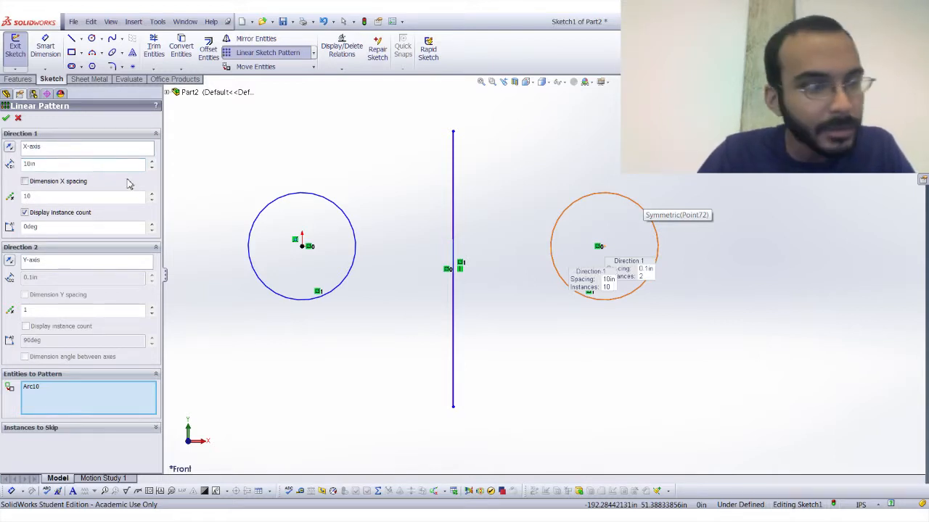
pyautogui.moveTo(88, 165); pyautogui.dragTo(2, 167)
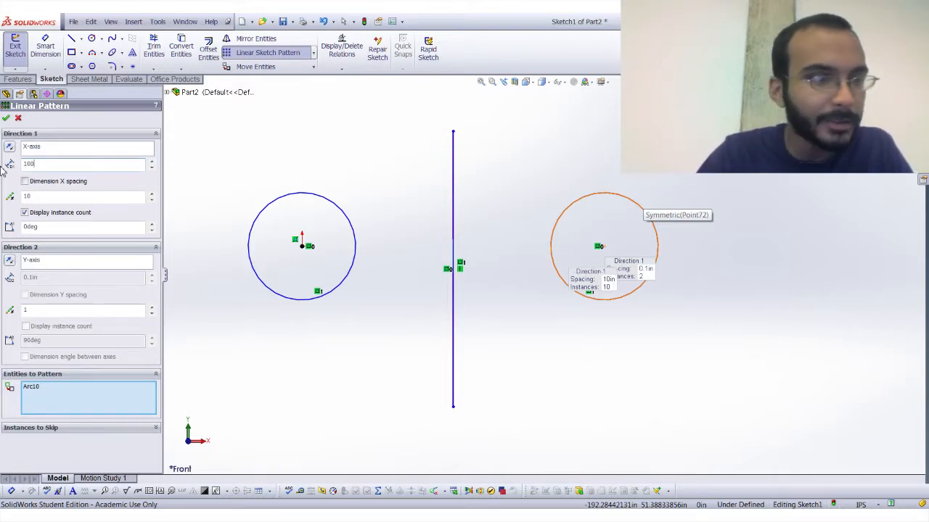
pyautogui.write('100')
pyautogui.press('Return')
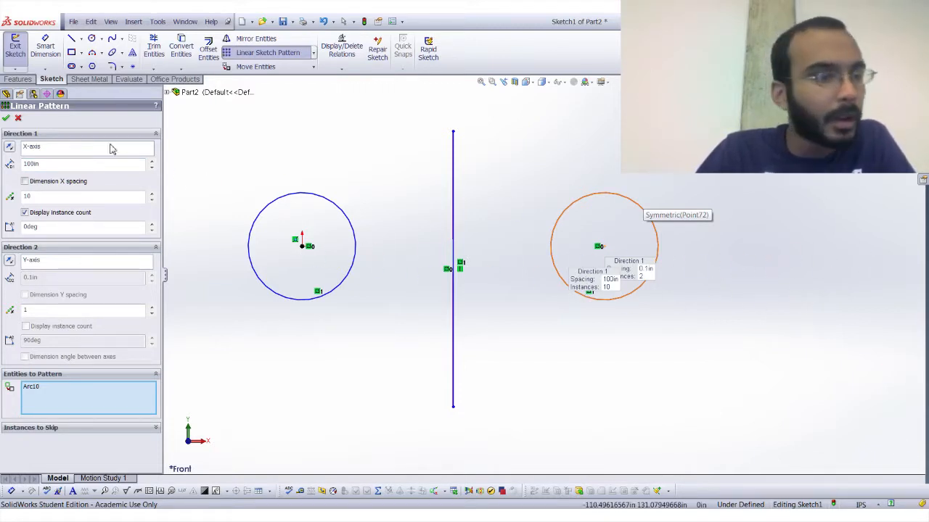
pyautogui.click(5, 119)
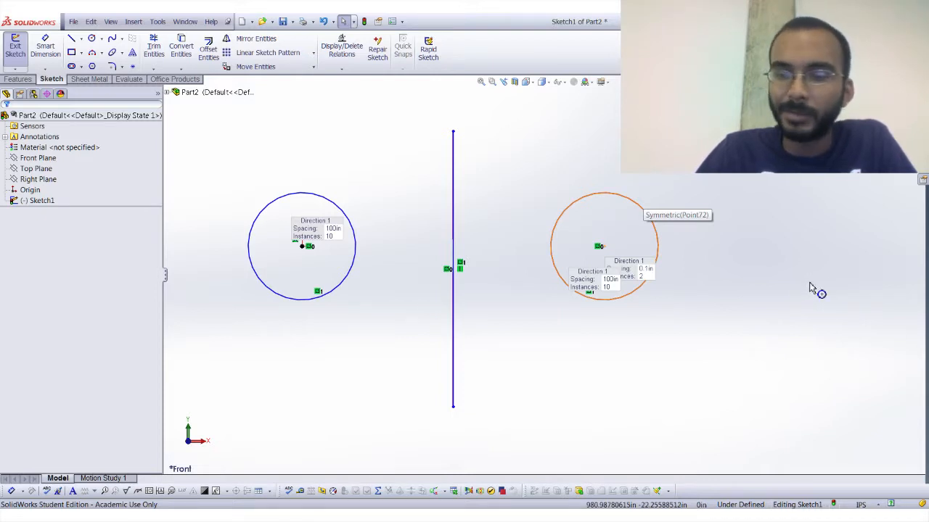
pyautogui.press('f')
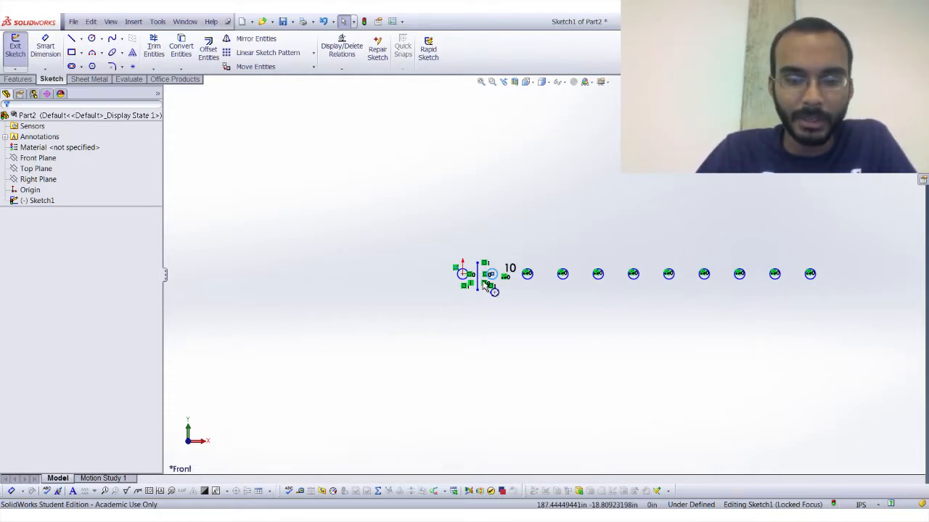
# Edit the linear pattern through a patterned circle's relation and set the number of instances to 2.
pyautogui.scroll(-2, 483, 281)
pyautogui.click(482, 281)
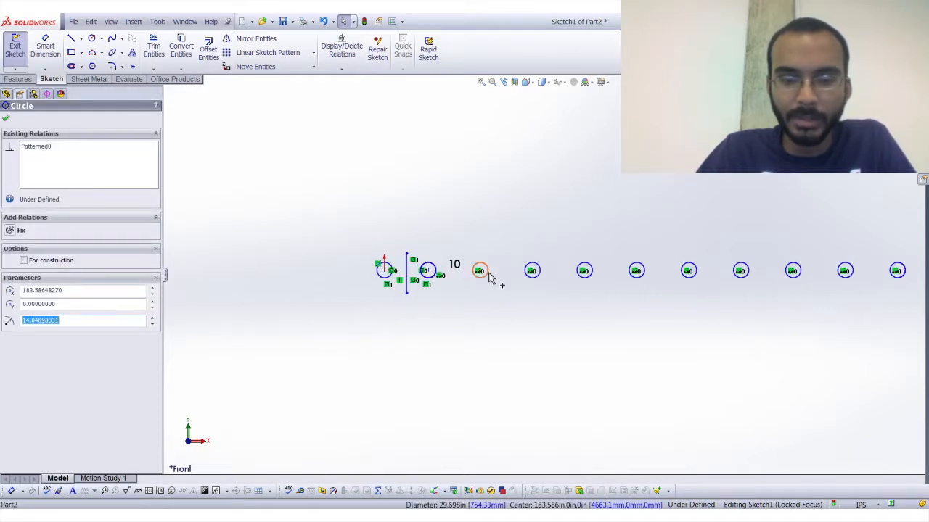
pyautogui.click(43, 151)
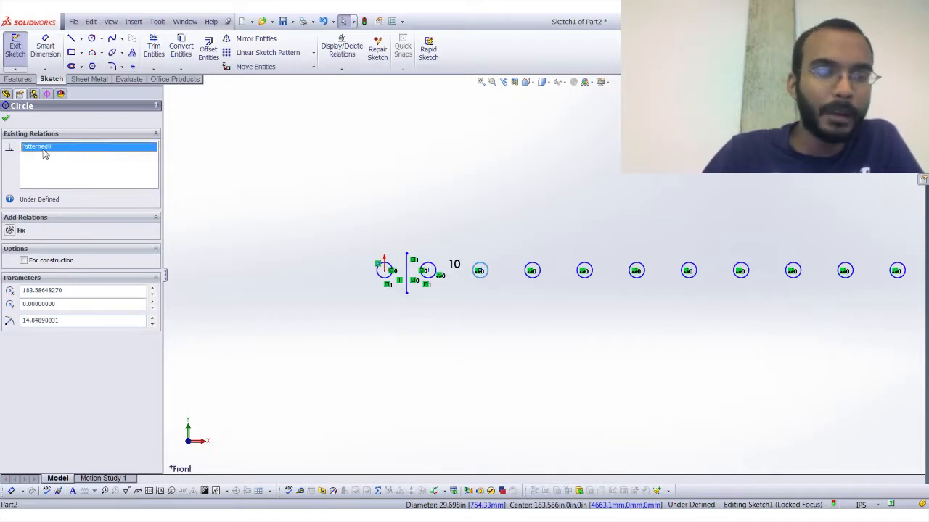
pyautogui.click(65, 187)
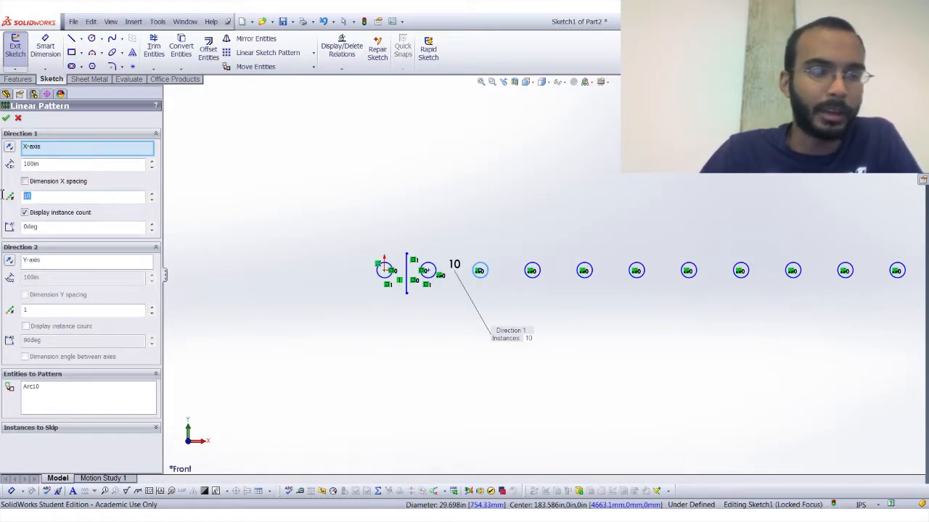
pyautogui.write('2')
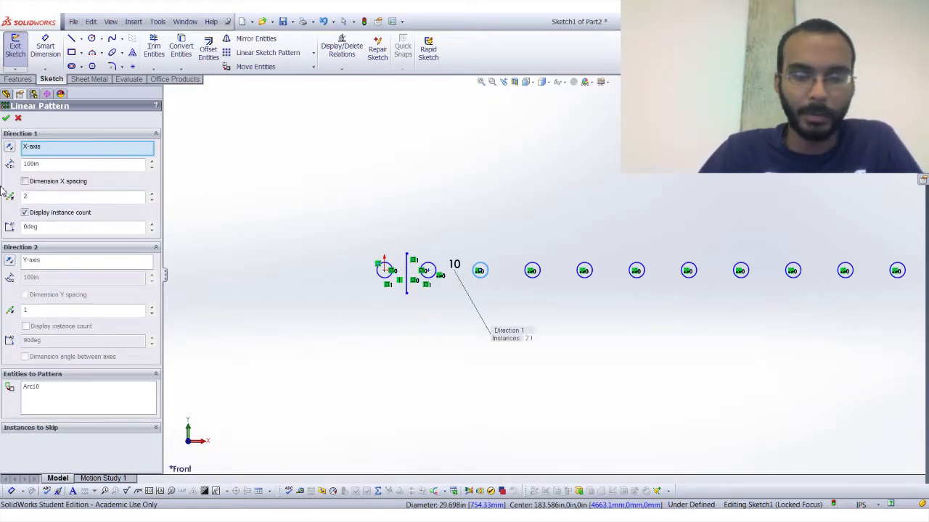
pyautogui.click(6, 120)
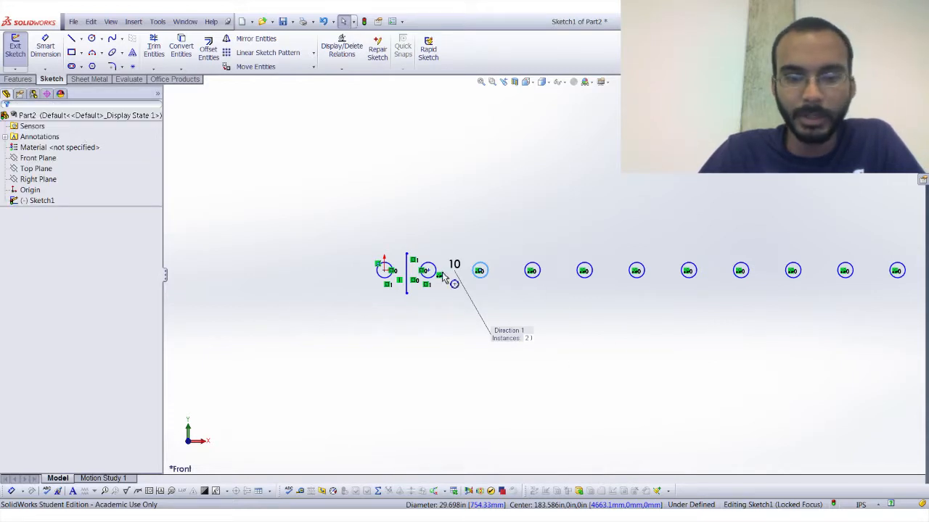
# Review the relations of the two patterned circles and delete the symmetric relation tying the middle circle to the vertical line.
pyautogui.click(581, 269)
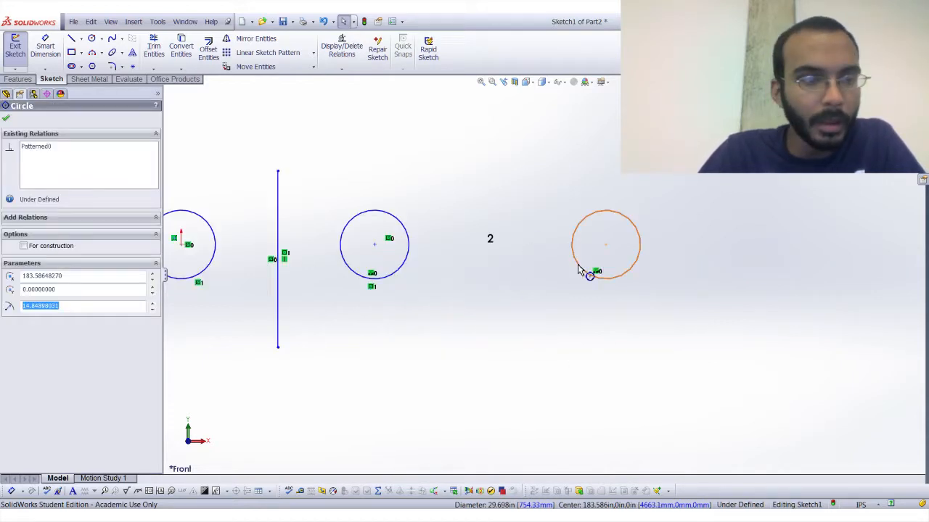
pyautogui.click(46, 148)
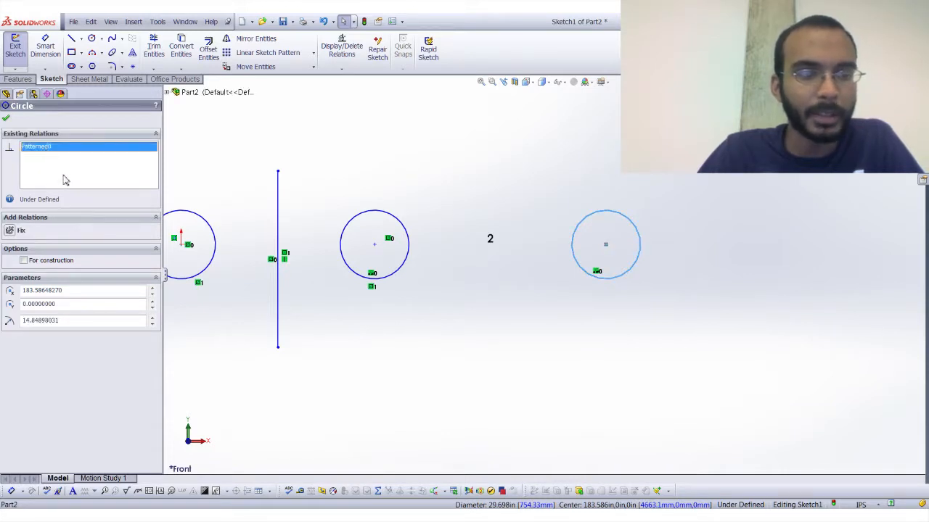
pyautogui.click(392, 196)
pyautogui.click(380, 213)
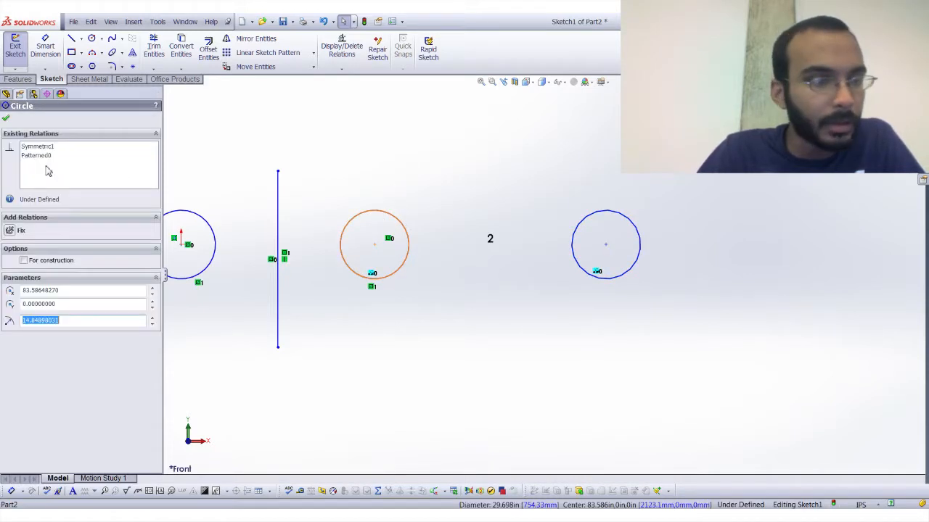
pyautogui.click(42, 154)
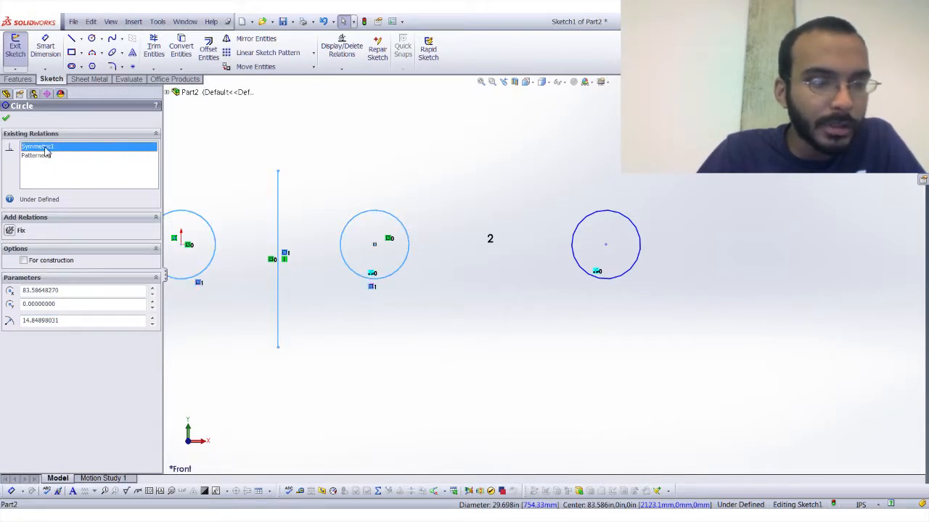
pyautogui.click(6, 120)
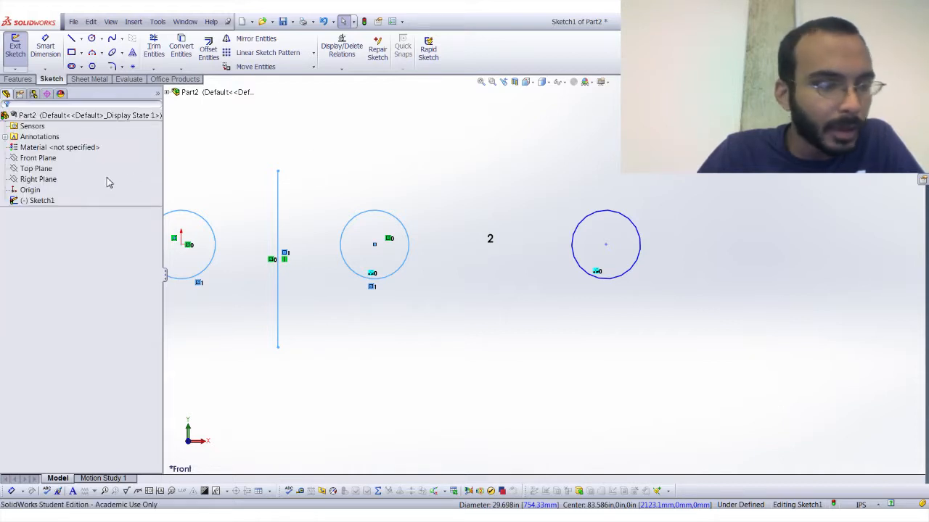
pyautogui.click(336, 202)
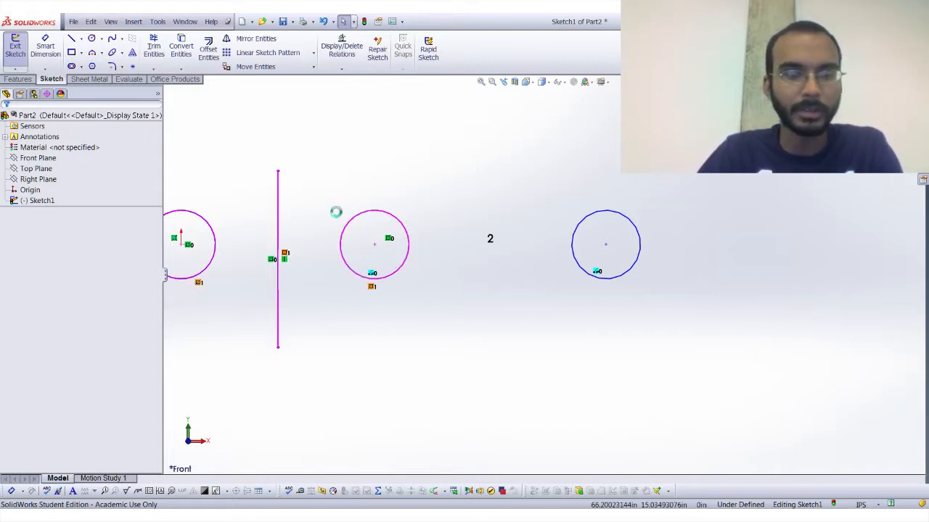
pyautogui.press('Delete')
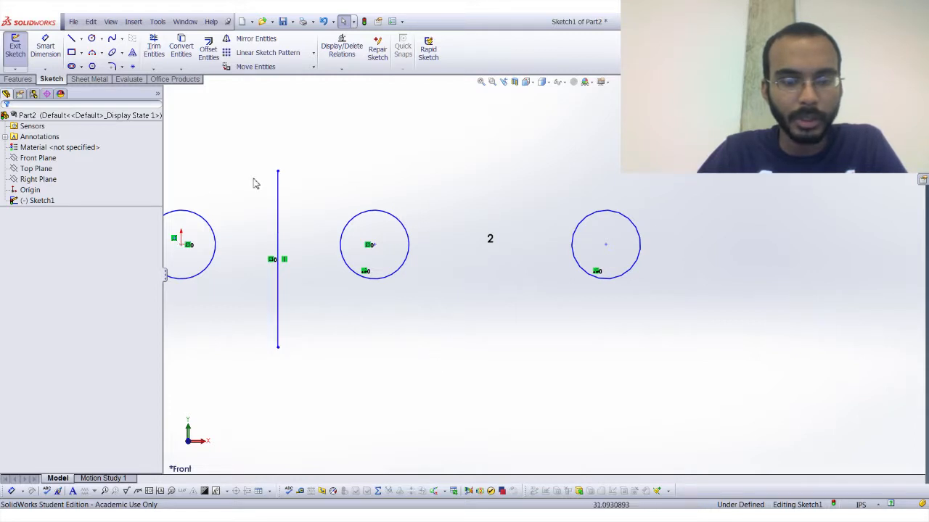
# Delete the middle circle along with the linear pattern's instance count.
pyautogui.click(360, 214)
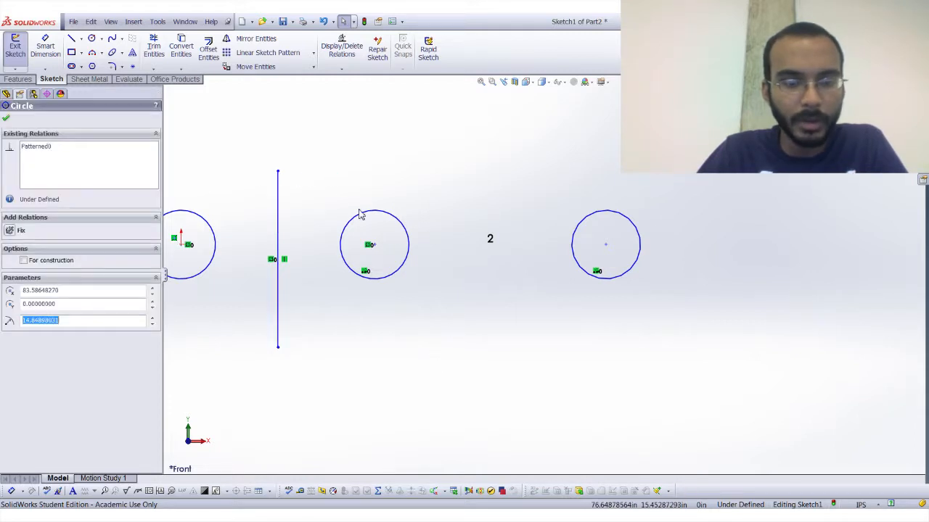
pyautogui.doubleClick(493, 235)
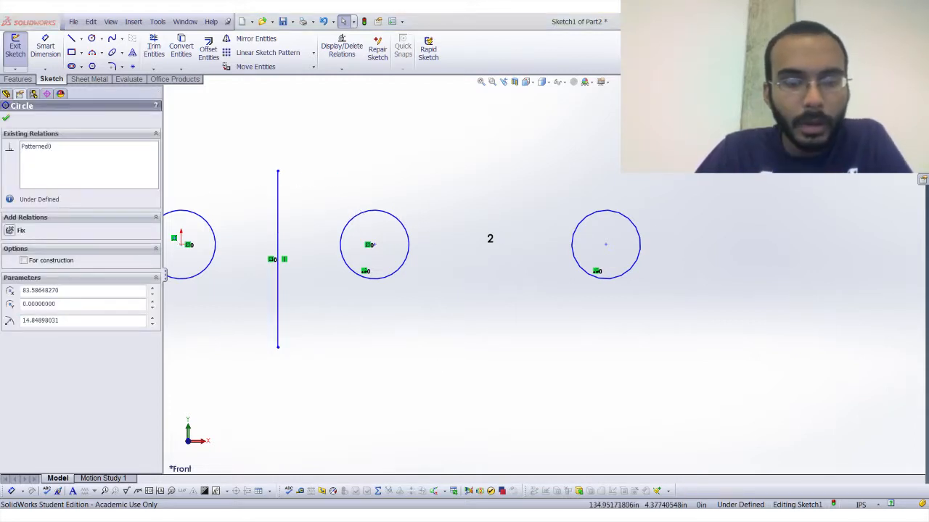
pyautogui.click(410, 264)
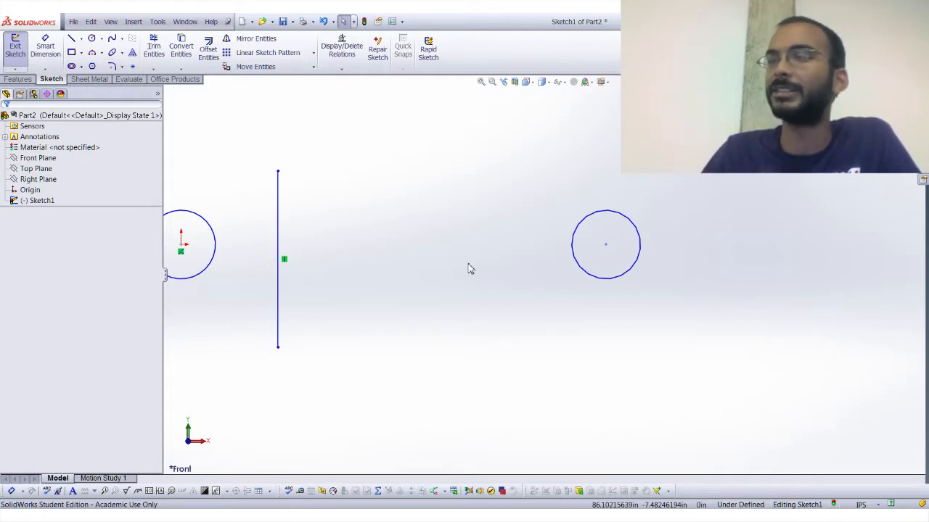
pyautogui.scroll(1, 411, 290)
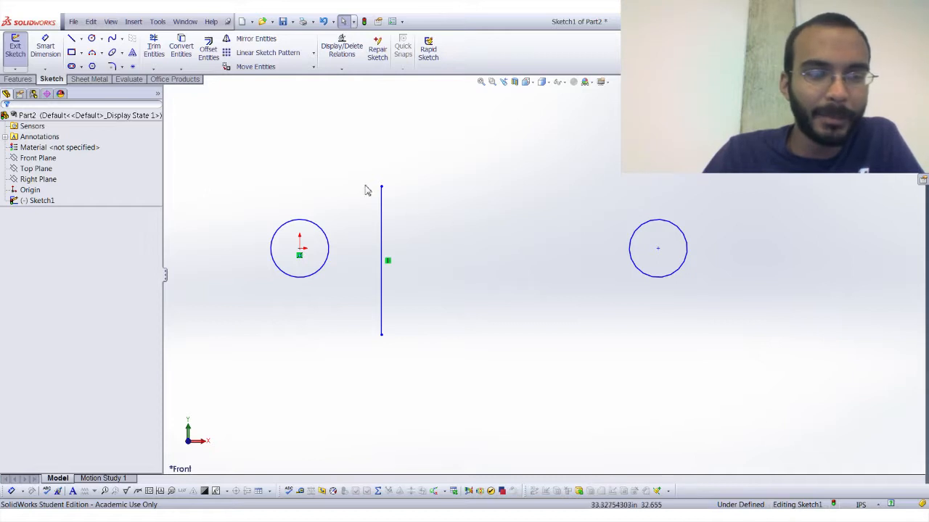
pyautogui.click(105, 80)
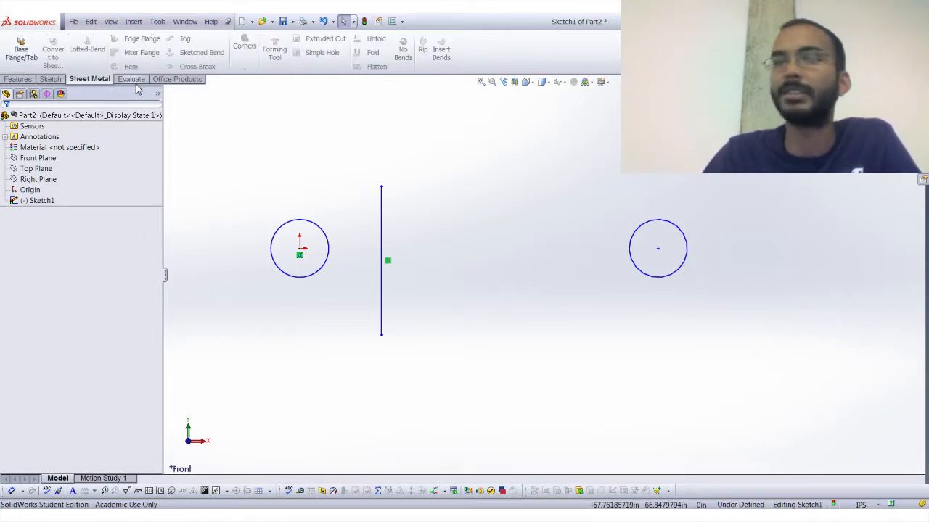
pyautogui.click(52, 79)
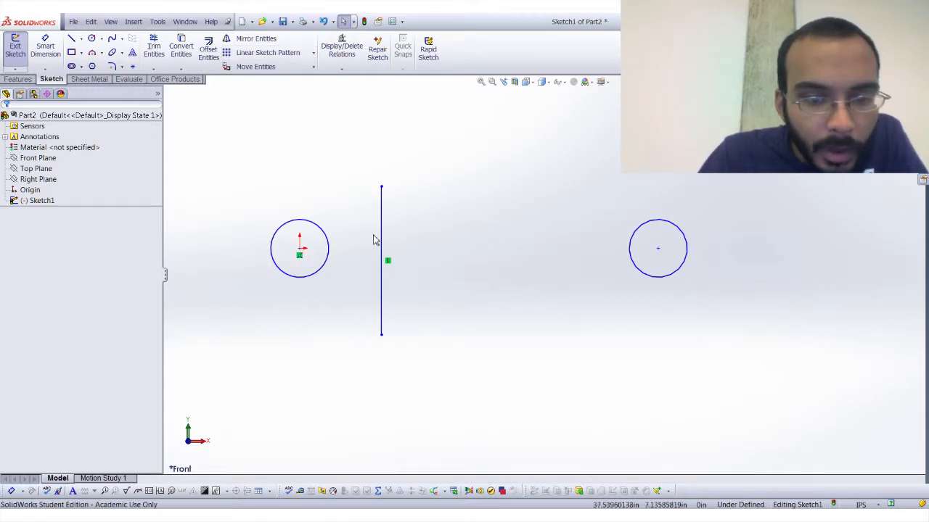
# Create a circular sketch pattern of the vertical line about the origin with 4 equally spaced instances over 360 degrees.
pyautogui.click(381, 239)
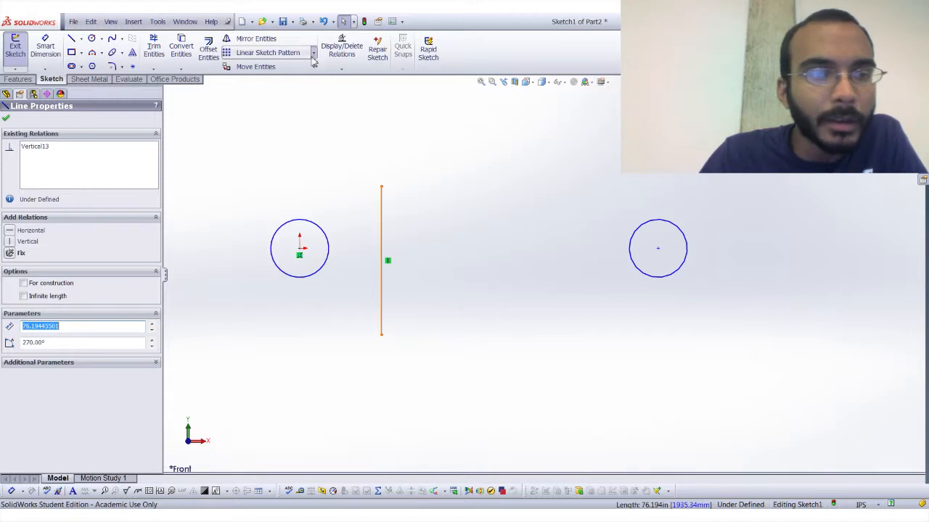
pyautogui.click(273, 83)
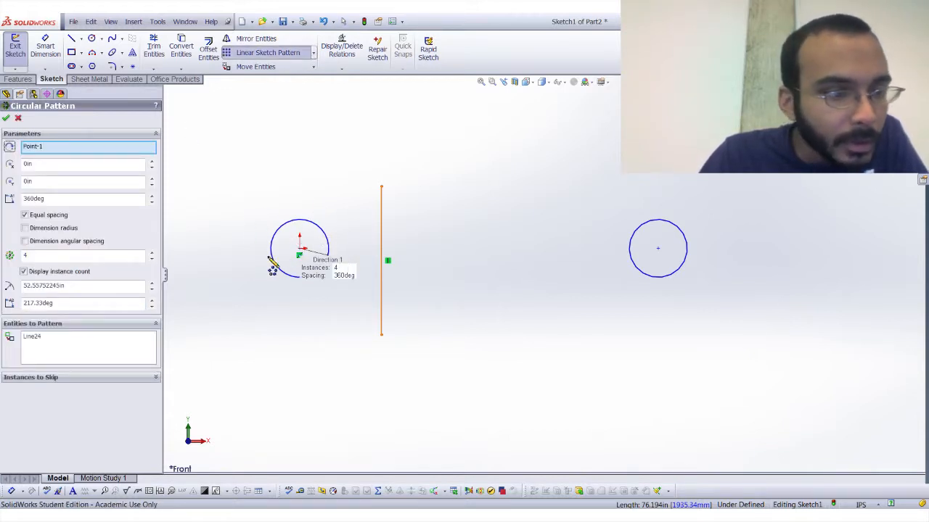
pyautogui.click(82, 344)
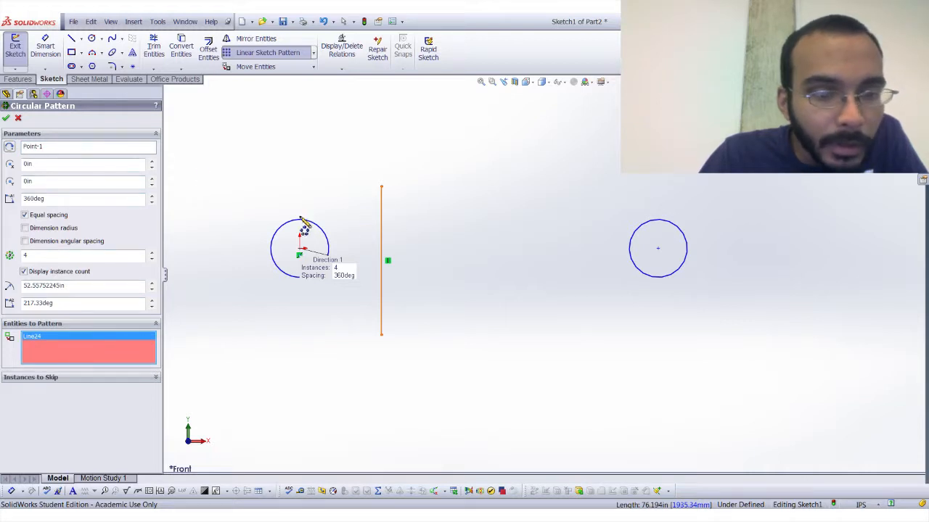
pyautogui.click(7, 121)
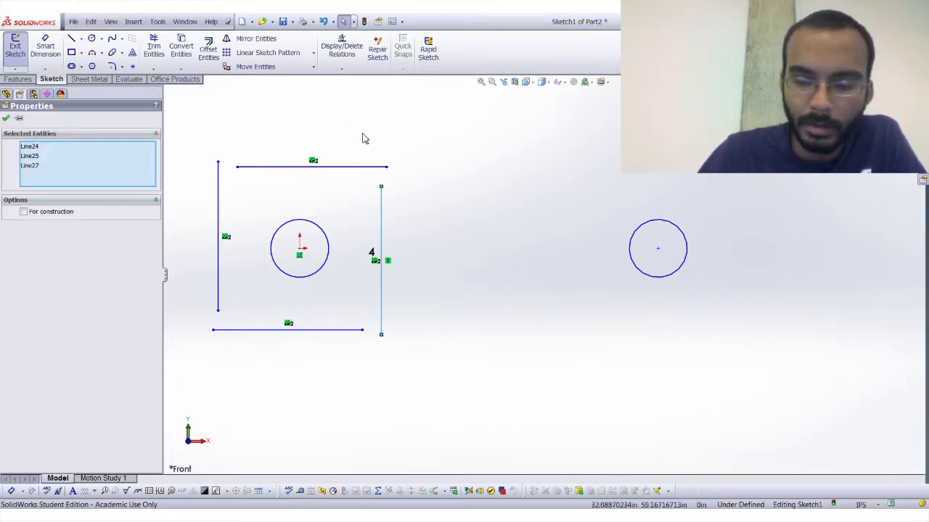
# Delete the original vertical line and its circular pattern copies around the circle at the origin.
pyautogui.press('Delete')
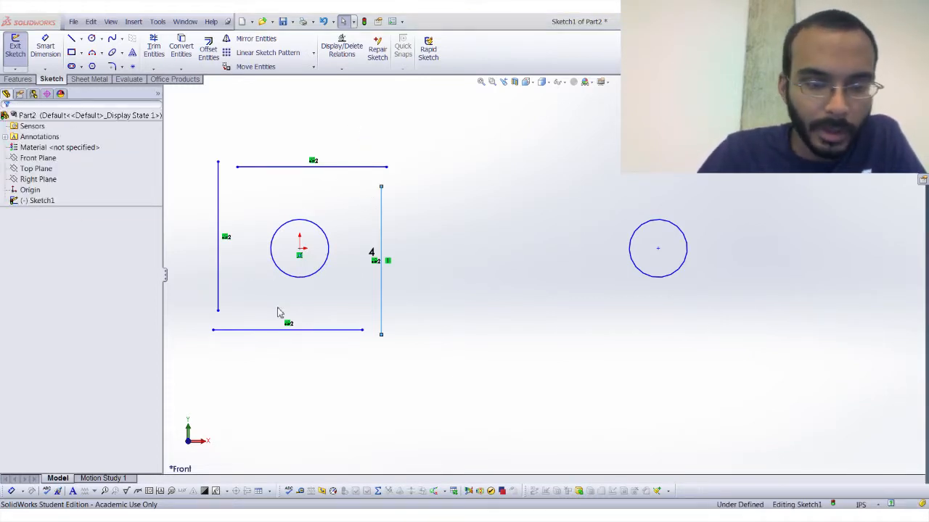
pyautogui.press('Escape')
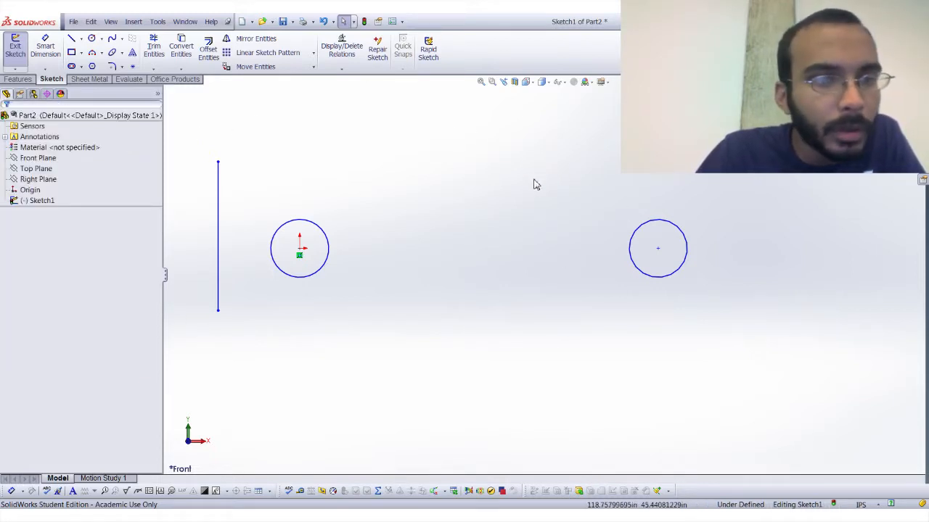
pyautogui.hotkey('ctrl', 'z')
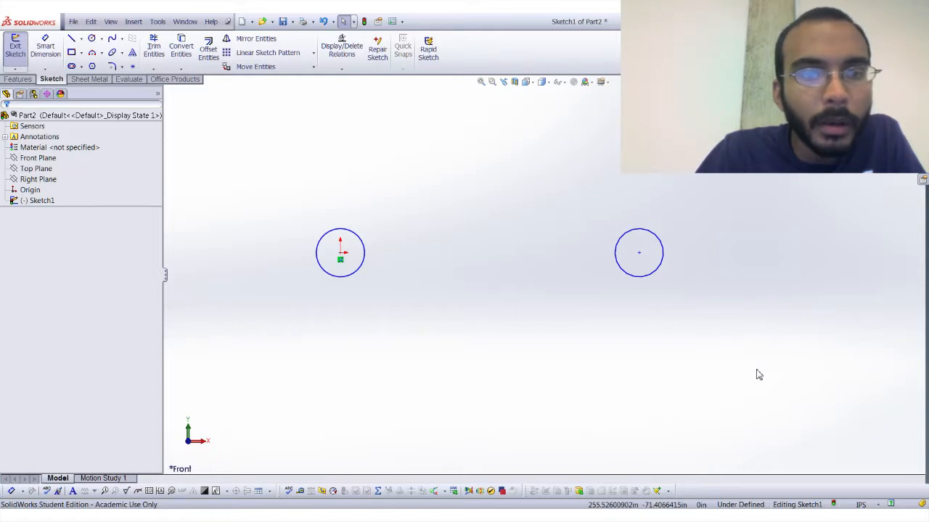
# Remove the circle on the far side of the sketch, keeping only the one centred on the origin.
pyautogui.hotkey('ctrl', 'z')
pyautogui.press('Escape')
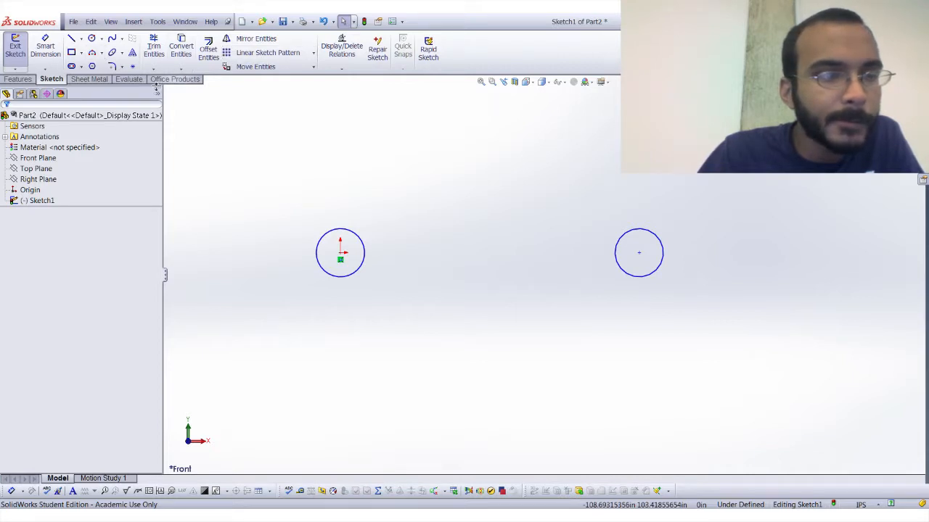
pyautogui.hotkey('ctrl', 'z')
pyautogui.hotkey('ctrl', 'v')
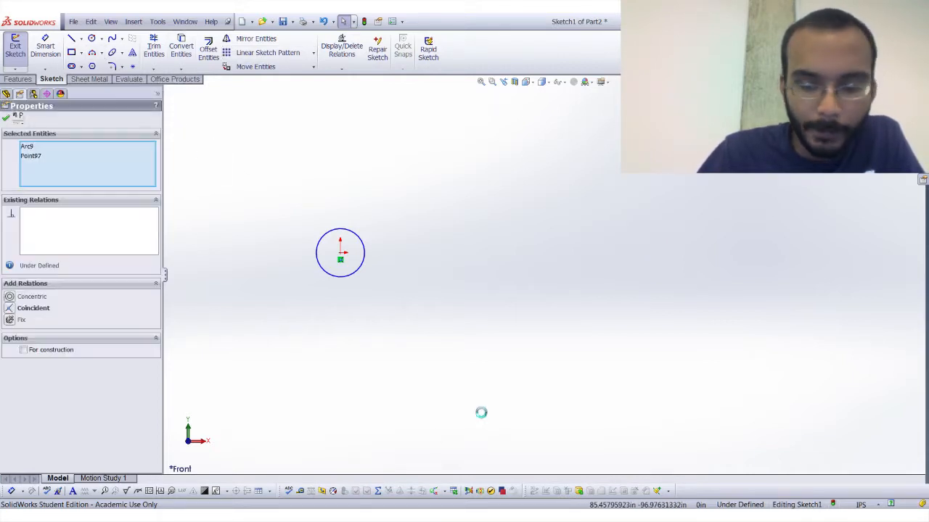
pyautogui.press('Escape')
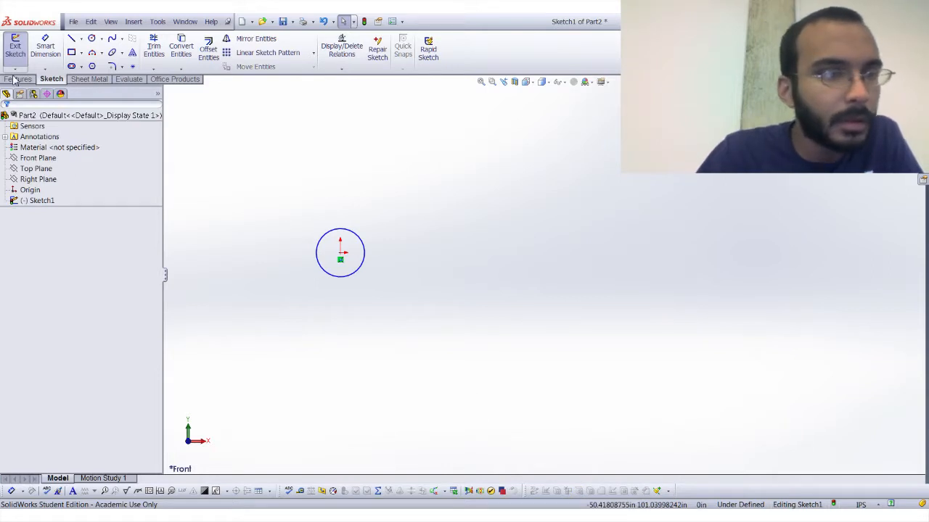
# Switch to Part1 with the extruded copper block and bring up the feature modelling commands.
pyautogui.click(71, 52)
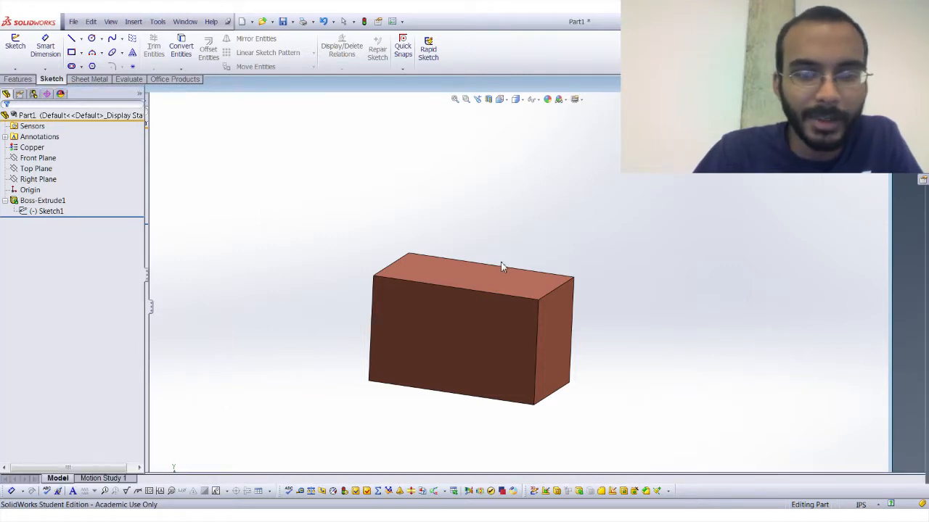
pyautogui.click(18, 79)
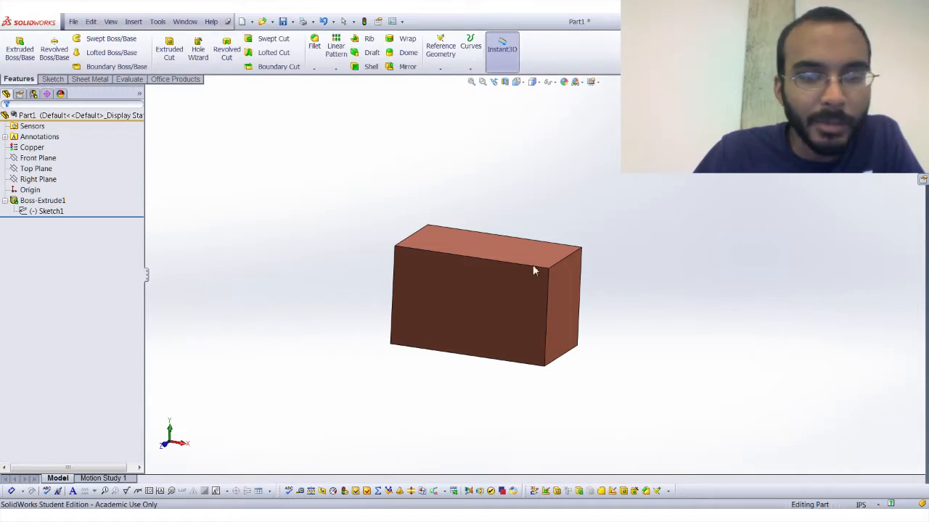
pyautogui.moveTo(446, 245); pyautogui.dragTo(394, 174, button='middle')
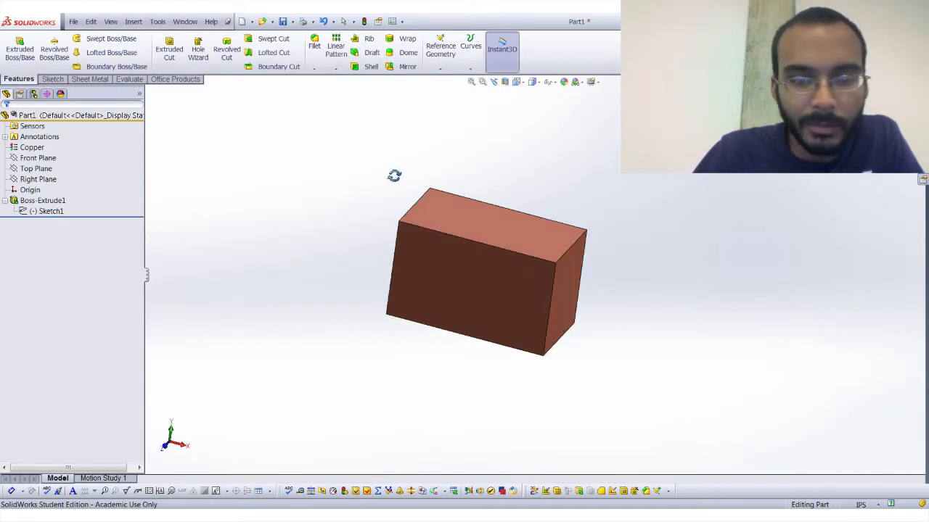
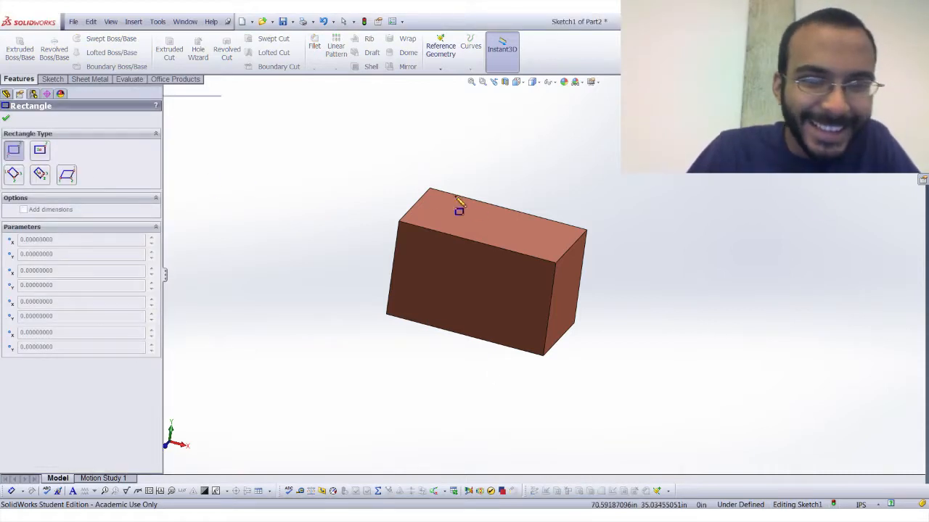
# Sketch a corner rectangle in Part2 about 167 in wide and 107 in high, just beside the origin.
pyautogui.click(349, 140)
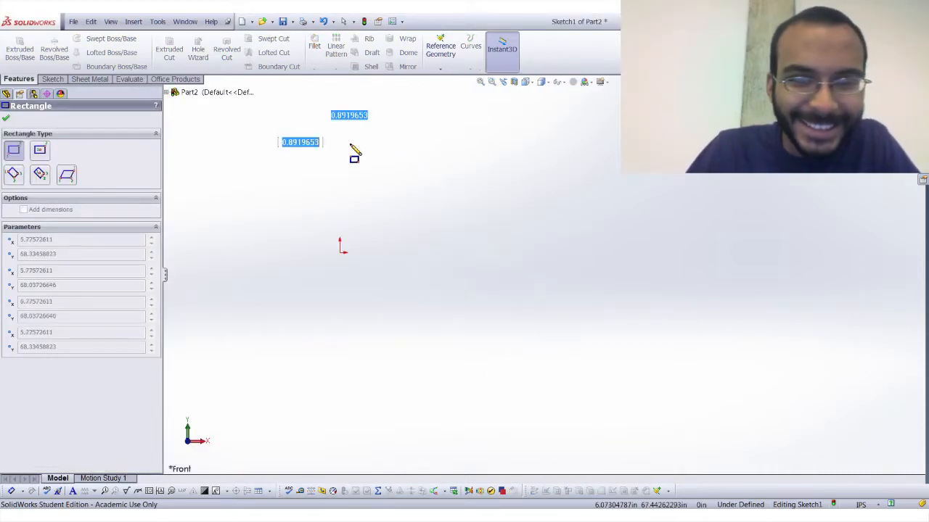
pyautogui.click(621, 315)
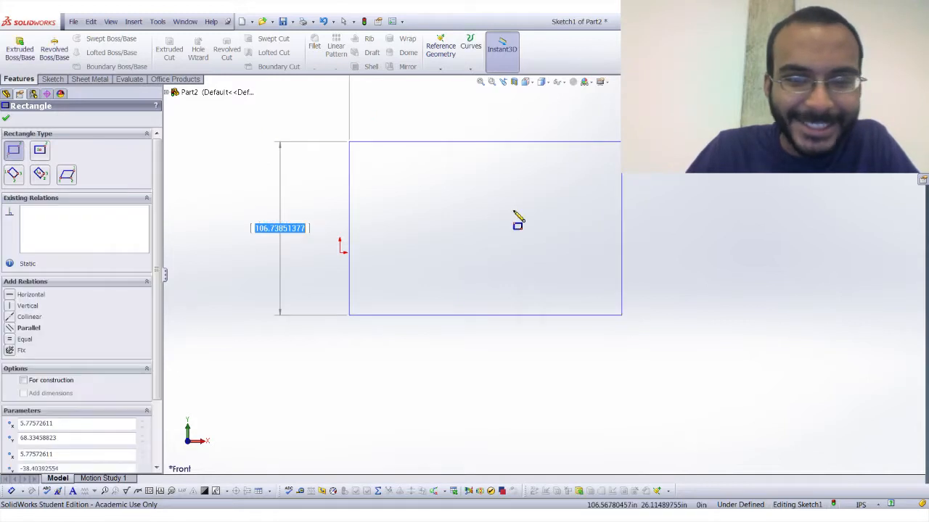
pyautogui.click(6, 119)
# Dimension the rectangle's upper horizontal edge and set its length to 2 in.
pyautogui.click(52, 78)
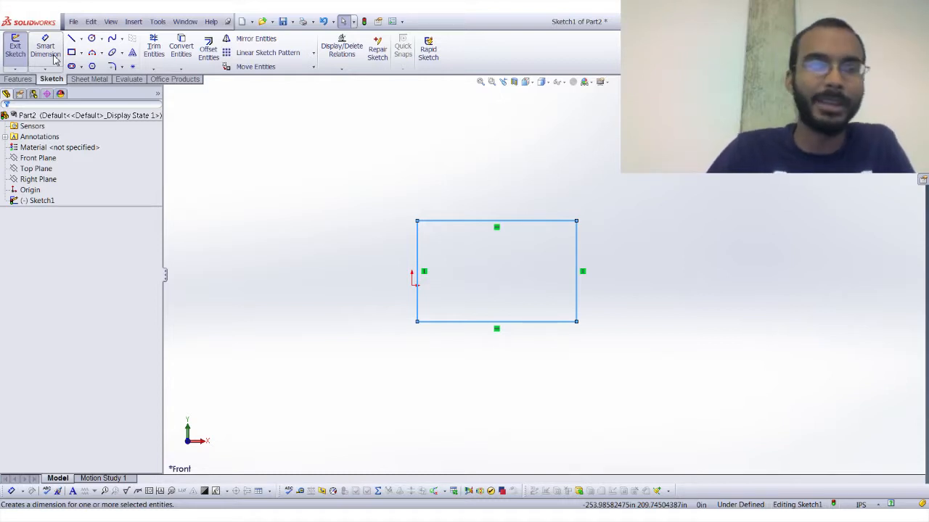
pyautogui.click(54, 58)
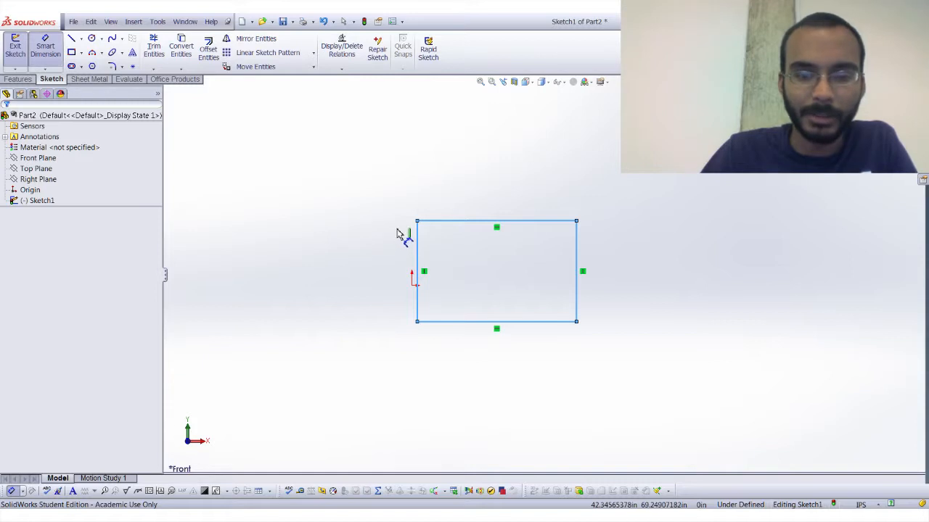
pyautogui.scroll(-3, 417, 223)
pyautogui.click(421, 229)
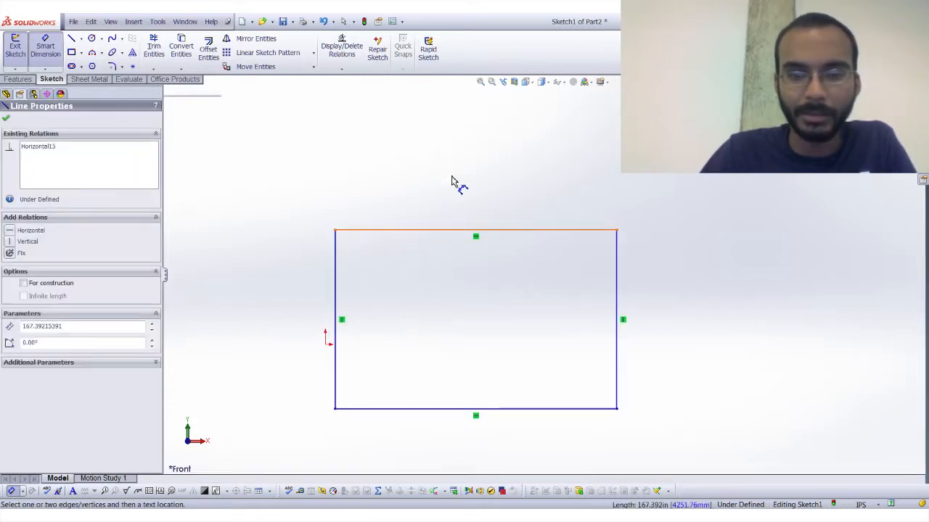
pyautogui.click(464, 177)
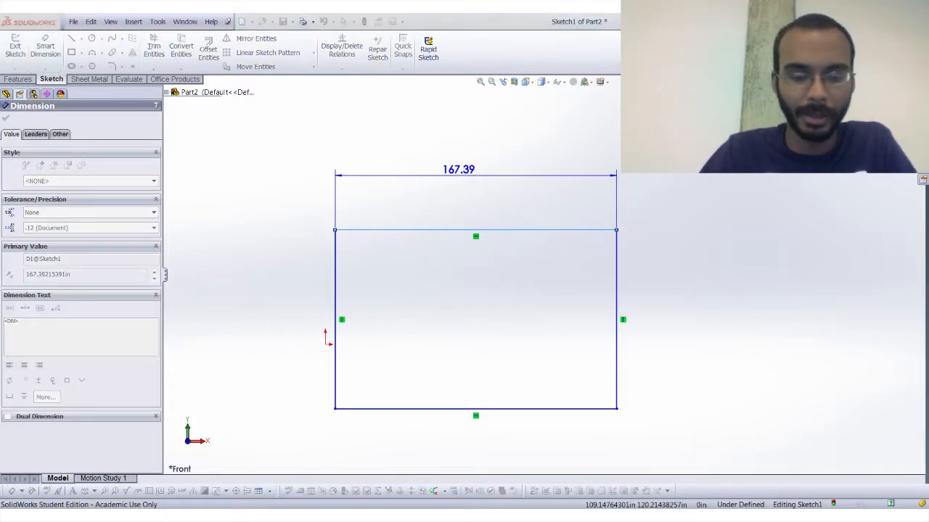
pyautogui.write('2')
pyautogui.click(483, 169)
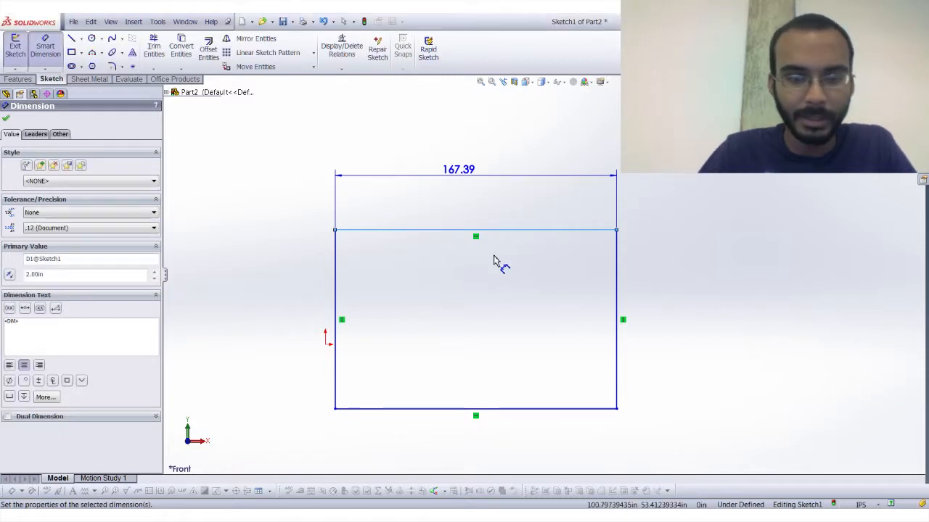
# Dimension the rectangle's vertical edge, set its length to 4 in, and move the width dimension closer to the rectangle.
pyautogui.click(432, 298)
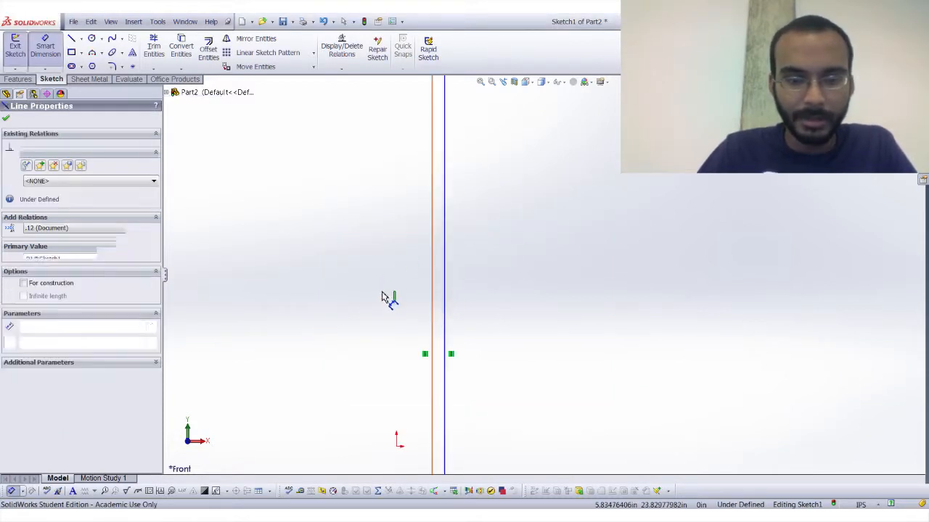
pyautogui.click(353, 289)
pyautogui.write('4')
pyautogui.press('Return')
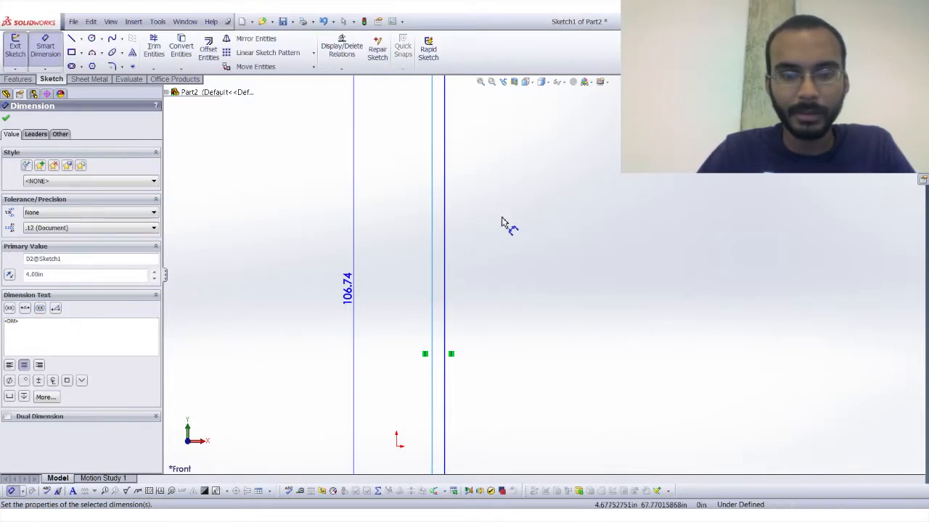
pyautogui.press('Escape')
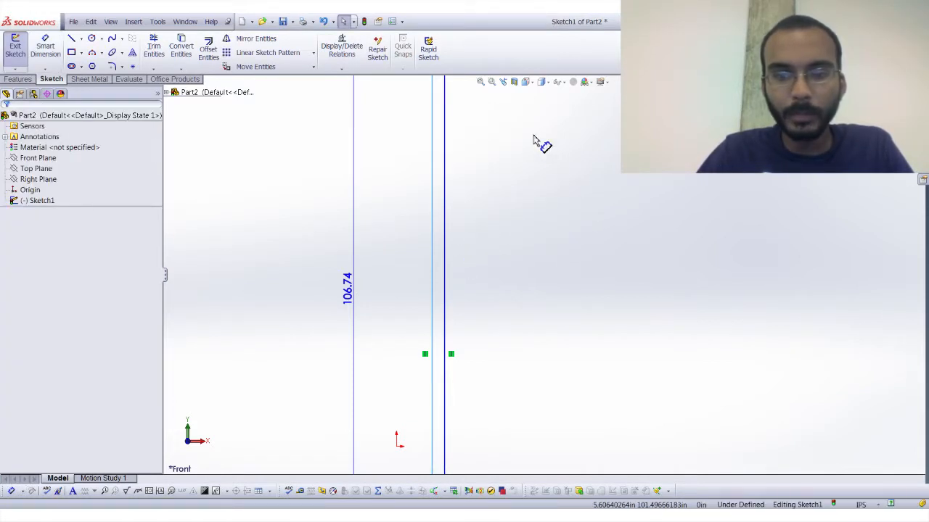
pyautogui.scroll(5, 533, 142)
pyautogui.click(533, 265)
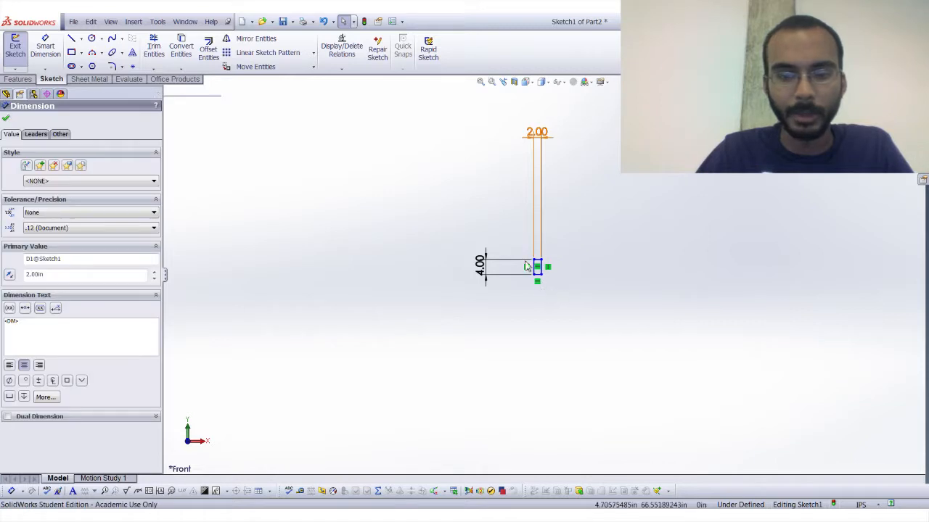
pyautogui.click(575, 292)
# Sketch a circle about 7.4 in in diameter to the right of the rectangle.
pyautogui.scroll(-6, 551, 290)
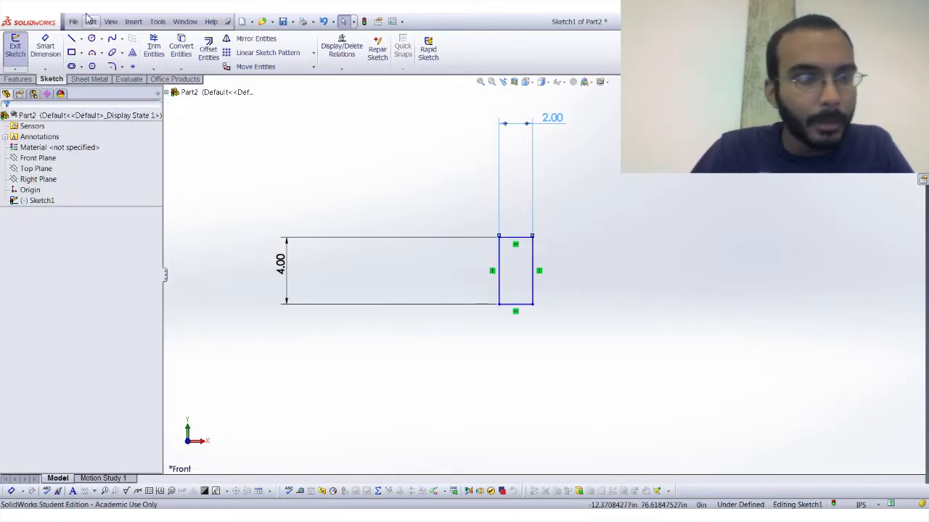
pyautogui.click(91, 38)
pyautogui.click(631, 280)
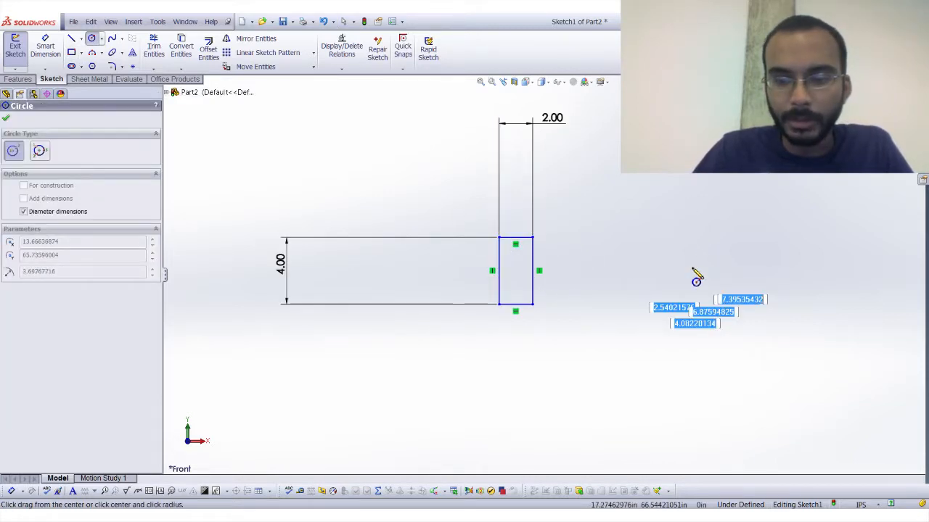
pyautogui.click(692, 268)
pyautogui.press('Escape')
# Dimension the circle above its outline and set its diameter to 4 in.
pyautogui.click(45, 48)
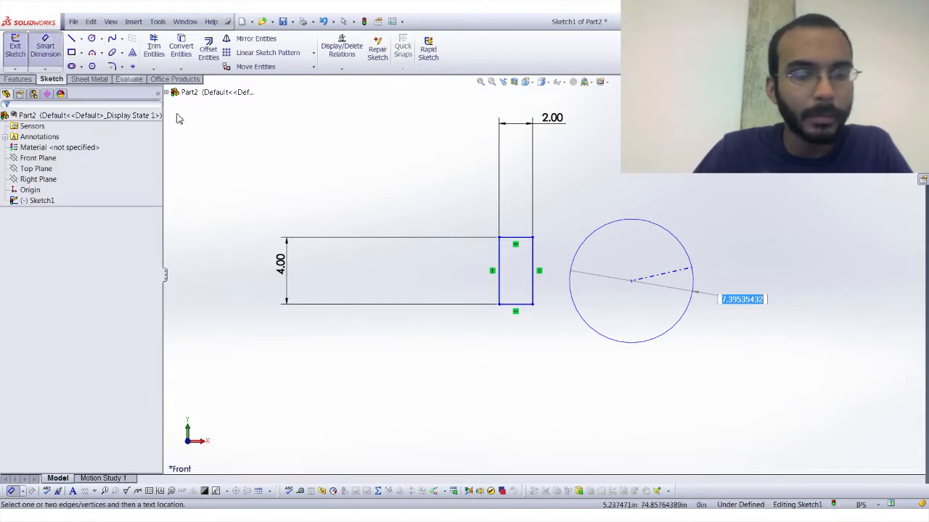
pyautogui.click(693, 264)
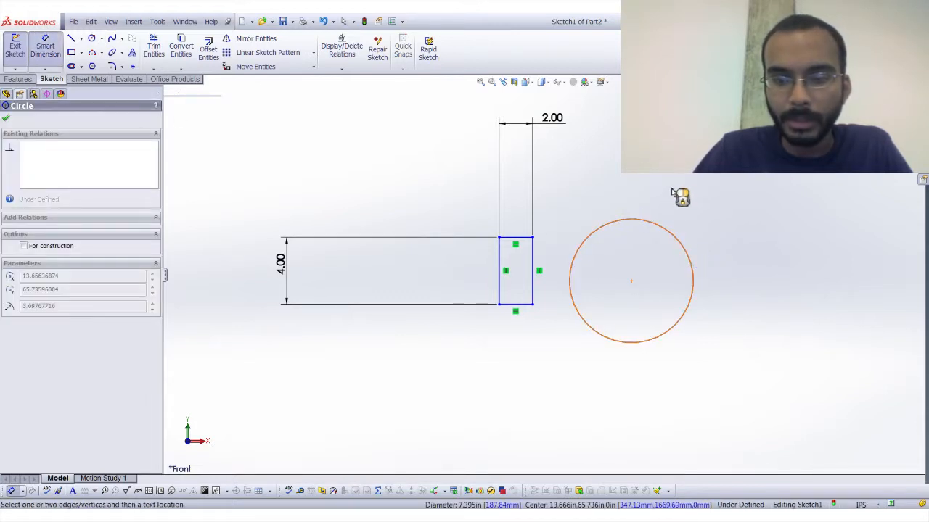
pyautogui.click(679, 196)
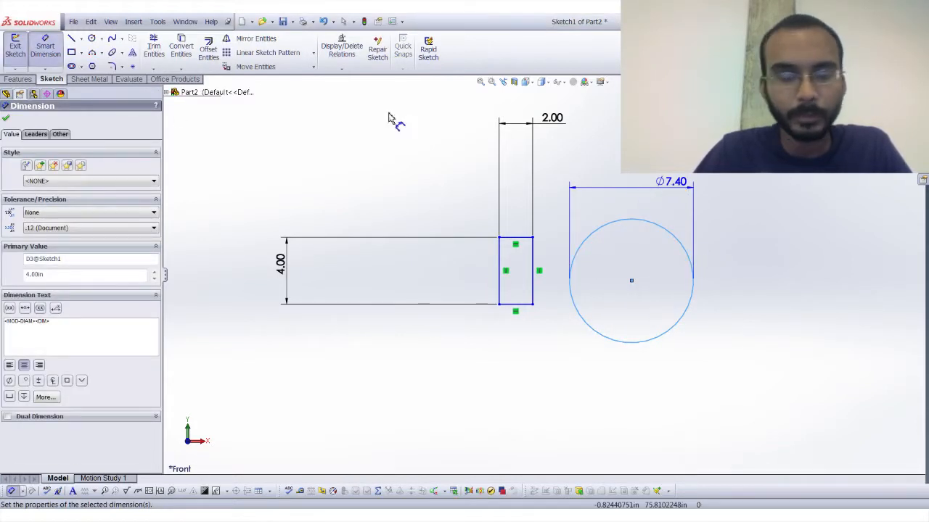
pyautogui.press('Escape')
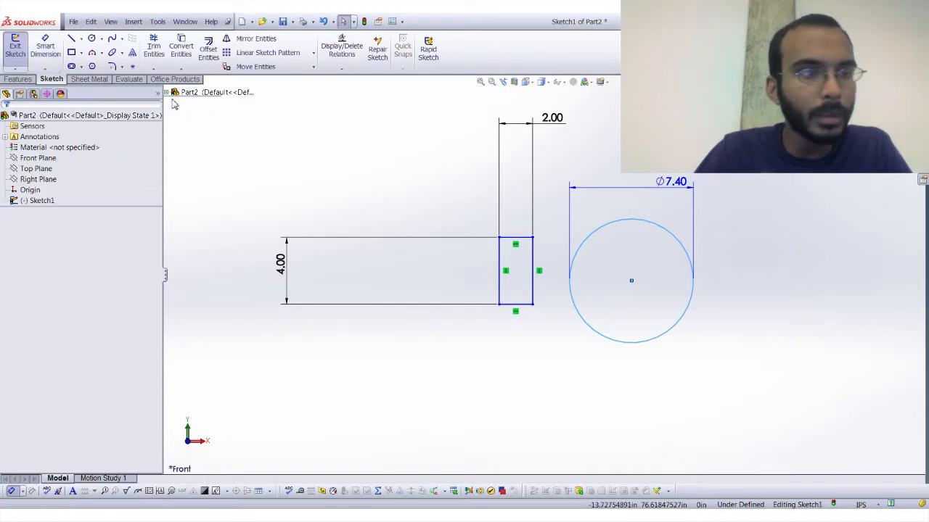
# Sketch a second circle below the 4 in circle with its diameter set to 3 in during drawing.
pyautogui.click(97, 44)
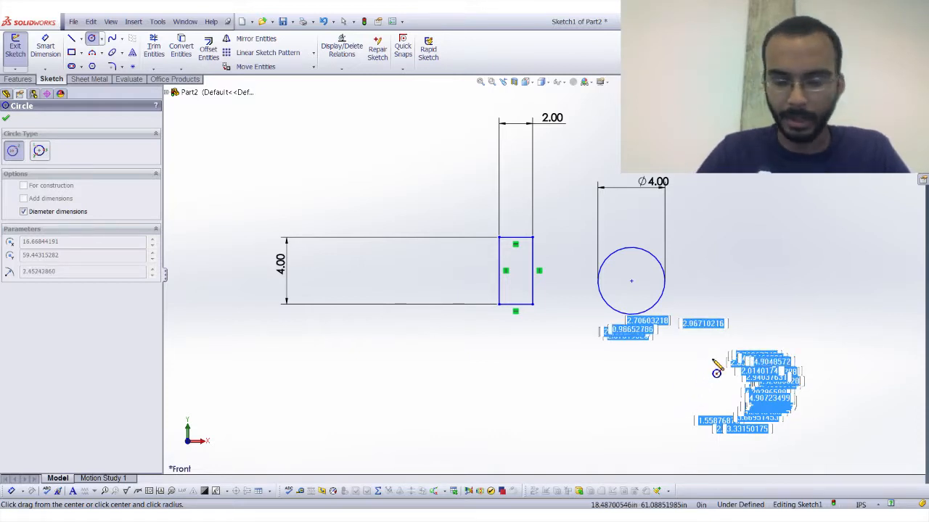
pyautogui.press('Return')
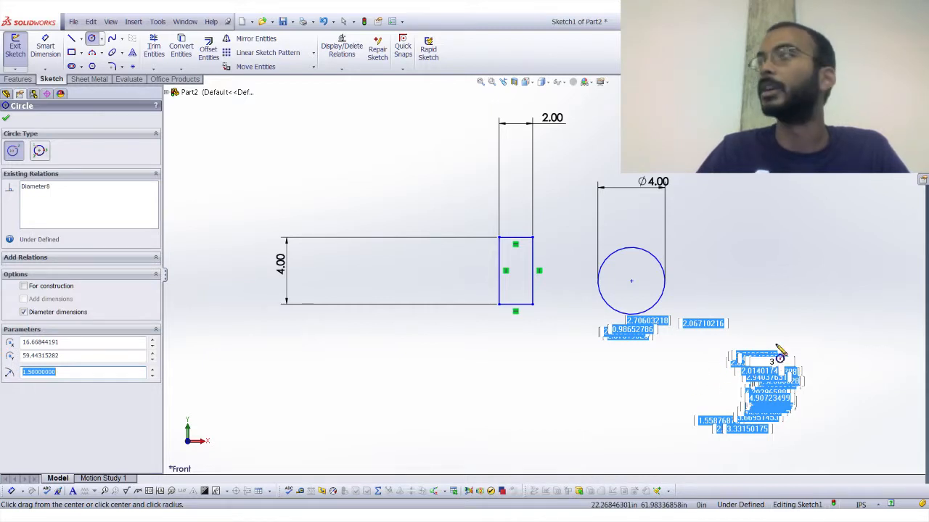
pyautogui.press('Escape')
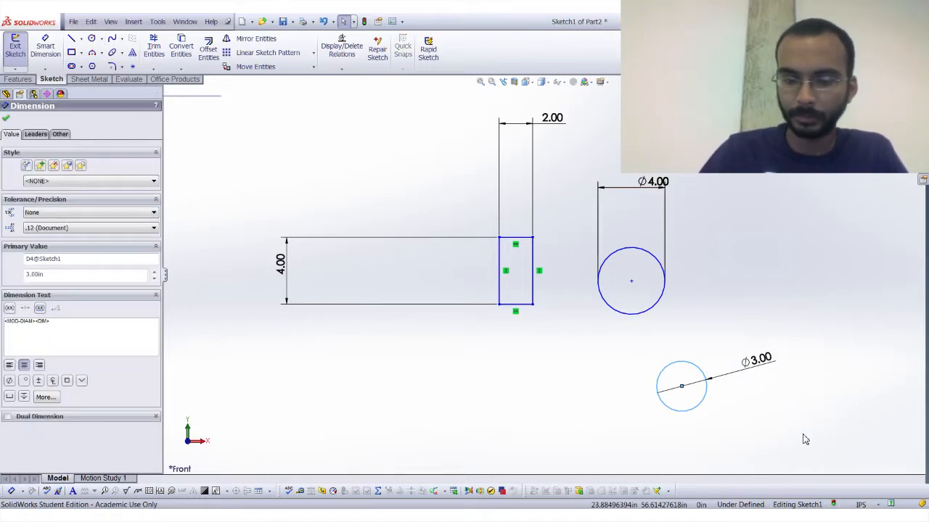
pyautogui.press('Escape')
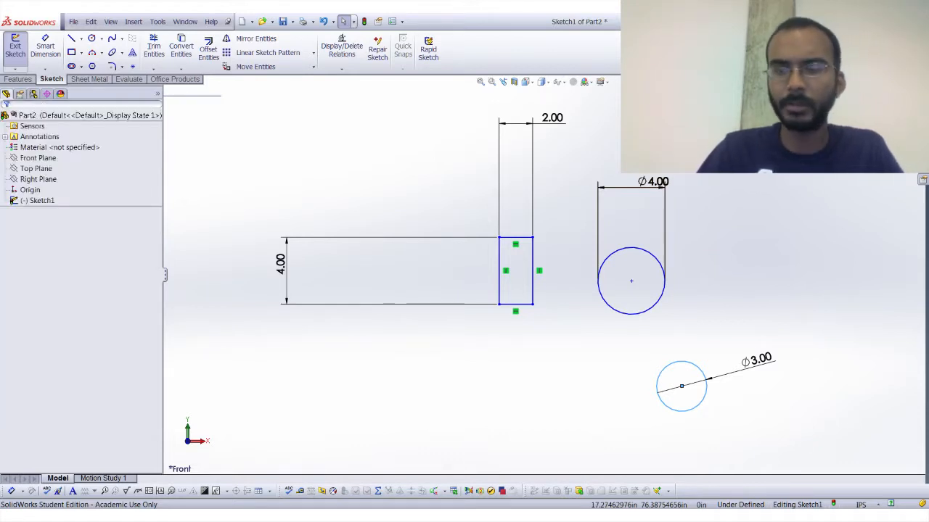
# Move the 4 in diameter dimension closer to its circle and shift the circle slightly upward by its centre.
pyautogui.click(653, 181)
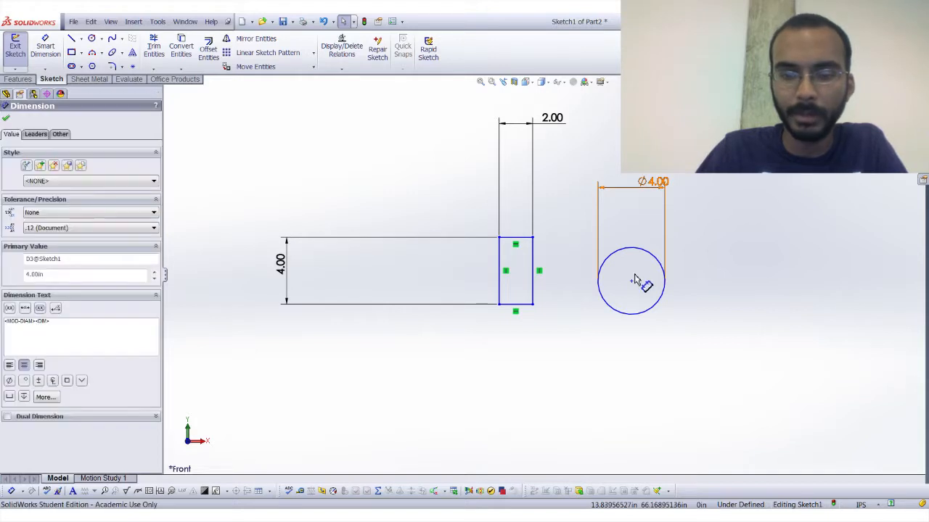
pyautogui.click(632, 281)
pyautogui.press('Escape')
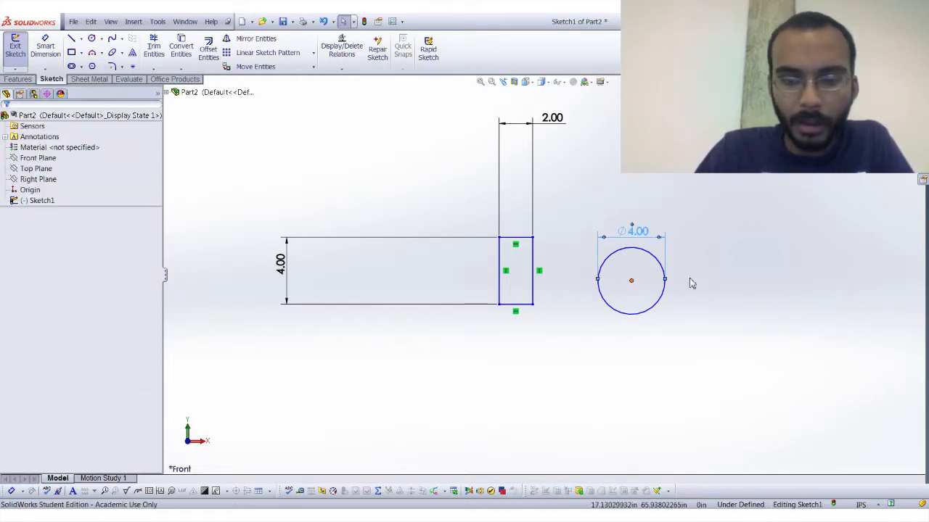
# Try positioning the circle's centre over the rectangle's middle, and move the circle back out to the rectangle's right.
pyautogui.click(632, 274)
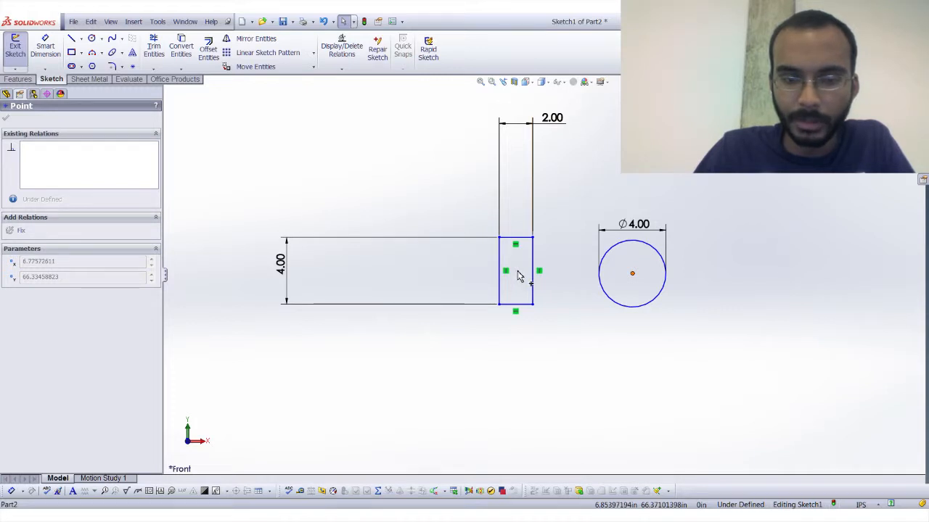
pyautogui.press('Escape')
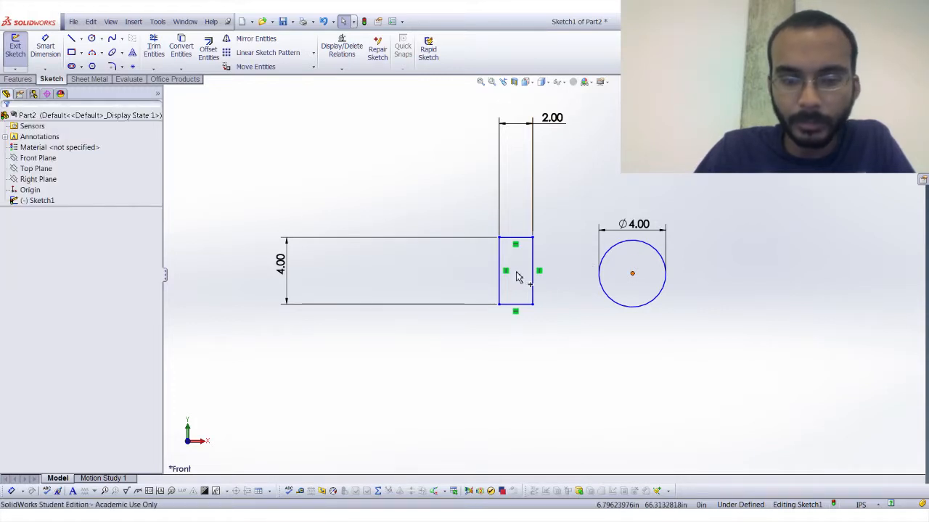
pyautogui.click(517, 273)
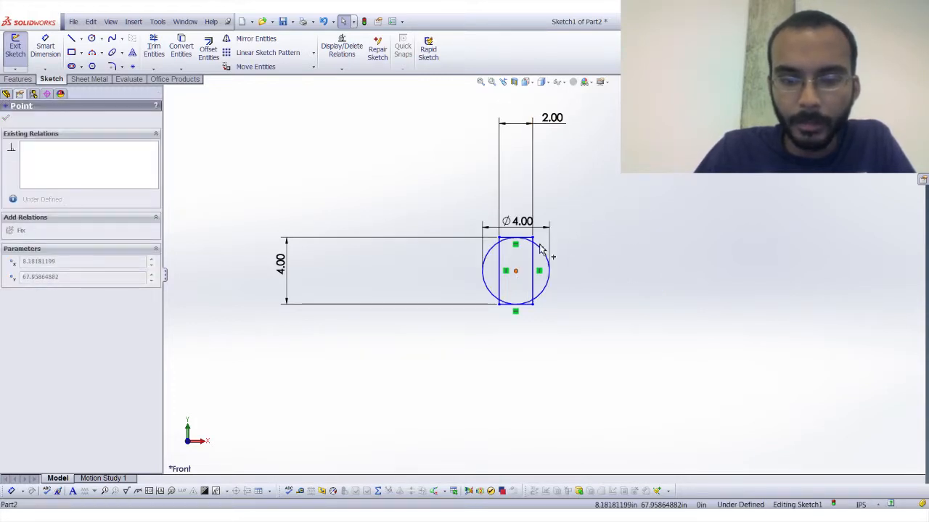
pyautogui.moveTo(540, 244); pyautogui.dragTo(616, 279)
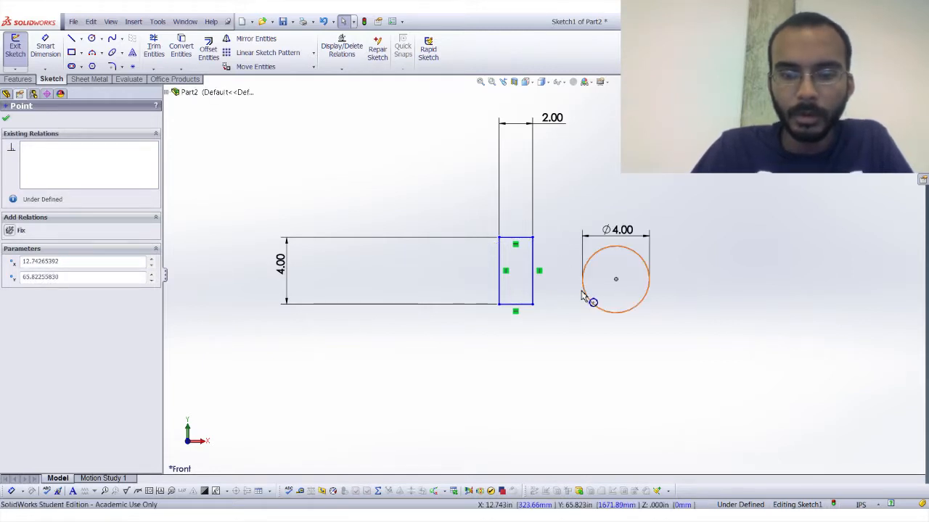
# Add a Tangent relation between the 4 in circle and the rectangle's right edge.
pyautogui.click(585, 298)
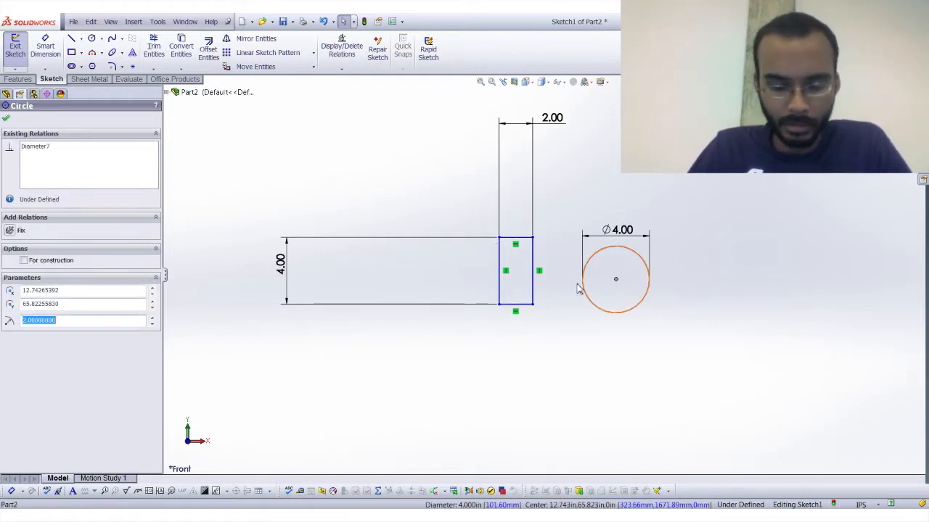
pyautogui.keyDown('ctrl'); pyautogui.click(533, 291); pyautogui.keyUp('ctrl')
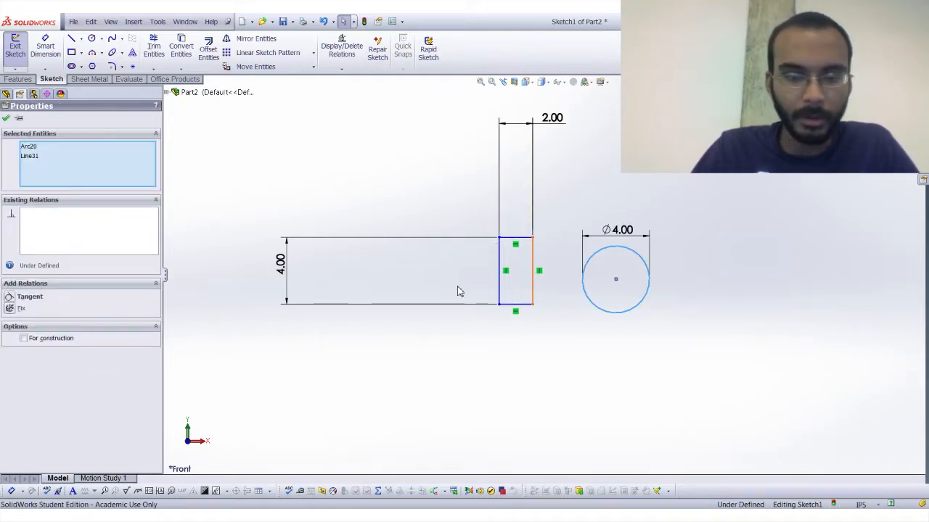
pyautogui.click(9, 299)
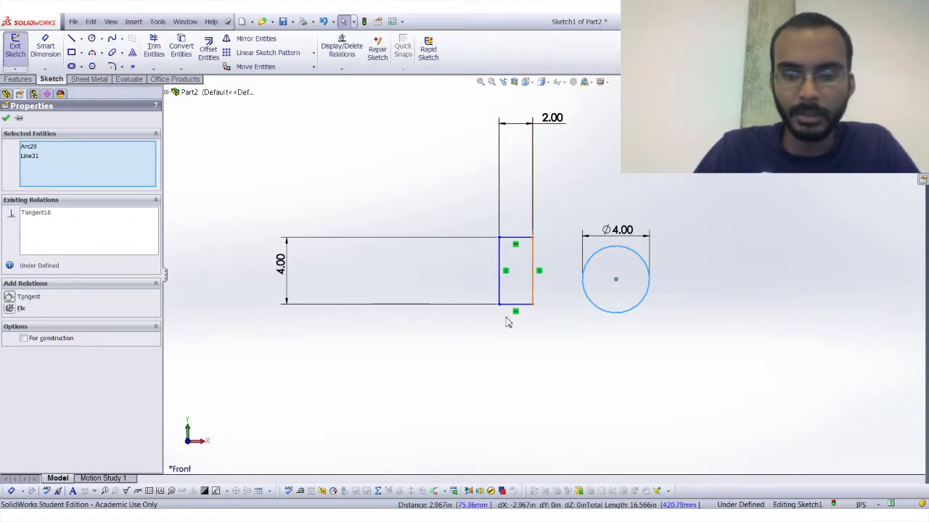
pyautogui.click(6, 119)
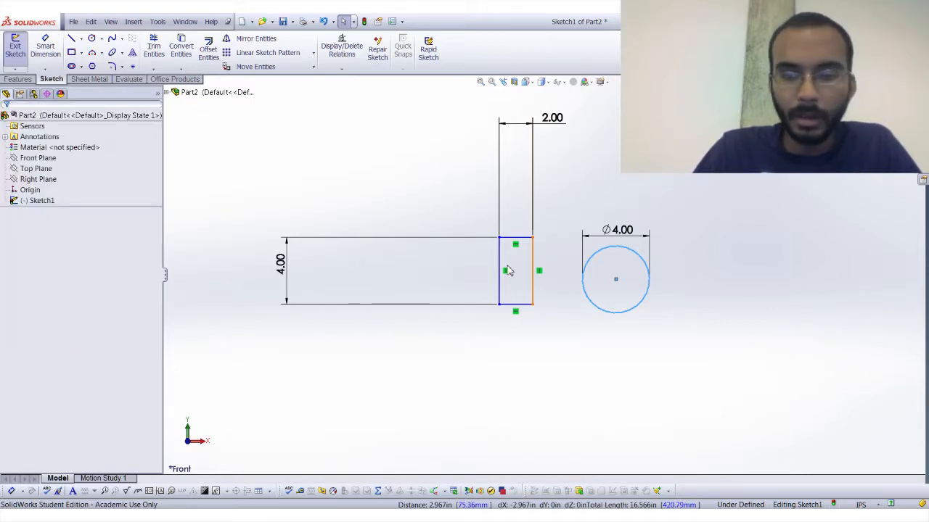
# Move the tangent circle by its centre level with the rectangle's mid-height, and bring the rectangle's height dimension closer.
pyautogui.click(565, 279)
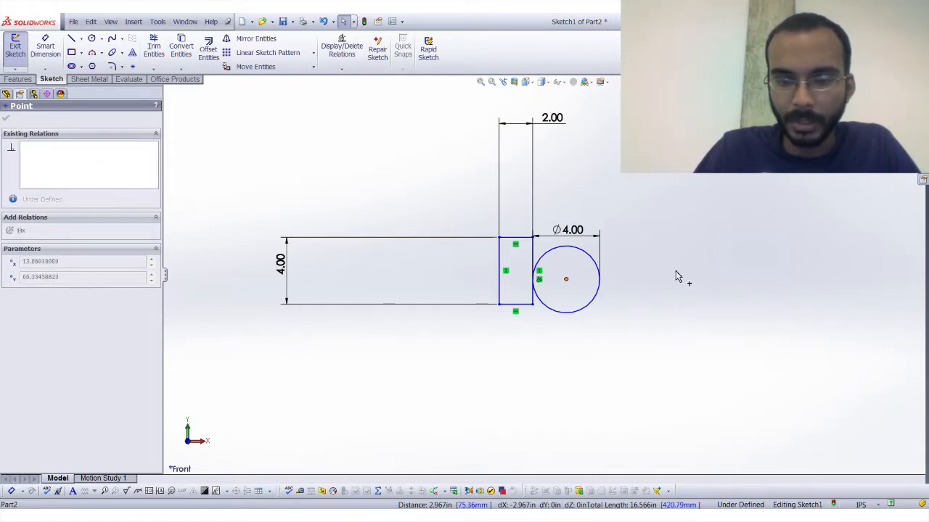
pyautogui.click(516, 270)
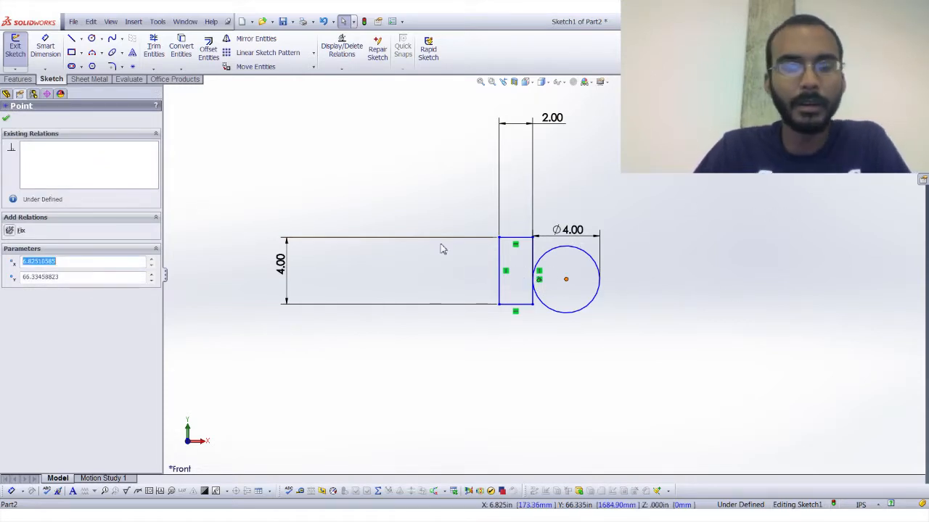
pyautogui.click(5, 118)
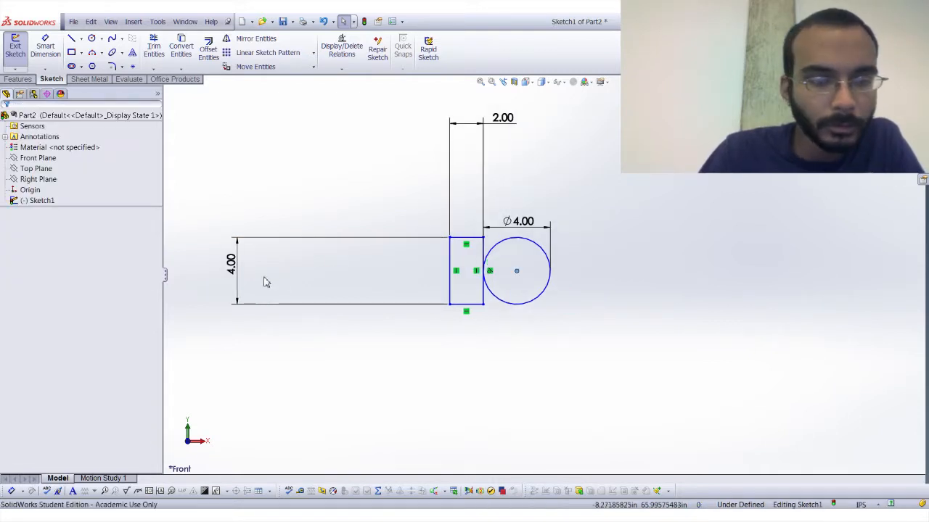
pyautogui.moveTo(234, 272); pyautogui.dragTo(402, 273)
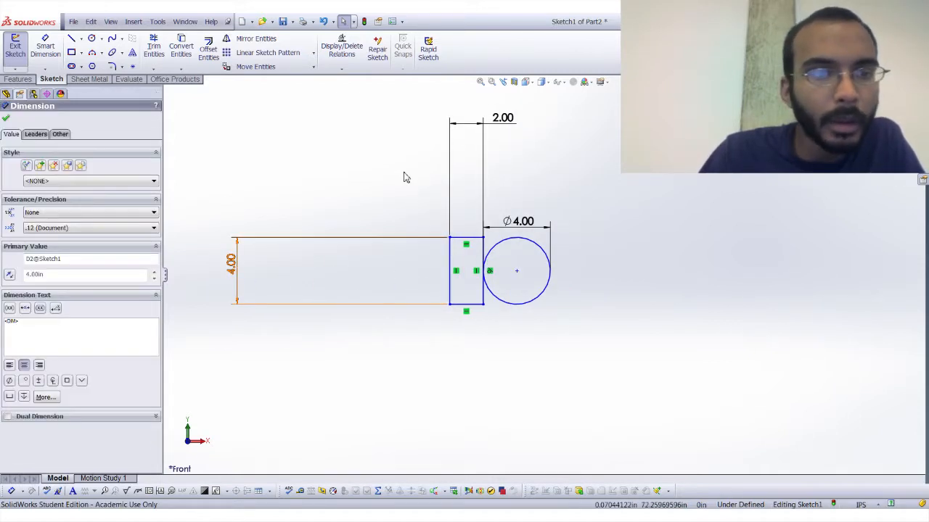
# Bring the rectangle's 4 in height dimension nearer its edge and delete the tangent circle.
pyautogui.click(402, 174)
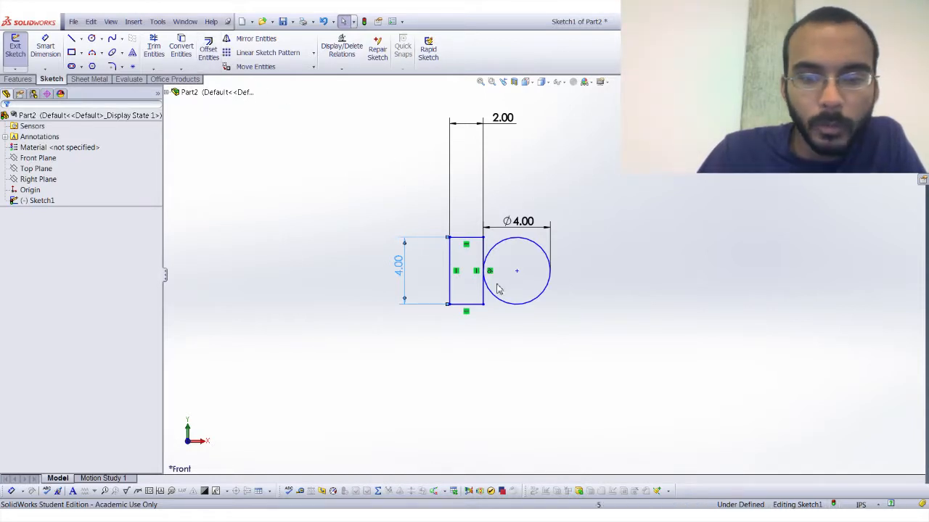
pyautogui.click(546, 259)
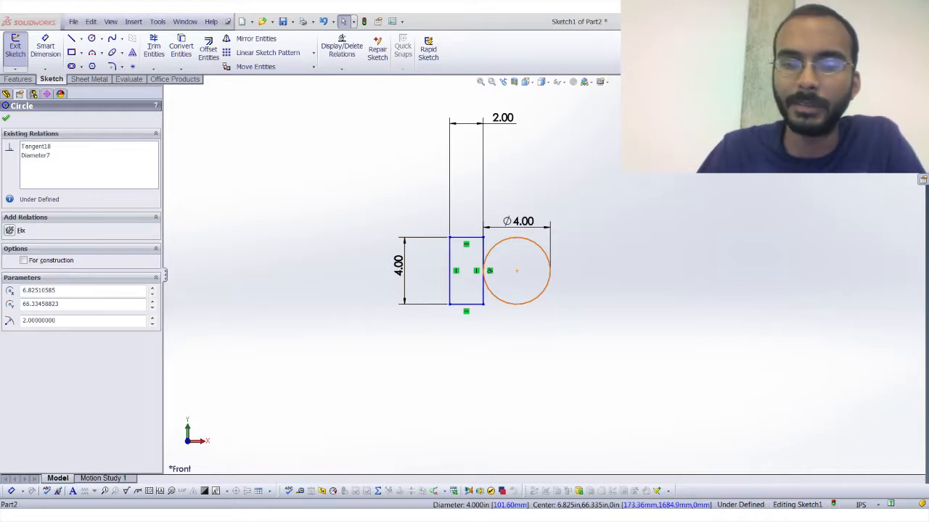
pyautogui.press('Escape')
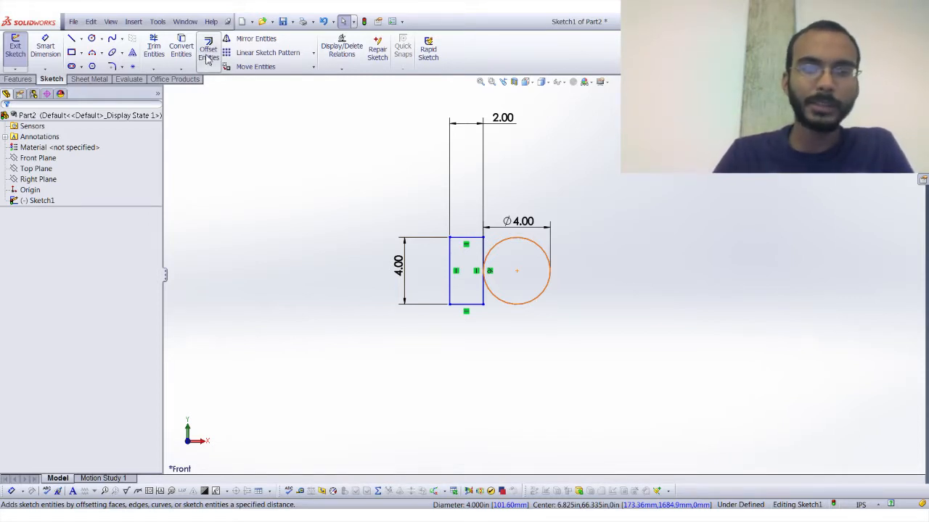
# Offset the rectangle inward by 0.125 in, using Reverse with Add dimensions and Select chain enabled.
pyautogui.click(208, 60)
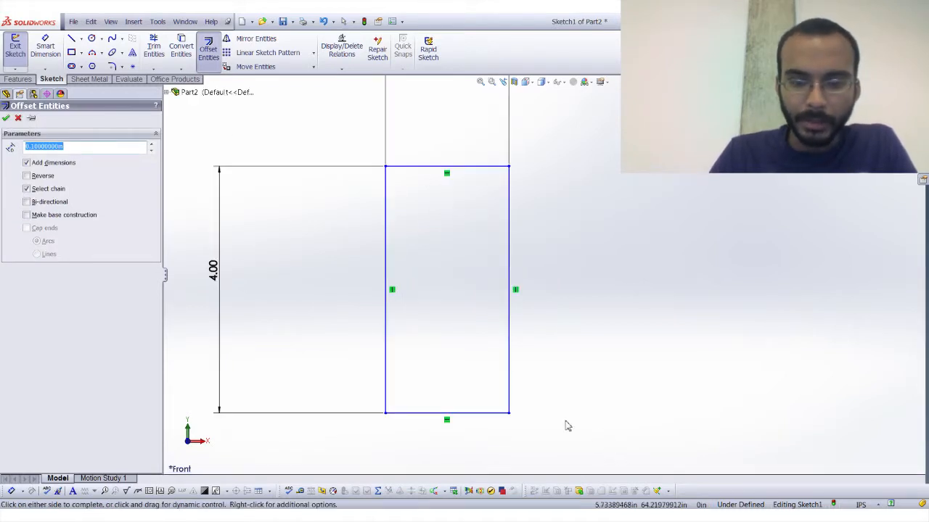
pyautogui.click(44, 176)
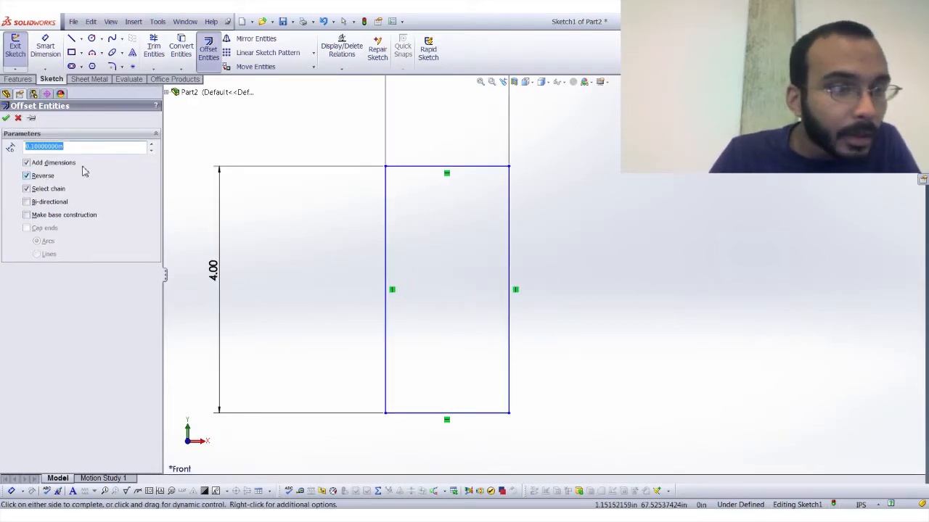
pyautogui.moveTo(84, 149); pyautogui.dragTo(2, 155)
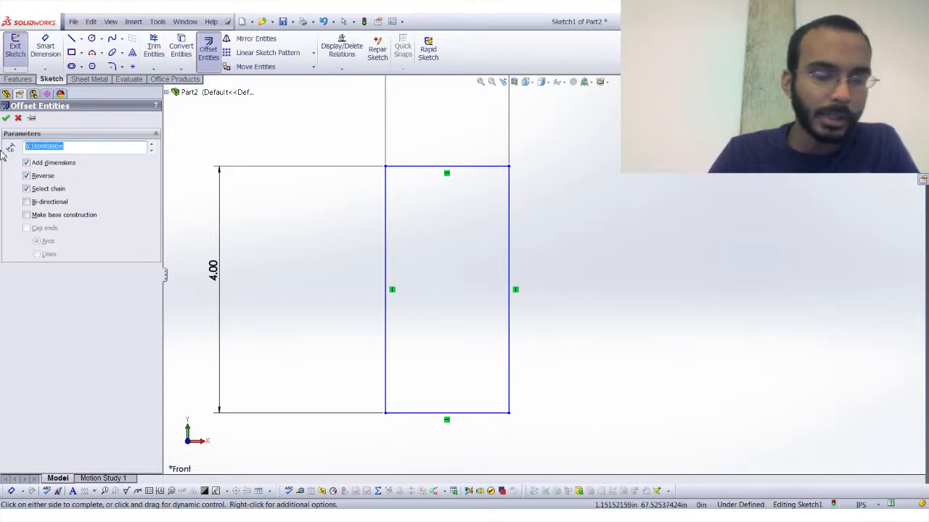
pyautogui.write('.125')
pyautogui.press('Return')
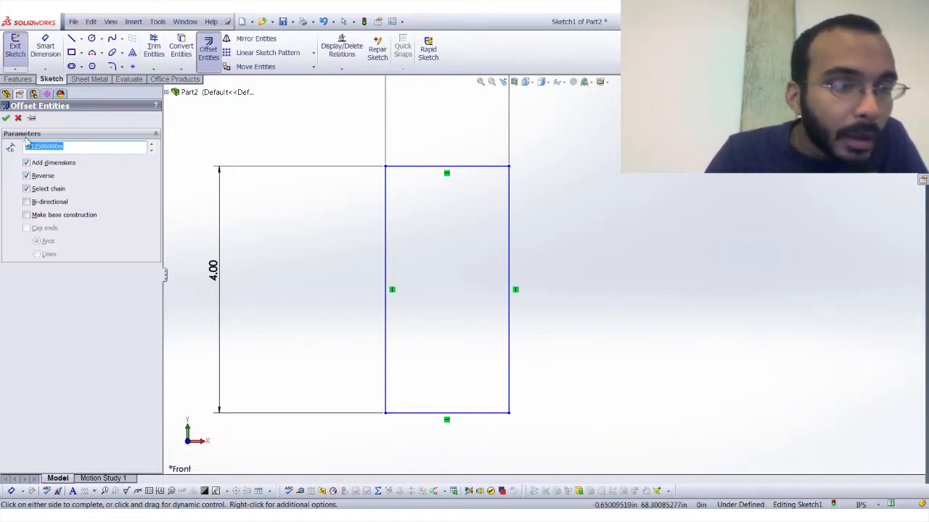
pyautogui.click(6, 118)
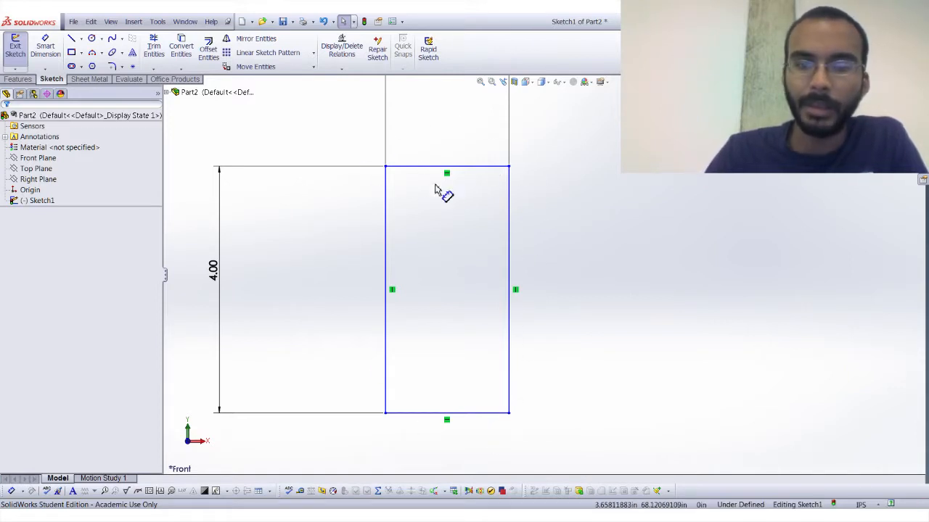
pyautogui.hotkey('ctrl', 'z')
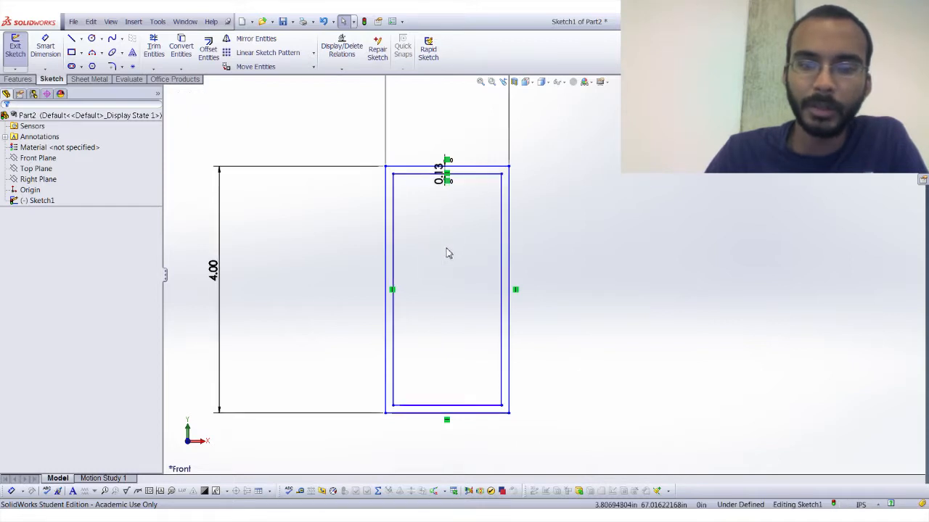
# Extrude the area between the two rectangles as a Blind boss 8 ft (96 in) deep.
pyautogui.click(22, 79)
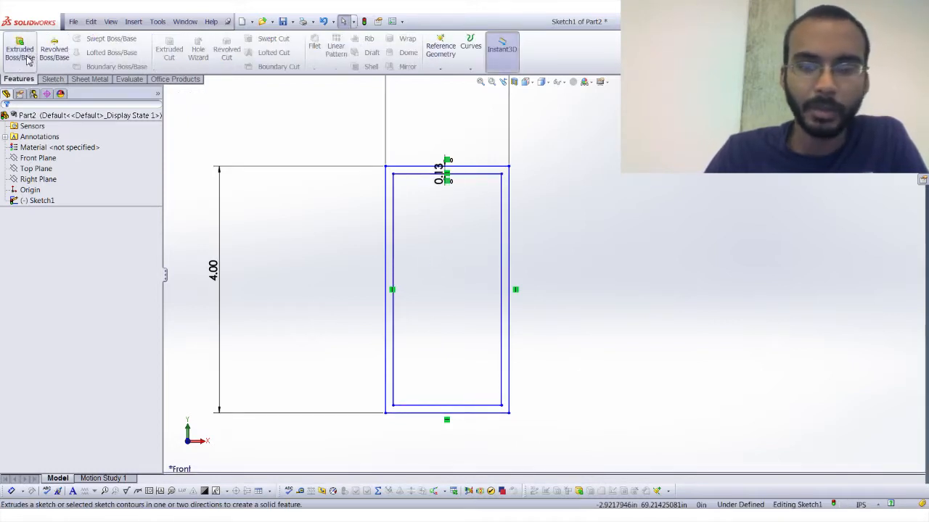
pyautogui.click(27, 62)
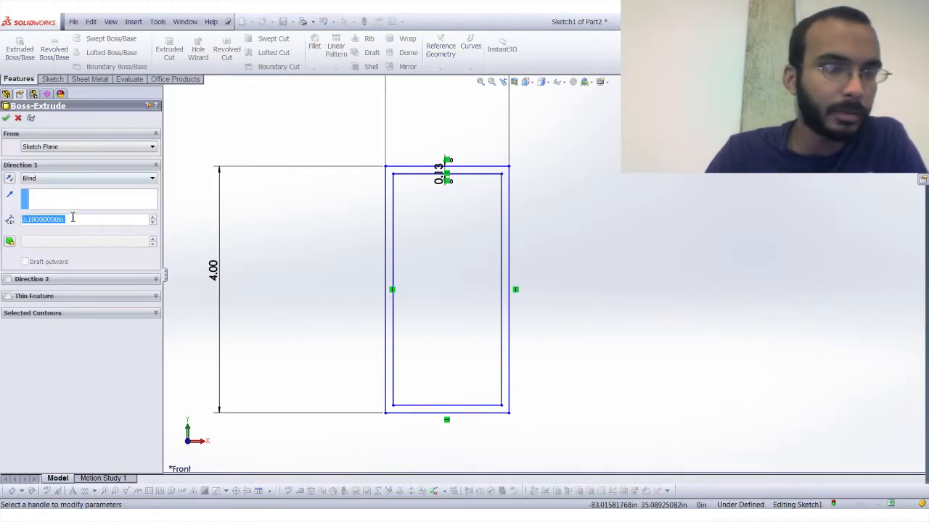
pyautogui.write('96')
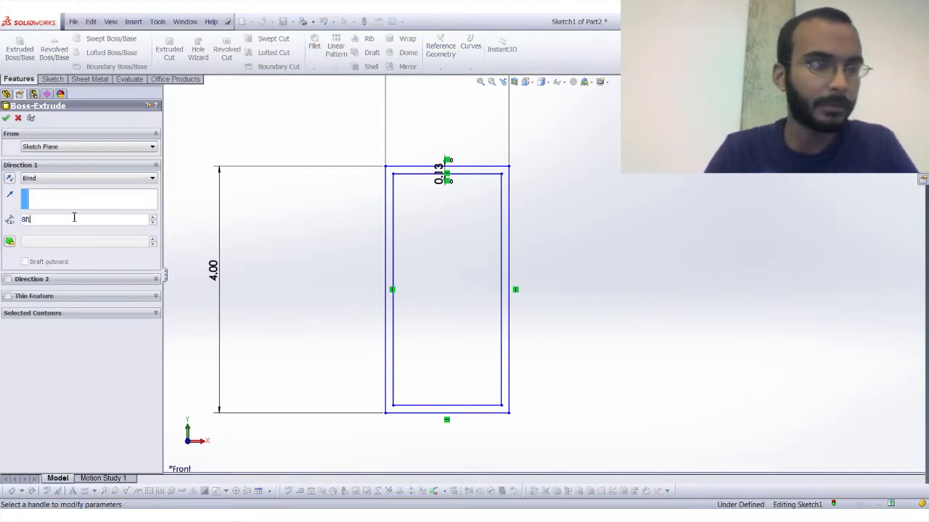
pyautogui.press('Return')
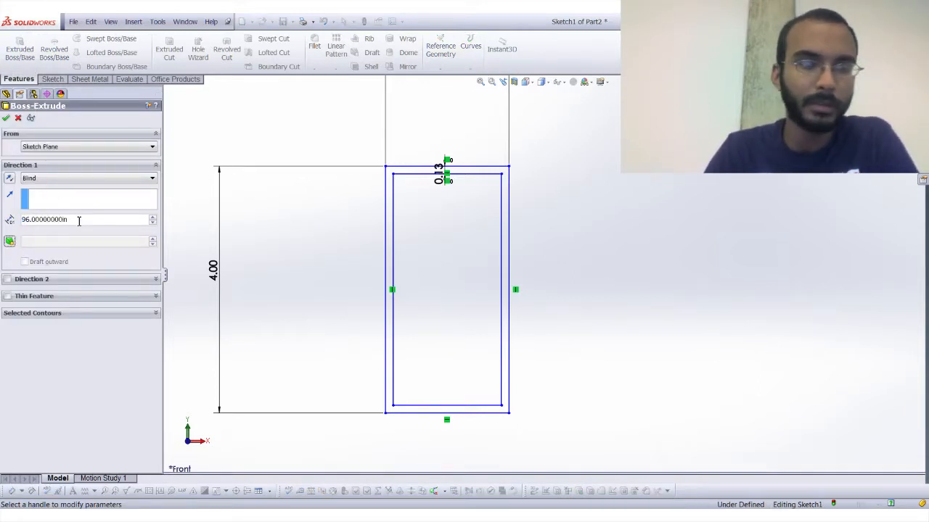
pyautogui.click(6, 118)
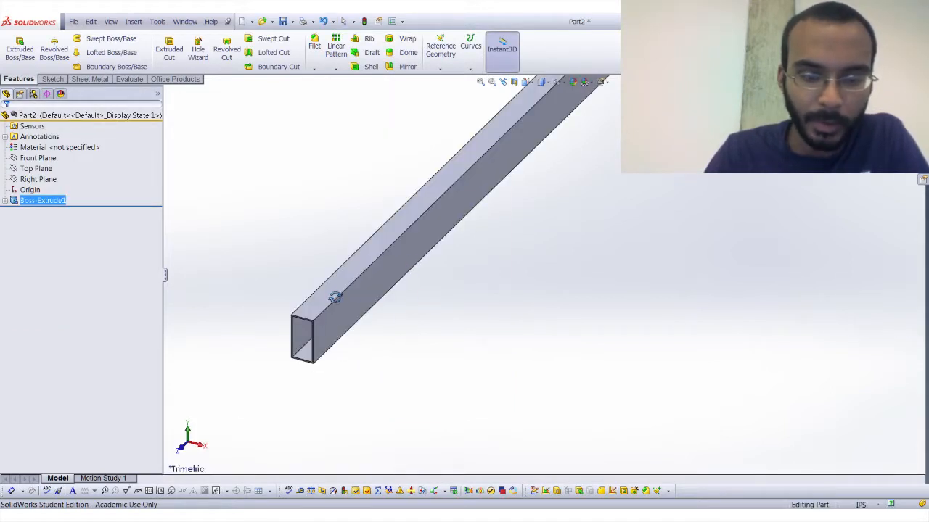
# Assign the material 6063-T6 to the rectangular tube part.
pyautogui.click(90, 149)
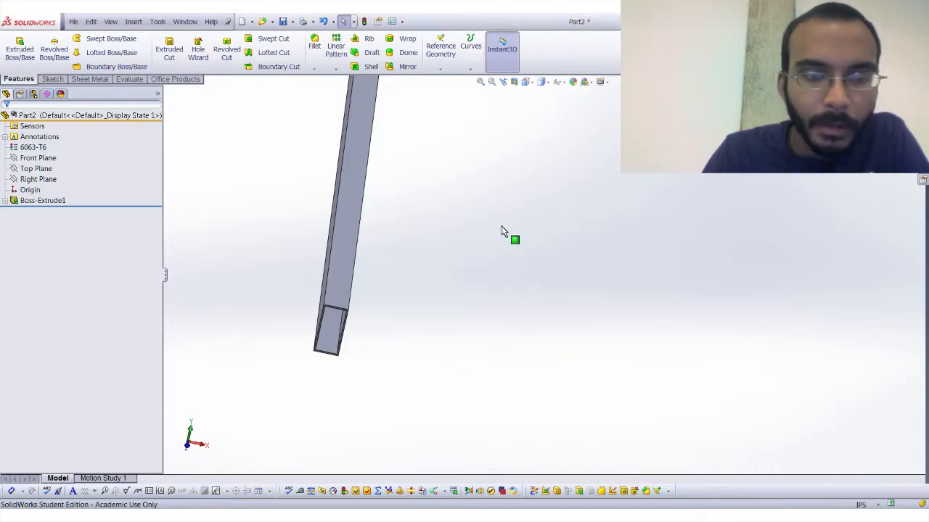
pyautogui.moveTo(501, 232); pyautogui.dragTo(486, 190, button='middle')
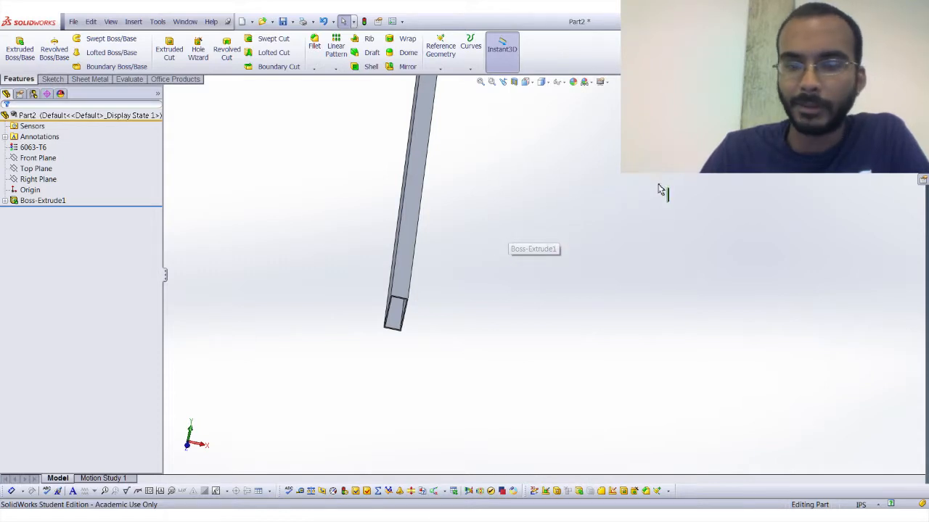
pyautogui.moveTo(661, 191); pyautogui.dragTo(585, 177, button='middle')
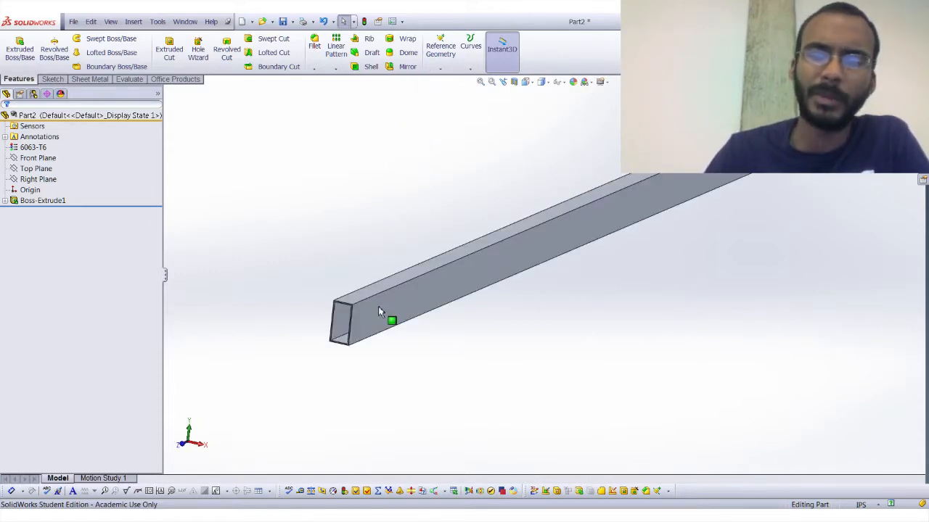
pyautogui.moveTo(346, 263); pyautogui.dragTo(346, 261, button='middle')
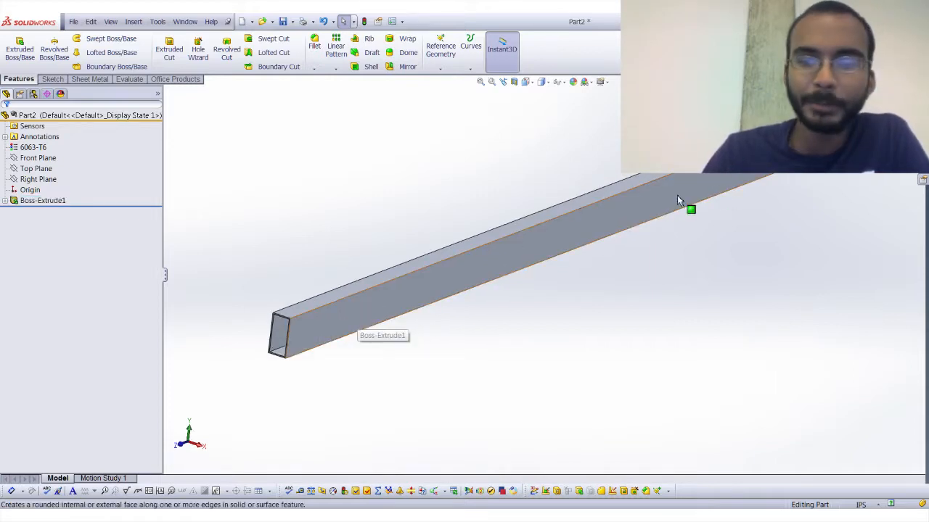
pyautogui.moveTo(366, 303); pyautogui.dragTo(408, 259, button='middle')
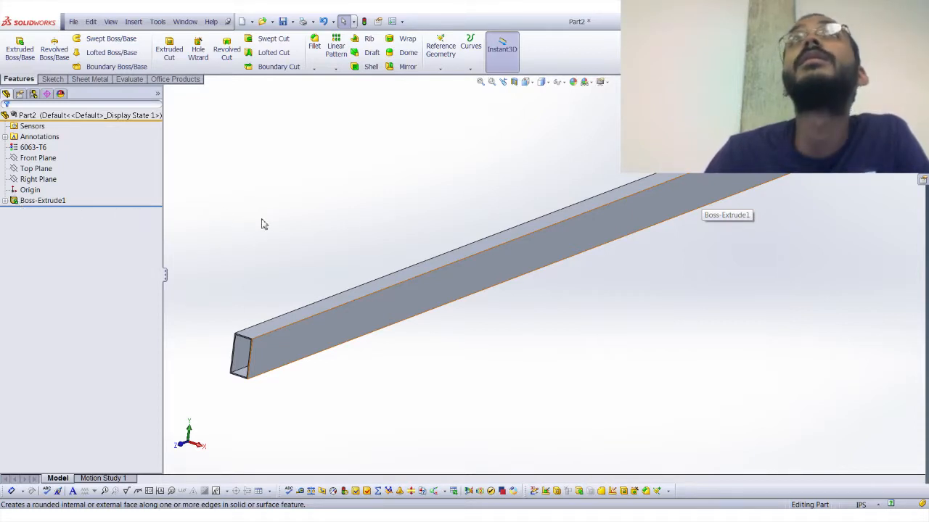
# Measure the tube's length between its two end faces.
pyautogui.click(51, 81)
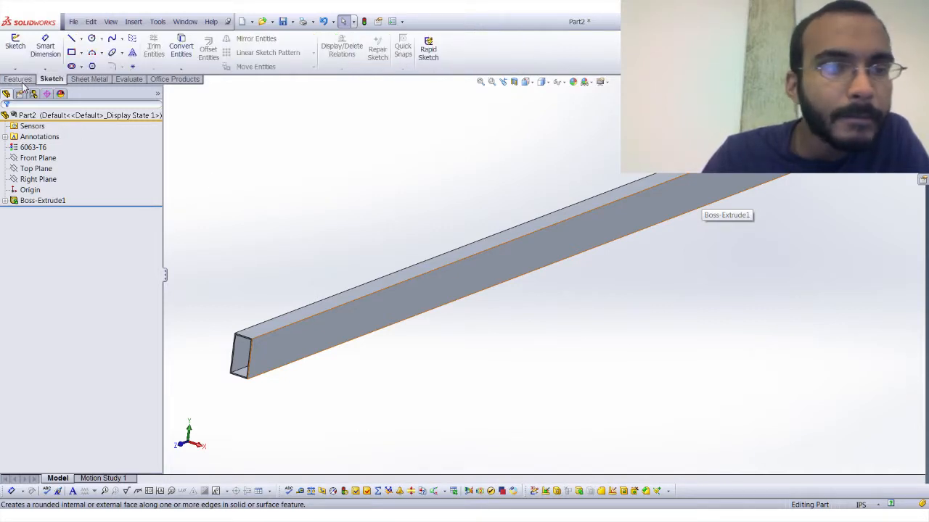
pyautogui.click(19, 80)
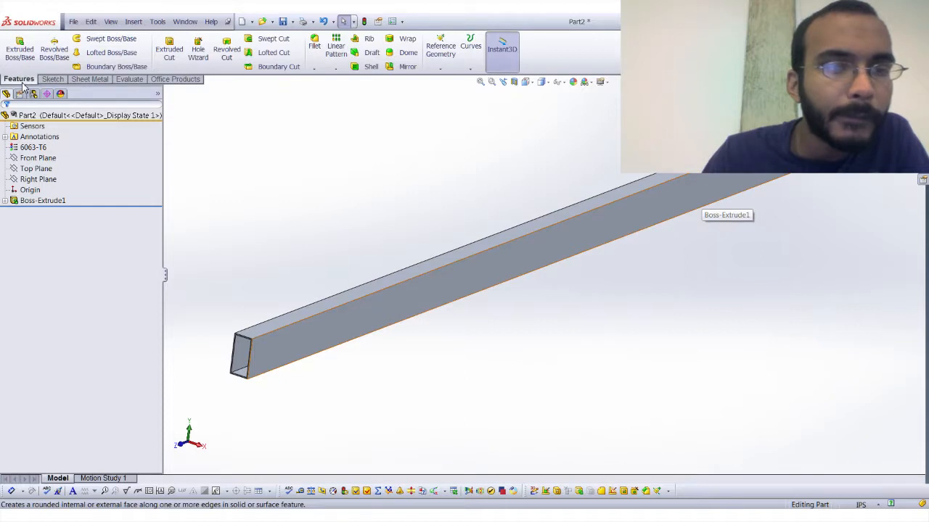
pyautogui.click(128, 80)
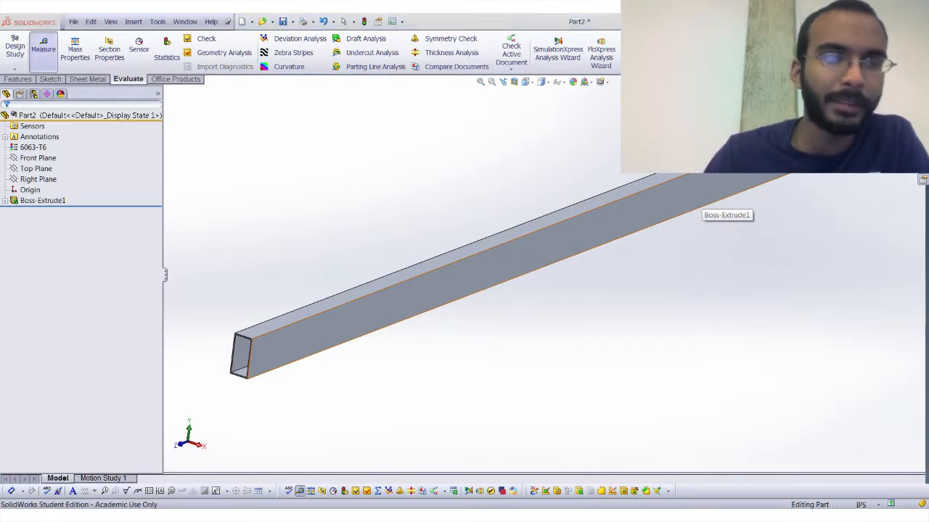
pyautogui.click(44, 51)
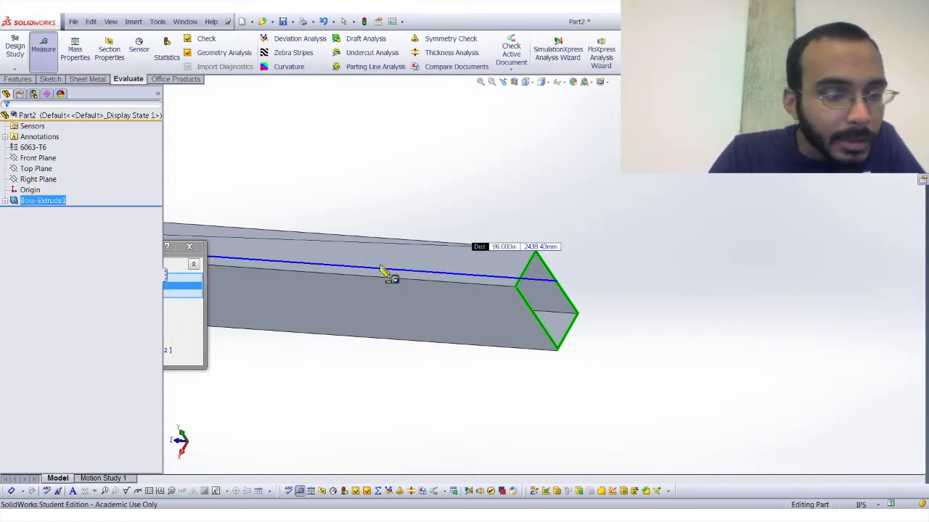
pyautogui.scroll(8, 431, 268)
pyautogui.moveTo(431, 269); pyautogui.dragTo(452, 157, button='middle')
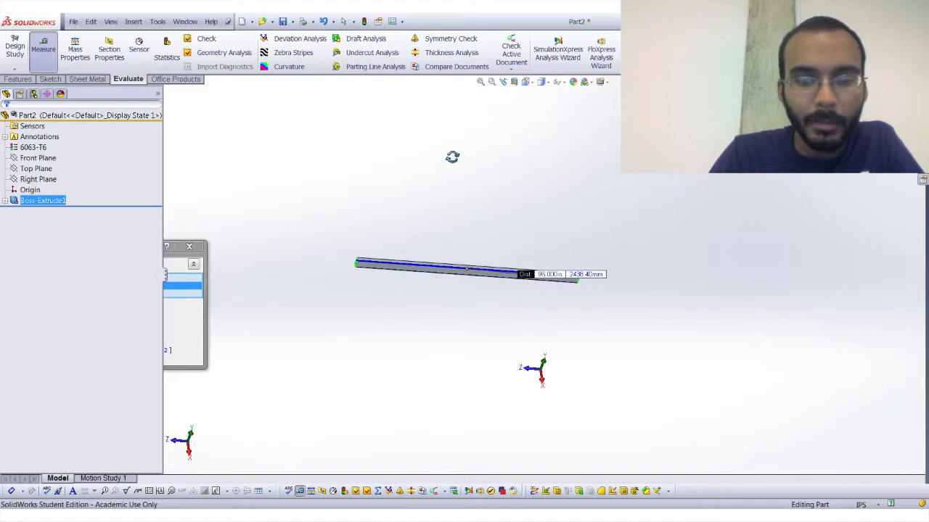
pyautogui.moveTo(467, 372); pyautogui.dragTo(429, 343, button='middle')
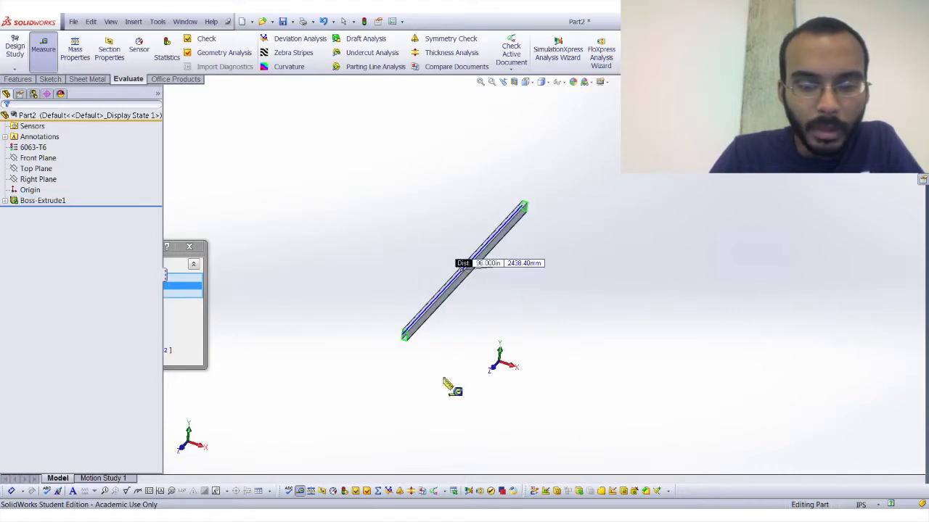
pyautogui.scroll(-5, 447, 380)
# Measure the combined area of several of the tube's outer side faces, and close the measurement.
pyautogui.click(446, 372)
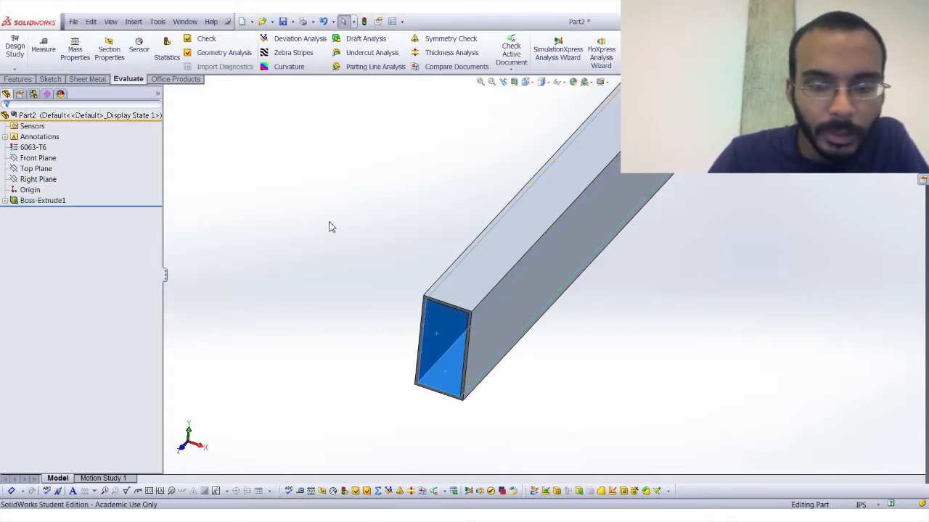
pyautogui.click(43, 49)
pyautogui.click(472, 286)
pyautogui.click(499, 334)
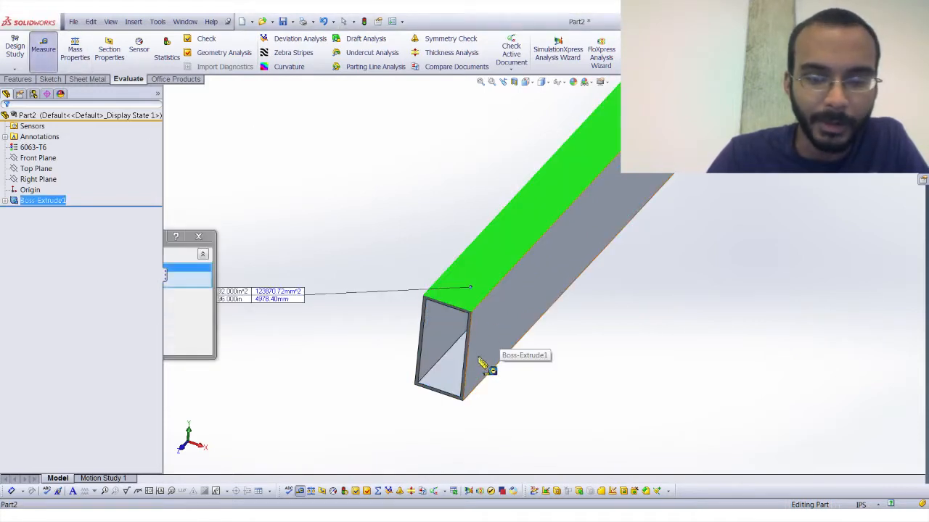
pyautogui.moveTo(478, 355); pyautogui.dragTo(435, 206, button='middle')
pyautogui.click(465, 355)
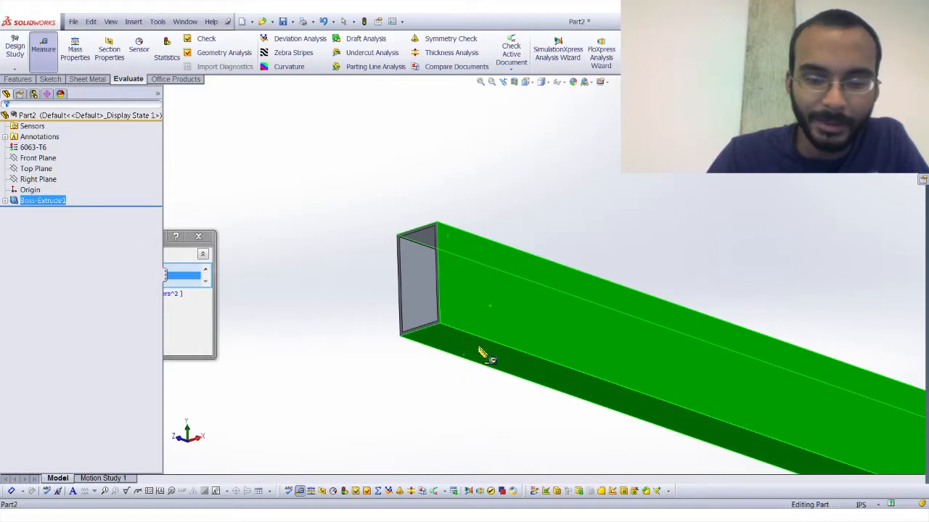
pyautogui.moveTo(481, 353); pyautogui.dragTo(435, 353, button='middle')
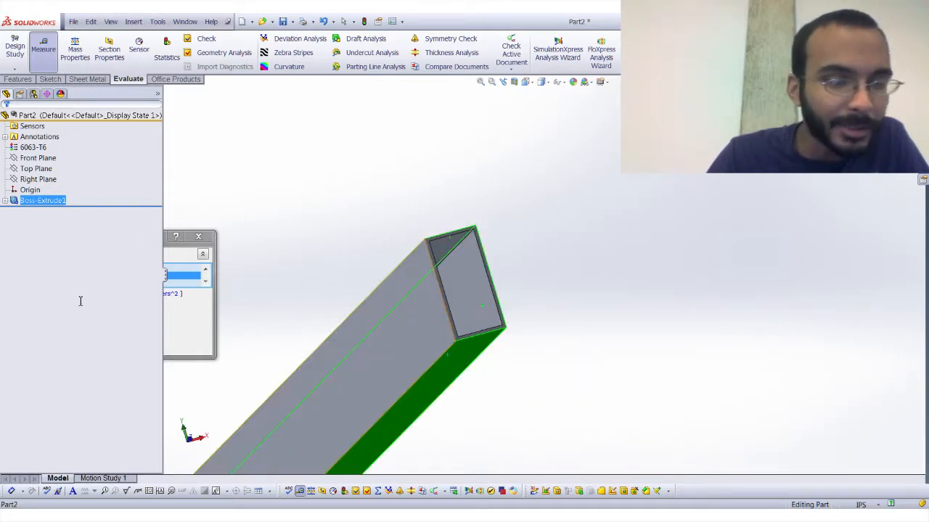
pyautogui.click(198, 237)
pyautogui.moveTo(441, 255); pyautogui.dragTo(778, 221, button='middle')
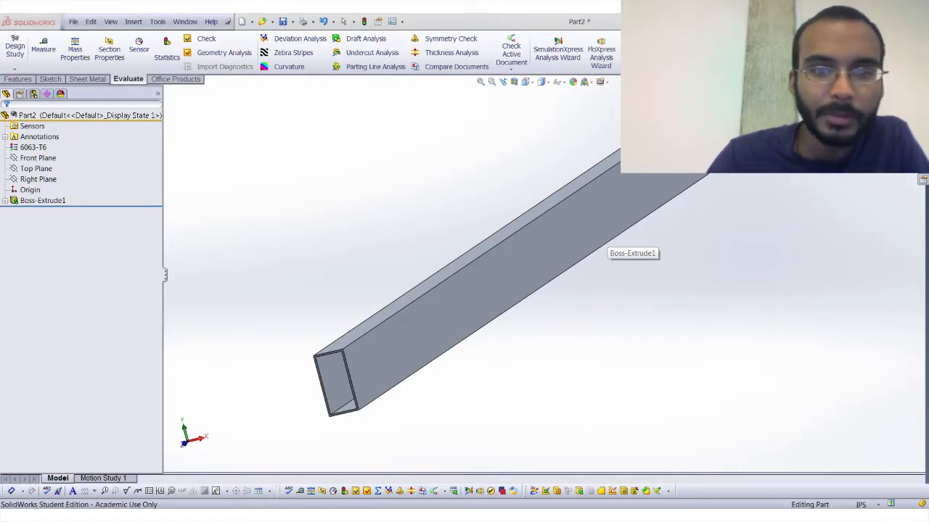
pyautogui.moveTo(395, 297); pyautogui.dragTo(394, 296, button='middle')
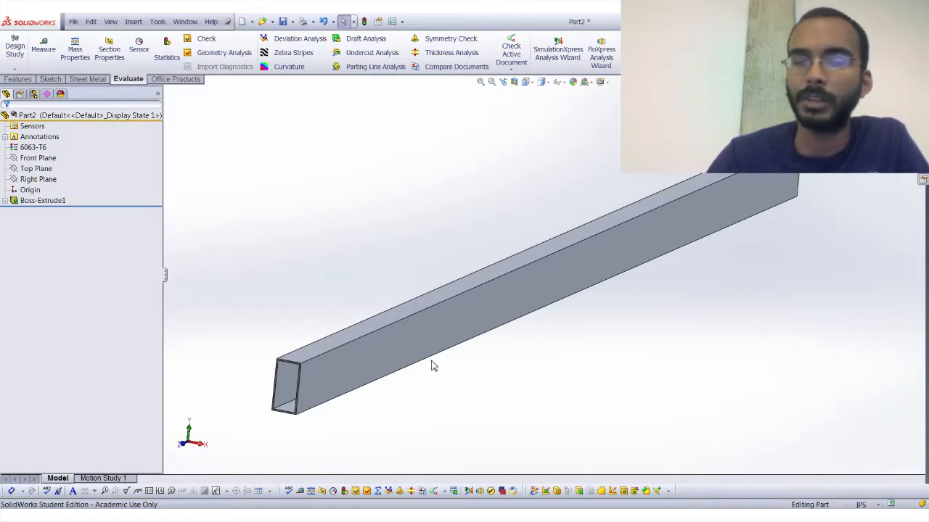
pyautogui.scroll(1, 430, 361)
pyautogui.scroll(3, 499, 354)
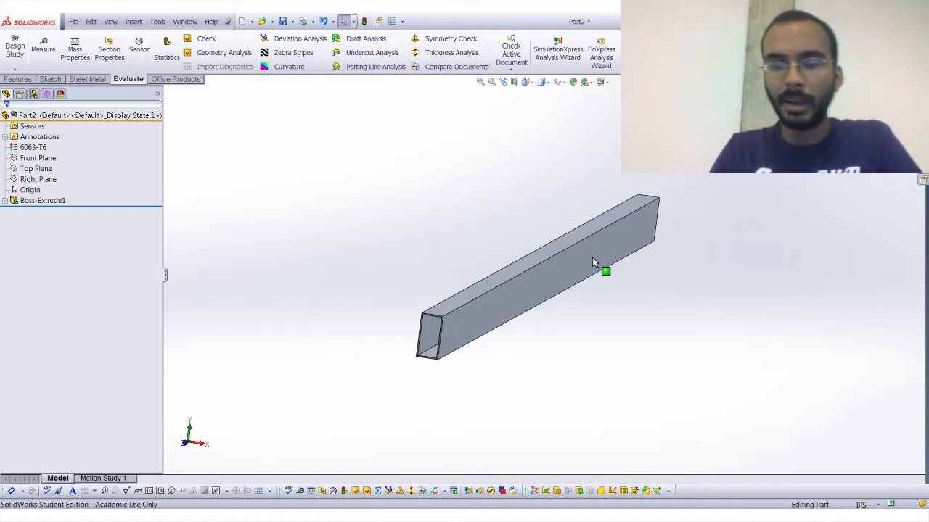
pyautogui.moveTo(588, 238); pyautogui.dragTo(658, 178, button='middle')
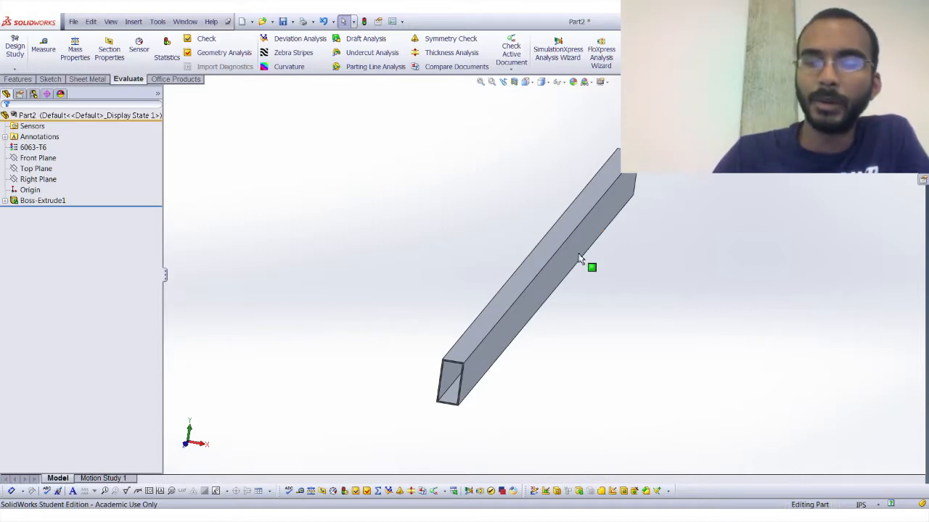
pyautogui.moveTo(570, 256); pyautogui.dragTo(533, 233, button='middle')
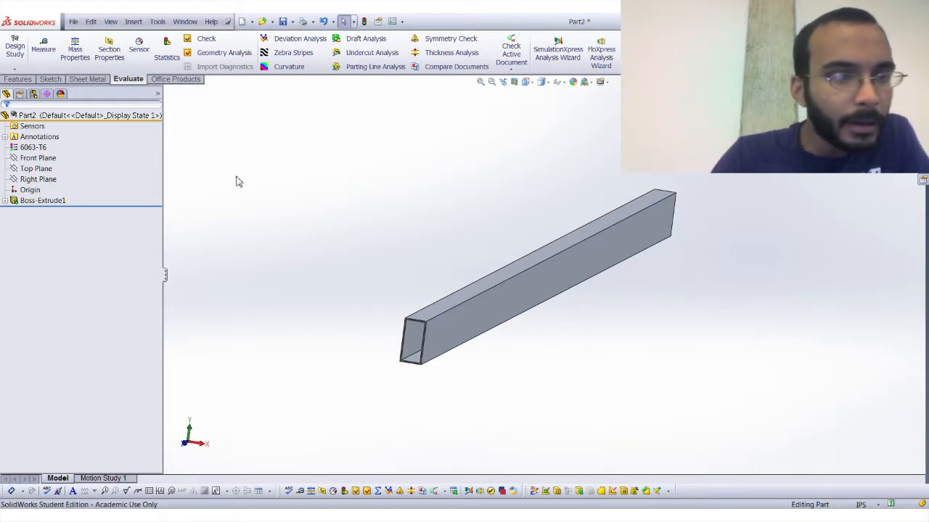
pyautogui.moveTo(408, 271); pyautogui.dragTo(418, 299, button='middle')
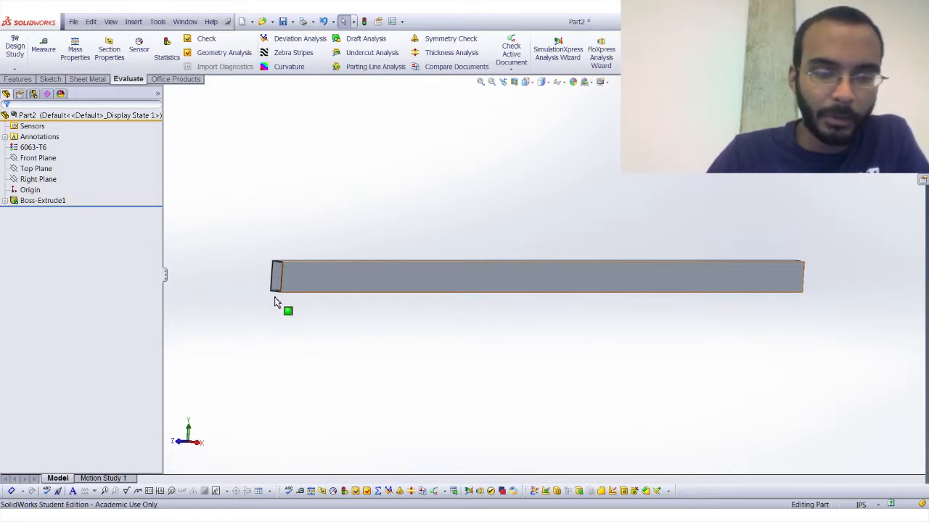
# Hide the tube body and show it again.
pyautogui.moveTo(282, 299); pyautogui.dragTo(288, 297, button='middle')
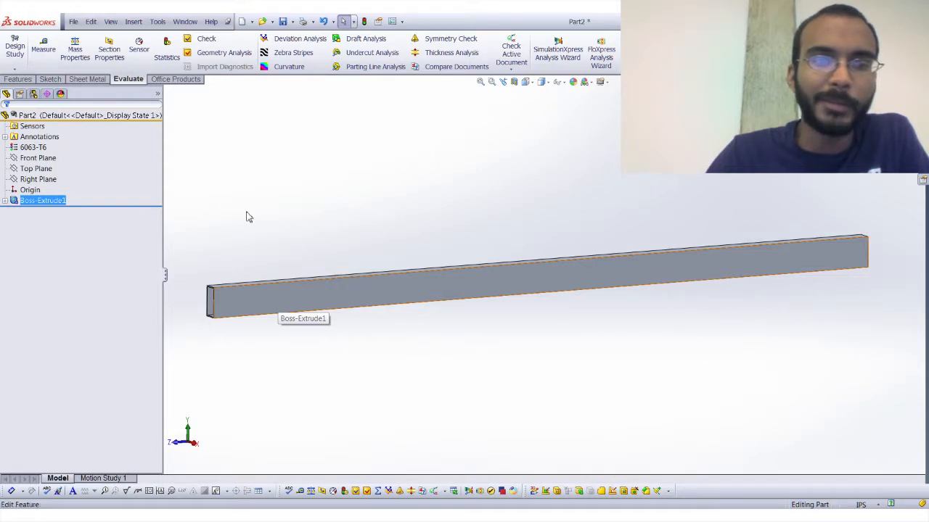
pyautogui.click(310, 271)
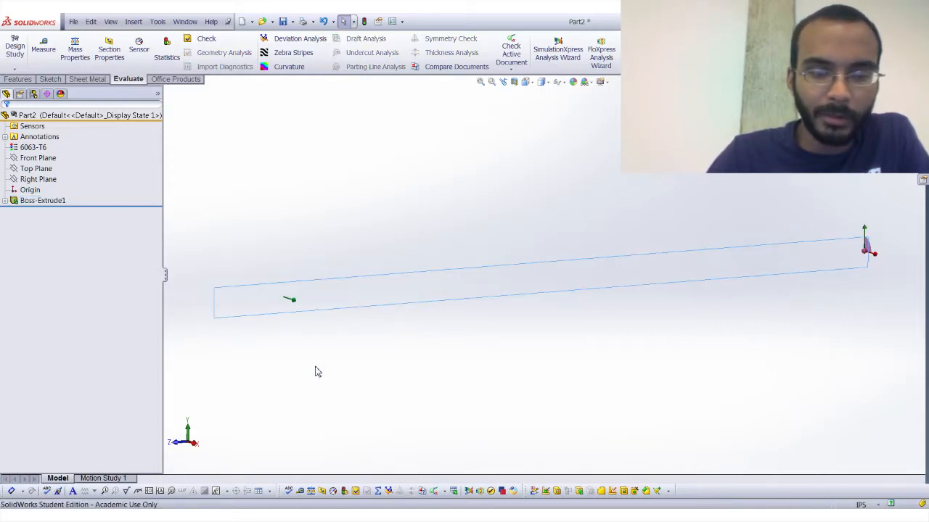
pyautogui.click(40, 205)
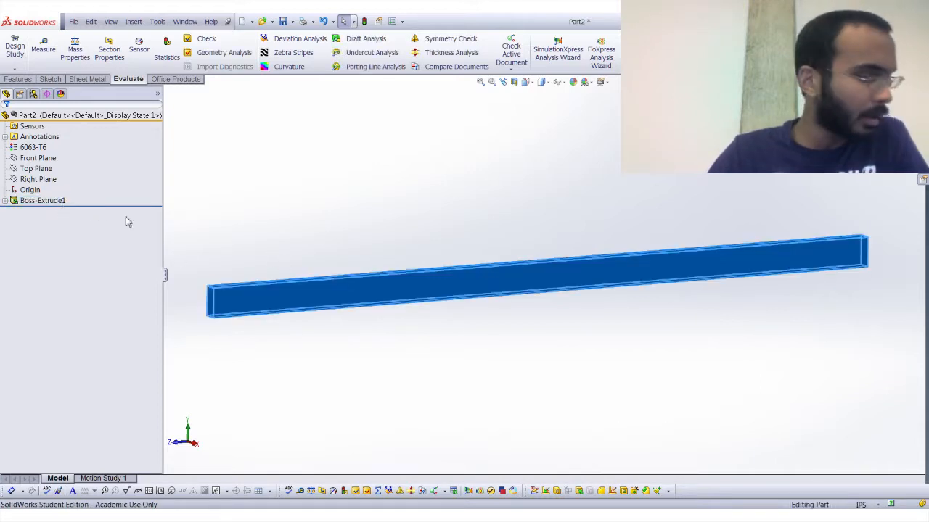
# Open the tube's profile sketch from its side face, open its width dimension, and exit the sketch.
pyautogui.click(265, 310)
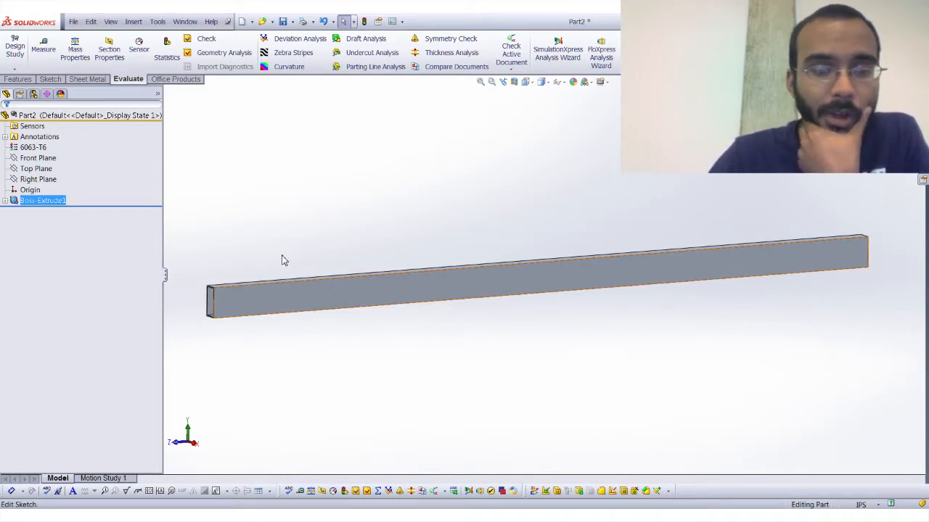
pyautogui.click(280, 277)
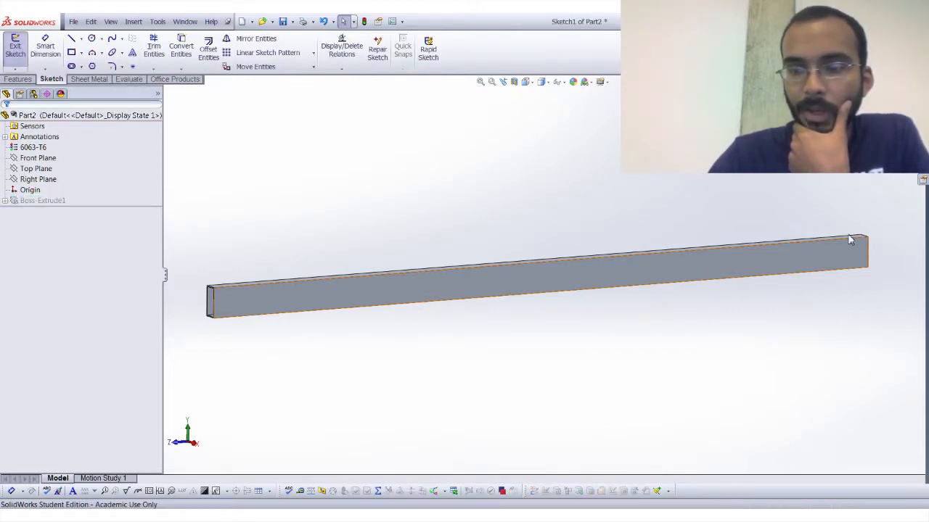
pyautogui.scroll(-3, 861, 251)
pyautogui.doubleClick(769, 156)
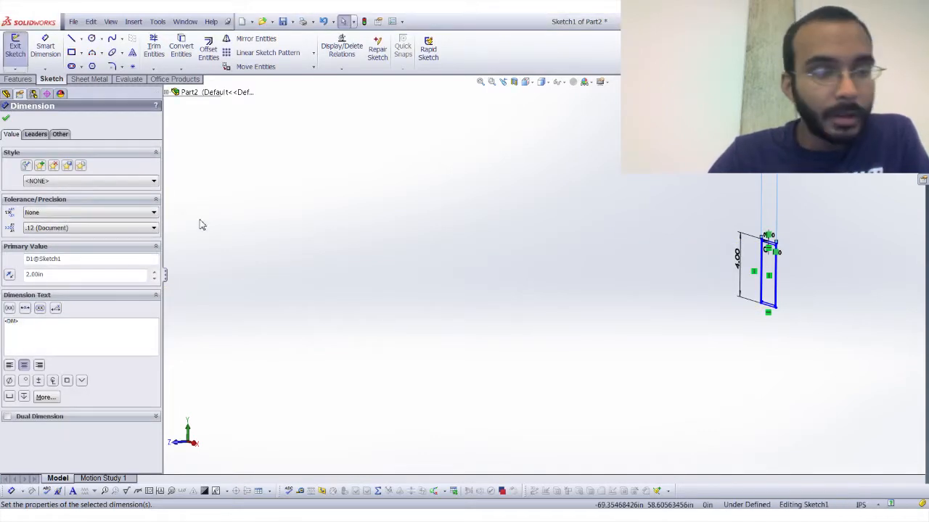
pyautogui.click(16, 52)
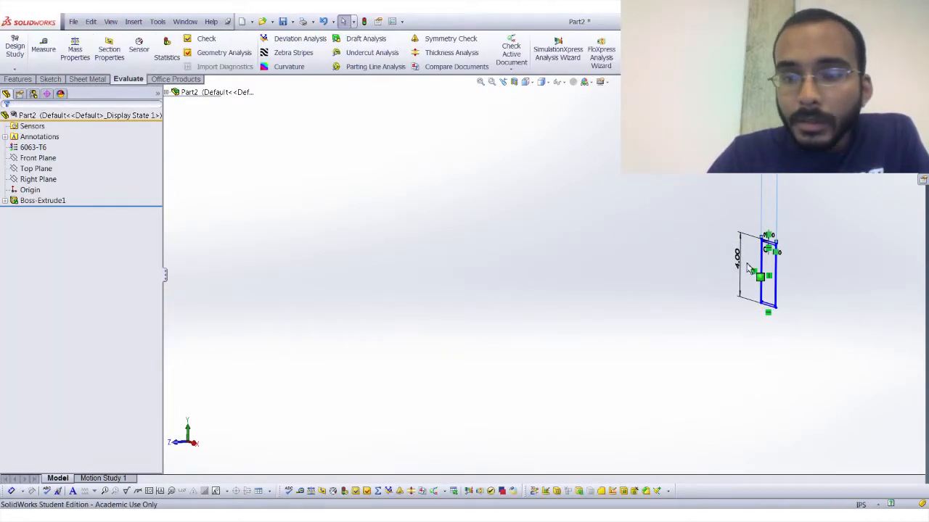
# Edit the sketch under the tube's extrusion, set the rectangle's width to 3 in, and exit the sketch.
pyautogui.click(5, 201)
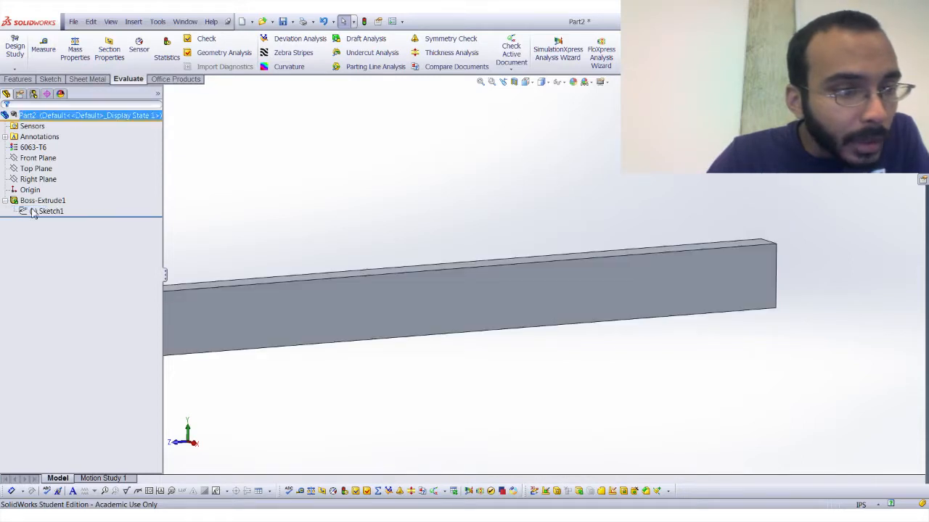
pyautogui.click(32, 211)
pyautogui.click(42, 191)
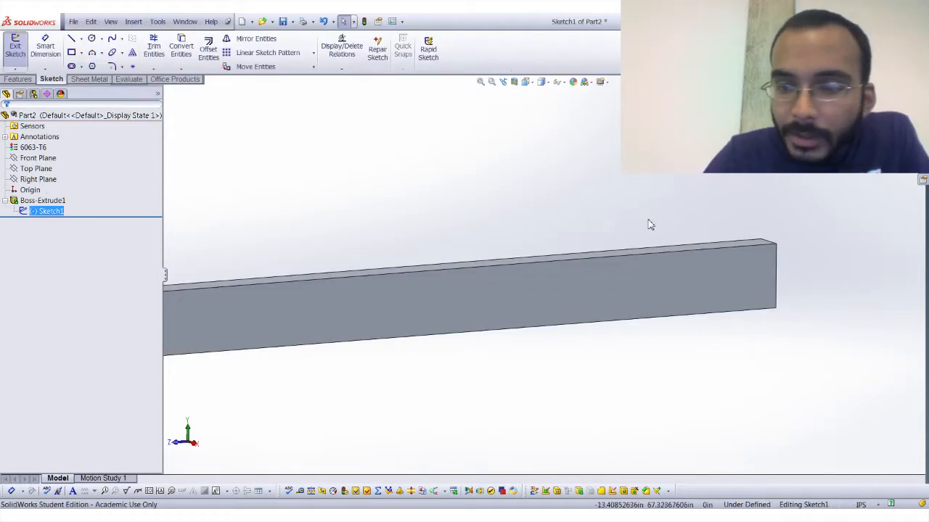
pyautogui.click(769, 238)
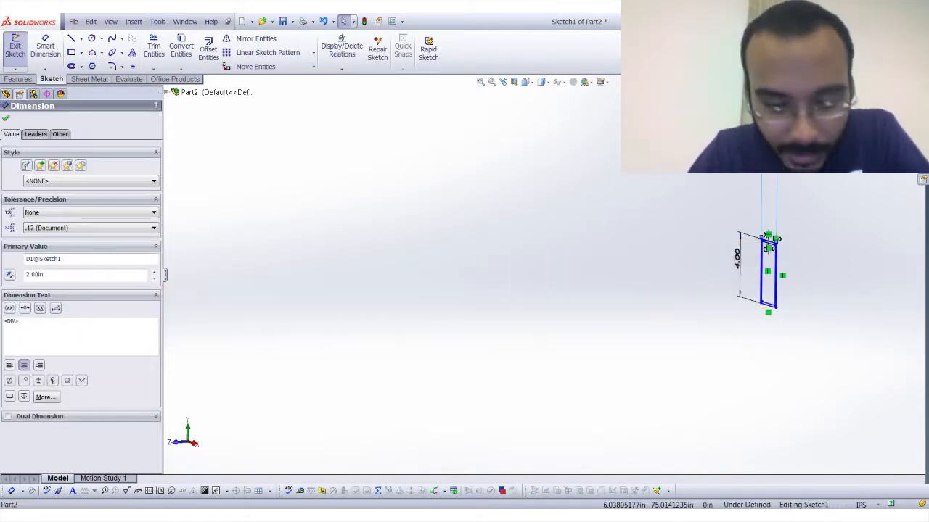
pyautogui.doubleClick(770, 239)
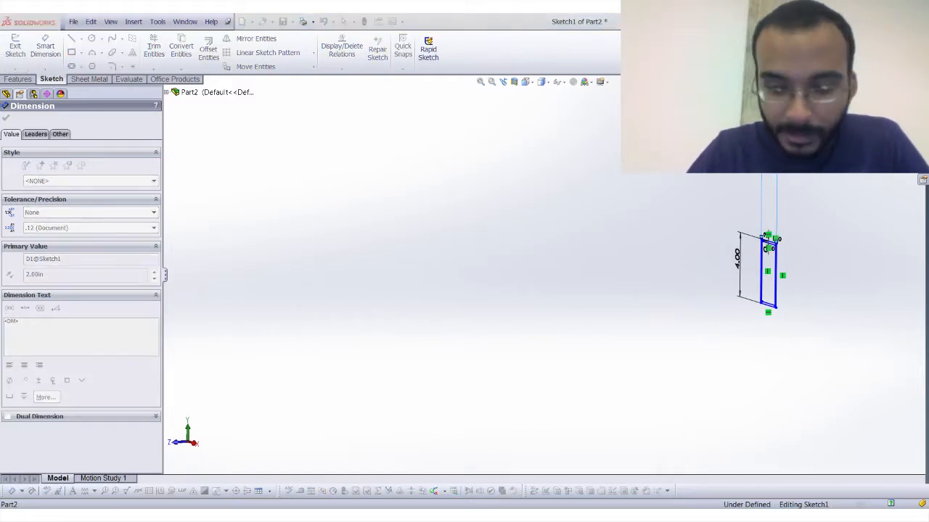
pyautogui.write('3')
pyautogui.press('Return')
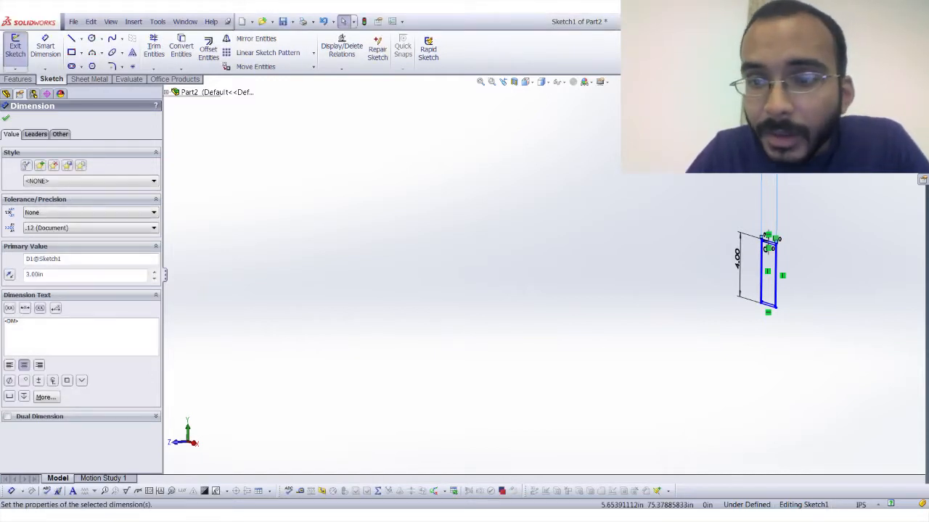
pyautogui.click(7, 58)
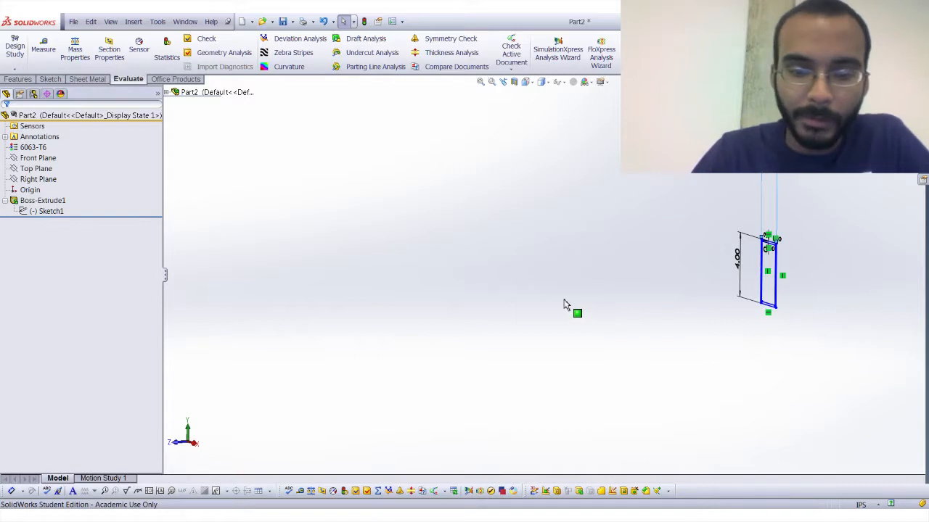
# Examine the rebuilt tube at its open end, then open its profile sketch and exit without changes.
pyautogui.moveTo(244, 314); pyautogui.dragTo(343, 285, button='middle')
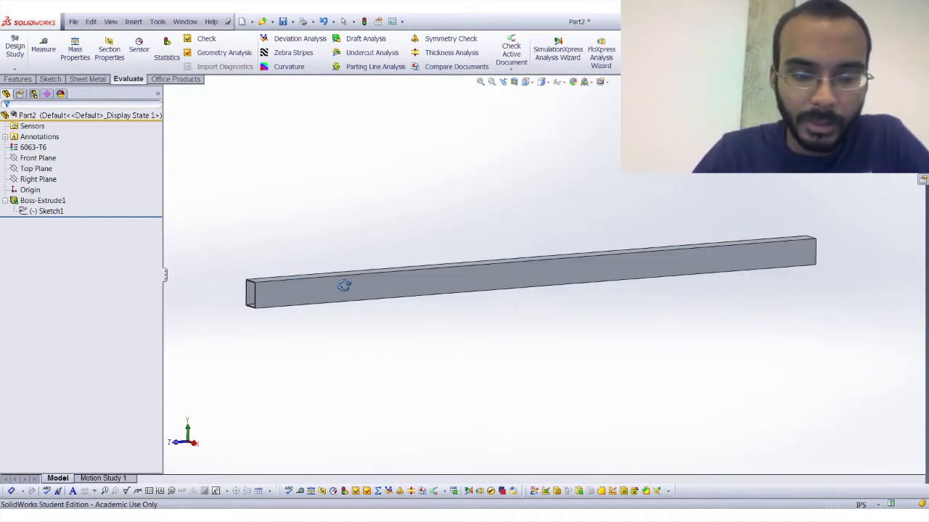
pyautogui.scroll(-5, 490, 278)
pyautogui.moveTo(490, 279); pyautogui.dragTo(492, 275, button='middle')
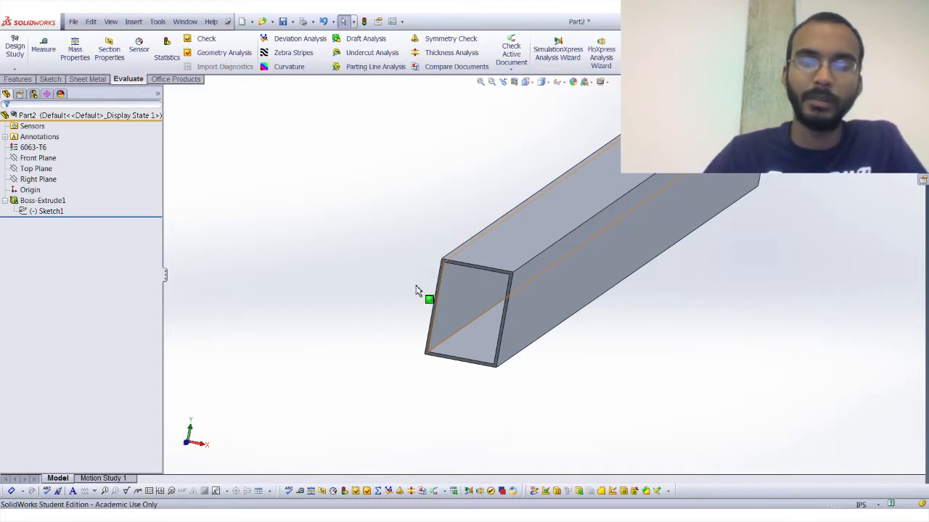
pyautogui.scroll(3, 418, 290)
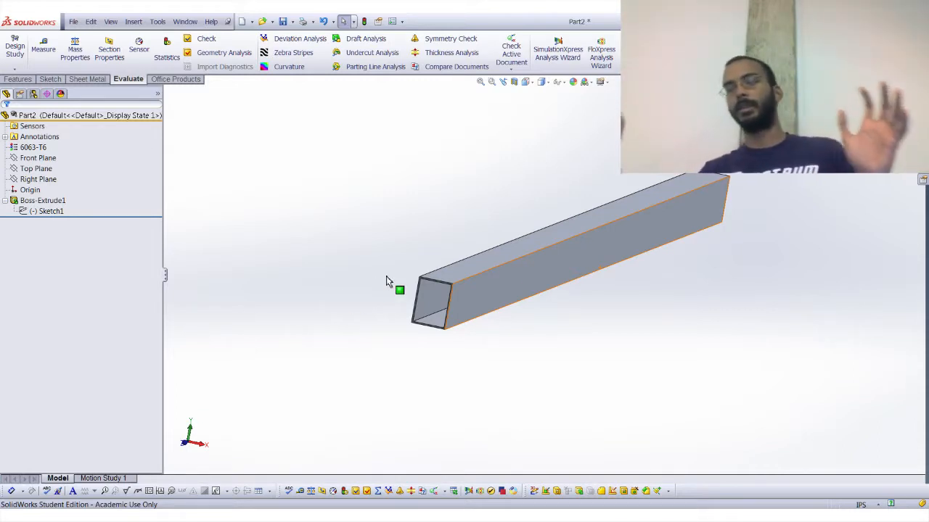
pyautogui.click(40, 211)
pyautogui.click(44, 192)
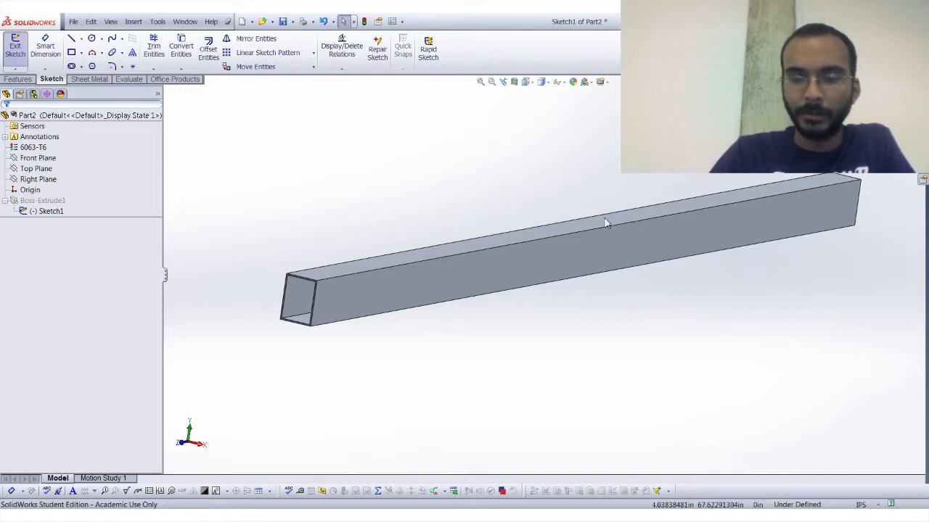
pyautogui.click(15, 47)
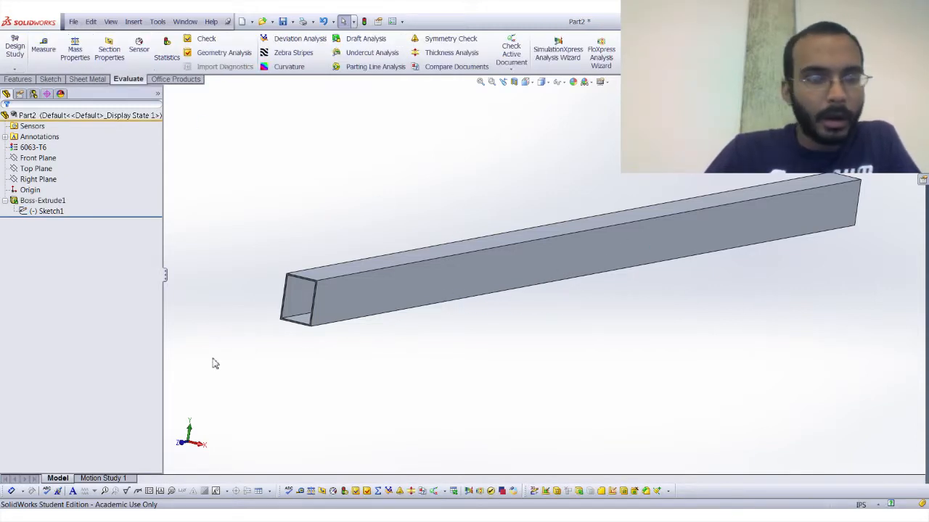
pyautogui.scroll(3, 507, 302)
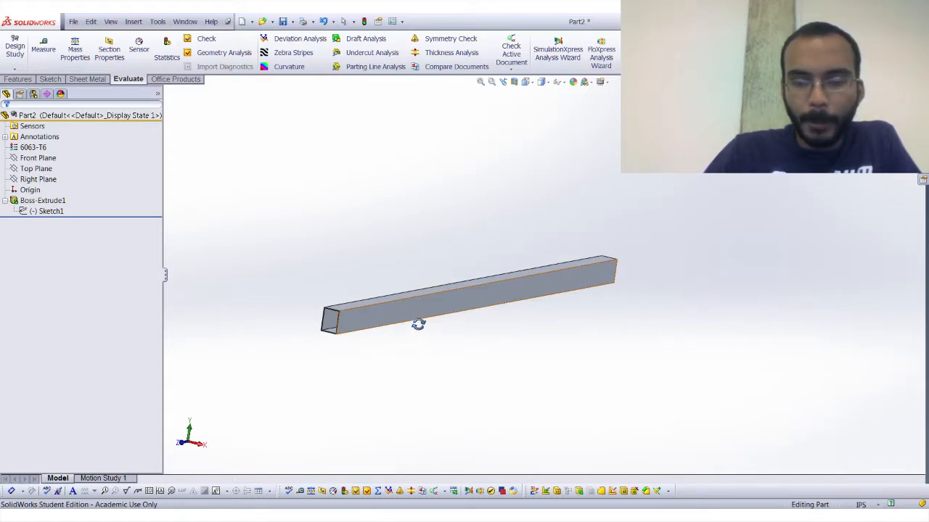
pyautogui.press('Escape')
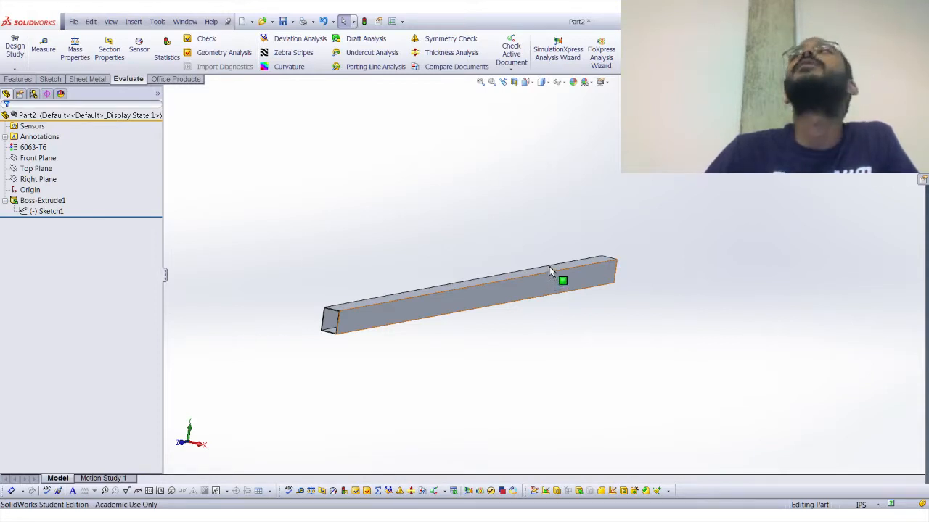
pyautogui.moveTo(526, 240); pyautogui.dragTo(448, 203, button='middle')
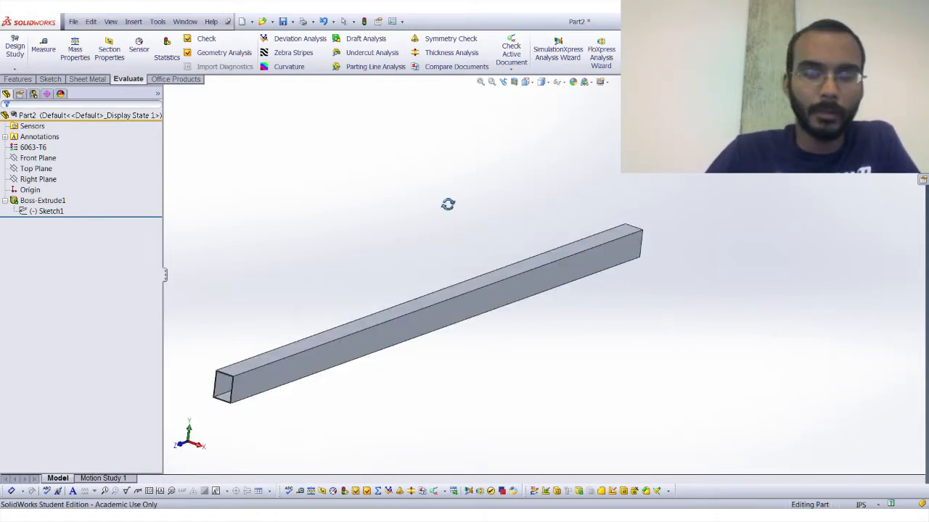
pyautogui.moveTo(375, 295); pyautogui.dragTo(388, 248, button='middle')
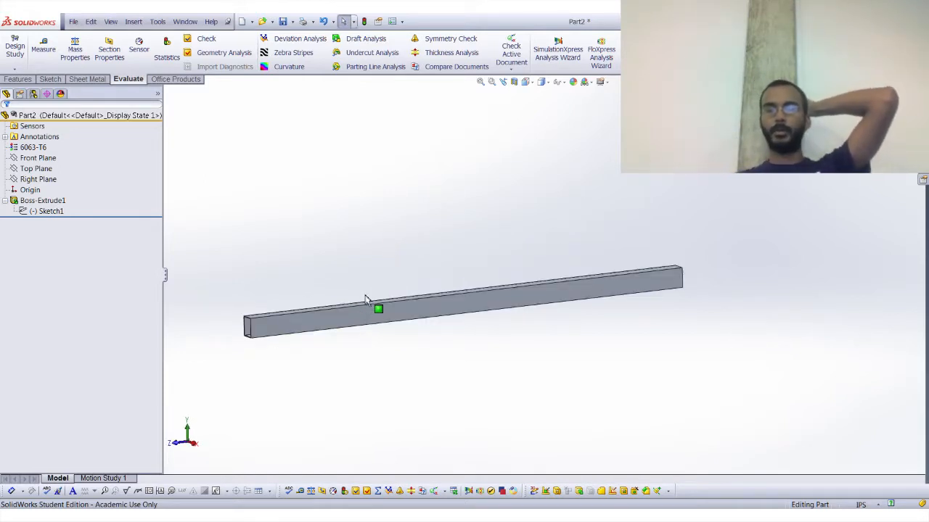
pyautogui.moveTo(366, 300); pyautogui.dragTo(415, 318, button='middle')
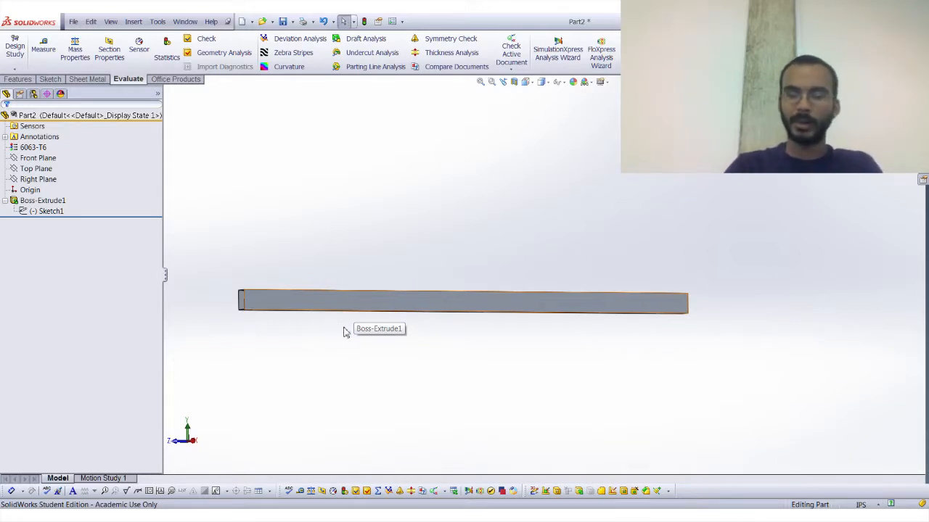
pyautogui.moveTo(344, 331); pyautogui.dragTo(364, 366, button='middle')
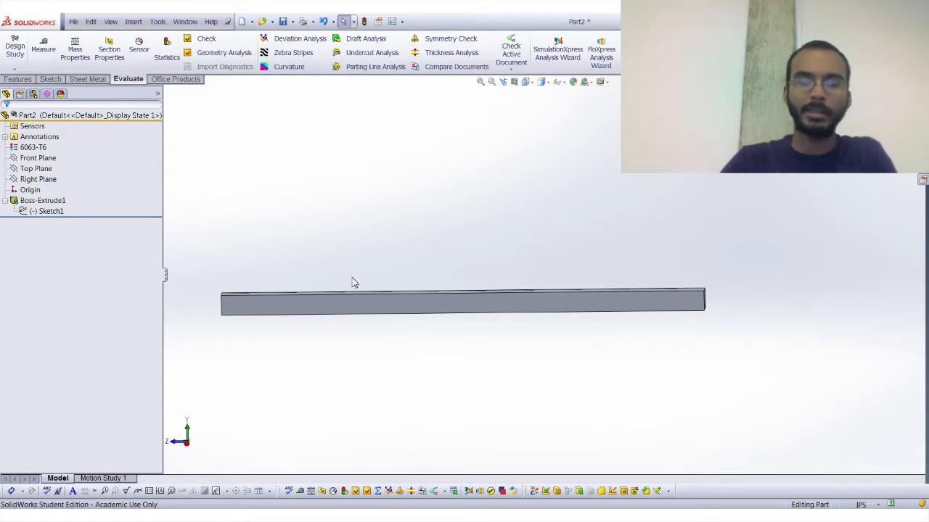
# Start a new sketch on the tube's 4 in tall outer side face.
pyautogui.moveTo(297, 307); pyautogui.dragTo(292, 311, button='middle')
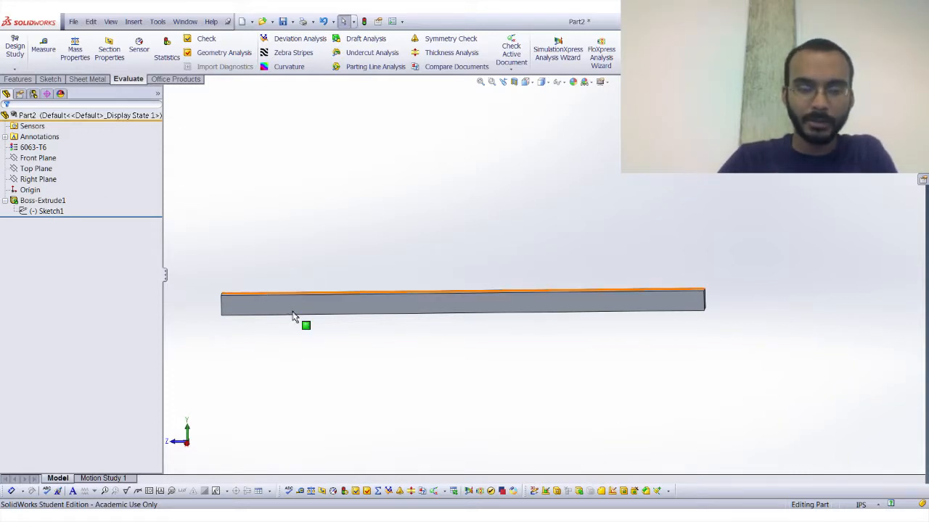
pyautogui.click(292, 307)
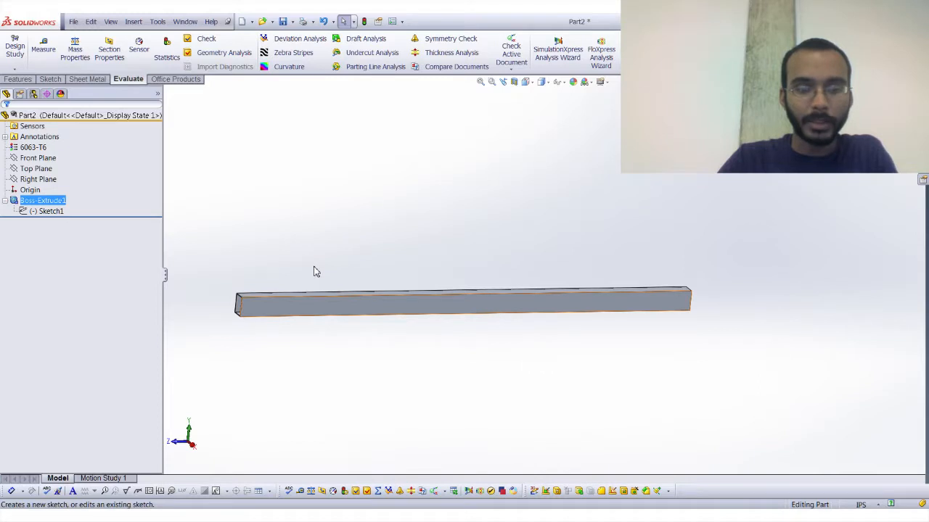
pyautogui.click(50, 79)
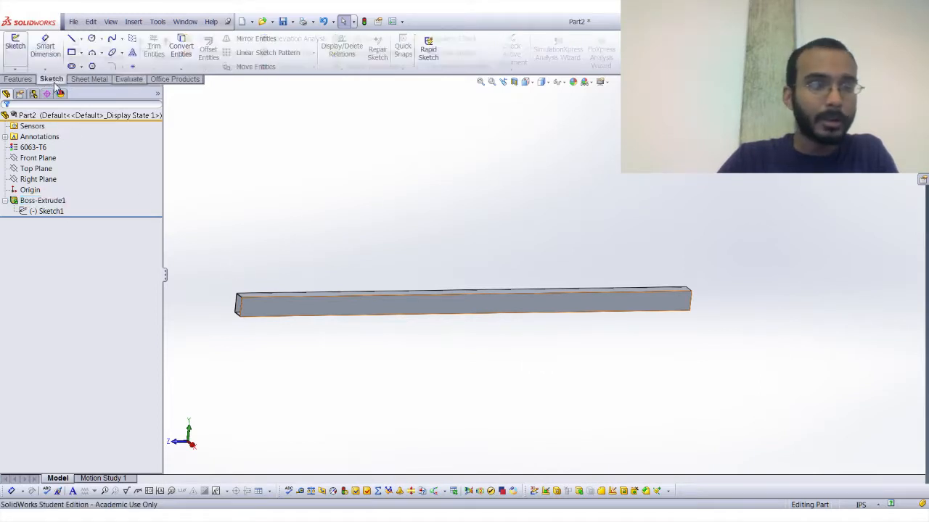
pyautogui.click(16, 47)
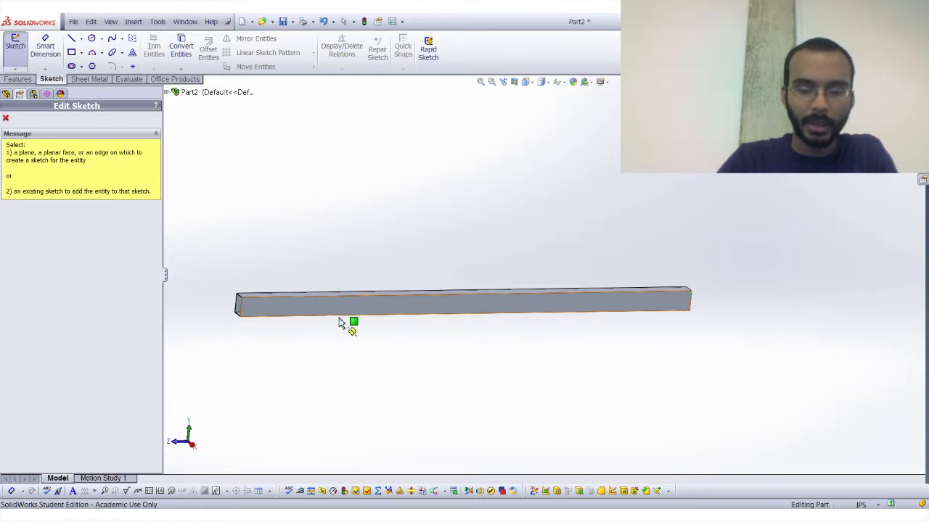
pyautogui.moveTo(346, 322); pyautogui.dragTo(387, 353, button='middle')
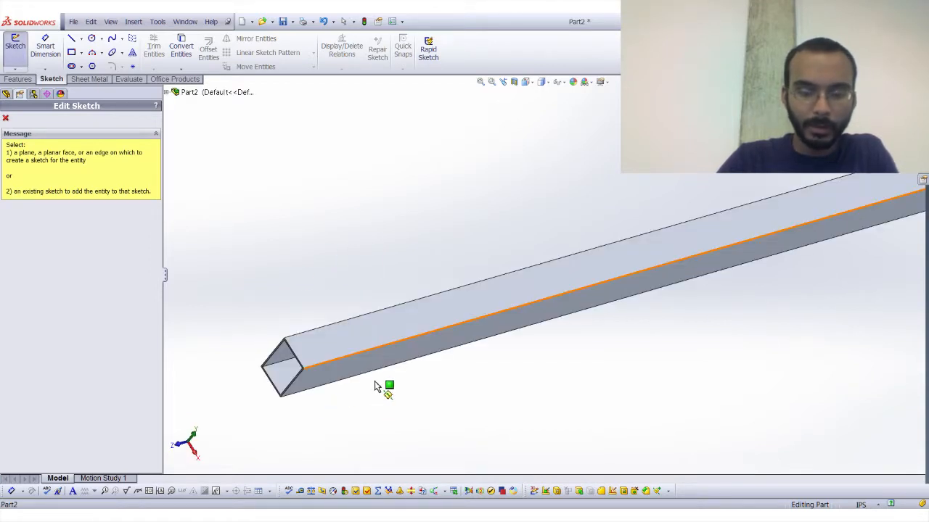
pyautogui.click(375, 372)
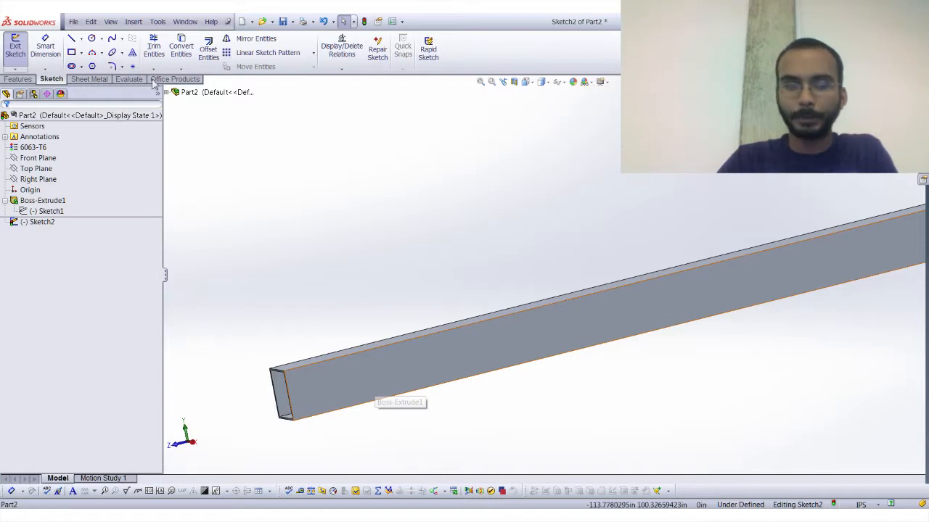
# Sketch a 0.25 in diameter circle on the side face near the tube's end, level with the end edge's midpoint.
pyautogui.click(92, 38)
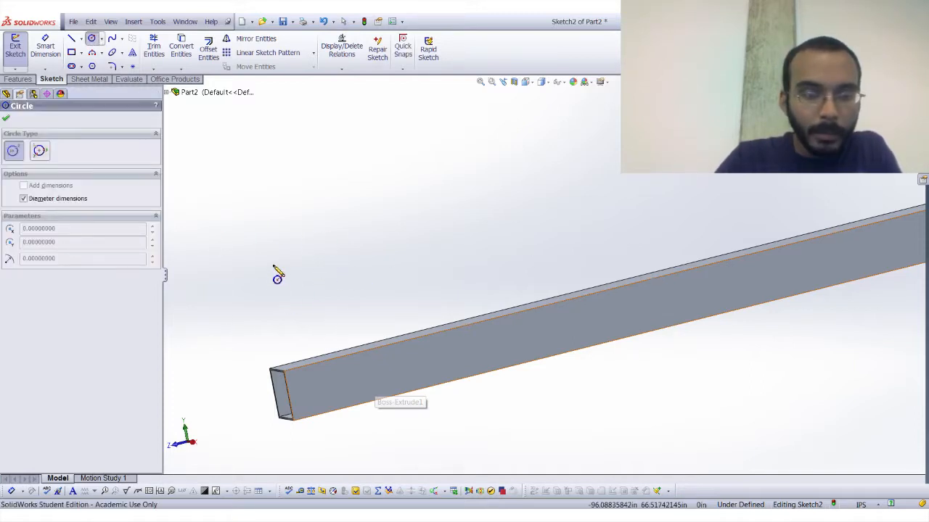
pyautogui.click(343, 270)
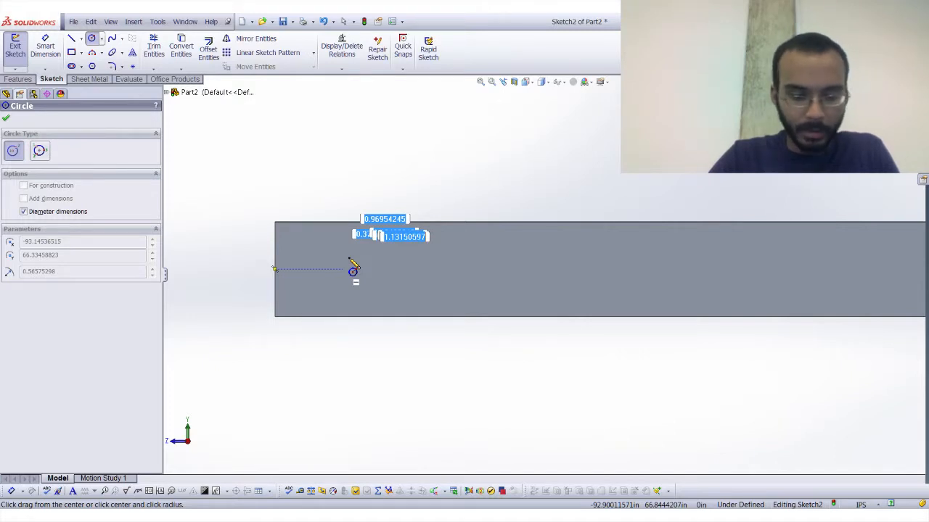
pyautogui.write('.25')
pyautogui.press('Return')
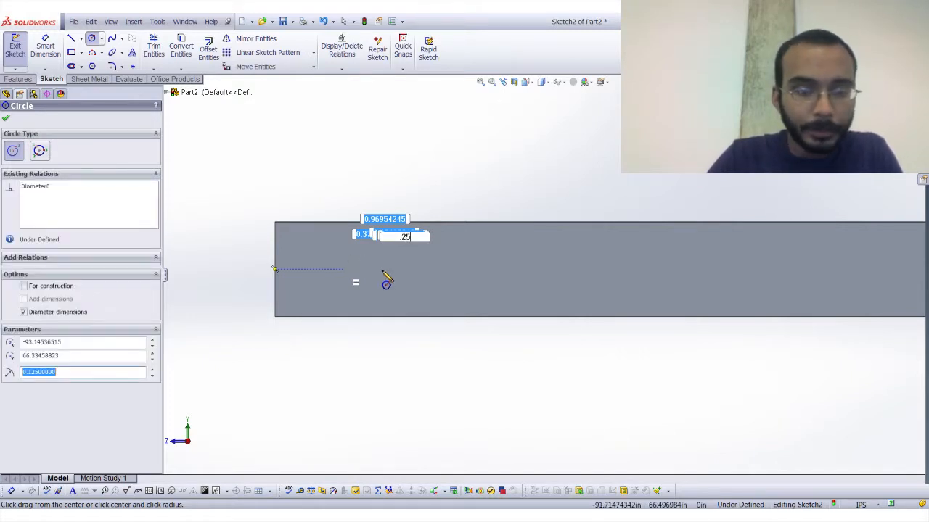
pyautogui.press('Escape')
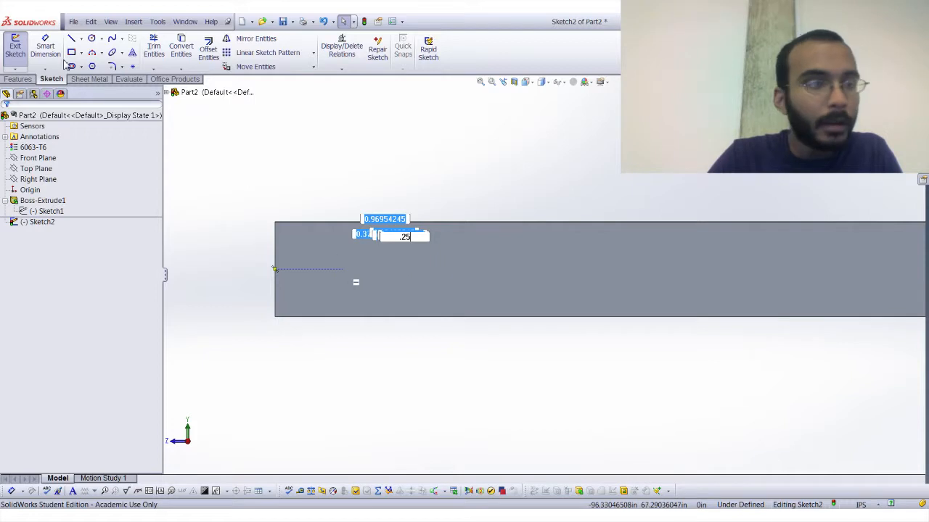
# Dimension the circle's centre 1 in from the tube's end edge.
pyautogui.click(45, 47)
pyautogui.scroll(-3, 261, 265)
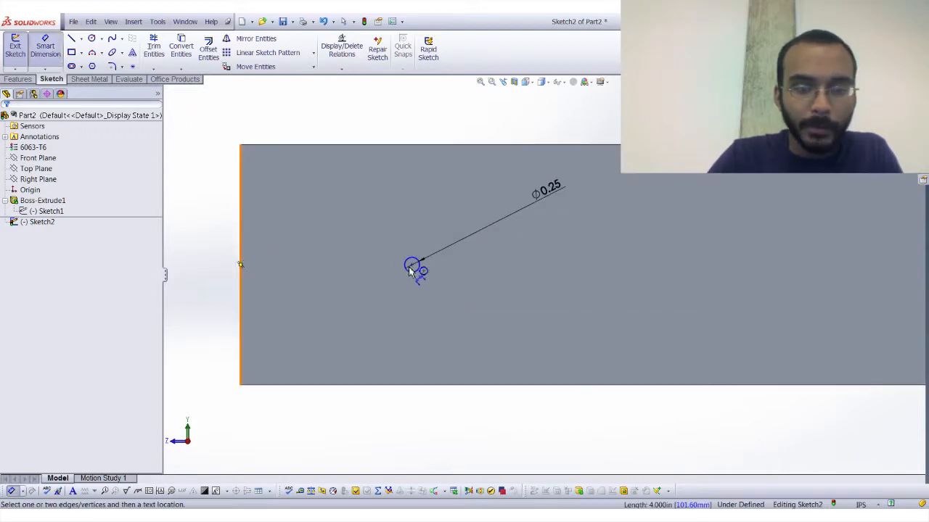
pyautogui.click(411, 265)
pyautogui.click(343, 116)
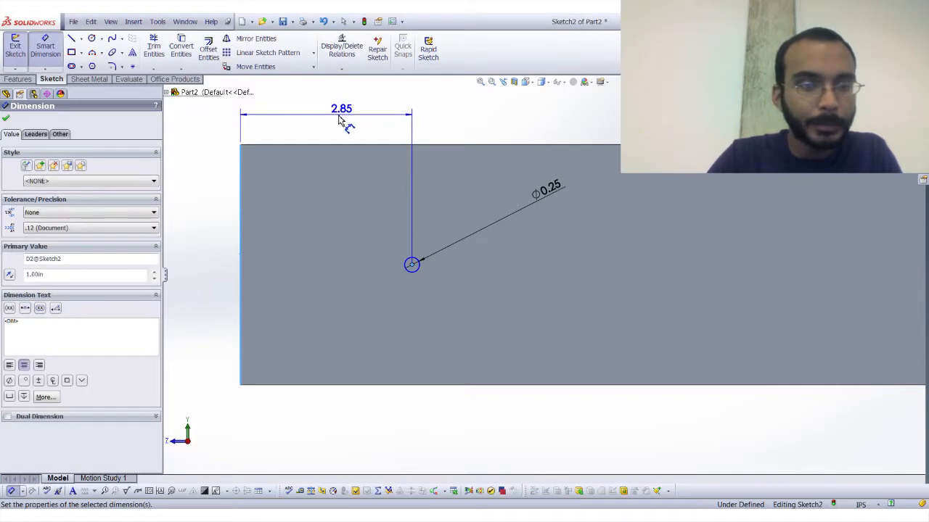
pyautogui.press('Escape')
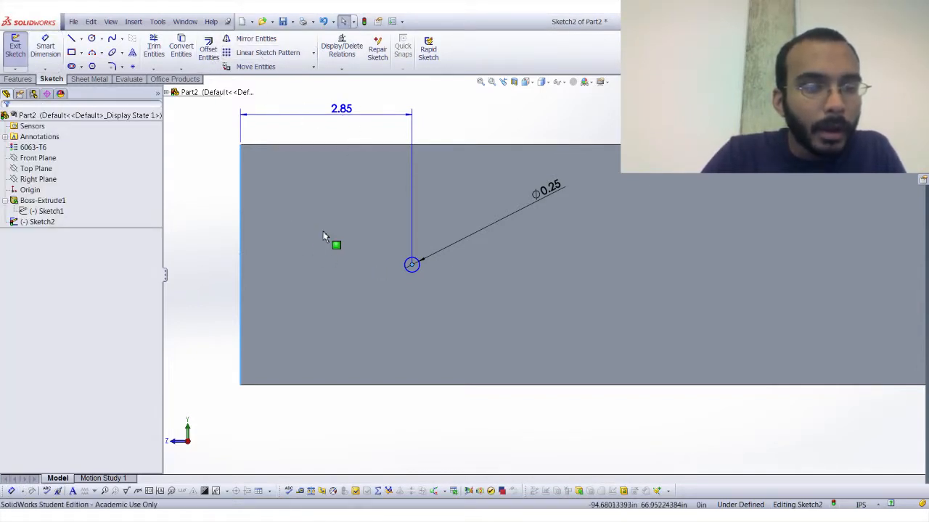
# Try an Extruded Cut of the circle into the side wall with a 0.5 in blind depth, and cancel it.
pyautogui.click(18, 79)
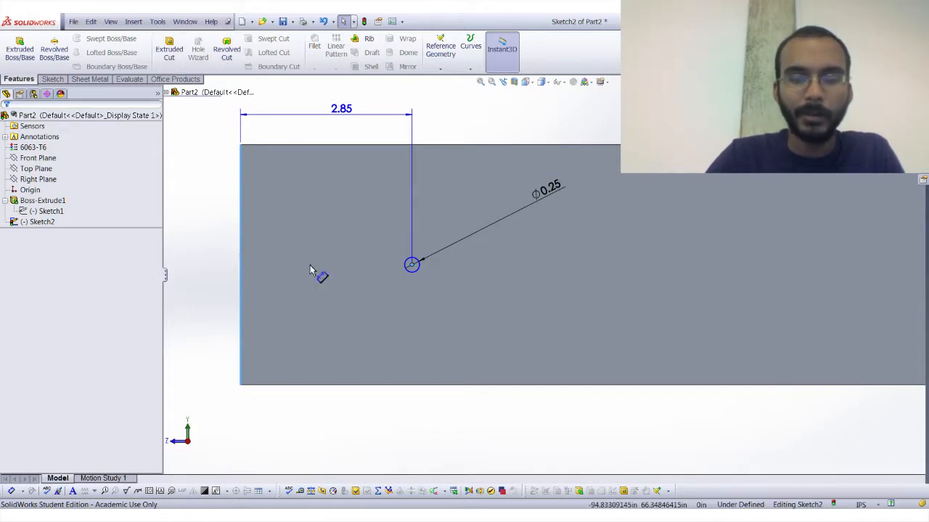
pyautogui.click(172, 53)
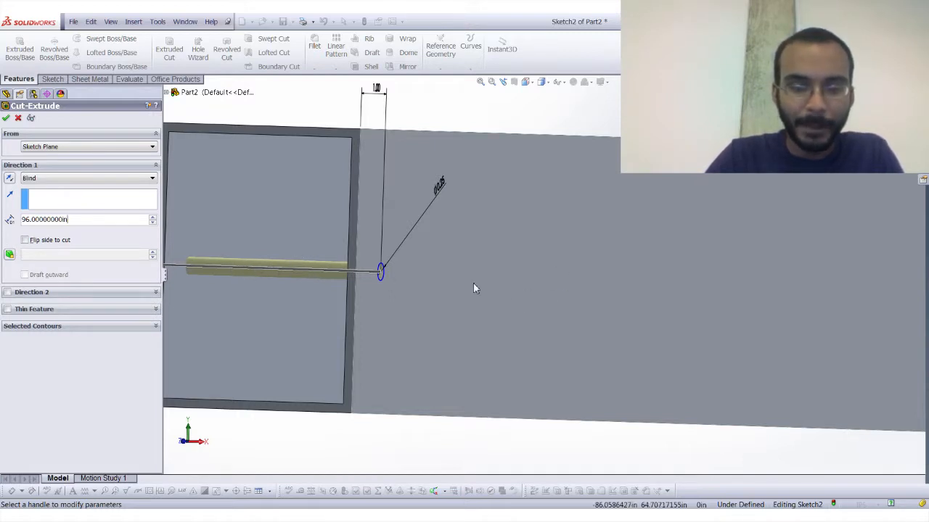
pyautogui.scroll(3, 424, 251)
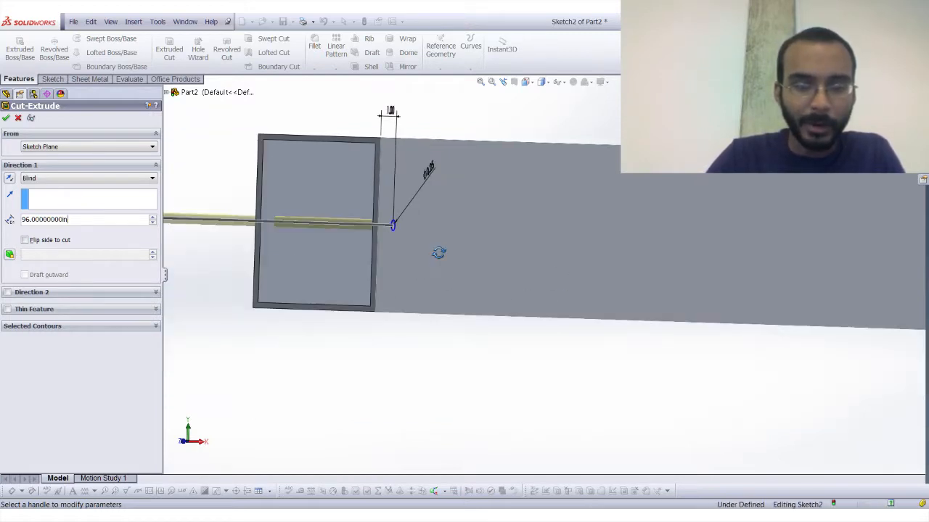
pyautogui.doubleClick(80, 225)
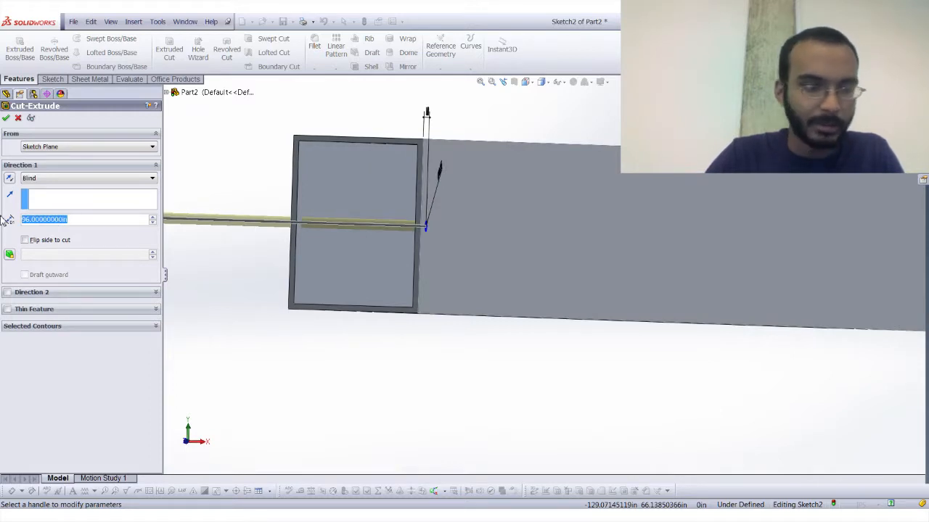
pyautogui.write('0.5')
pyautogui.press('Tab')
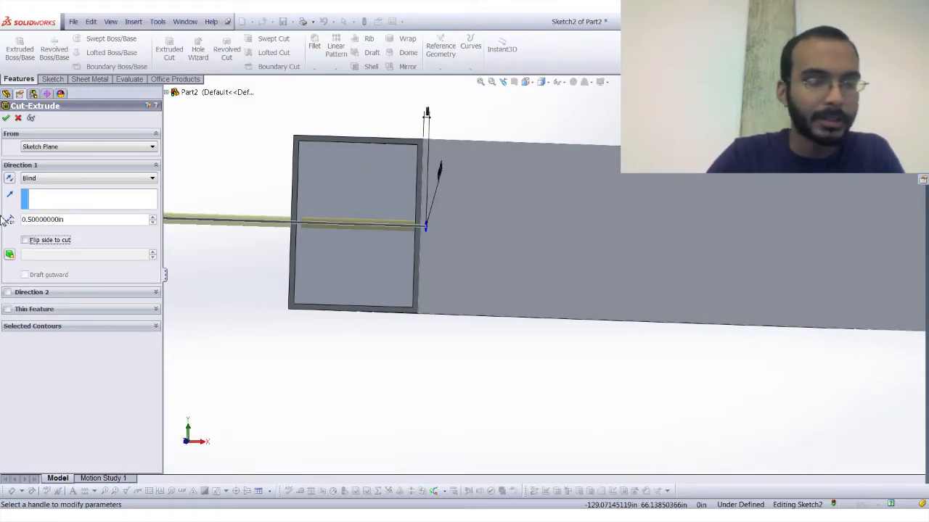
pyautogui.scroll(-3, 426, 230)
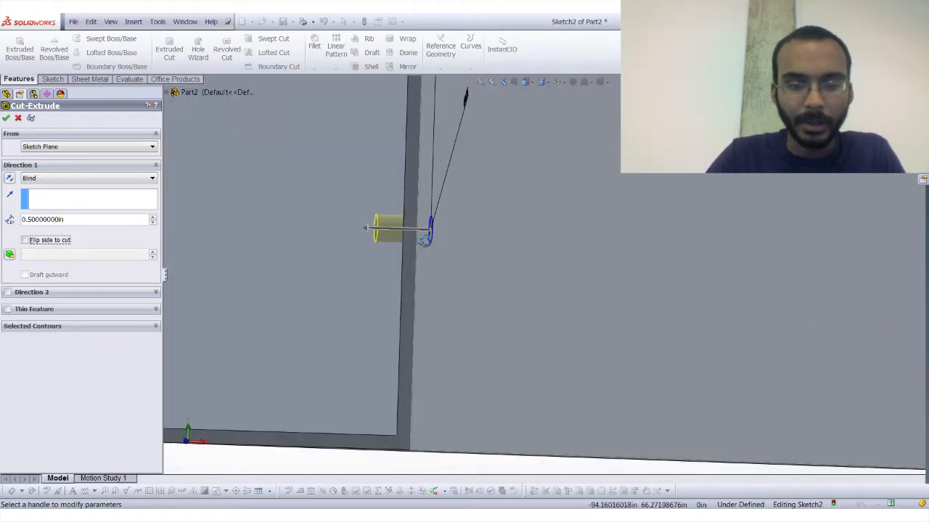
pyautogui.moveTo(350, 242); pyautogui.dragTo(346, 239, button='middle')
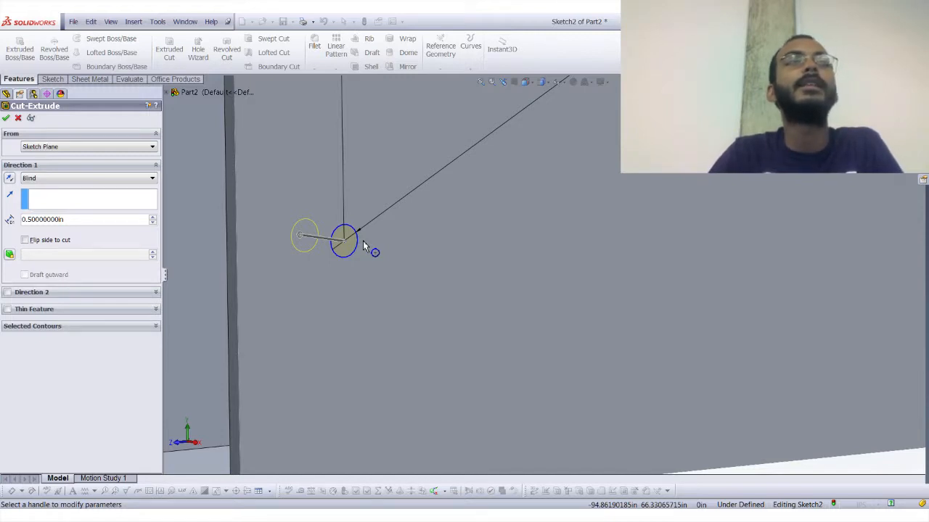
pyautogui.click(19, 117)
# Exit the circle sketch on the side face and delete it from the part.
pyautogui.click(37, 221)
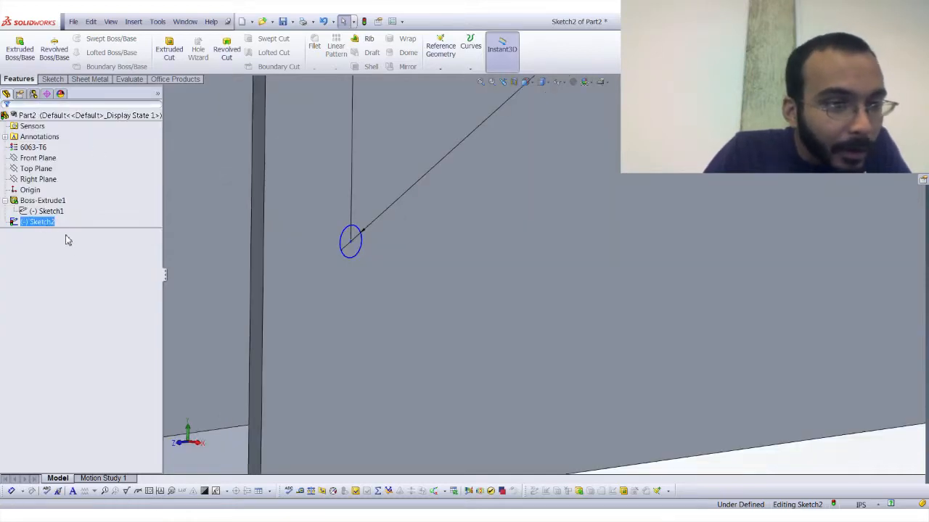
pyautogui.click(51, 79)
pyautogui.click(16, 45)
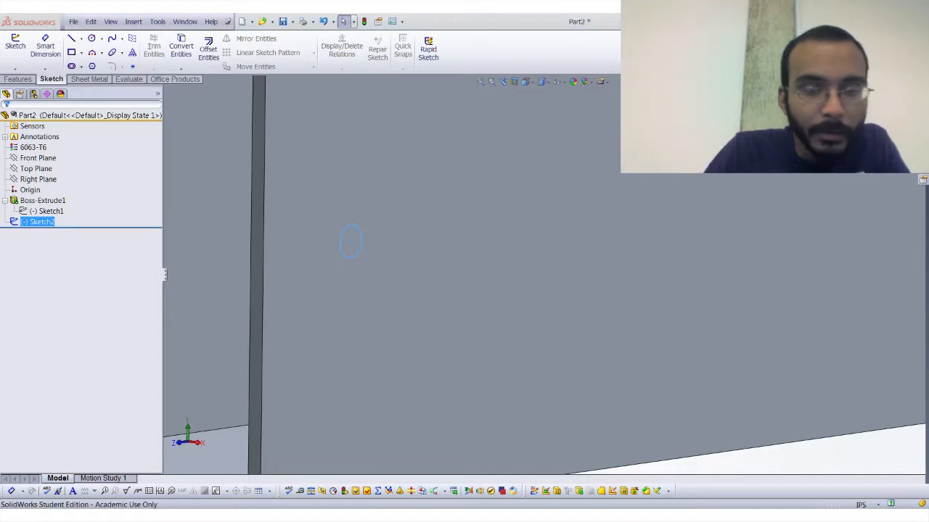
pyautogui.click(571, 231)
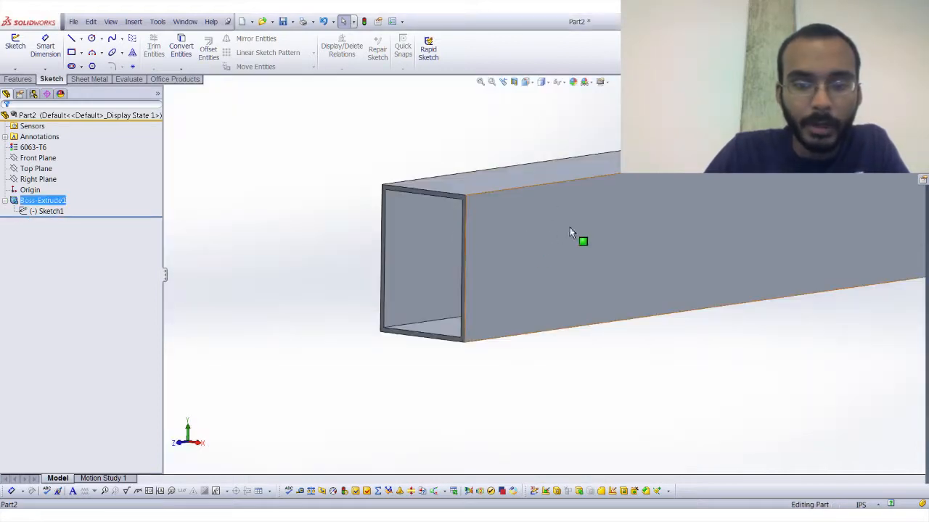
pyautogui.click(513, 260)
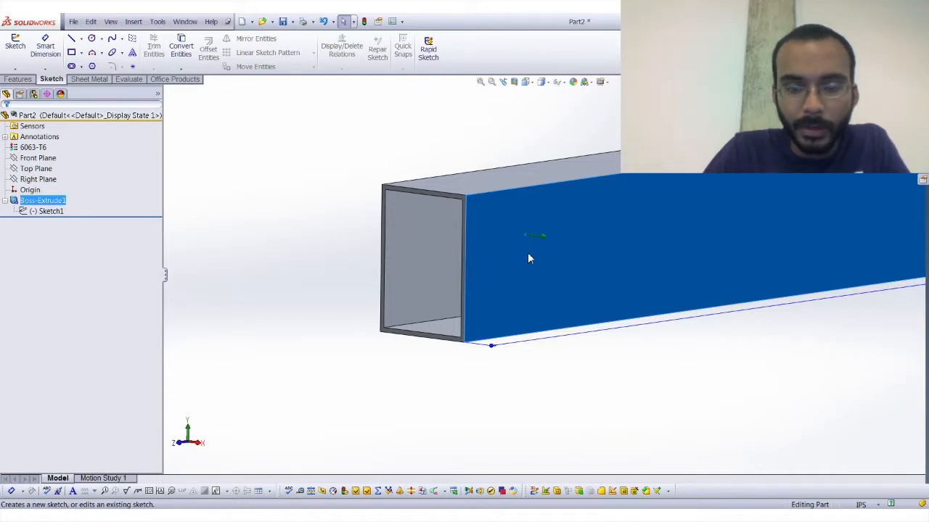
pyautogui.click(500, 361)
pyautogui.click(508, 298)
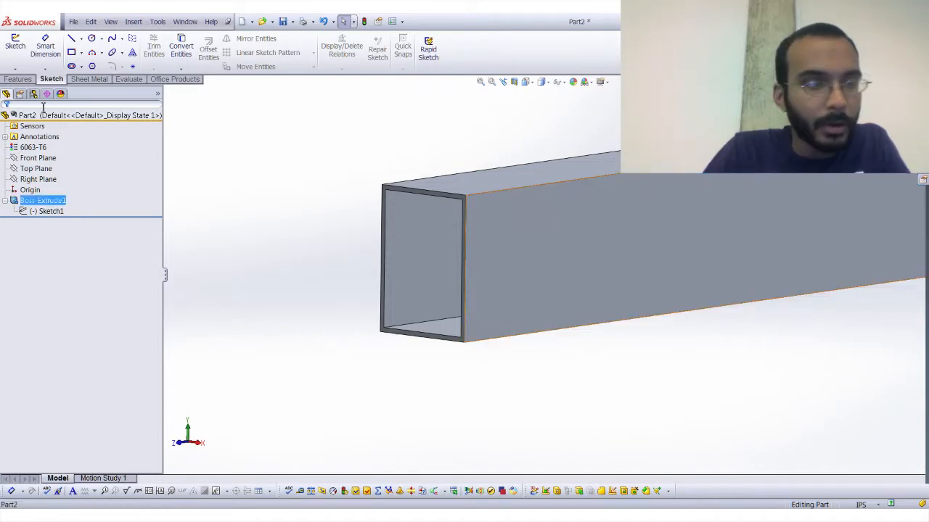
pyautogui.click(15, 45)
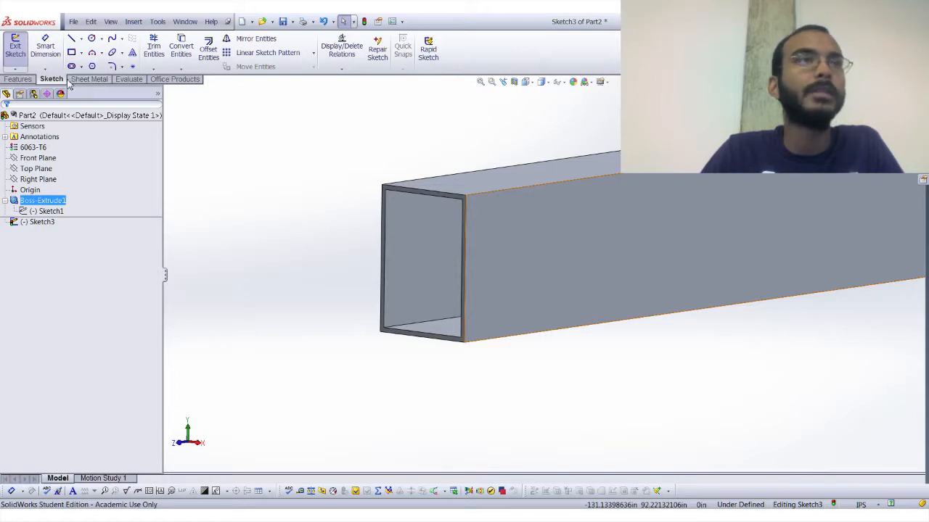
pyautogui.click(19, 63)
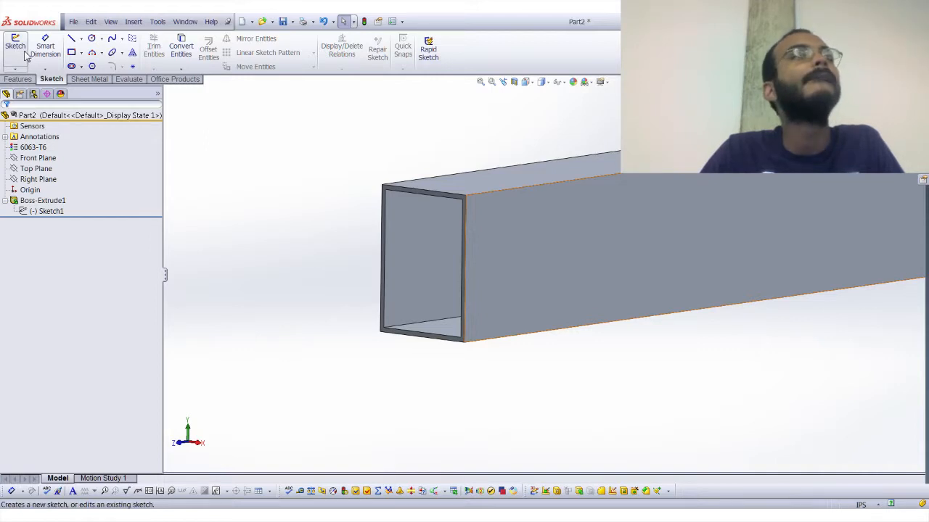
# Start a new sketch on the tube's side face and draw a 0.25 in diameter circle near the end, level with the end edge's midpoint.
pyautogui.click(19, 51)
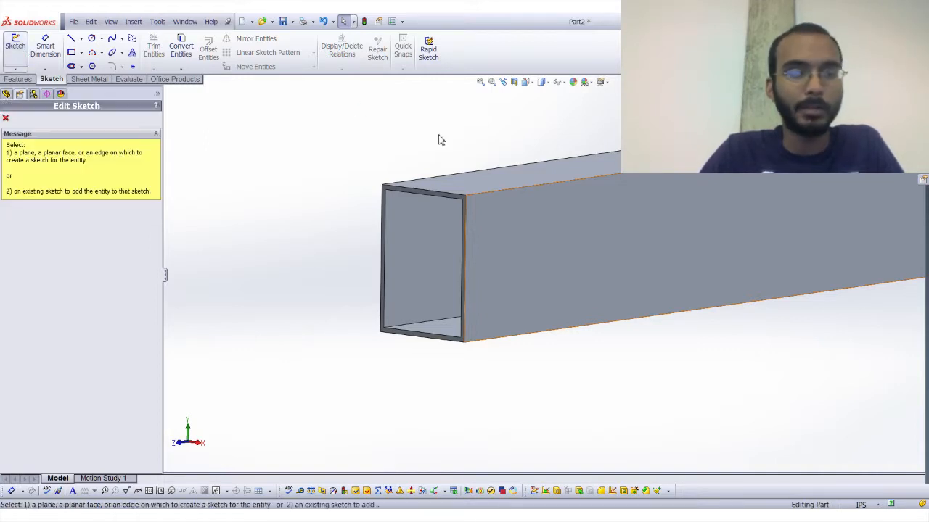
pyautogui.click(535, 258)
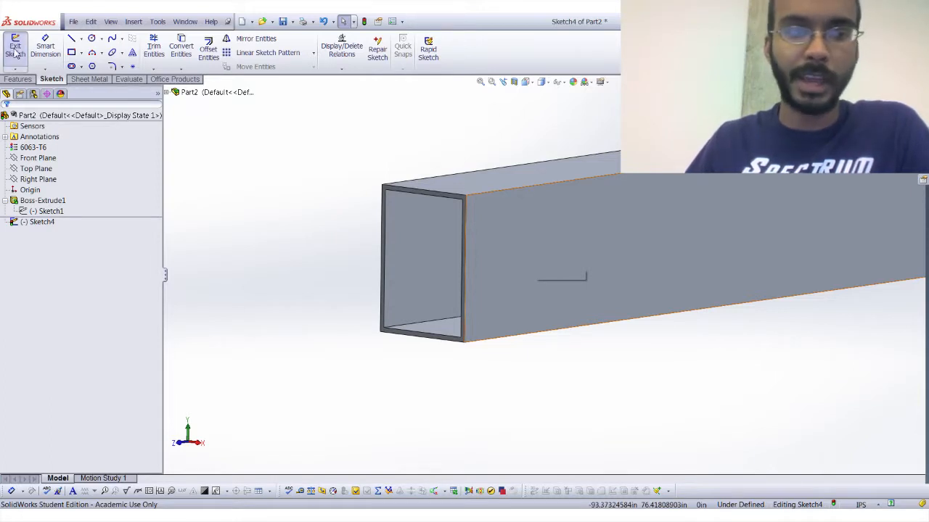
pyautogui.hotkey('ctrl', '8')
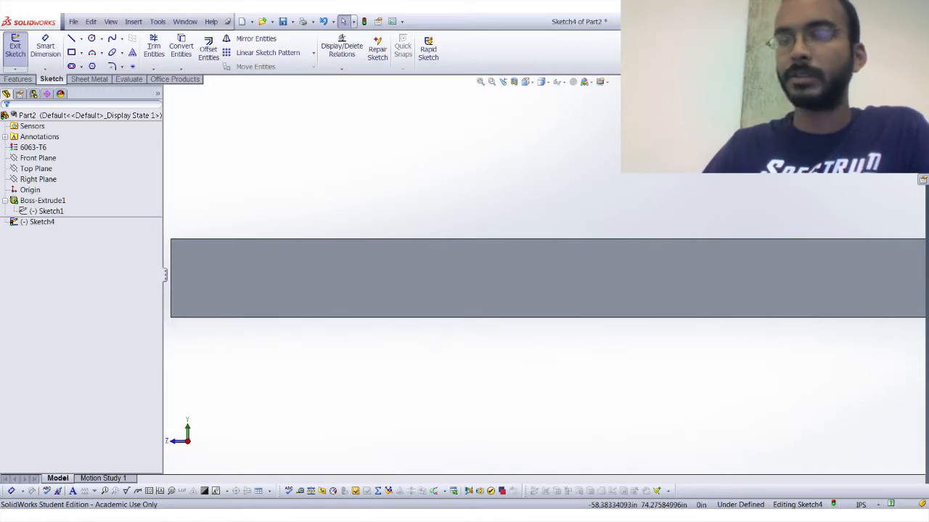
pyautogui.click(91, 39)
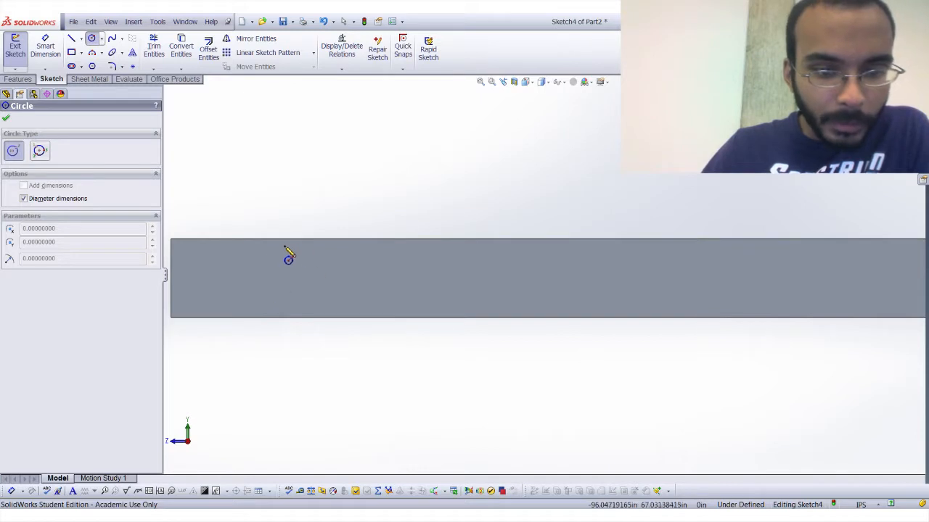
pyautogui.click(327, 269)
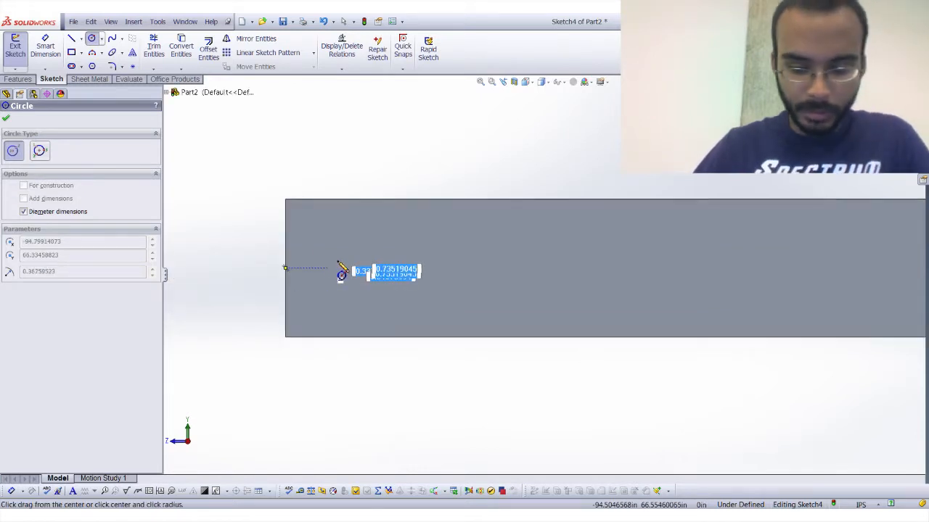
pyautogui.write('.25')
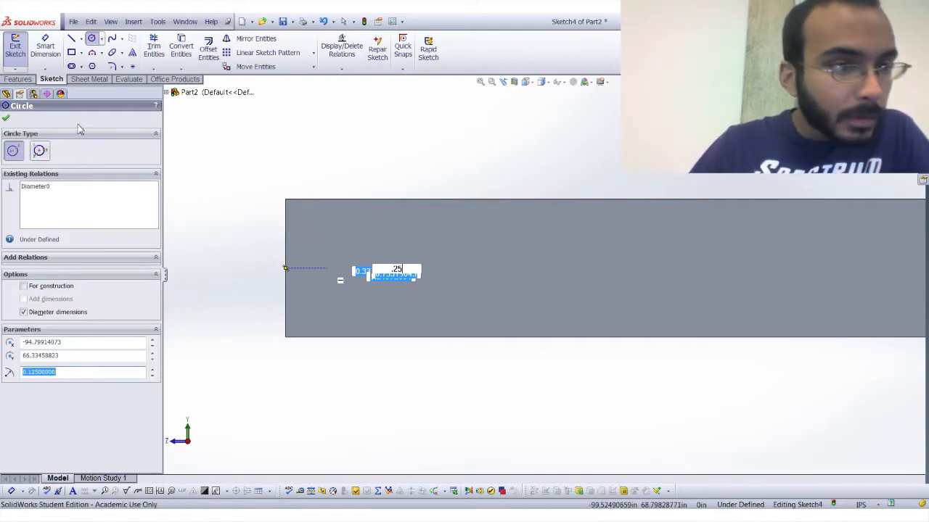
# Dimension the circle's centre 1 in from the tube's end edge, placing the dimension below the tube.
pyautogui.click(44, 46)
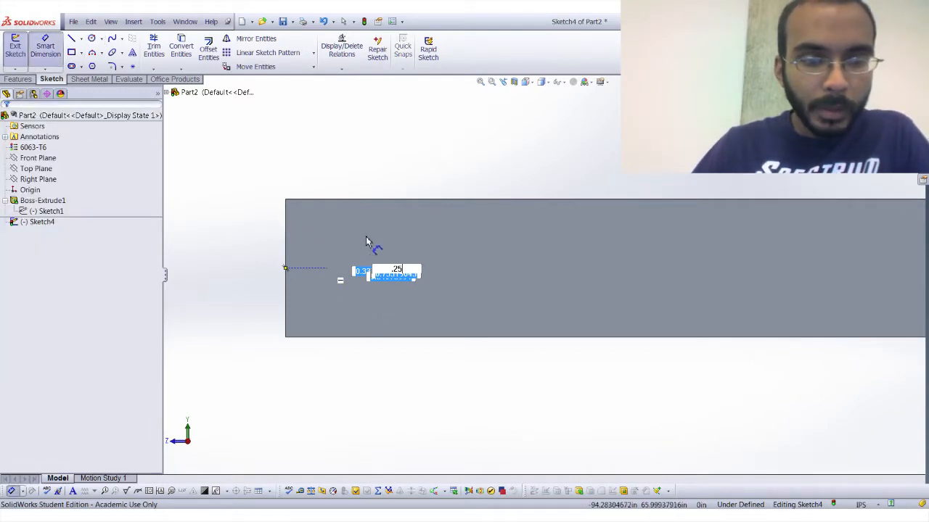
pyautogui.press('Return')
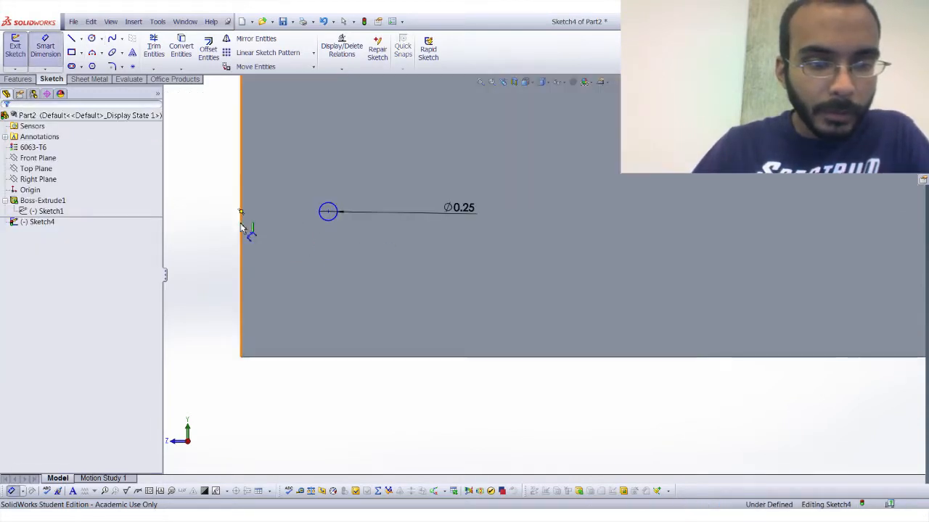
pyautogui.click(329, 212)
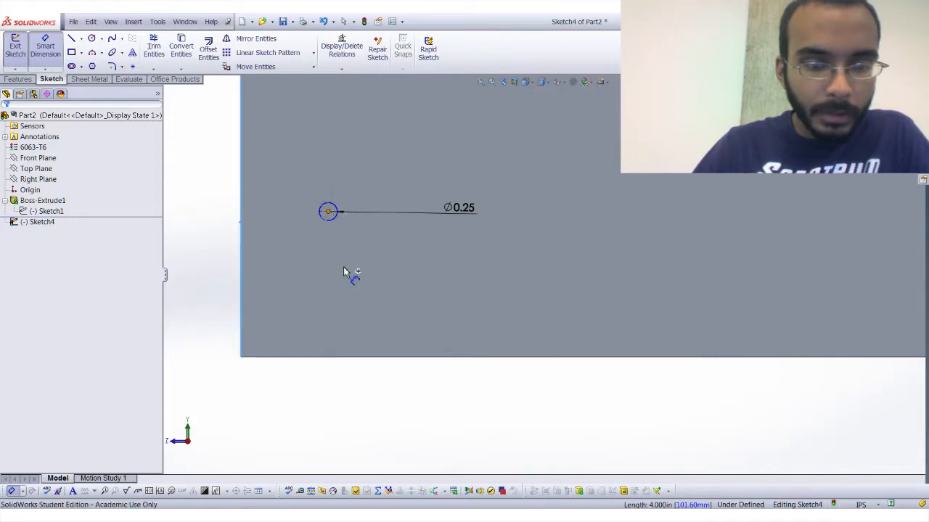
pyautogui.click(304, 404)
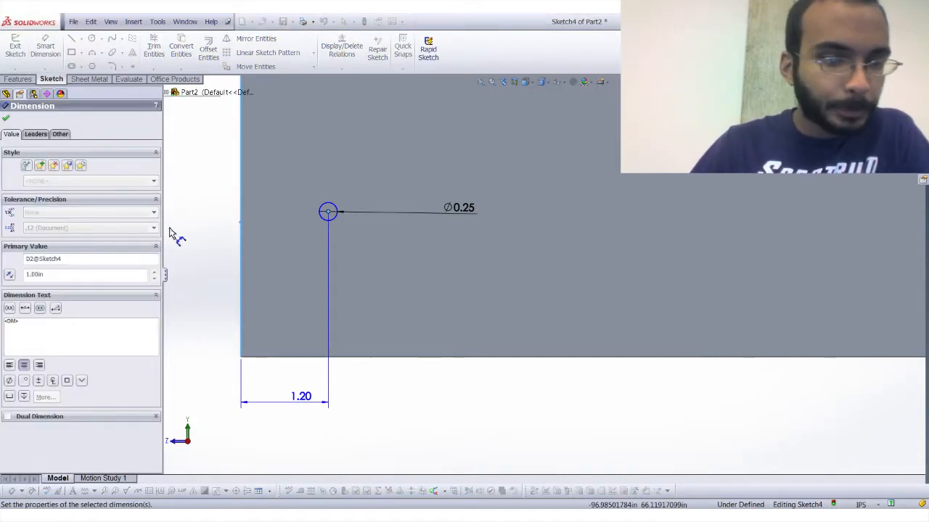
pyautogui.click(7, 120)
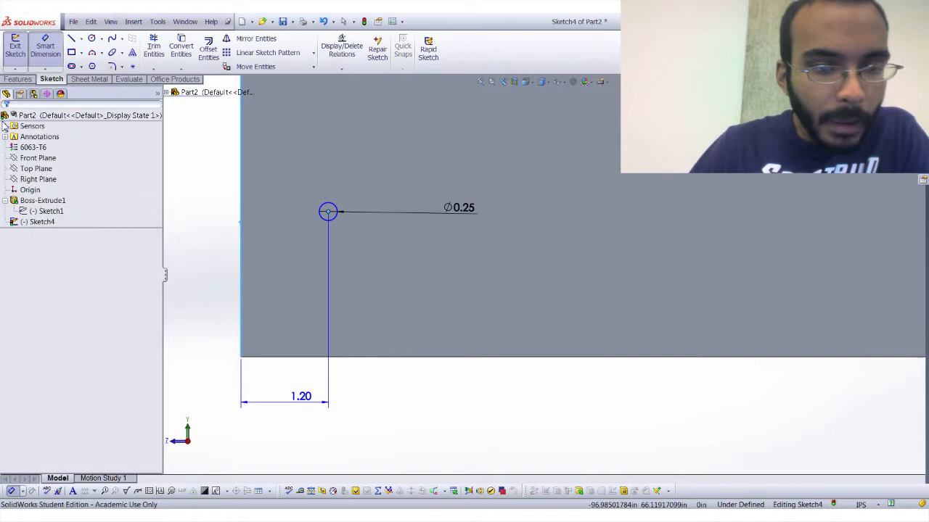
# Start an Extruded Cut of the circle with a 0.5 in blind depth.
pyautogui.click(20, 79)
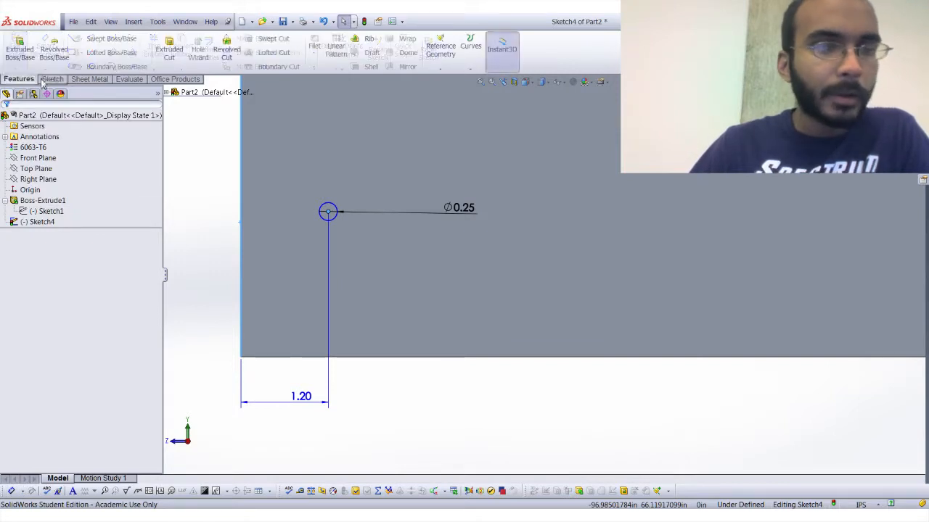
pyautogui.click(174, 64)
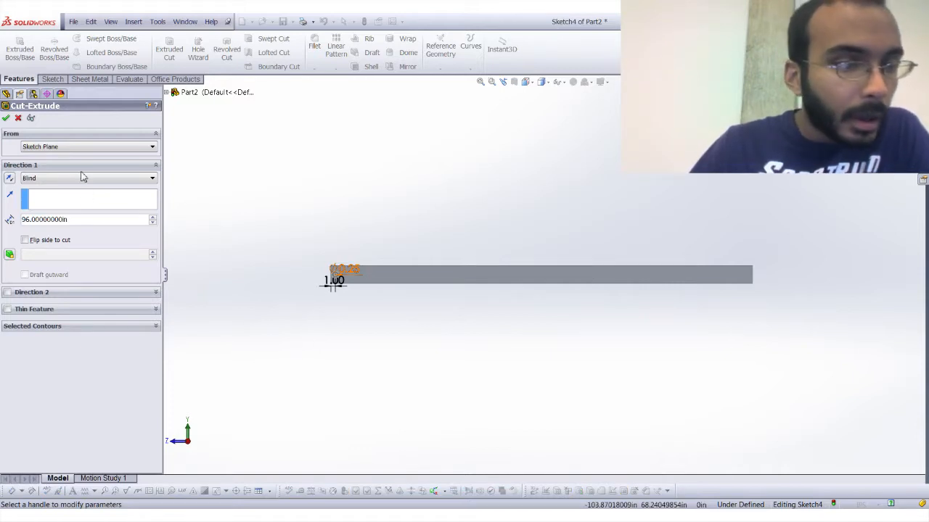
pyautogui.click(62, 221)
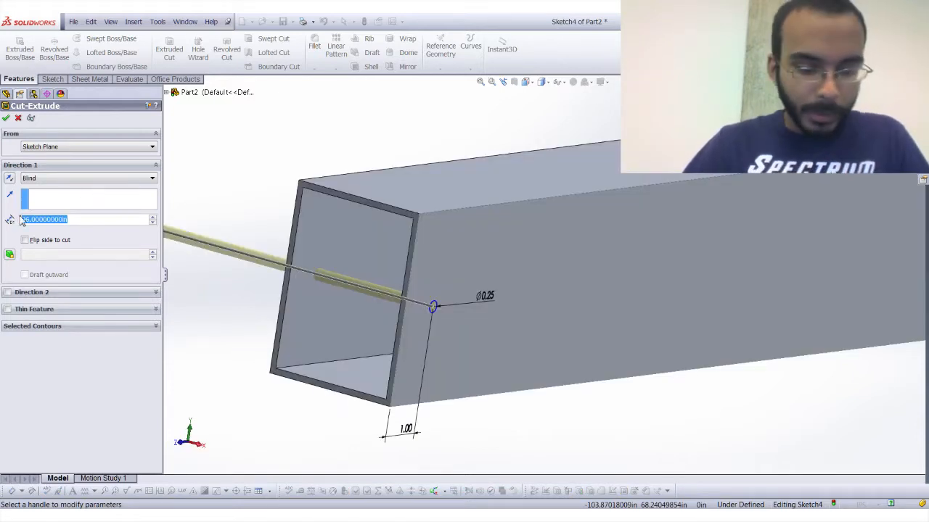
pyautogui.write('0.5')
pyautogui.press('Tab')
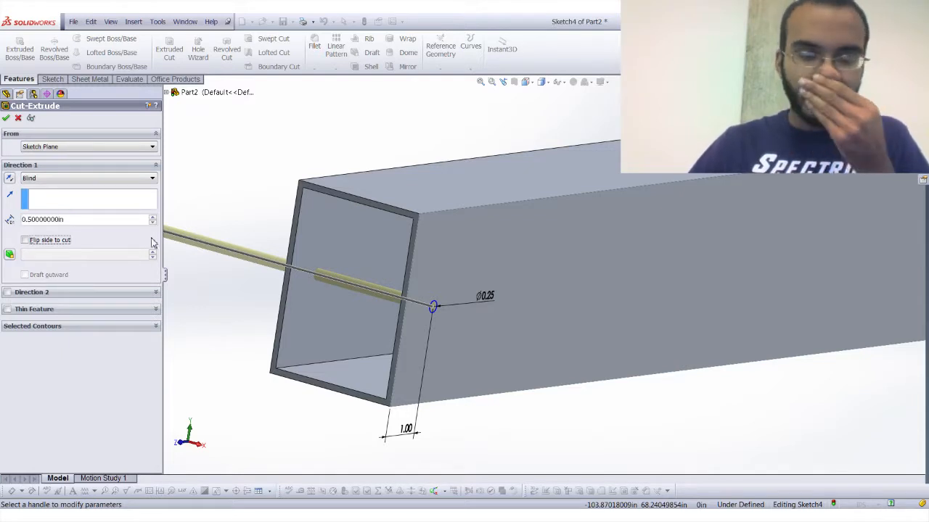
# Set the cut's end condition to Through All so it passes through both side walls.
pyautogui.click(61, 184)
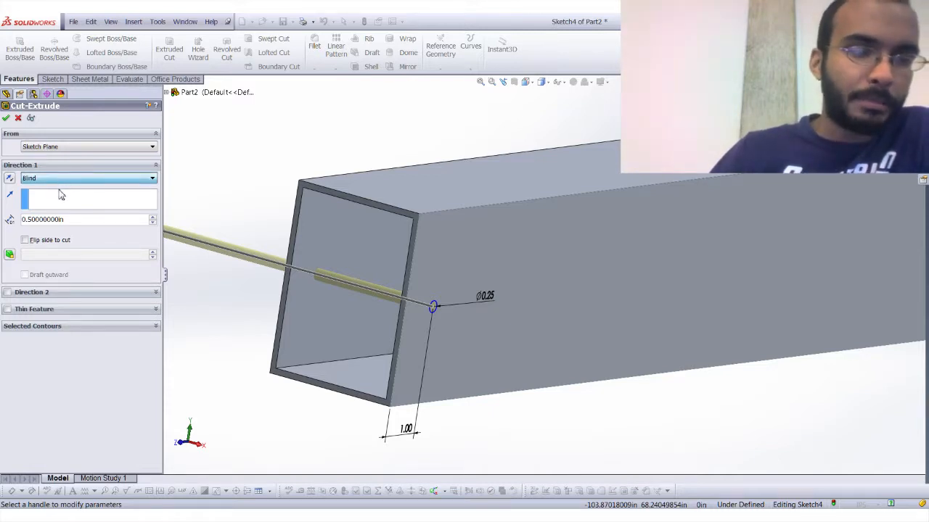
pyautogui.click(61, 188)
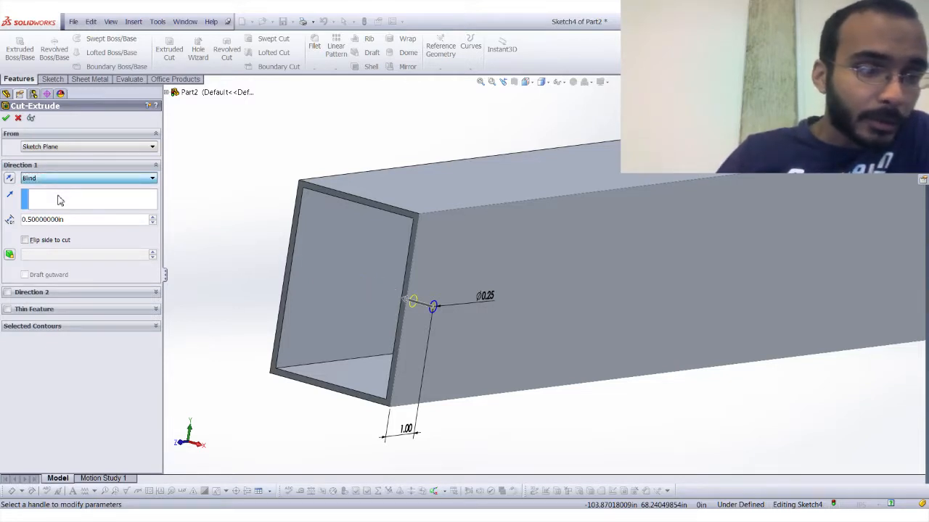
pyautogui.click(60, 201)
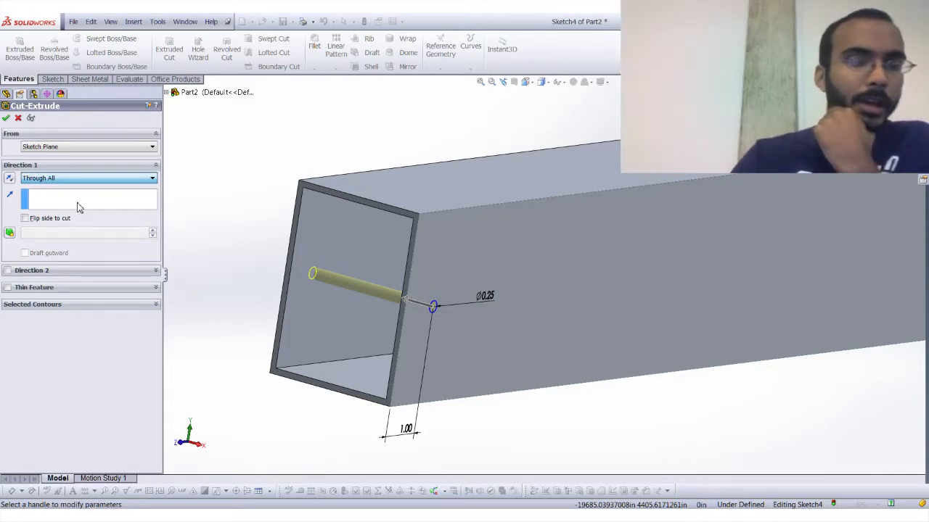
# Try the Up To Next end condition for the circular cut and inspect its preview at the tube's near side wall.
pyautogui.press('Down')
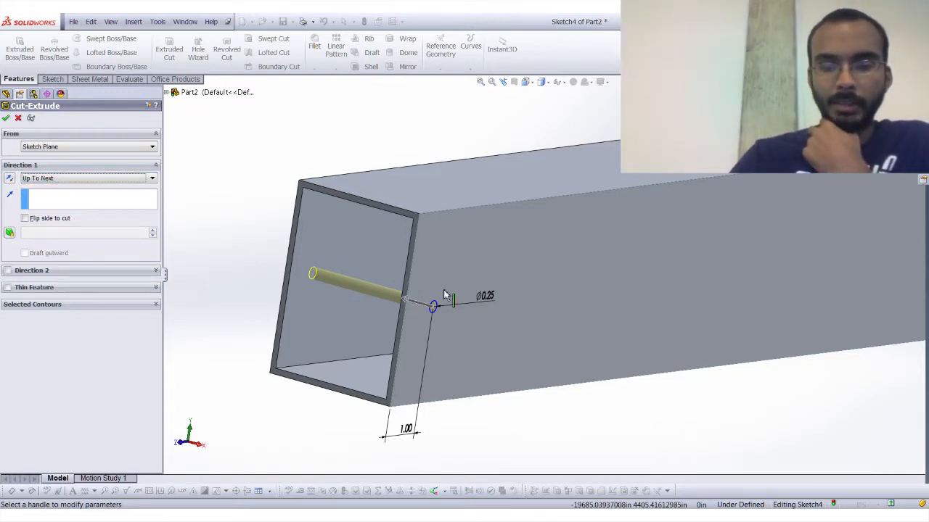
pyautogui.scroll(-5, 460, 302)
pyautogui.moveTo(460, 301); pyautogui.dragTo(470, 292, button='middle')
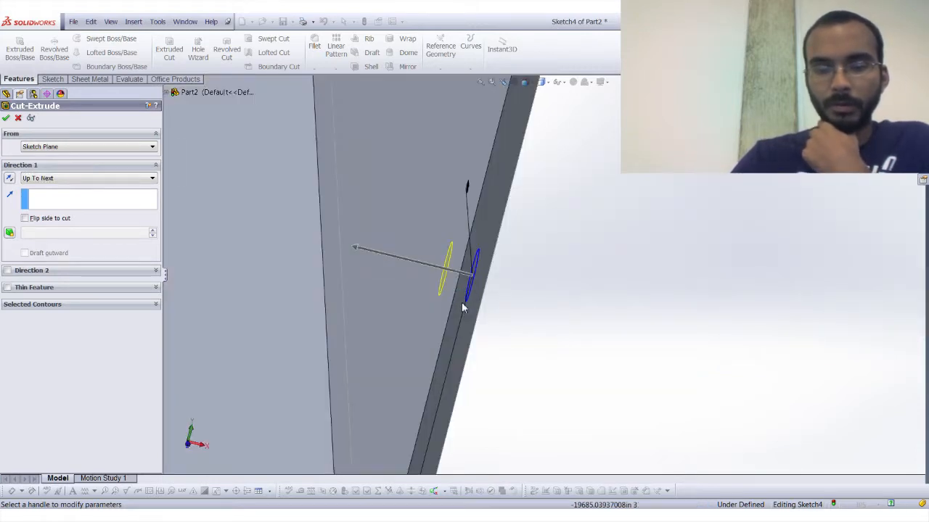
# Try the Up To Vertex end condition for the cut, picking a long edge of the tube as the reference.
pyautogui.click(58, 176)
pyautogui.click(66, 210)
pyautogui.scroll(5, 404, 226)
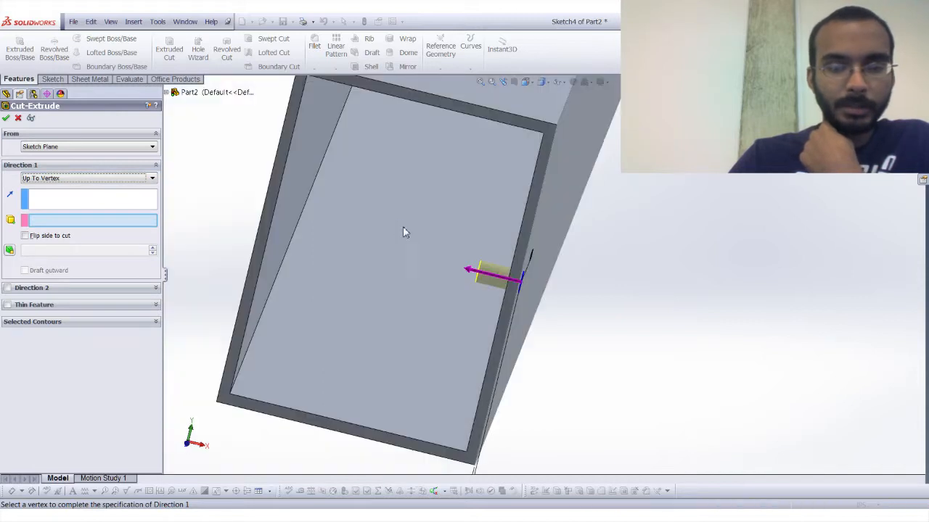
pyautogui.moveTo(389, 223); pyautogui.dragTo(412, 237, button='middle')
pyautogui.moveTo(346, 241); pyautogui.dragTo(312, 280, button='middle')
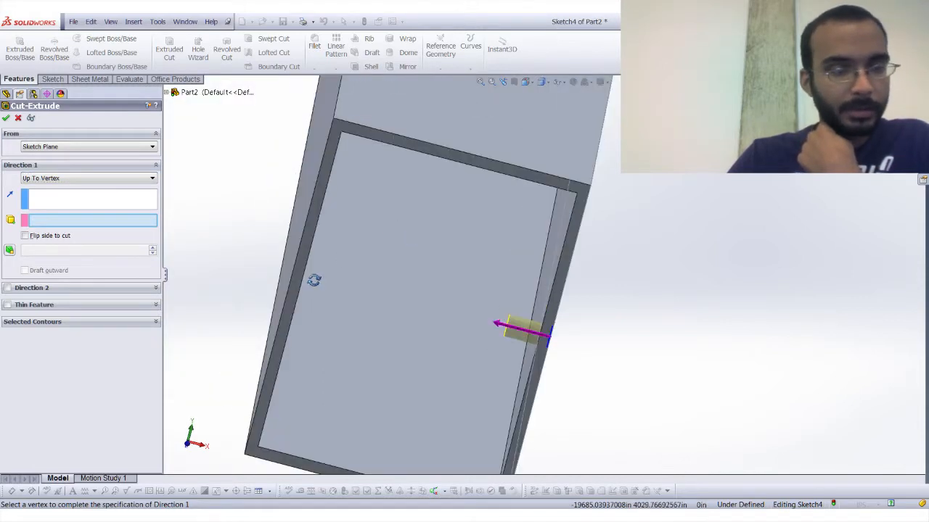
pyautogui.click(266, 300)
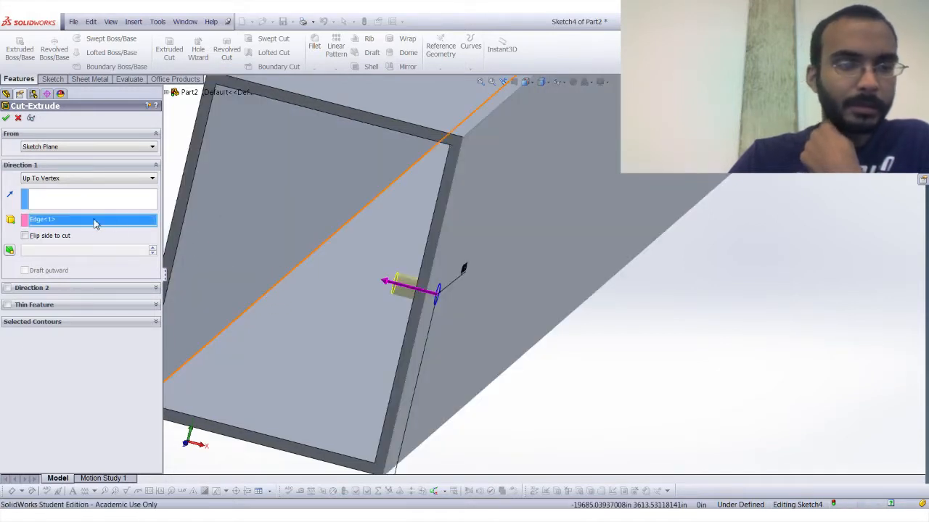
# Clear the edge reference and try Up To Surface, using the inner face of the opposite side wall as the limit.
pyautogui.press('Delete')
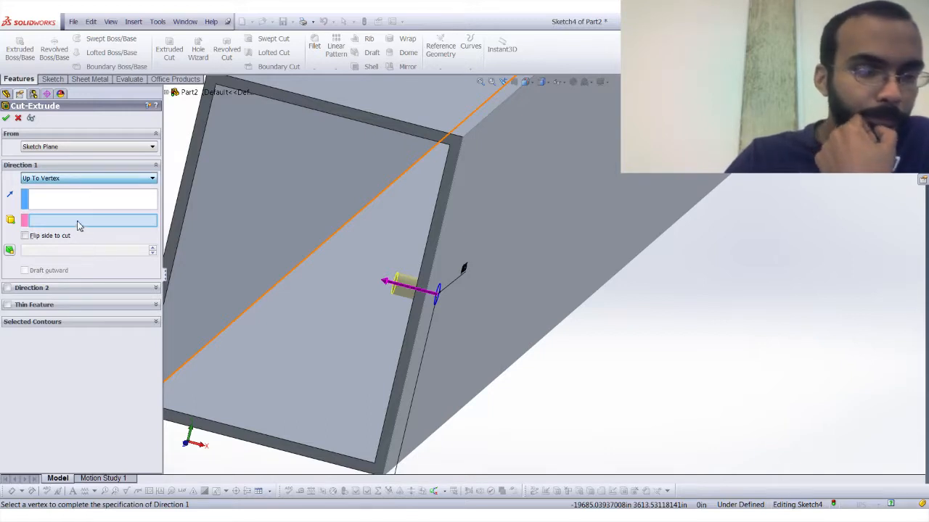
pyautogui.press('Down')
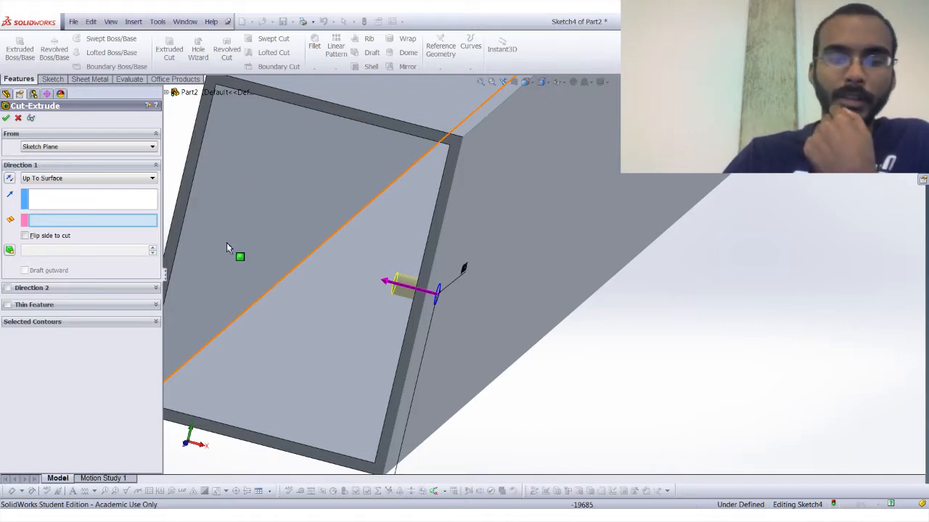
pyautogui.click(237, 190)
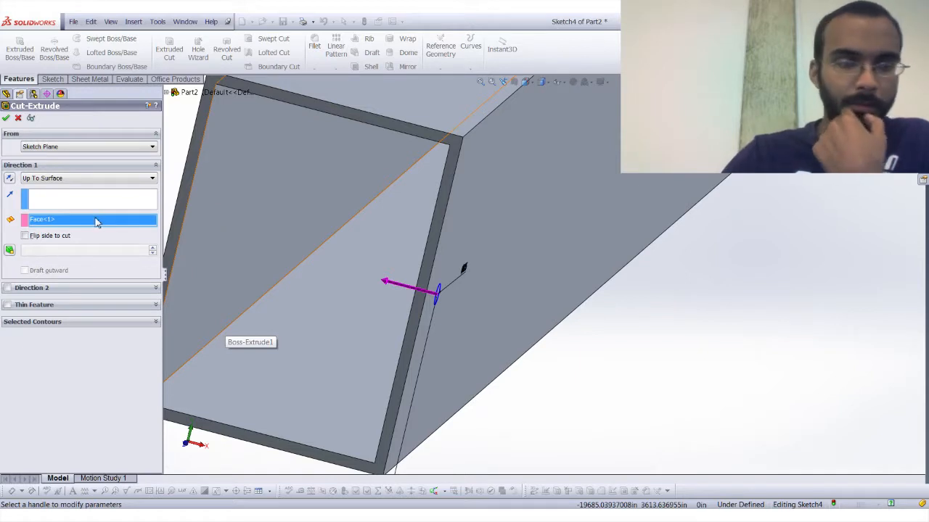
# Set the cut's end condition to Blind with a 0.5 in depth and complete the cut.
pyautogui.click(68, 177)
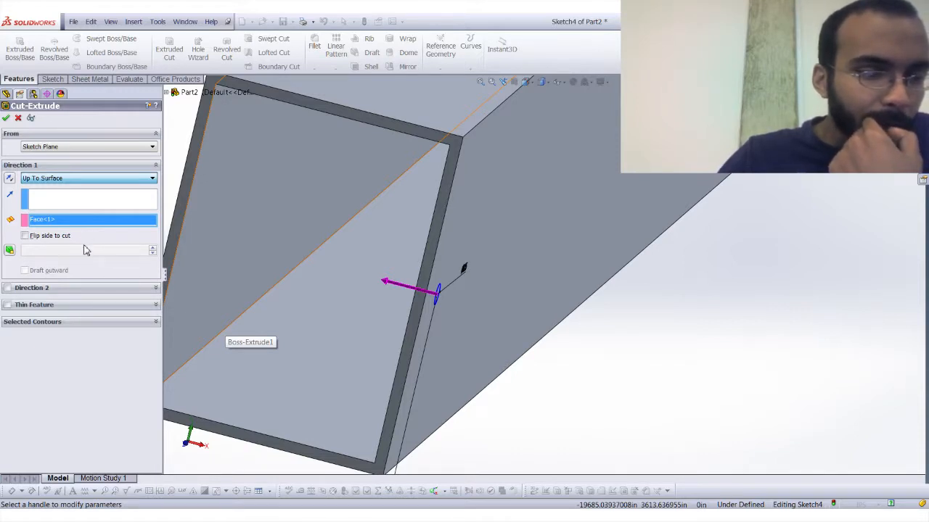
pyautogui.click(62, 191)
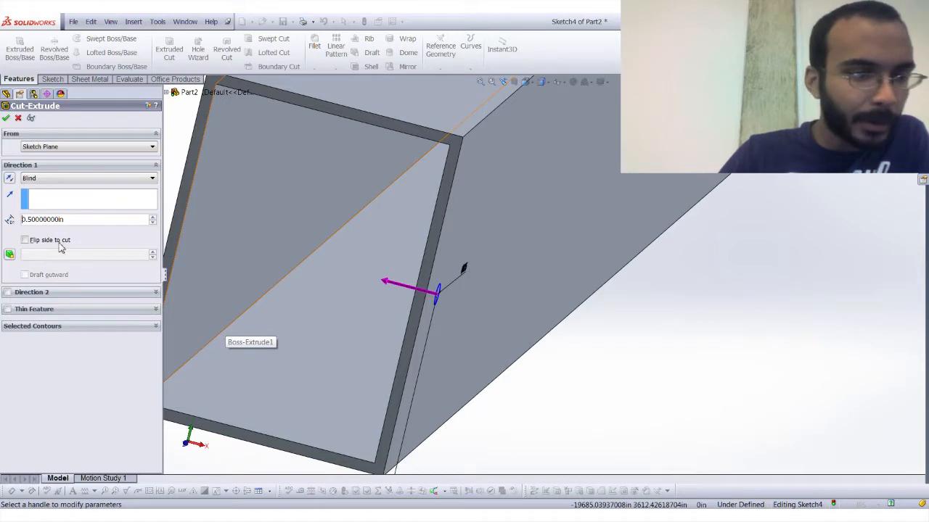
pyautogui.click(6, 118)
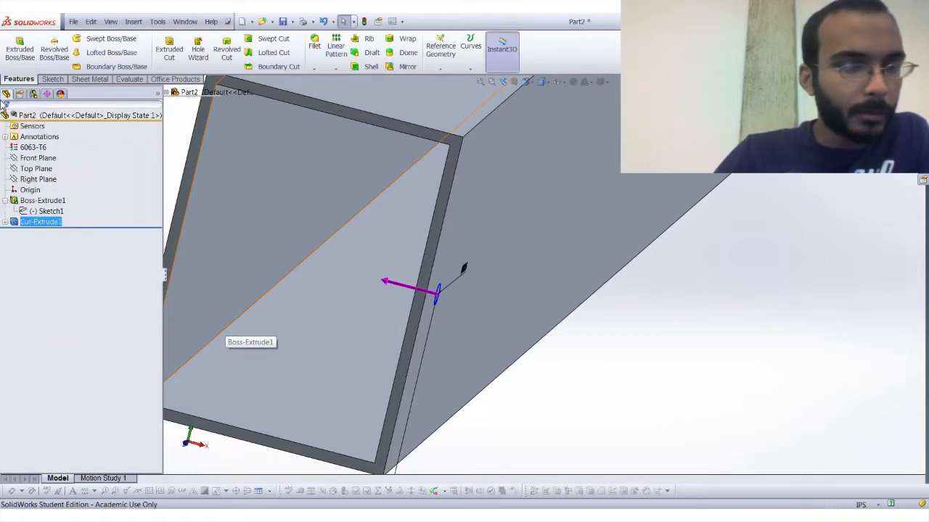
pyautogui.scroll(5, 352, 244)
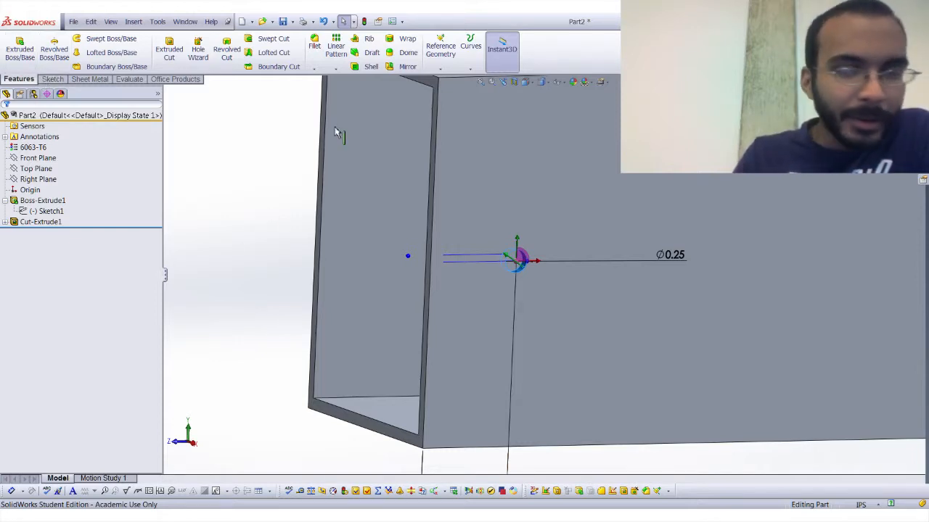
# Create a new part document and start a sketch on the Front Plane.
pyautogui.hotkey('ctrl', 'Tab')
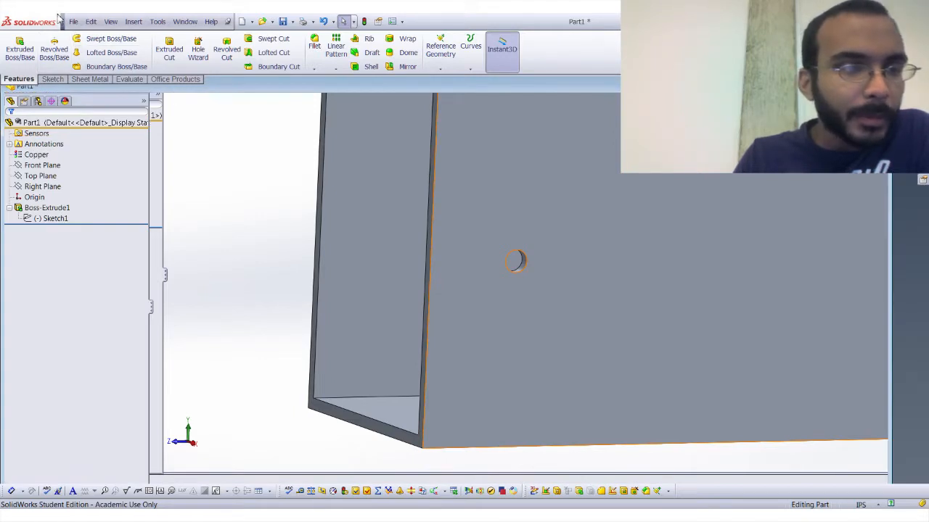
pyautogui.click(83, 34)
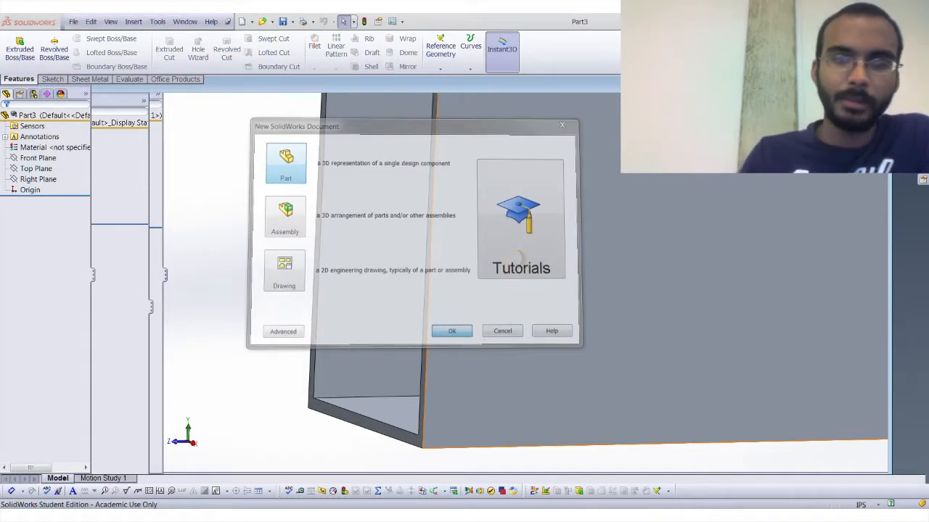
pyautogui.click(56, 79)
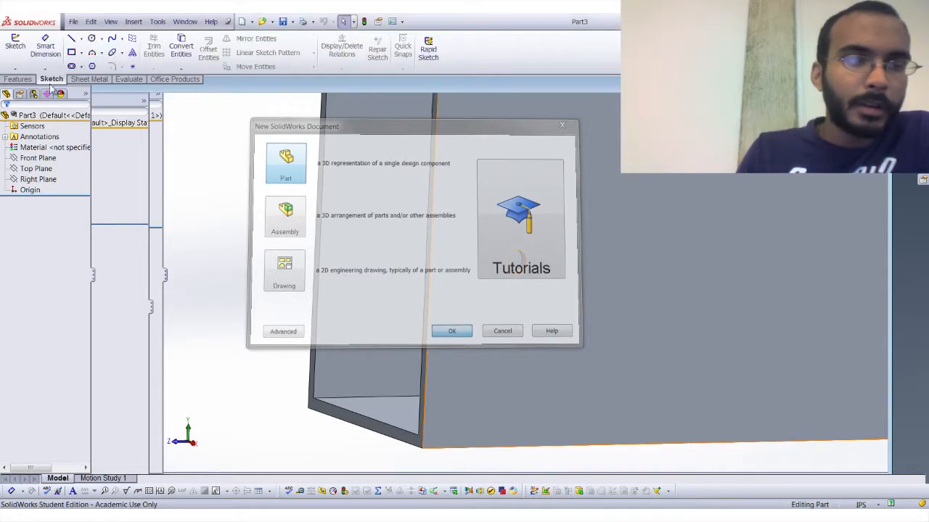
pyautogui.click(15, 51)
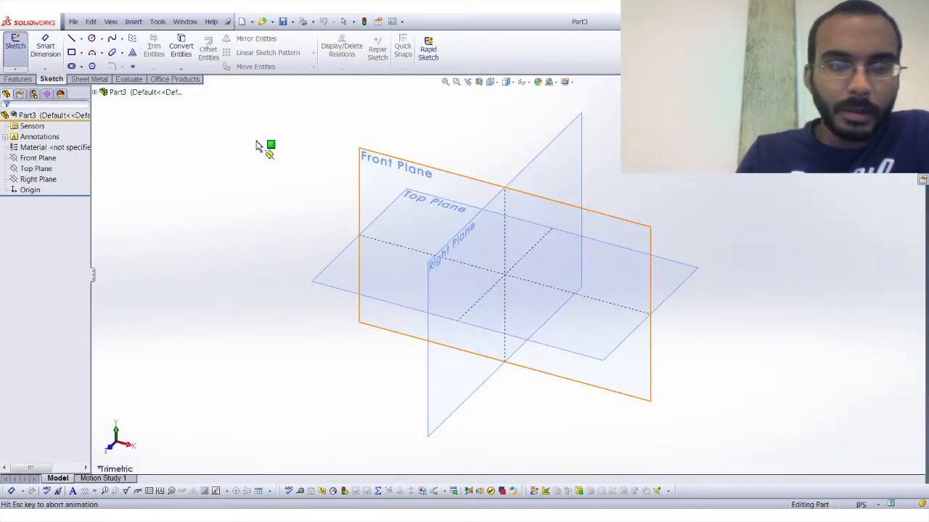
# Sketch a corner rectangle about 3.54 in wide and 2.49 in high enclosing the origin.
pyautogui.click(73, 57)
pyautogui.click(400, 317)
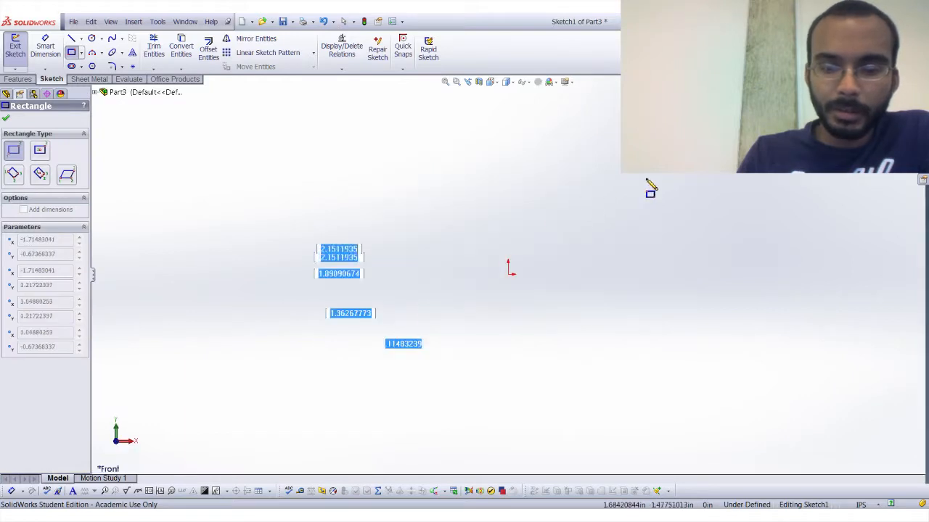
pyautogui.click(622, 161)
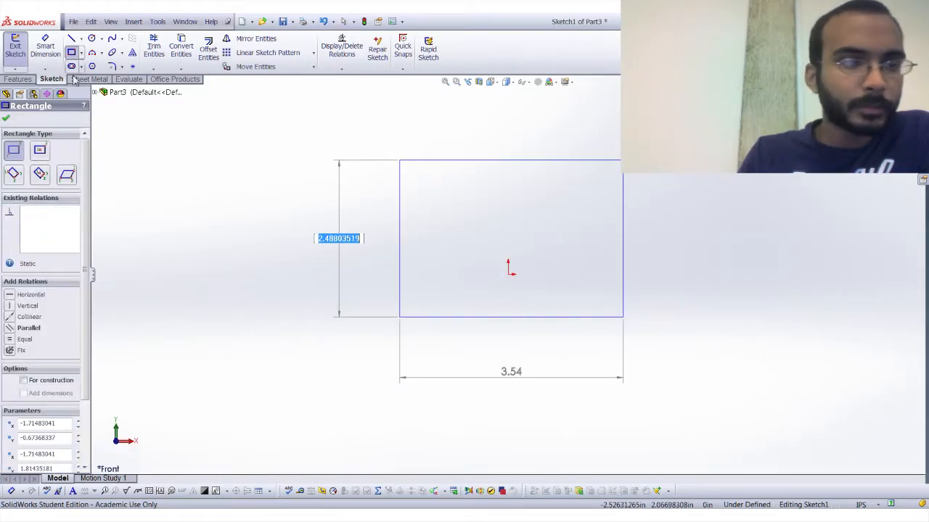
# Extrude the rectangle as a solid block with a 3 in blind depth.
pyautogui.click(22, 79)
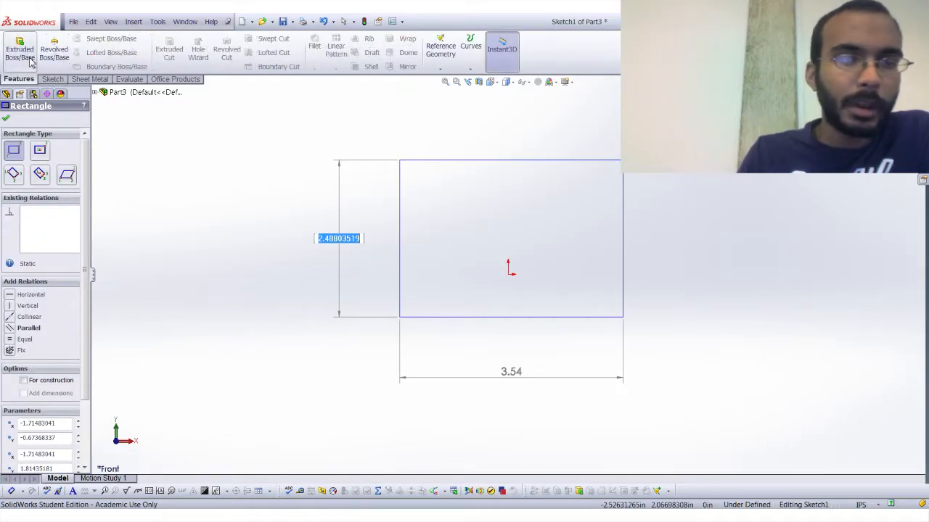
pyautogui.click(20, 48)
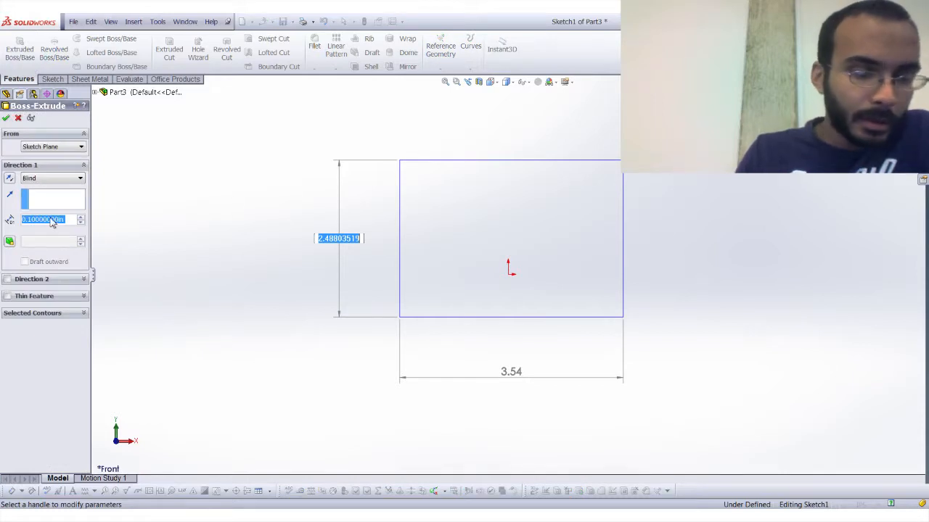
pyautogui.press('Return')
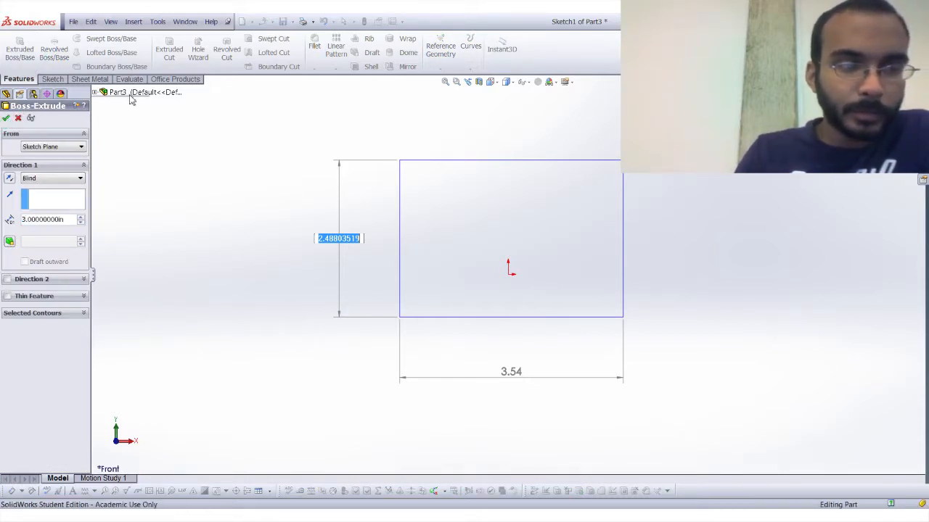
pyautogui.press('Return')
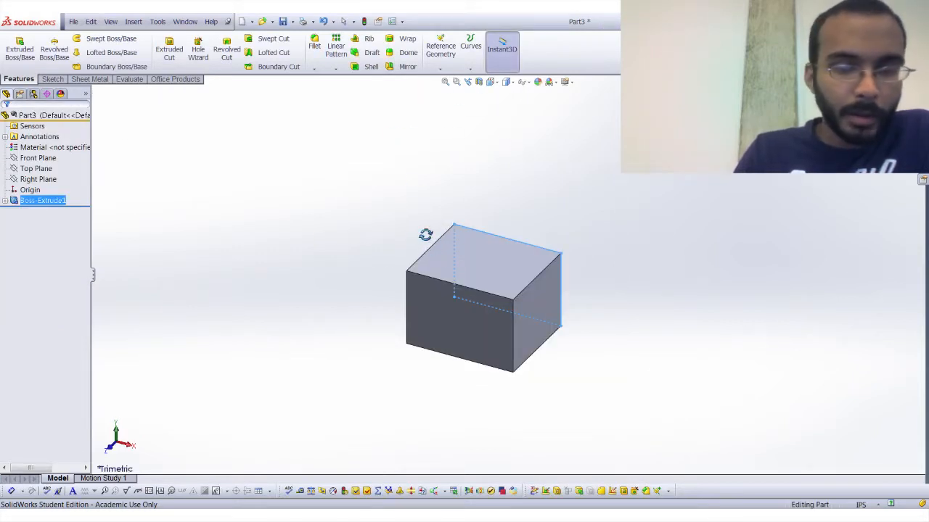
pyautogui.press('Escape')
pyautogui.click(217, 169)
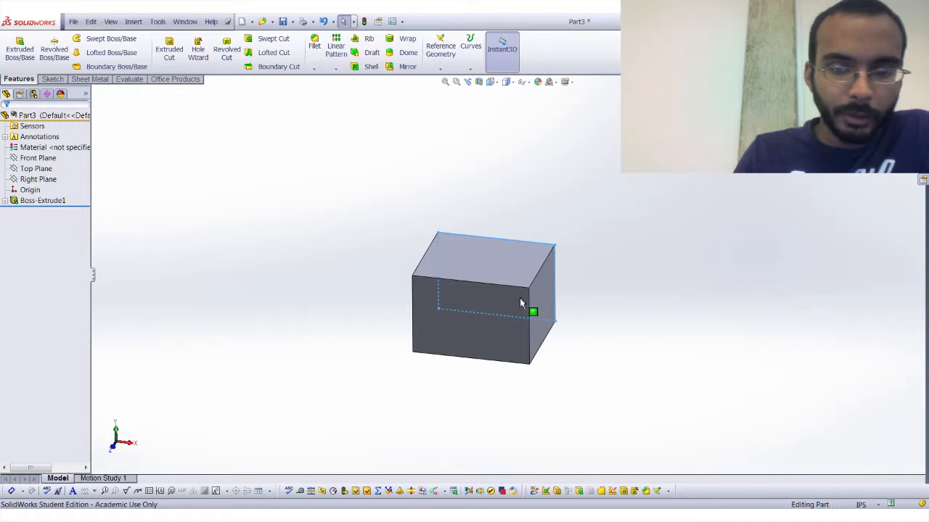
pyautogui.moveTo(524, 303); pyautogui.dragTo(500, 314, button='middle')
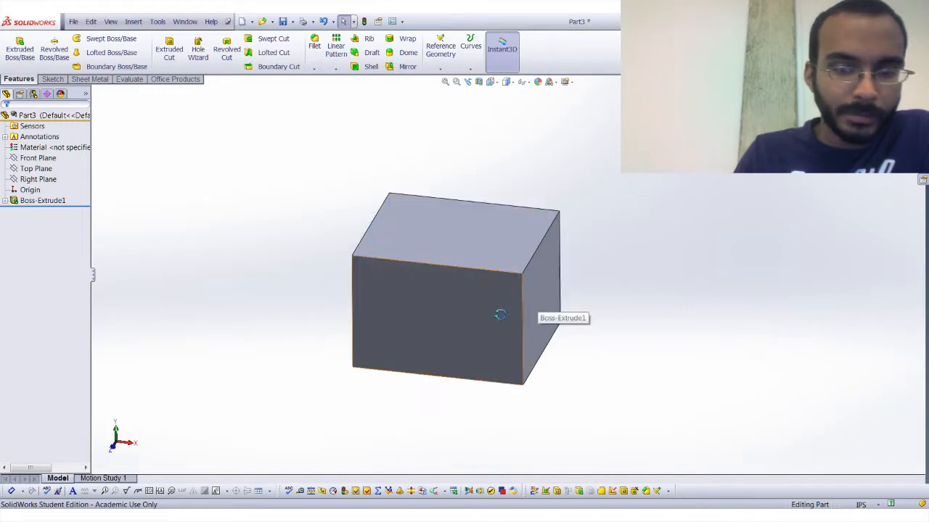
# Start a sketch on the block's front face and draw a circle about 0.24 in in diameter near the face's left edge.
pyautogui.click(52, 79)
pyautogui.click(16, 49)
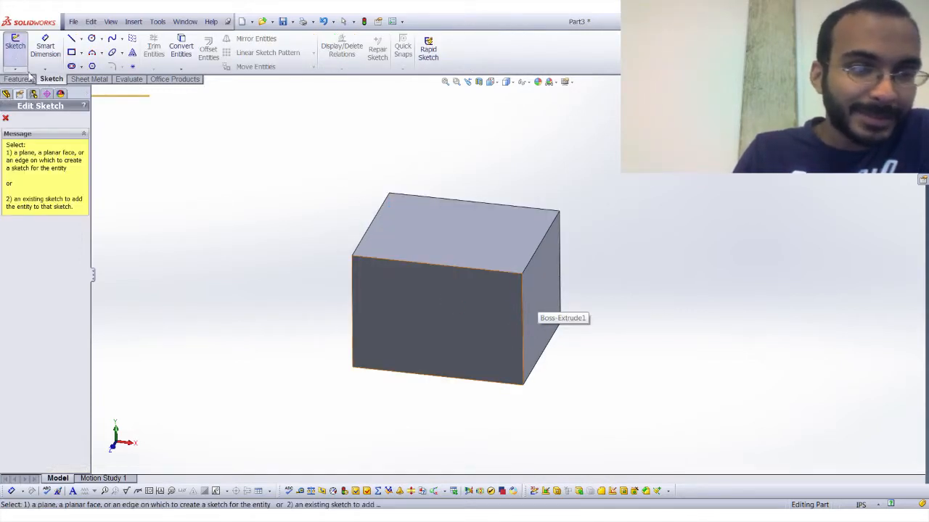
pyautogui.moveTo(392, 309); pyautogui.dragTo(397, 264, button='middle')
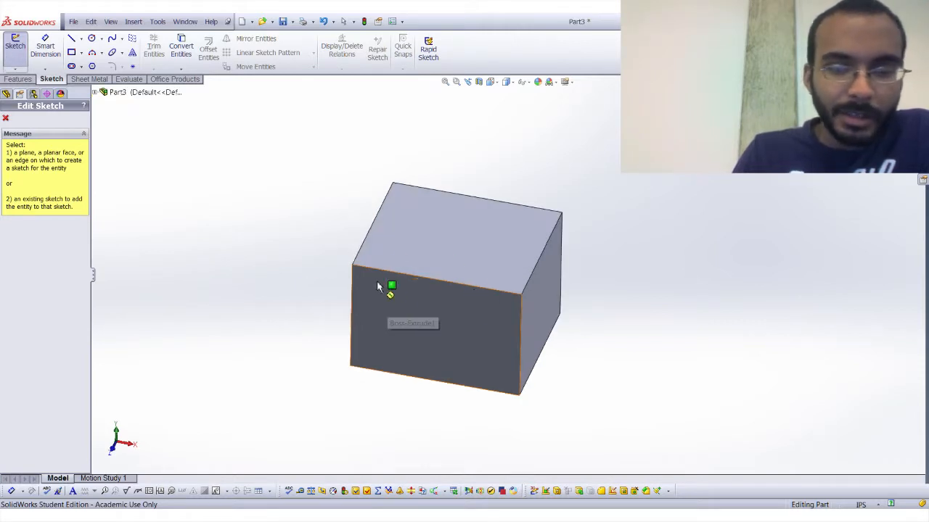
pyautogui.click(419, 286)
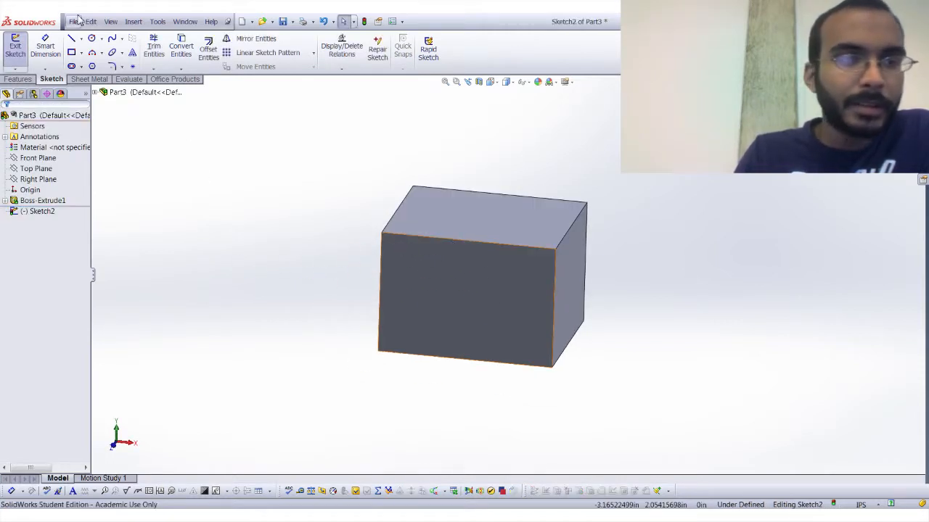
pyautogui.click(92, 38)
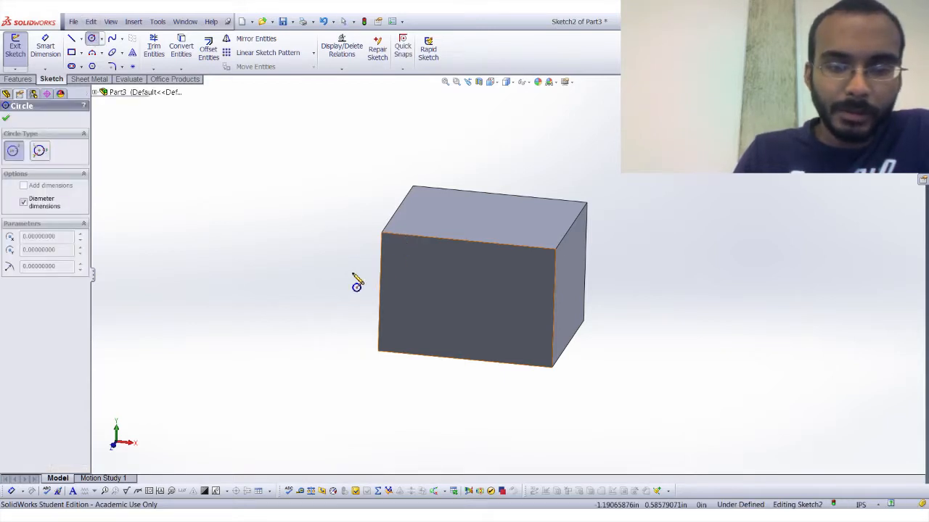
pyautogui.click(356, 284)
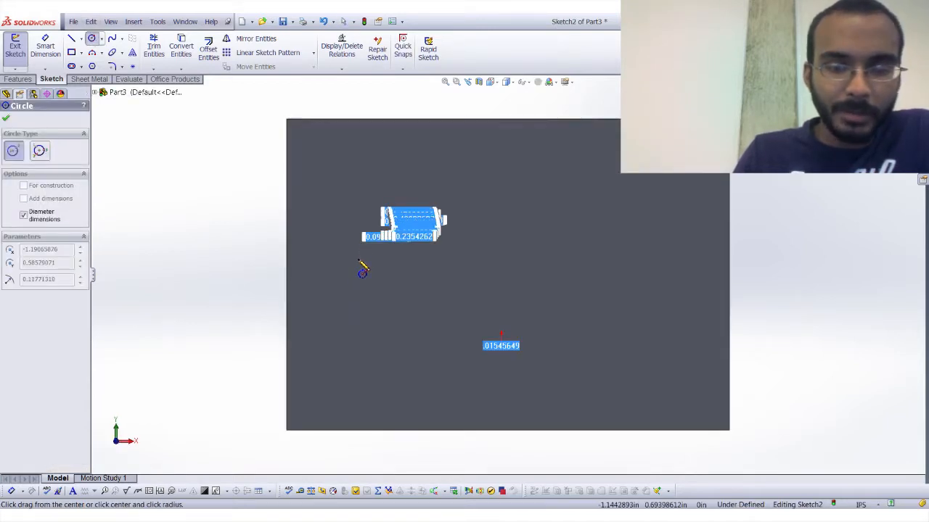
pyautogui.click(363, 269)
pyautogui.click(5, 119)
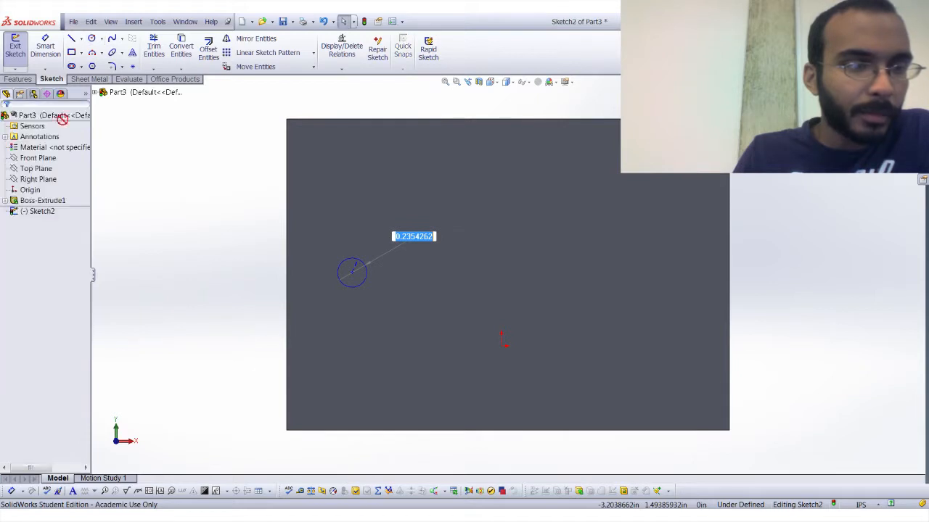
# Cut the circle through the whole block with an Extruded Cut set to Through All.
pyautogui.click(17, 78)
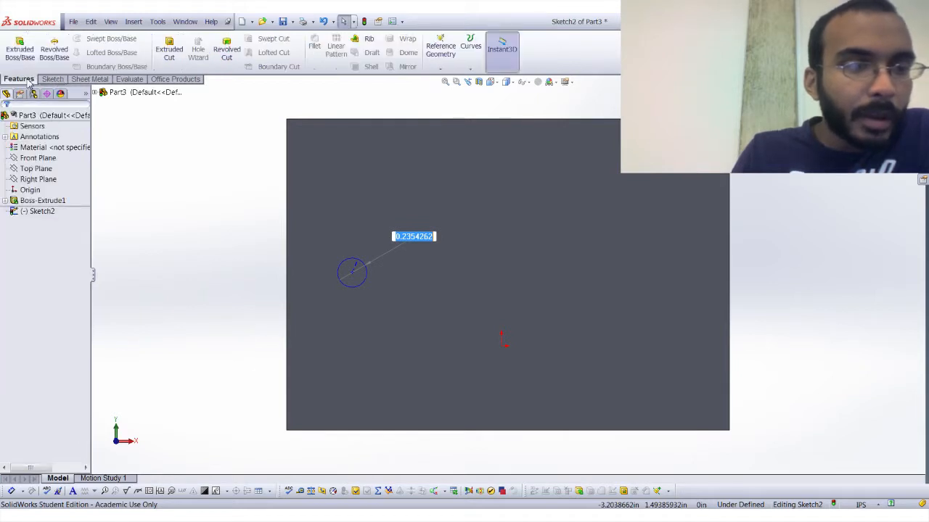
pyautogui.click(173, 64)
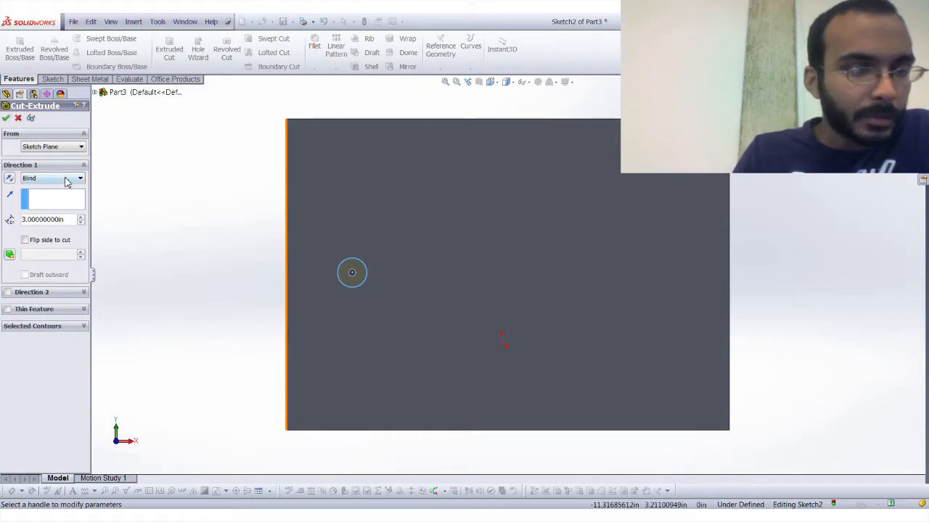
pyautogui.click(66, 200)
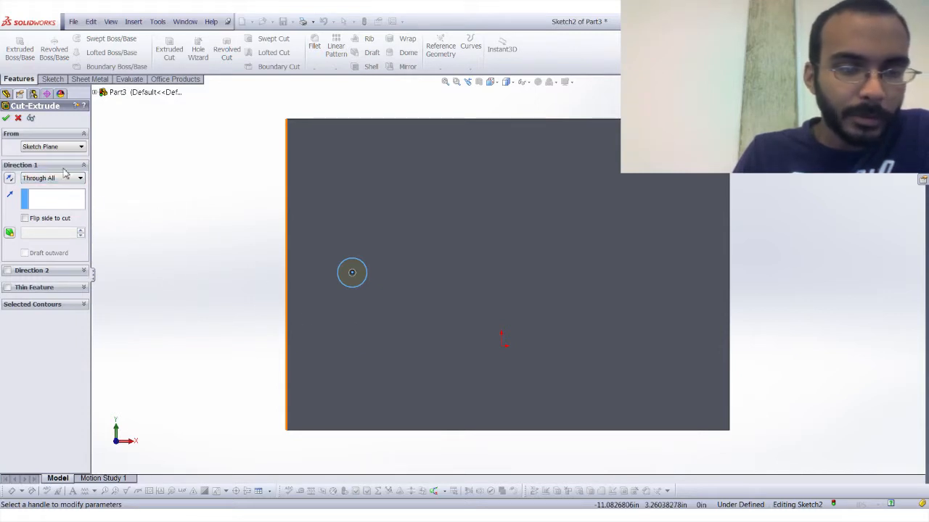
pyautogui.click(6, 118)
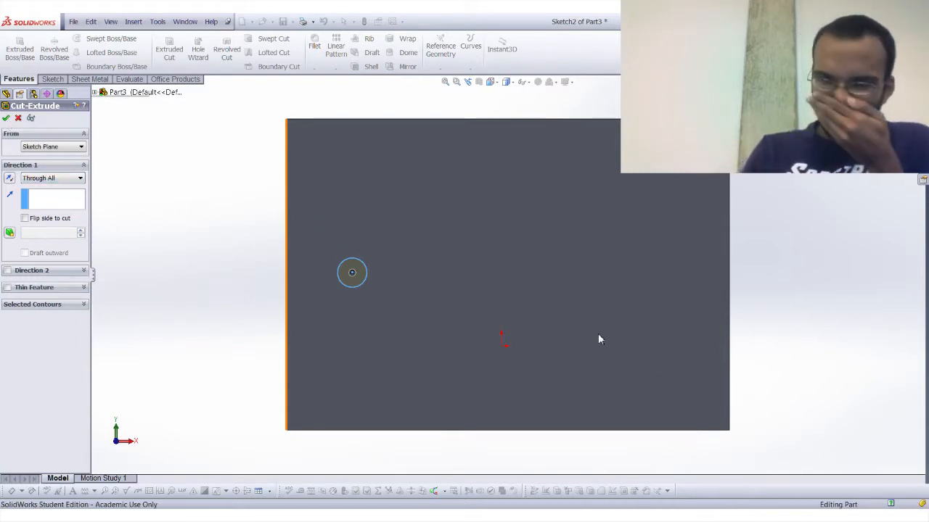
pyautogui.moveTo(487, 385); pyautogui.dragTo(484, 362, button='middle')
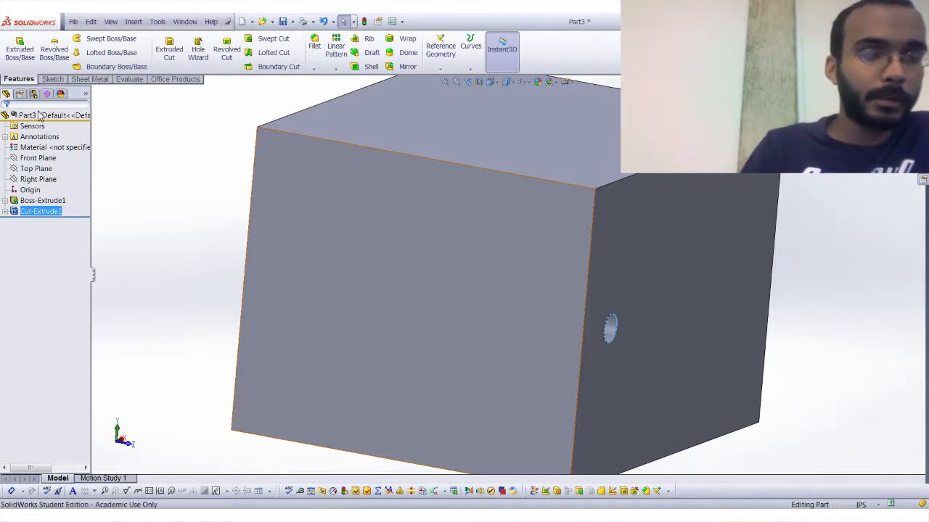
# Edit the sketch of the through cut and draw a second circle about 0.17 in in diameter beside the first circle.
pyautogui.click(7, 211)
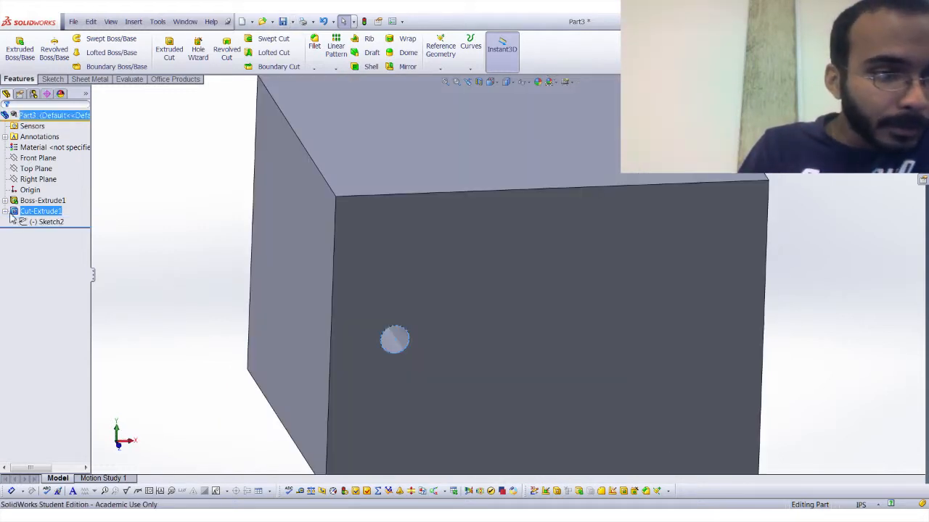
pyautogui.click(32, 222)
pyautogui.click(42, 205)
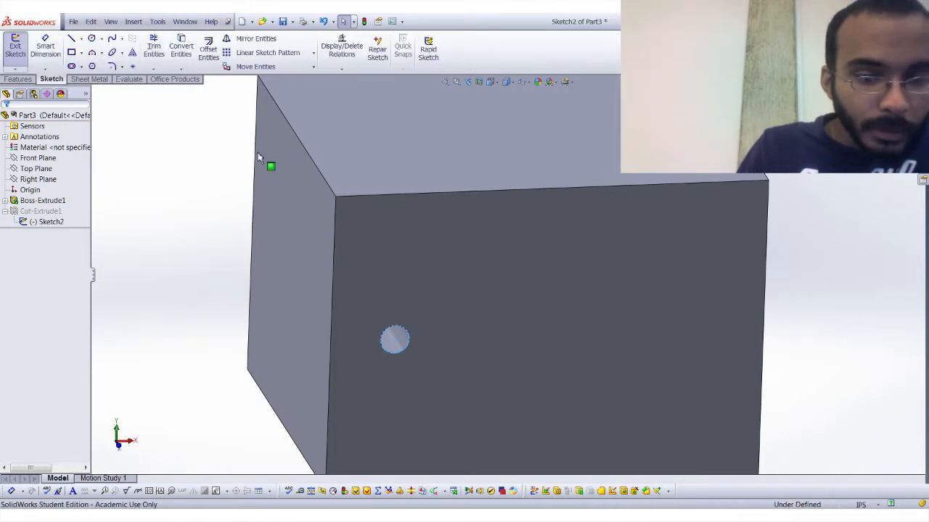
pyautogui.click(92, 37)
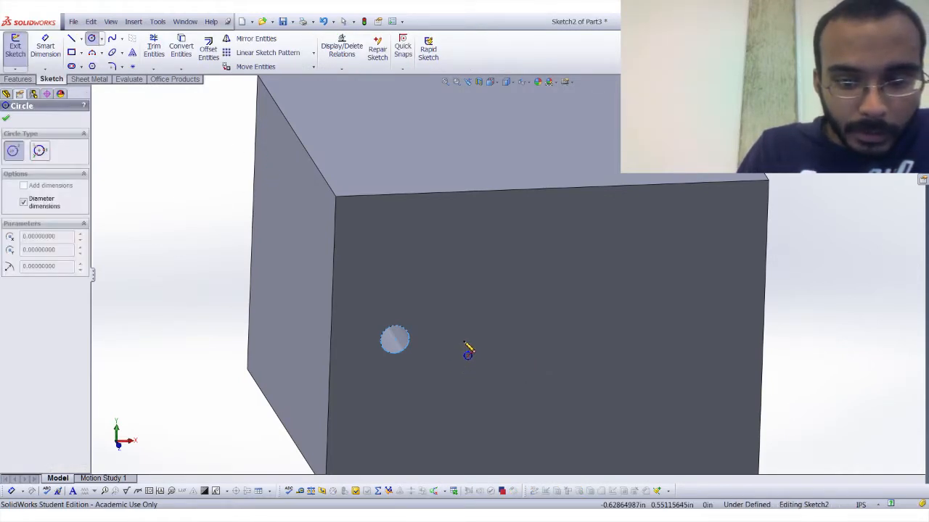
pyautogui.click(454, 342)
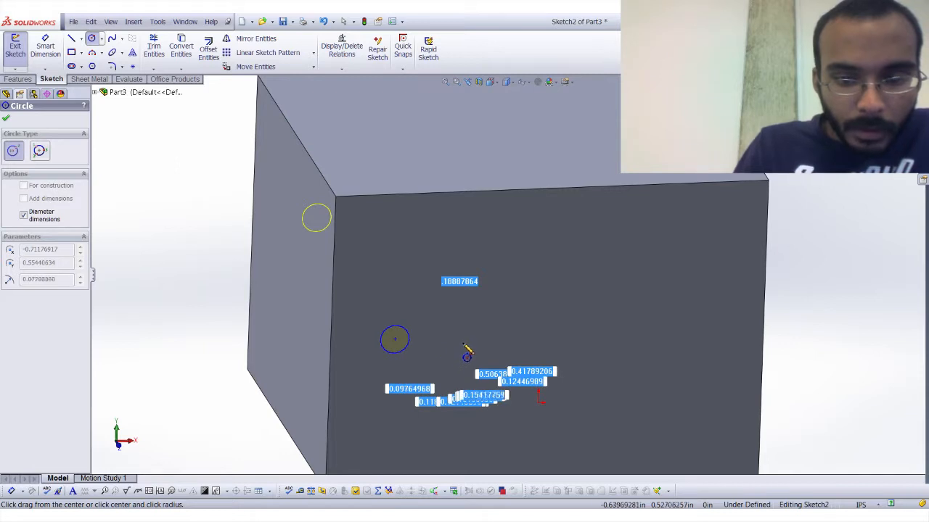
pyautogui.click(463, 351)
# Dimension the distance between the two circle centres as 0.50 in.
pyautogui.click(45, 47)
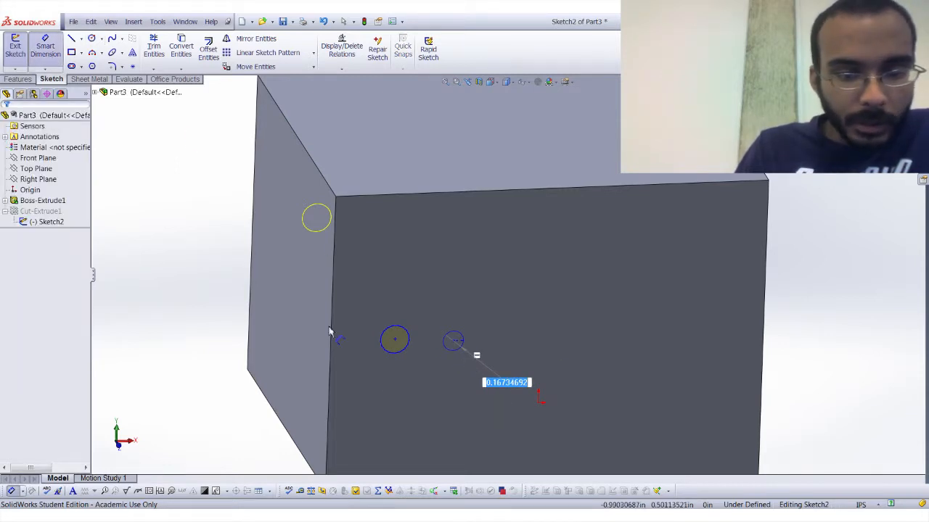
pyautogui.scroll(-3, 290, 311)
pyautogui.click(289, 311)
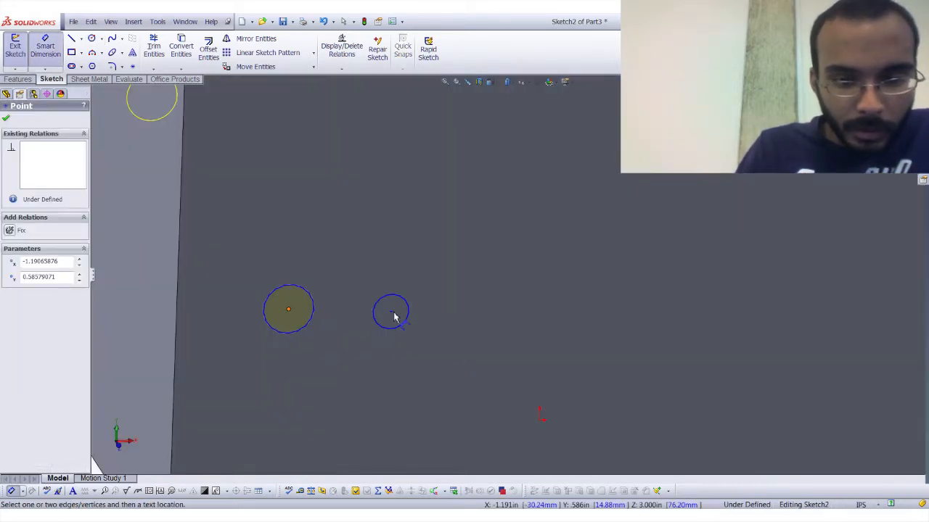
pyautogui.click(390, 312)
pyautogui.click(346, 250)
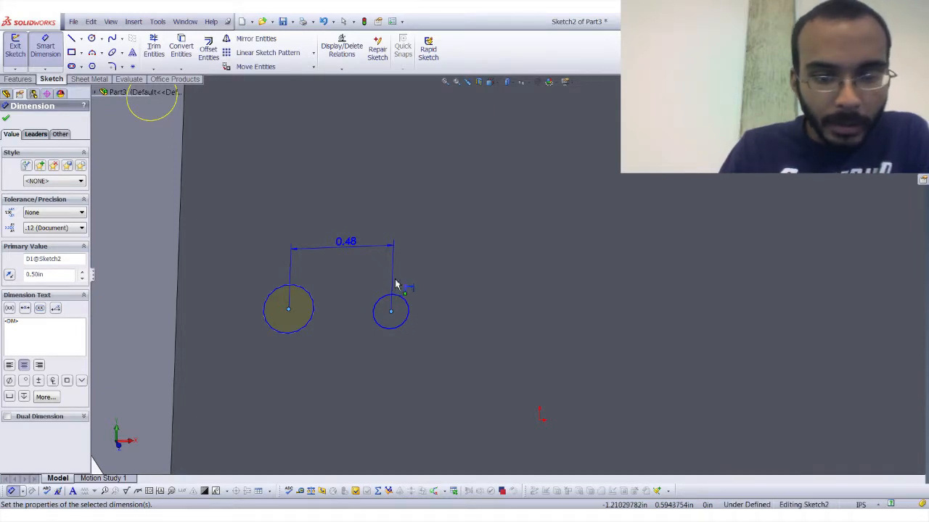
pyautogui.scroll(1, 395, 280)
pyautogui.press('Escape')
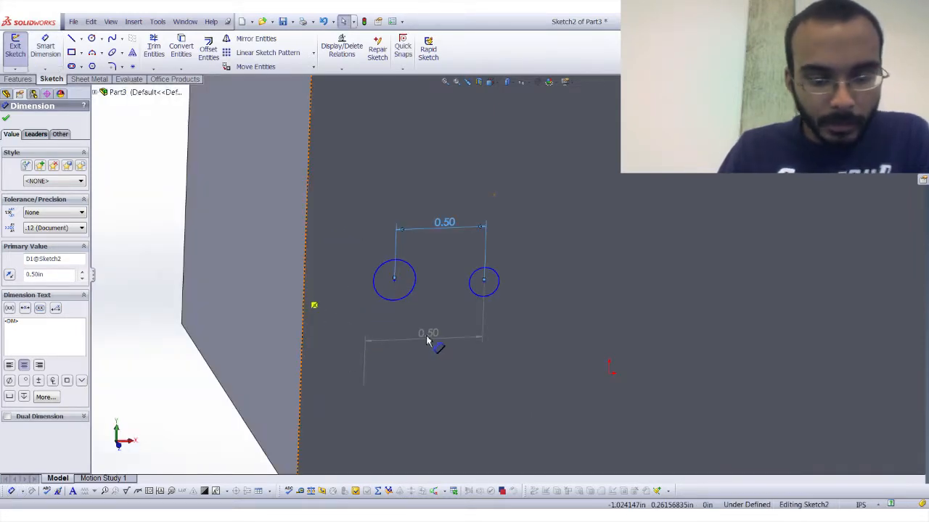
# Delete the spacing dimensions placed on the two circles.
pyautogui.press('Delete')
pyautogui.click(428, 341)
pyautogui.press('Delete')
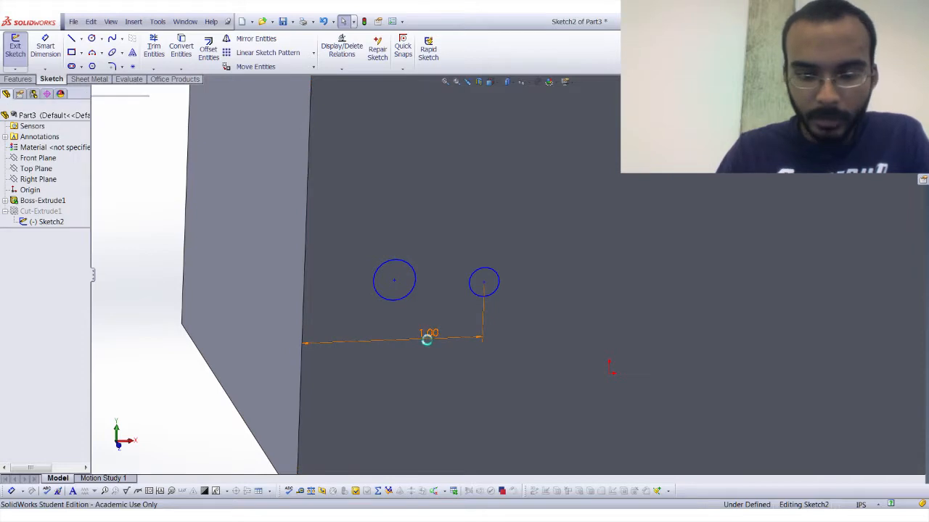
# Dimension the first circle's centre 1.00 in from the front face's left edge.
pyautogui.click(55, 58)
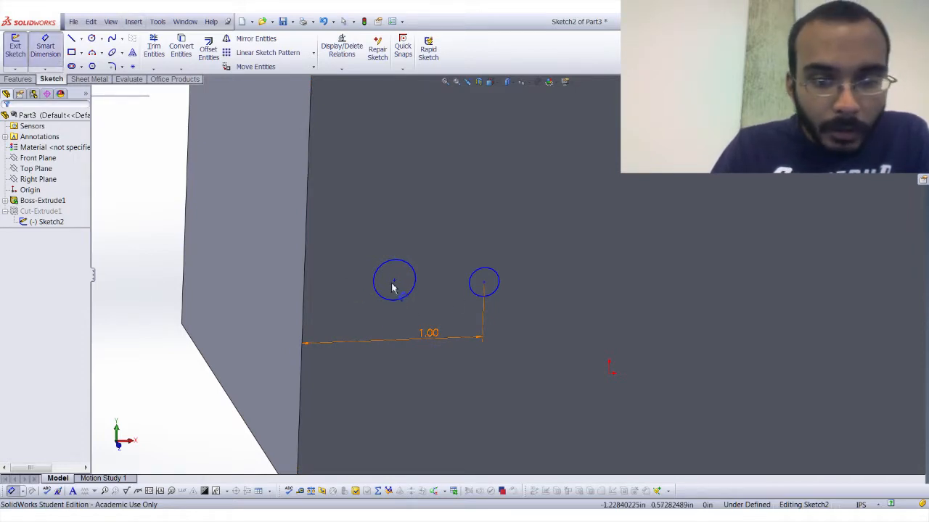
pyautogui.click(394, 280)
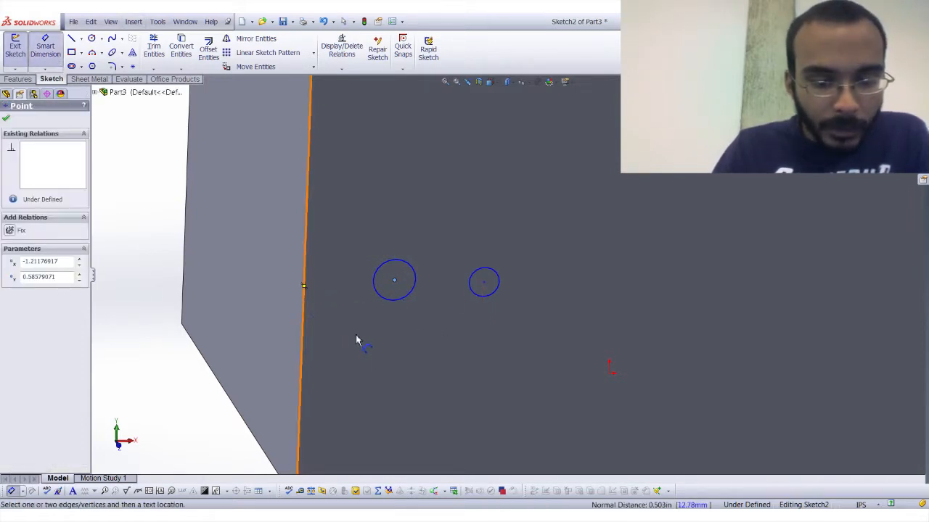
pyautogui.click(303, 326)
pyautogui.click(363, 340)
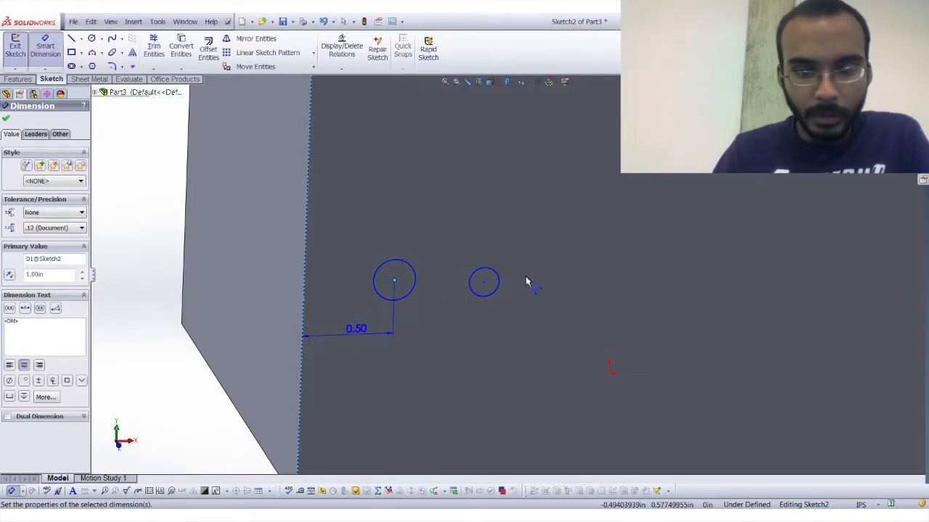
pyautogui.press('Escape')
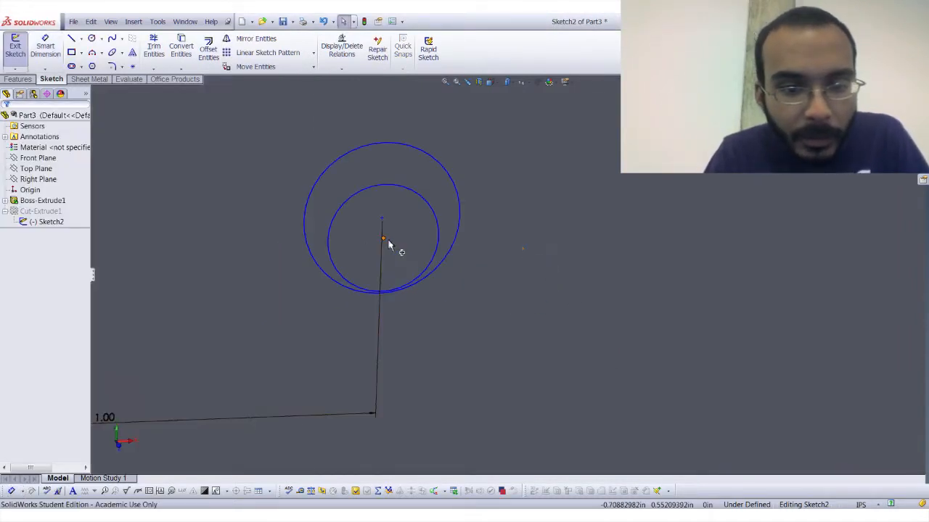
# Move the smaller circle clear of the larger one and dimension their centres 1.00 in apart.
pyautogui.click(388, 244)
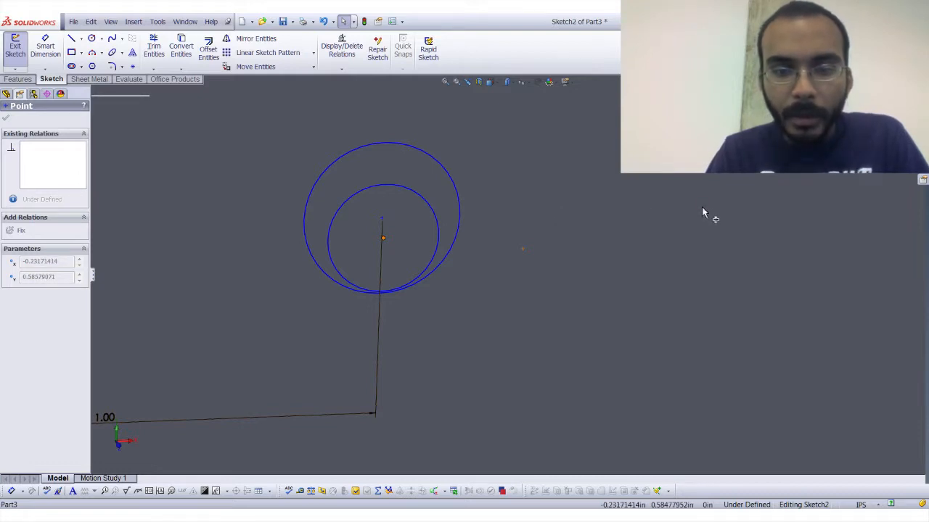
pyautogui.moveTo(697, 206); pyautogui.dragTo(698, 206)
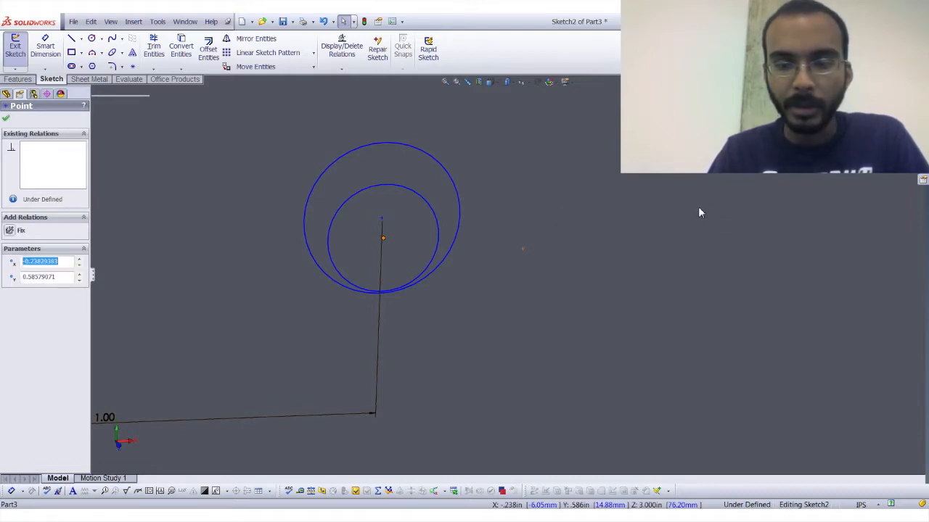
pyautogui.click(50, 52)
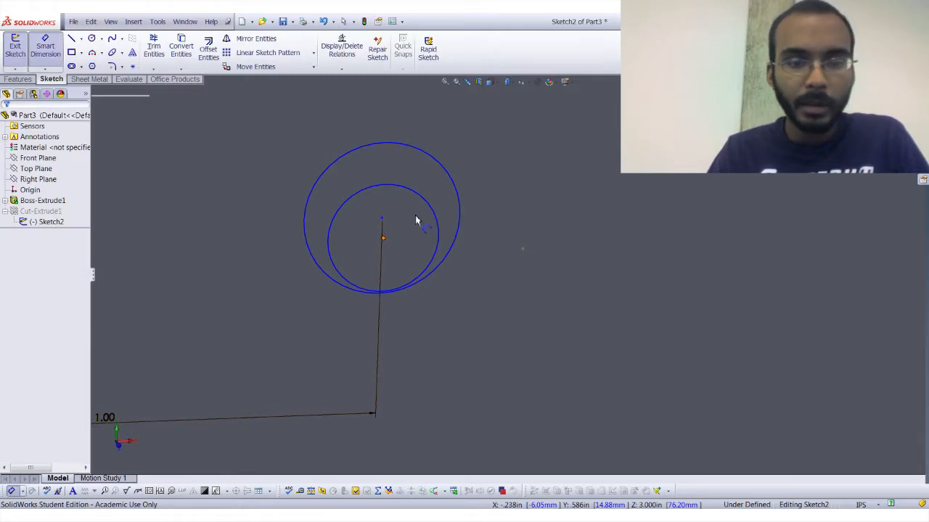
pyautogui.click(698, 211)
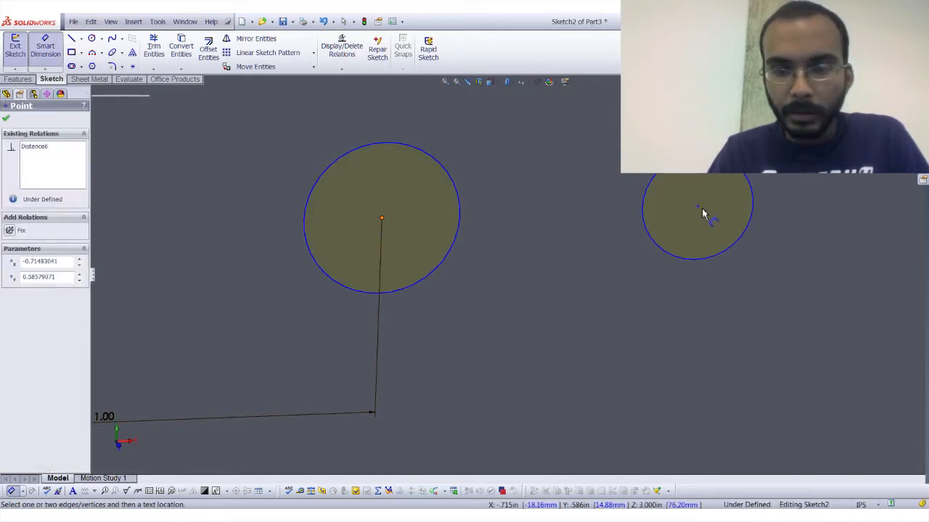
pyautogui.click(607, 375)
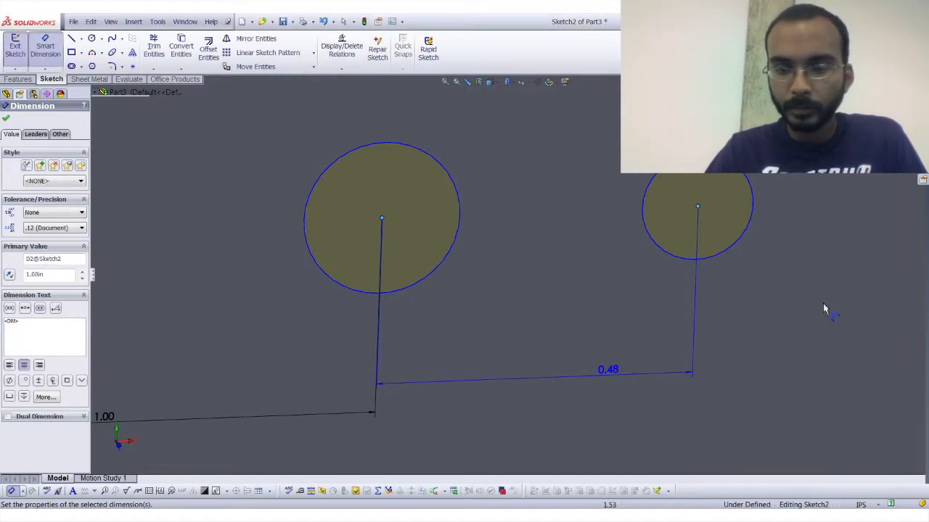
pyautogui.press('Escape')
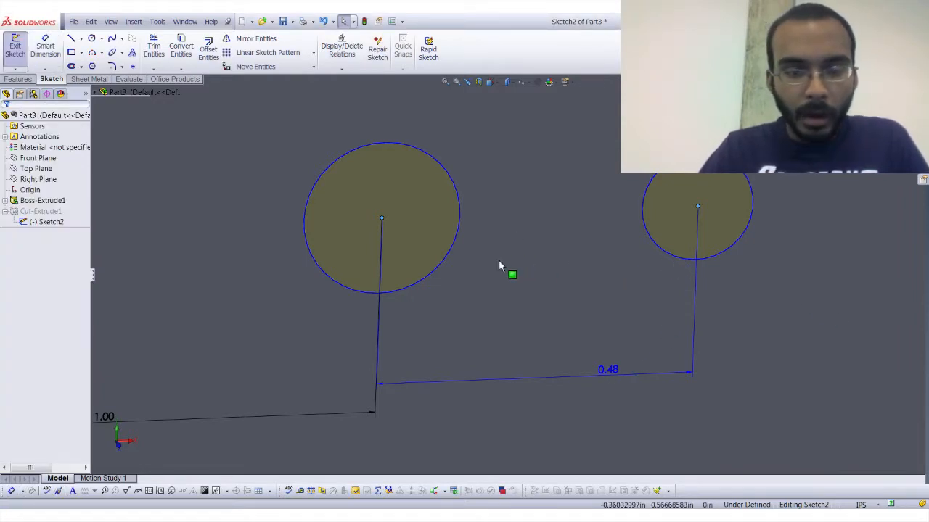
# Dimension both circles with a diameter of 0.25 in.
pyautogui.click(49, 51)
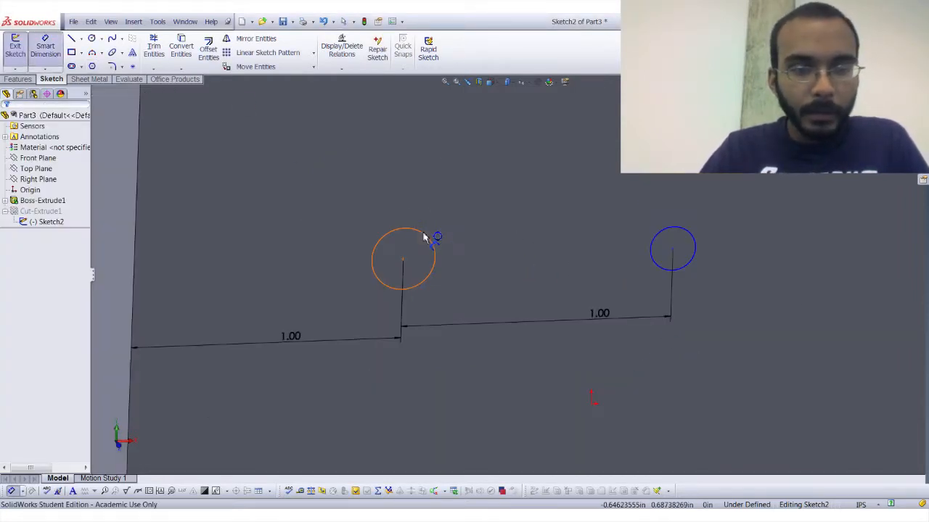
pyautogui.click(425, 237)
pyautogui.click(400, 183)
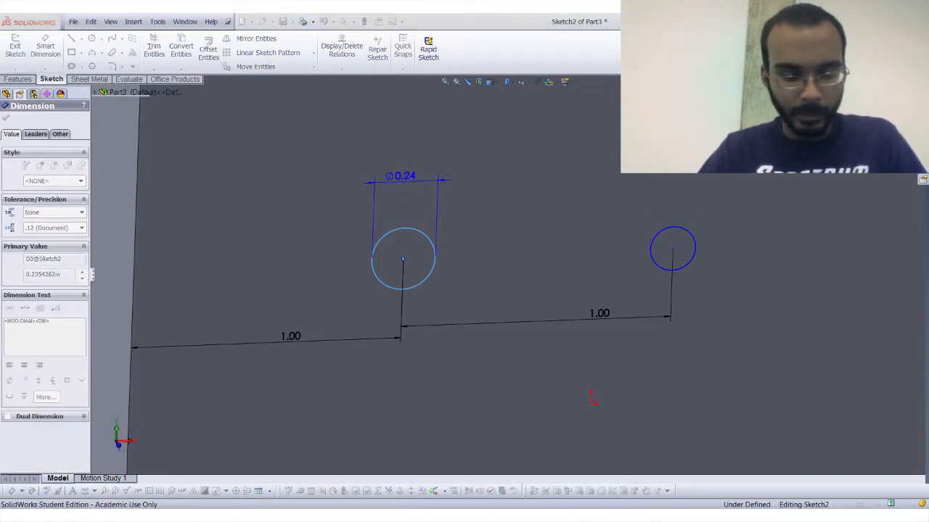
pyautogui.write('.25')
pyautogui.press('Return')
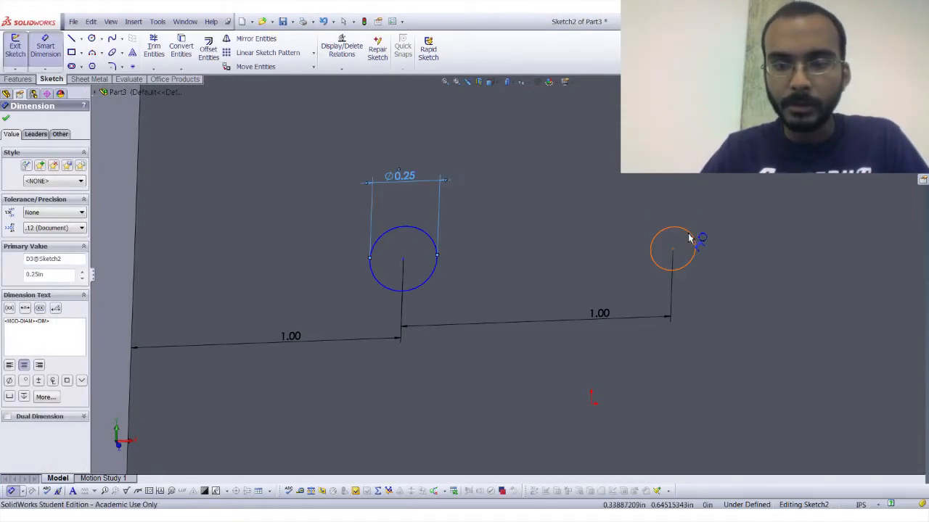
pyautogui.click(692, 238)
pyautogui.click(675, 192)
pyautogui.write('.25')
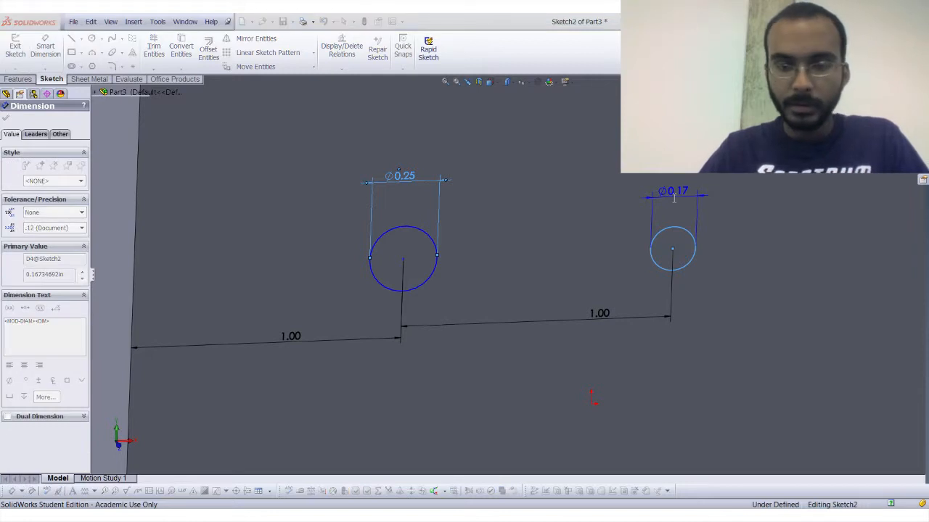
pyautogui.press('Return')
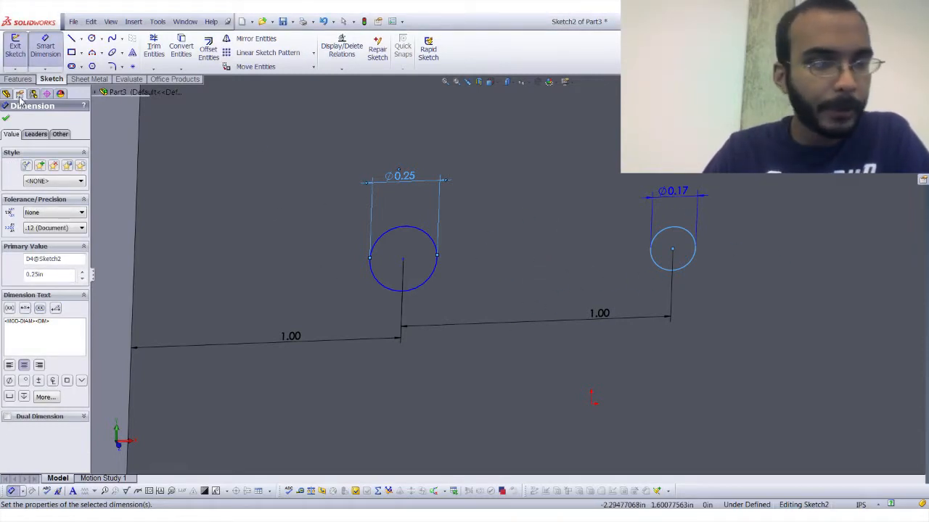
pyautogui.click(6, 119)
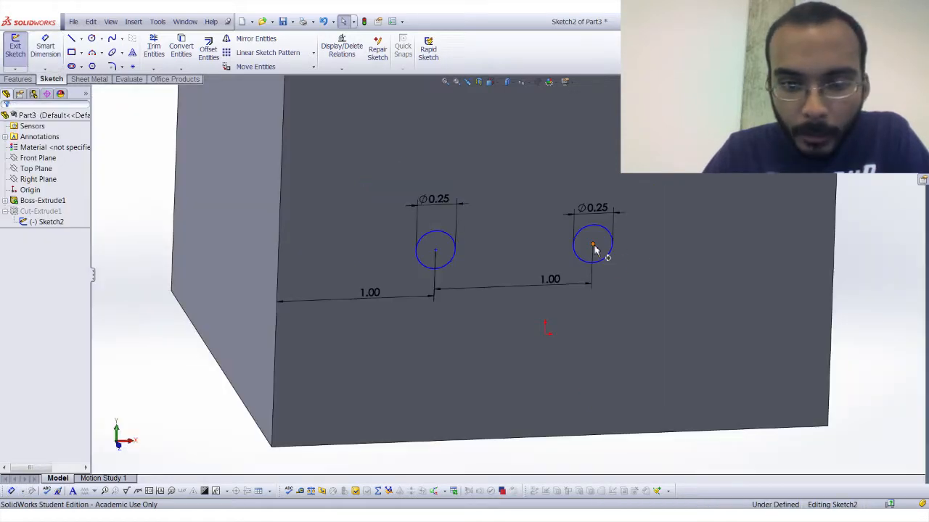
# Move the right-hand circle so that its centre sits higher on the face than the left-hand circle.
pyautogui.click(593, 246)
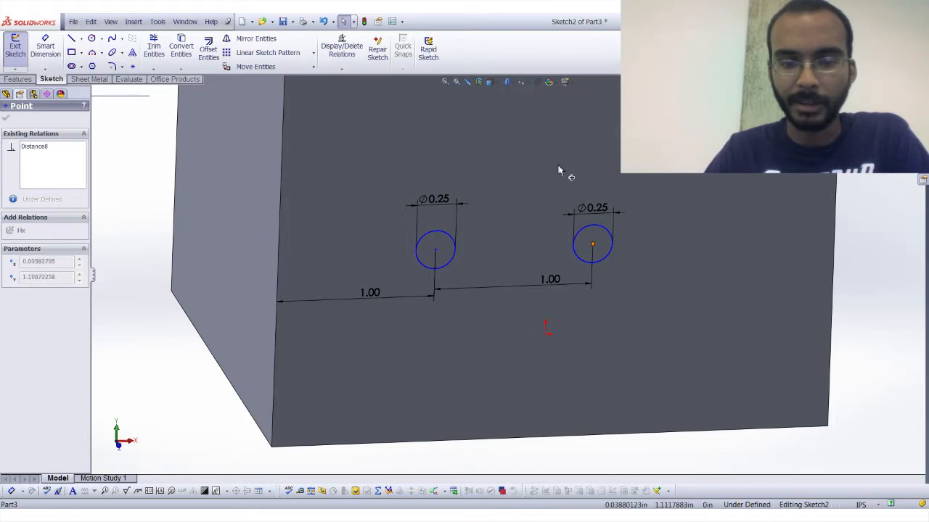
pyautogui.moveTo(634, 276); pyautogui.dragTo(634, 276)
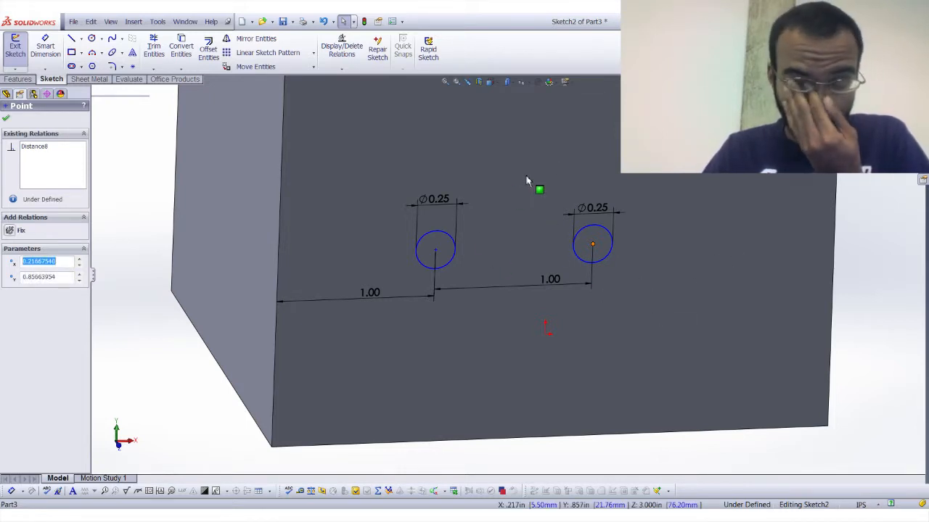
pyautogui.click(335, 107)
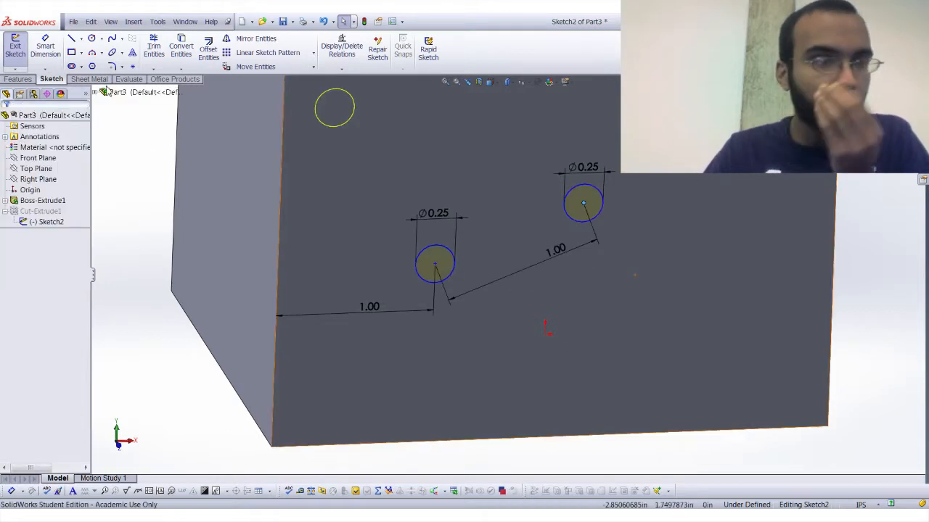
# Draw a line about 3.54 in long across the front face from its left edge to its right edge and make it horizontal.
pyautogui.click(72, 39)
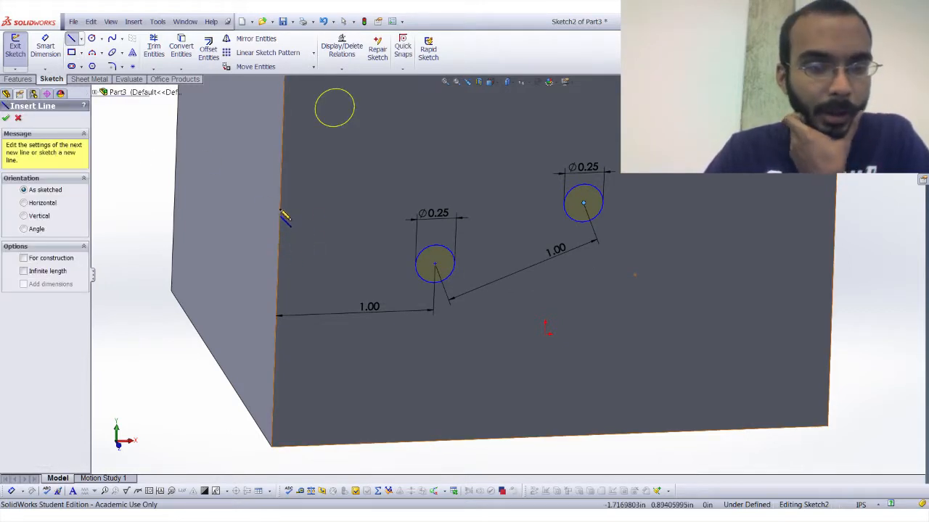
pyautogui.click(278, 258)
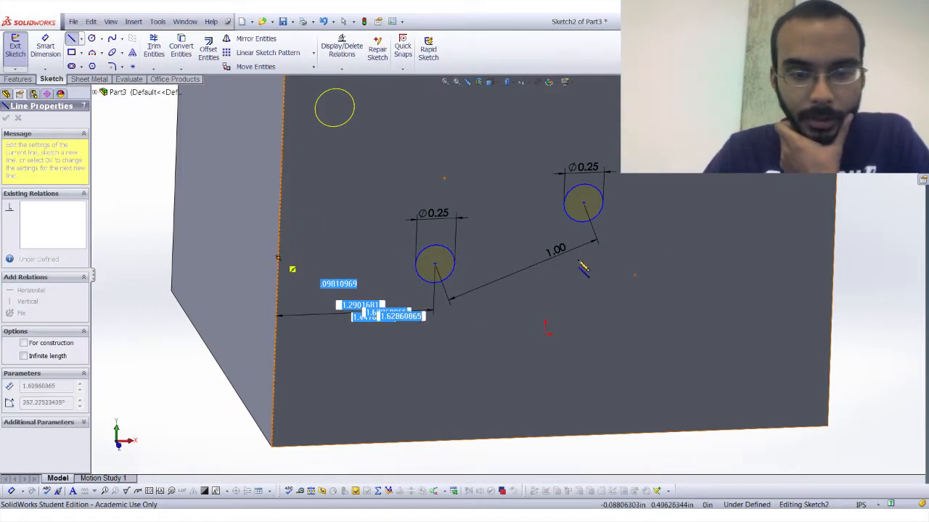
pyautogui.click(835, 239)
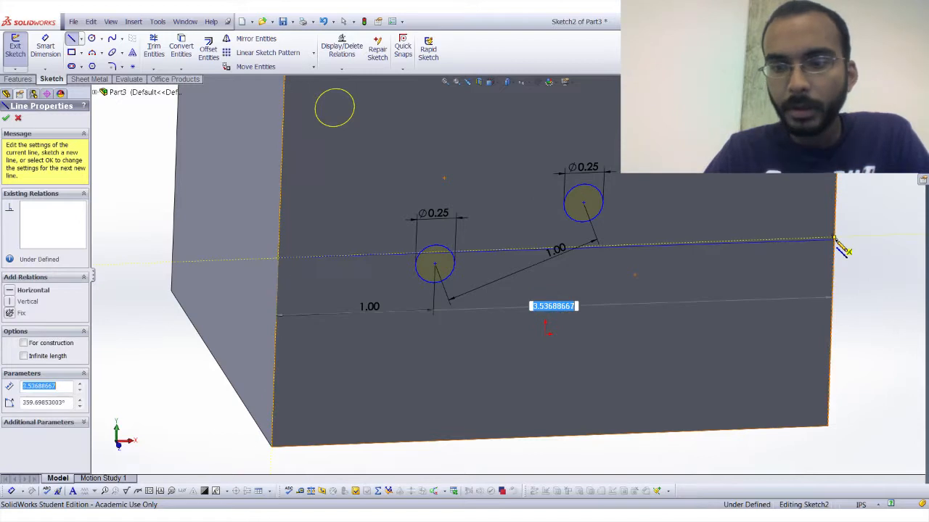
pyautogui.press('Escape')
pyautogui.click(803, 244)
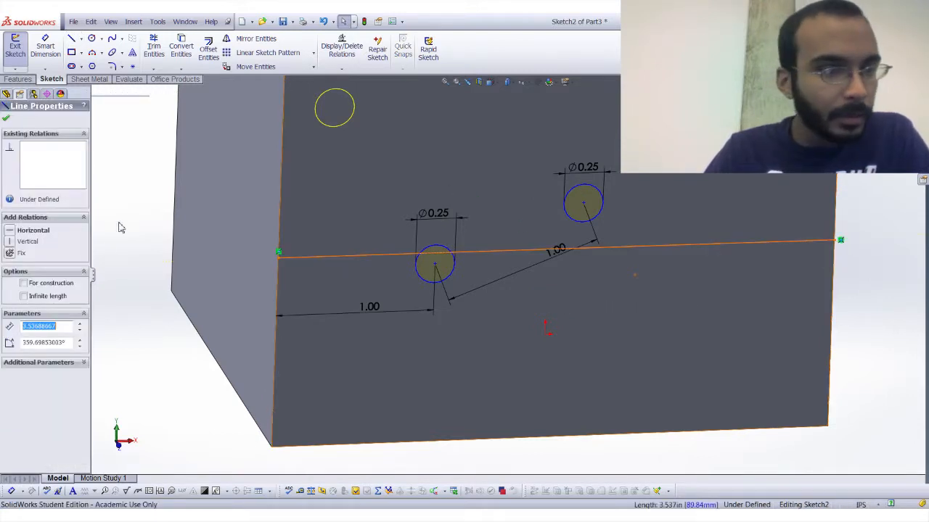
pyautogui.click(21, 231)
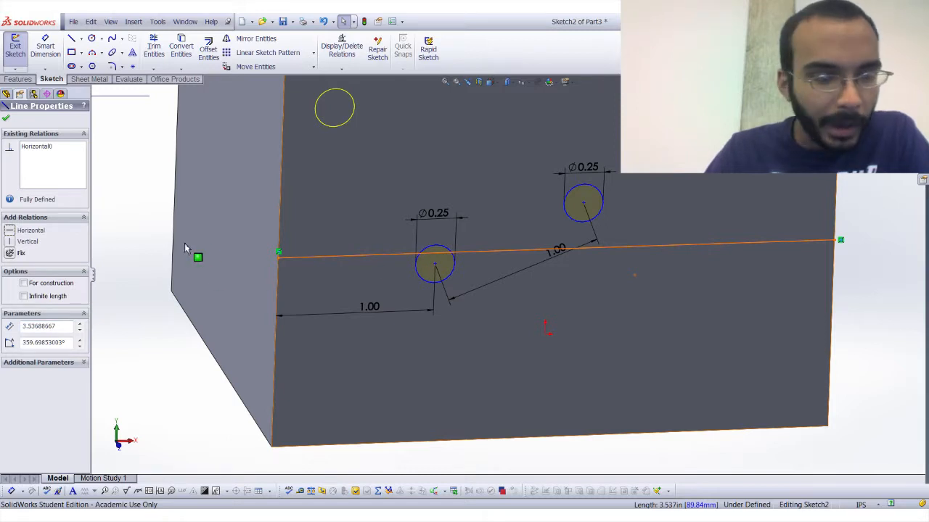
pyautogui.click(127, 220)
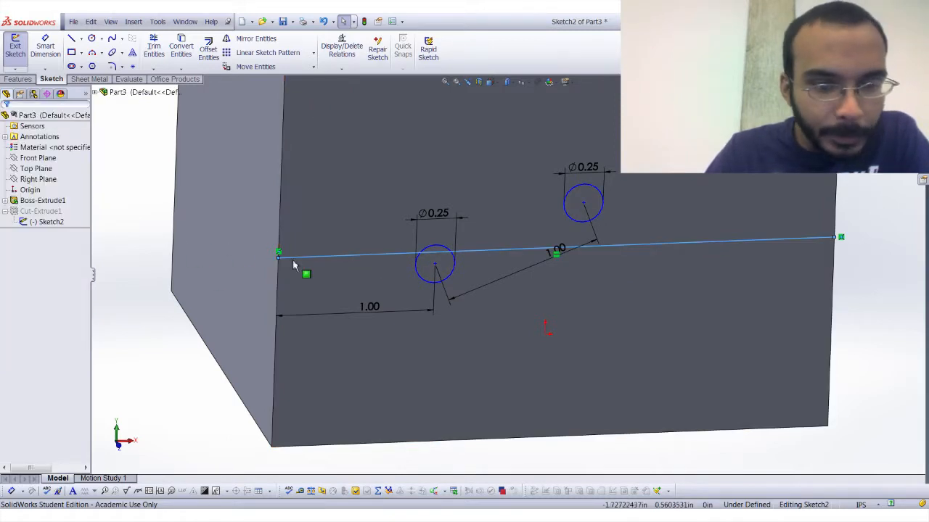
# Convert the horizontal line across the block's front face into construction geometry.
pyautogui.click(348, 254)
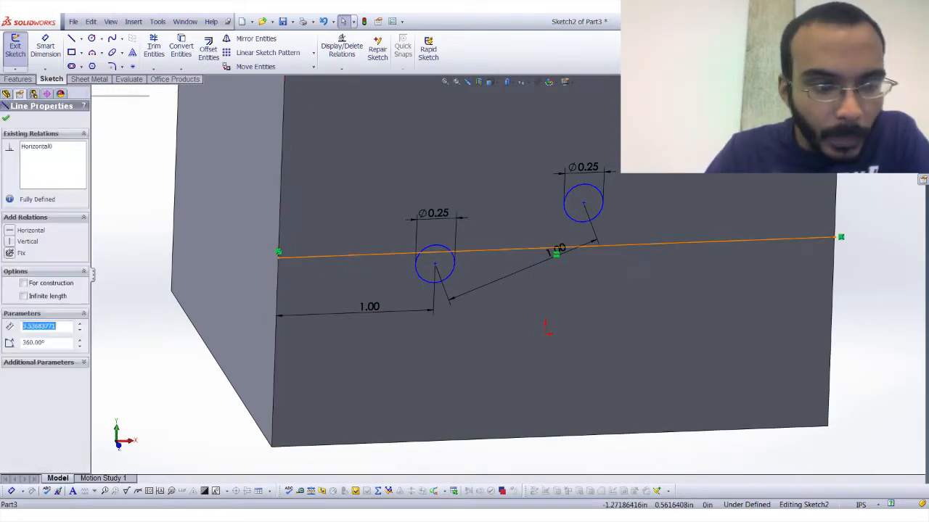
pyautogui.click(24, 283)
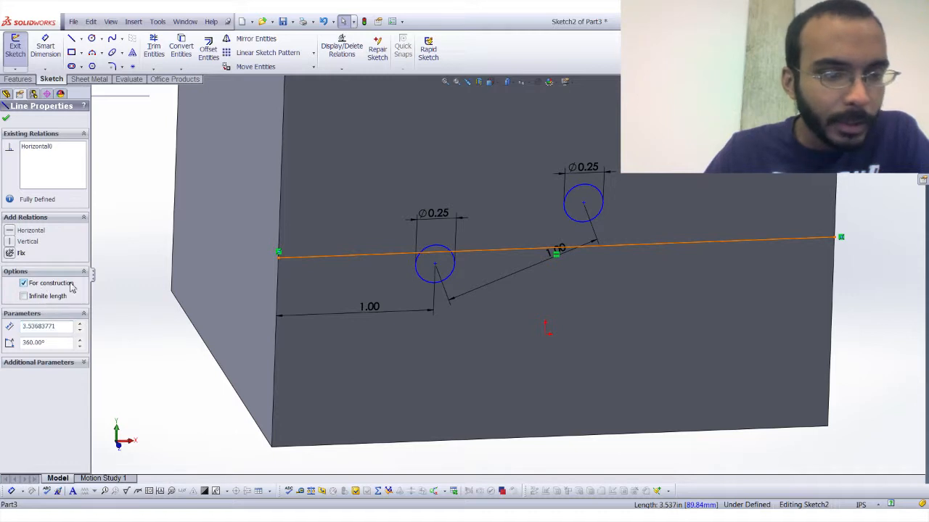
pyautogui.click(6, 118)
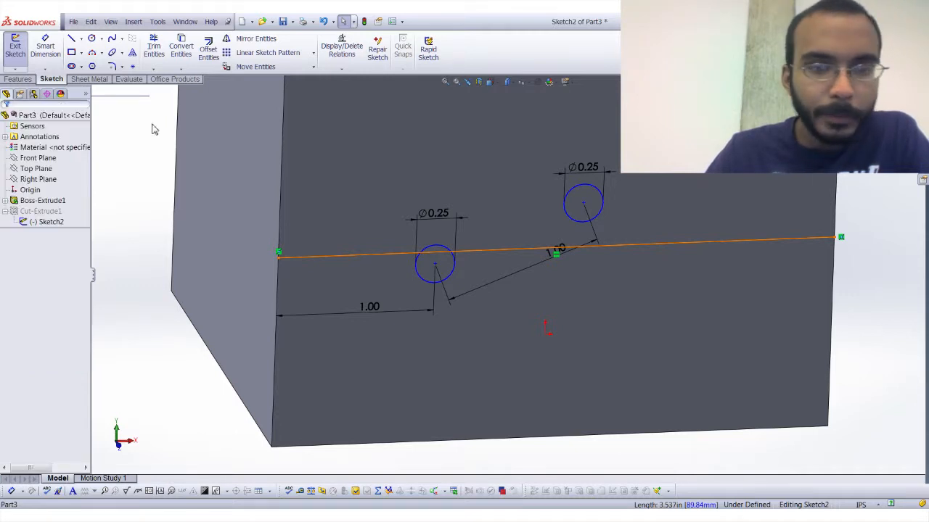
# Make the left-hand circle's centre coincident with the horizontal construction line.
pyautogui.click(435, 265)
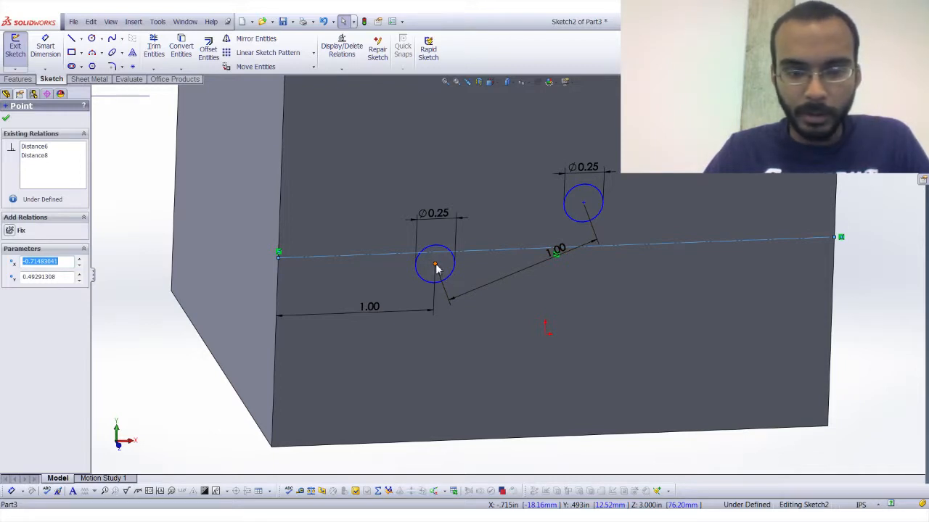
pyautogui.keyDown('ctrl'); pyautogui.click(479, 251); pyautogui.keyUp('ctrl')
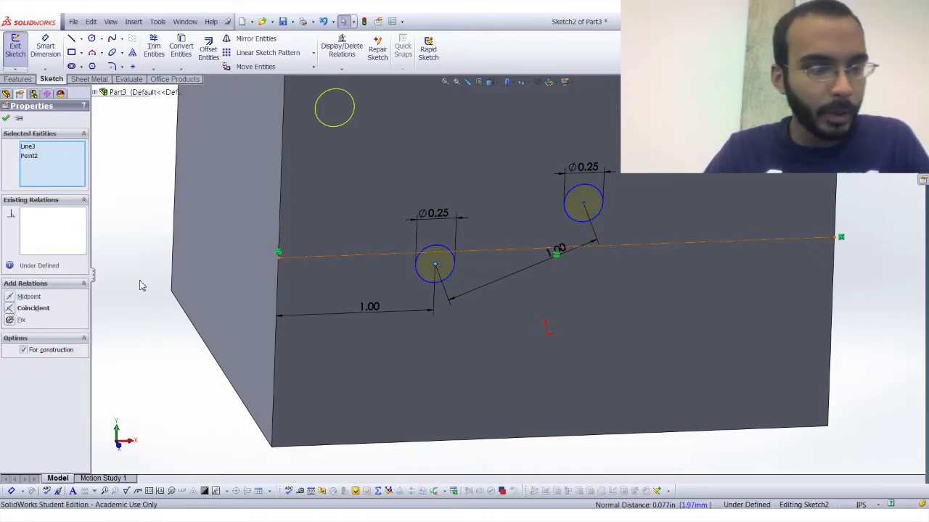
pyautogui.click(29, 308)
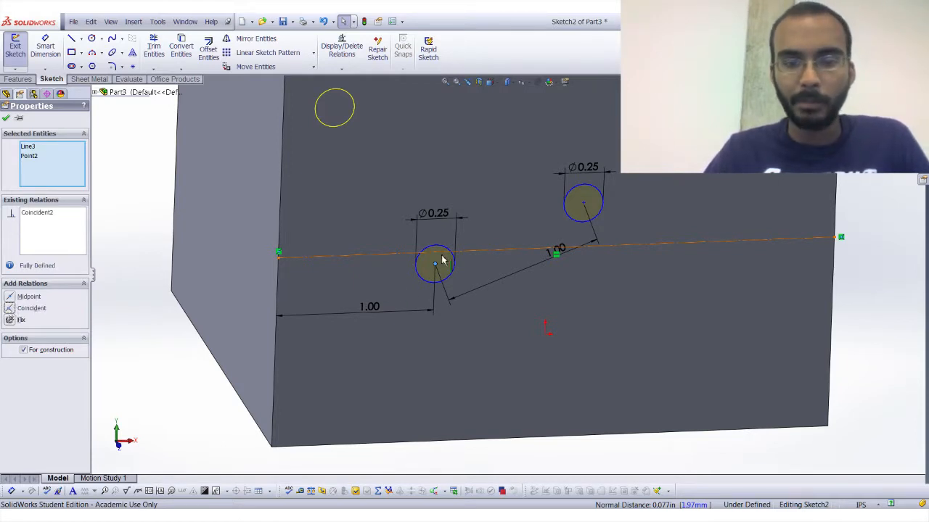
pyautogui.click(892, 264)
# Make the right-hand circle's centre coincident with the construction line and exit the sketch to rebuild the cut.
pyautogui.click(583, 192)
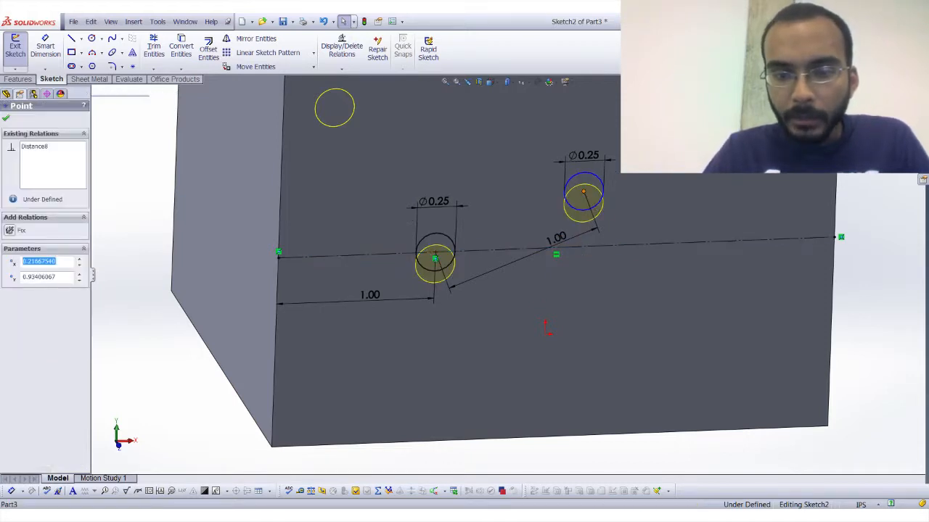
pyautogui.keyDown('ctrl'); pyautogui.click(620, 249); pyautogui.keyUp('ctrl')
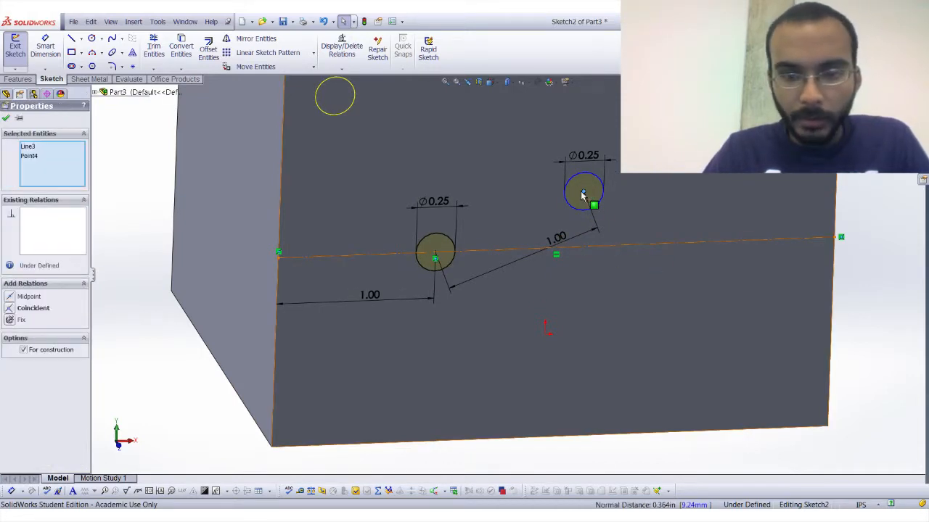
pyautogui.click(16, 309)
pyautogui.click(150, 247)
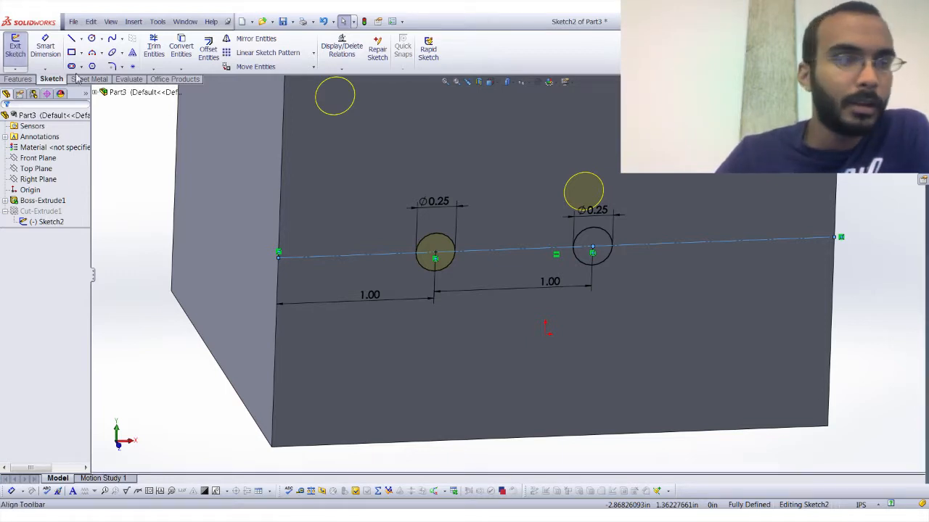
pyautogui.click(14, 45)
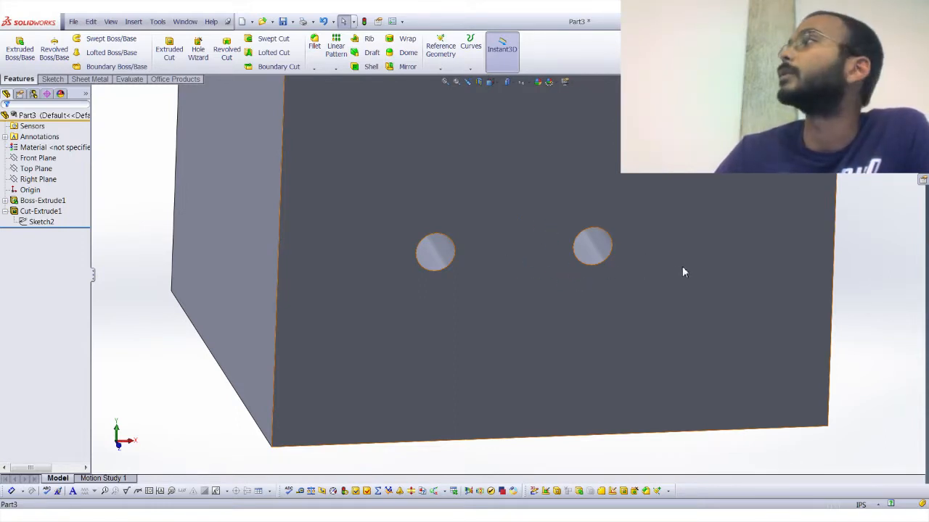
pyautogui.scroll(4, 621, 275)
pyautogui.moveTo(622, 275); pyautogui.dragTo(593, 241, button='middle')
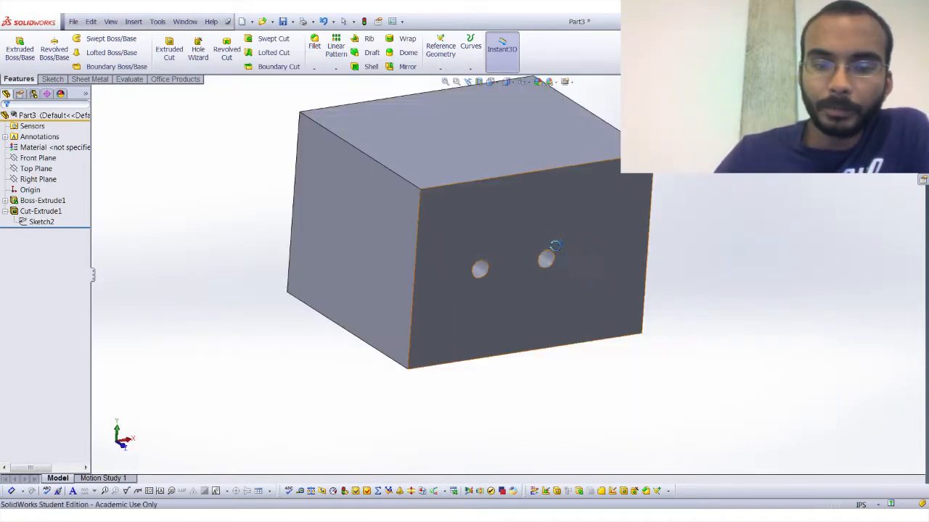
# Try to restrict the Through All cut to the left-hand hole by choosing both halves of its circle as selected contours.
pyautogui.click(36, 211)
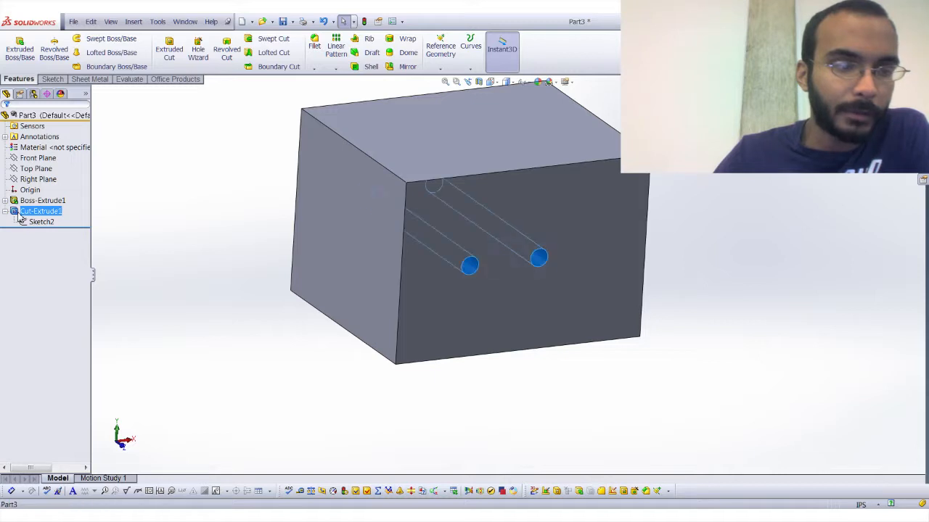
pyautogui.click(27, 192)
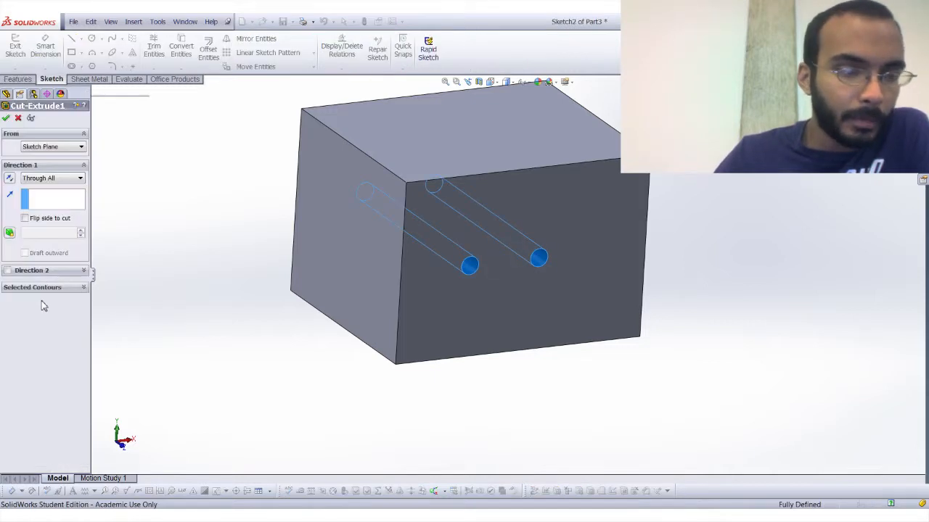
pyautogui.click(45, 289)
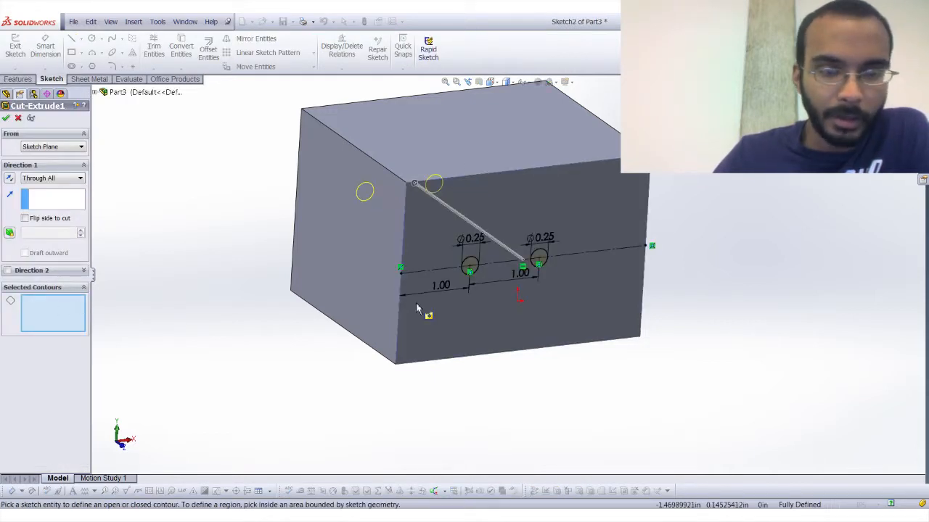
pyautogui.scroll(-5, 458, 237)
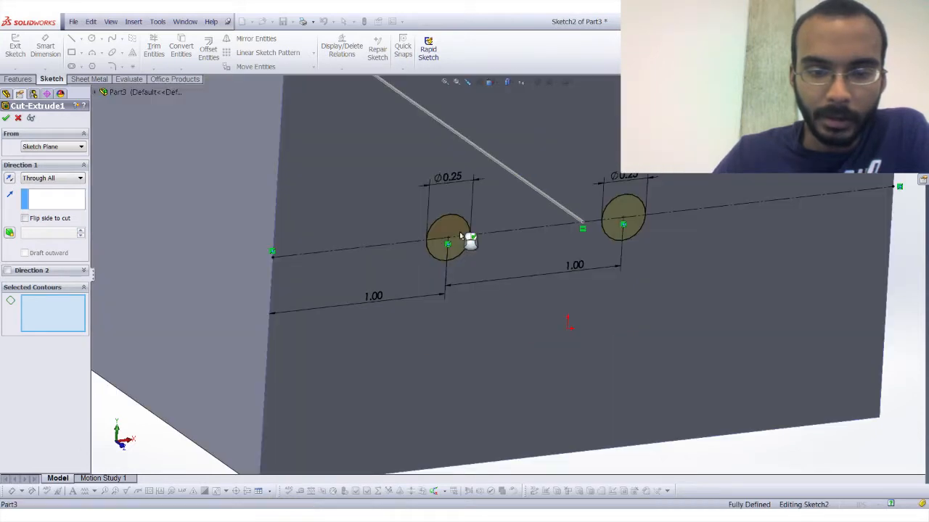
pyautogui.click(460, 232)
pyautogui.click(459, 246)
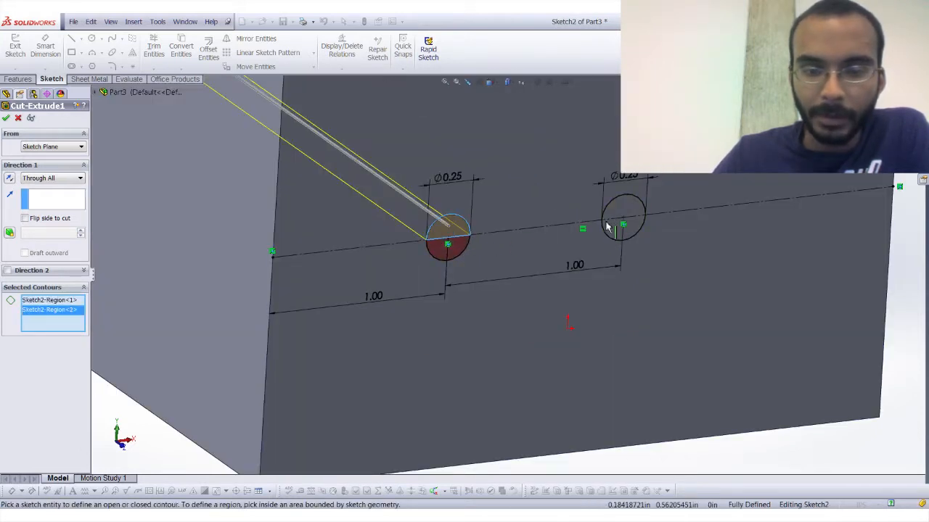
pyautogui.click(6, 118)
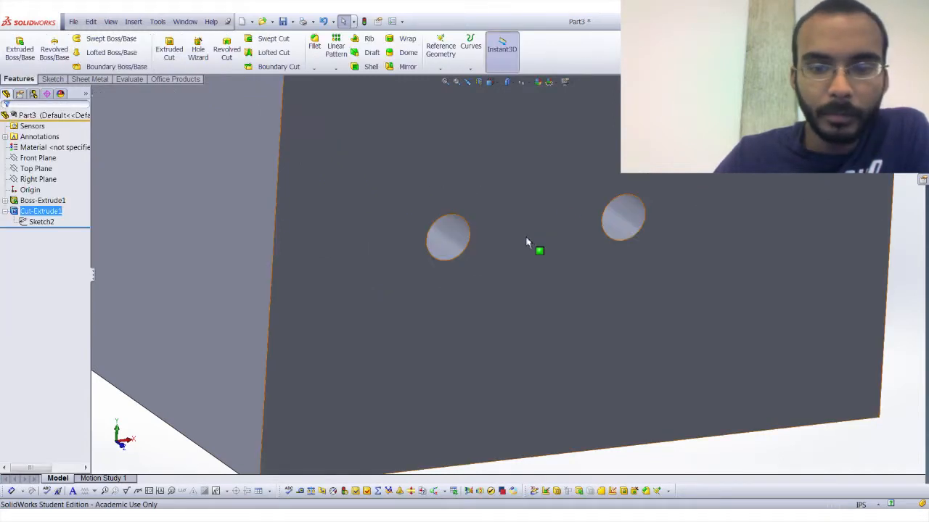
# Reopen the sketch of the block's two-hole cut for editing.
pyautogui.click(33, 222)
pyautogui.click(45, 199)
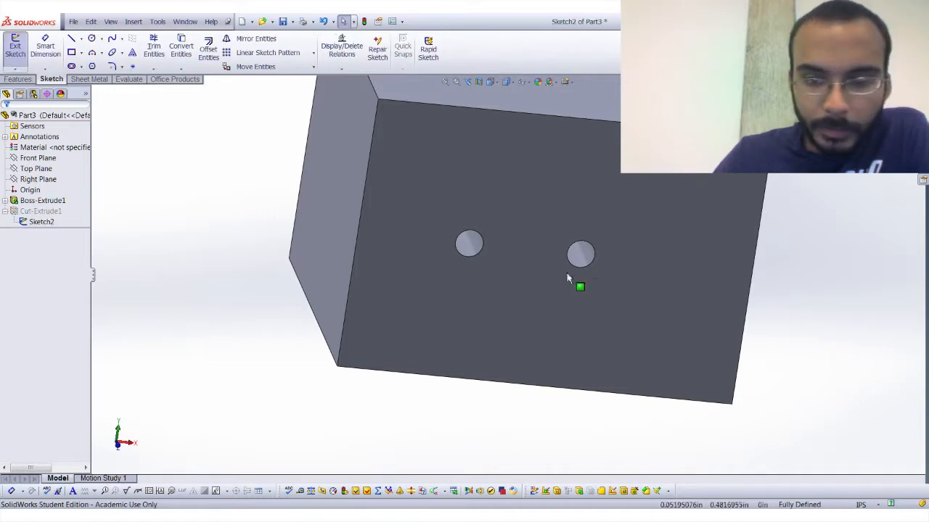
pyautogui.press('d')
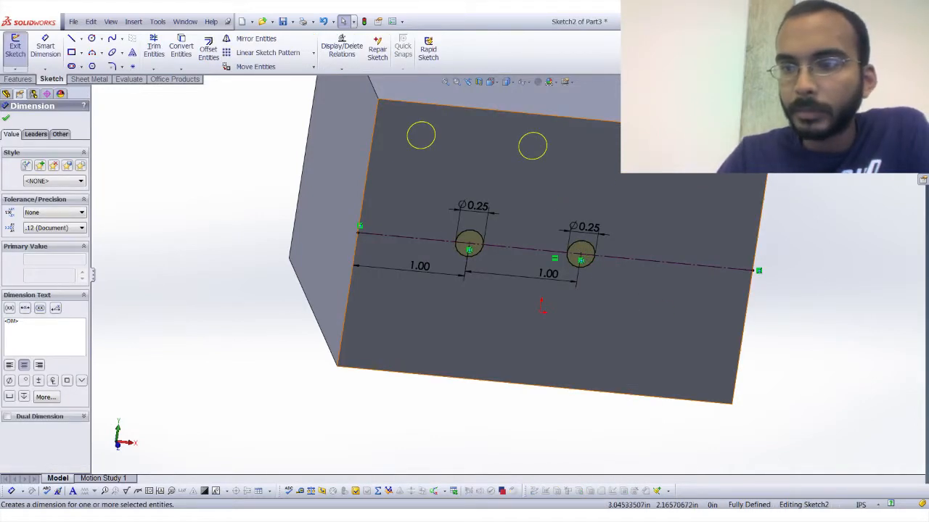
# Switch from the block to the tube document, Part2, maximize it and bring the tube's end with the hole into view.
pyautogui.hotkey('ctrl', 'Tab')
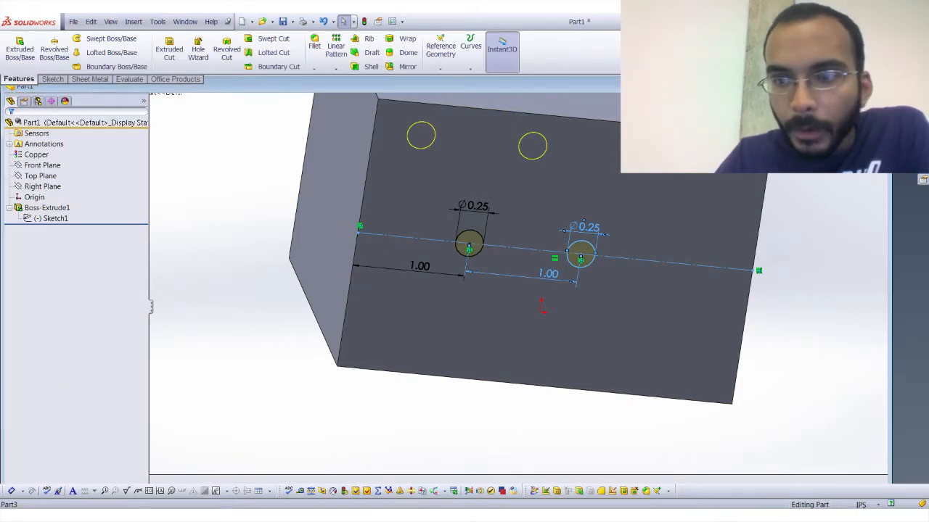
pyautogui.click(840, 85)
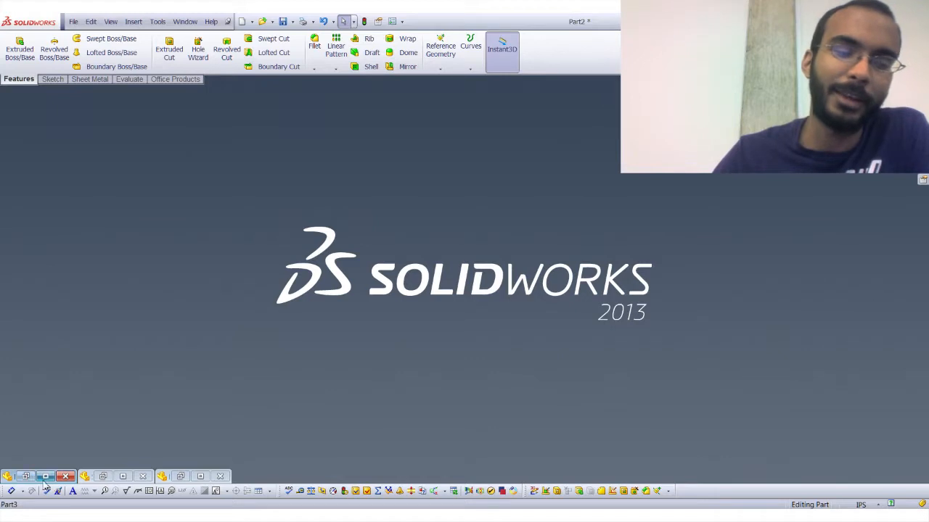
pyautogui.click(180, 477)
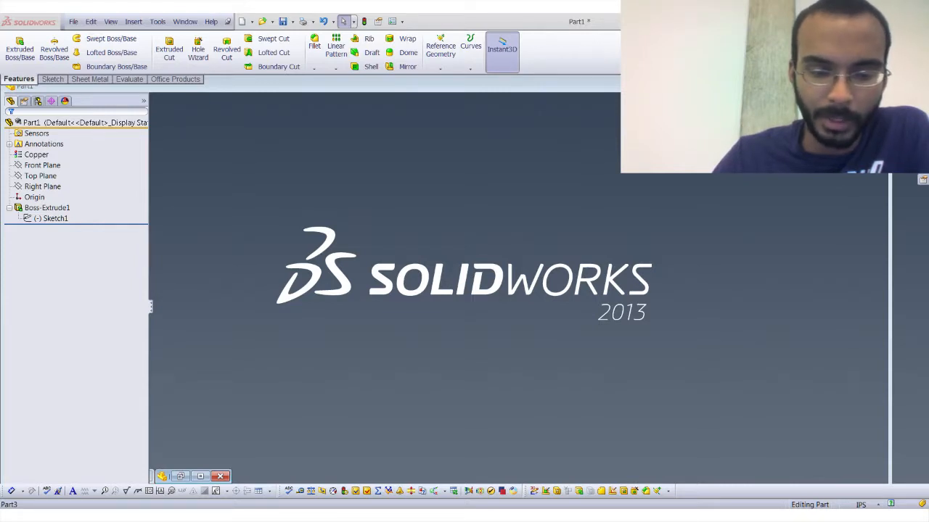
pyautogui.click(200, 477)
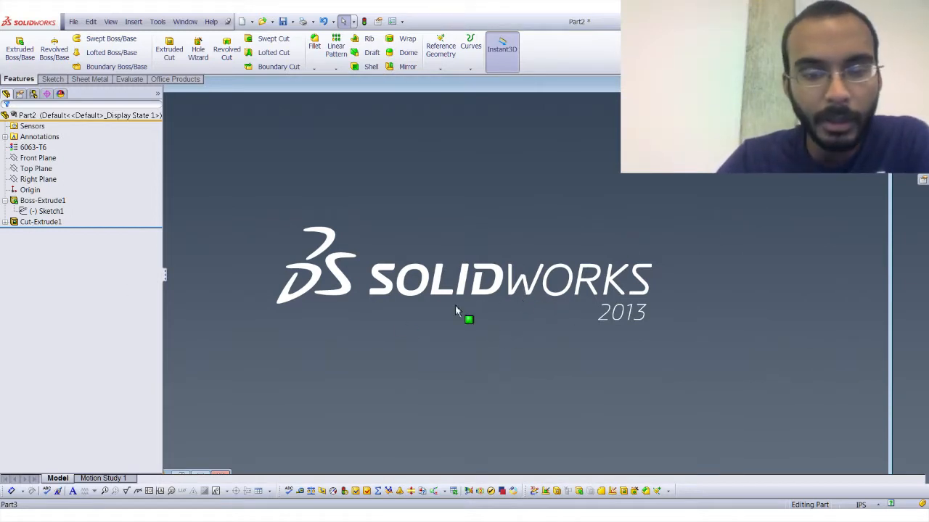
pyautogui.click(433, 292)
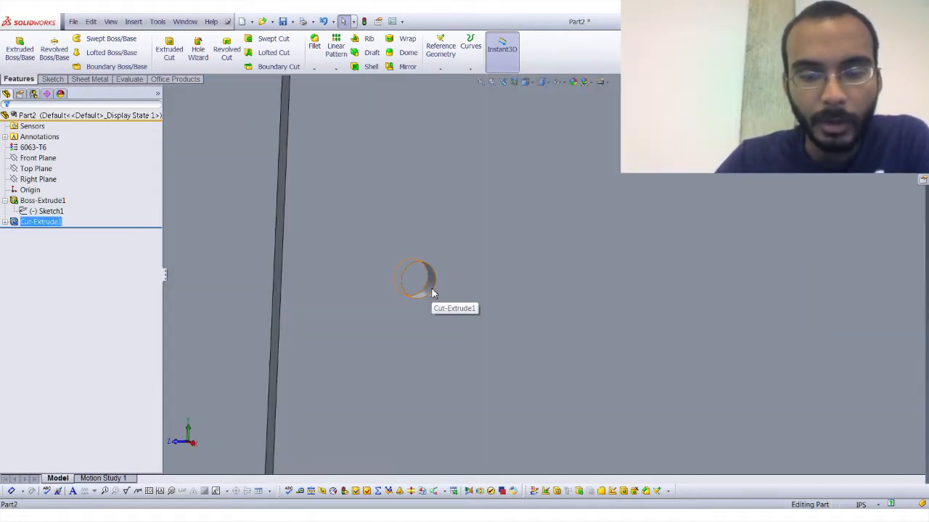
pyautogui.scroll(8, 580, 375)
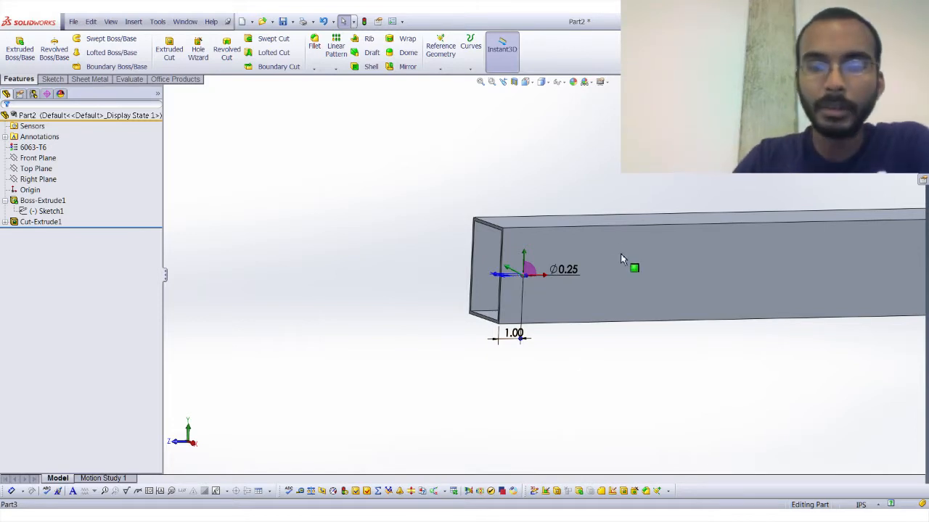
# Create a linear pattern of the tube's hole cut along the upper long edge with 1 in spacing and 95 instances.
pyautogui.click(31, 222)
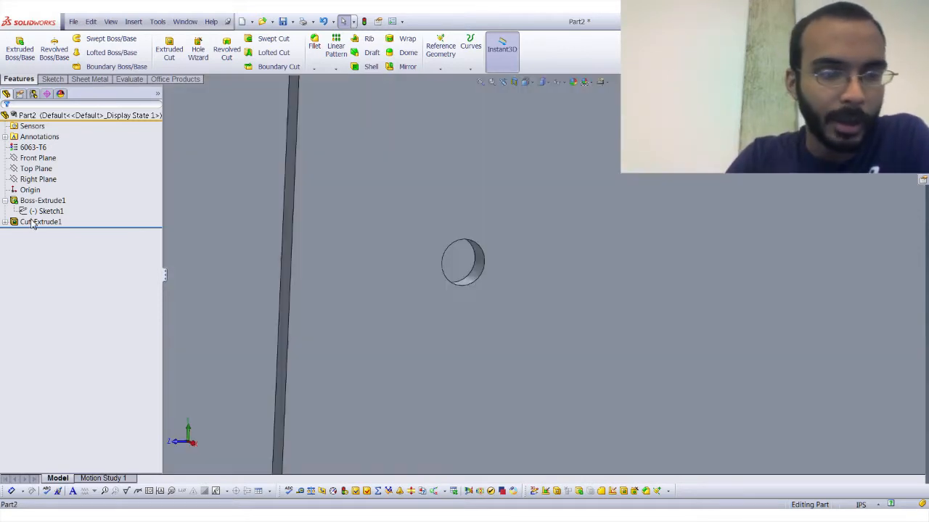
pyautogui.click(337, 51)
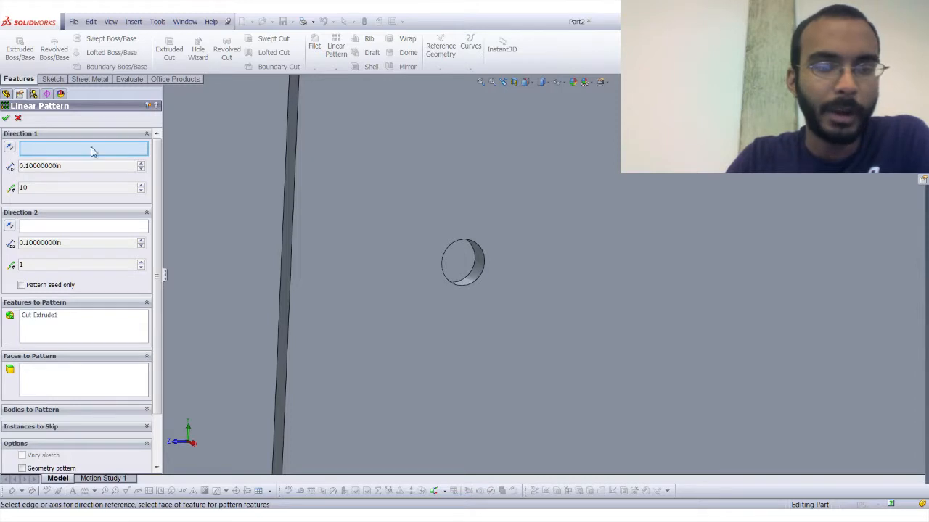
pyautogui.scroll(5, 581, 119)
pyautogui.click(583, 118)
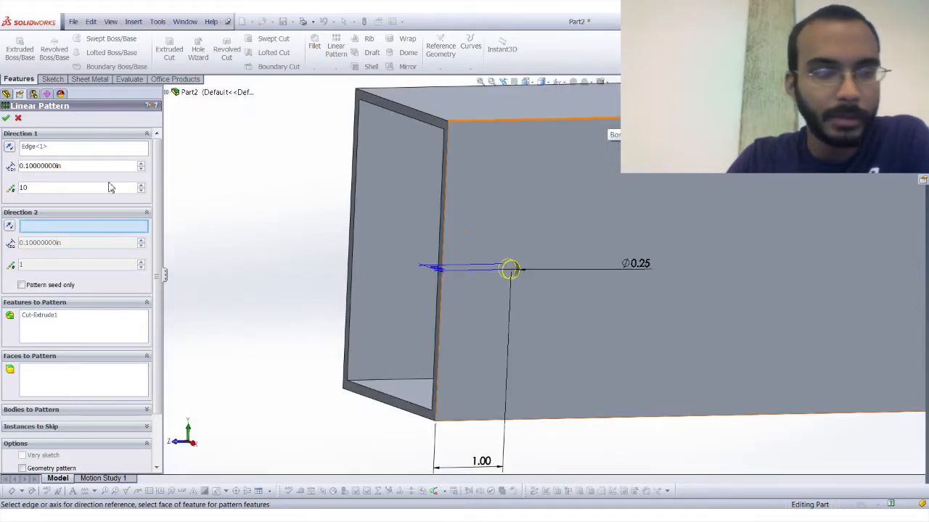
pyautogui.click(72, 166)
pyautogui.write('1')
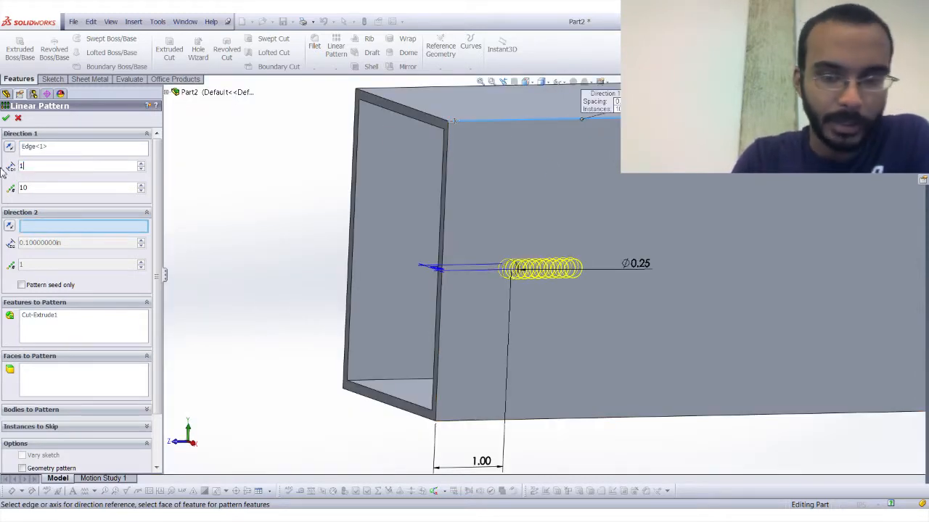
pyautogui.press('Return')
pyautogui.moveTo(28, 190); pyautogui.dragTo(3, 191)
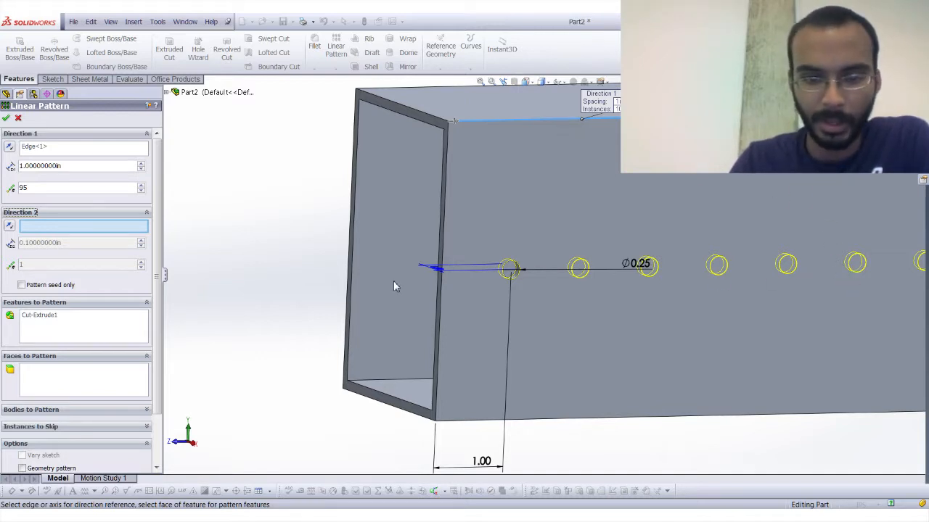
pyautogui.click(6, 118)
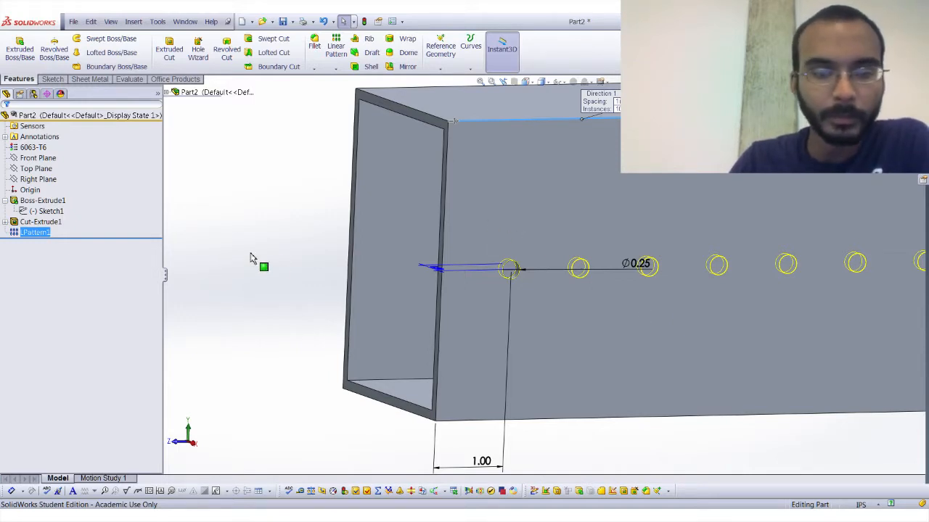
# Examine the hole pattern over the tube's full length and near its open end.
pyautogui.click(480, 81)
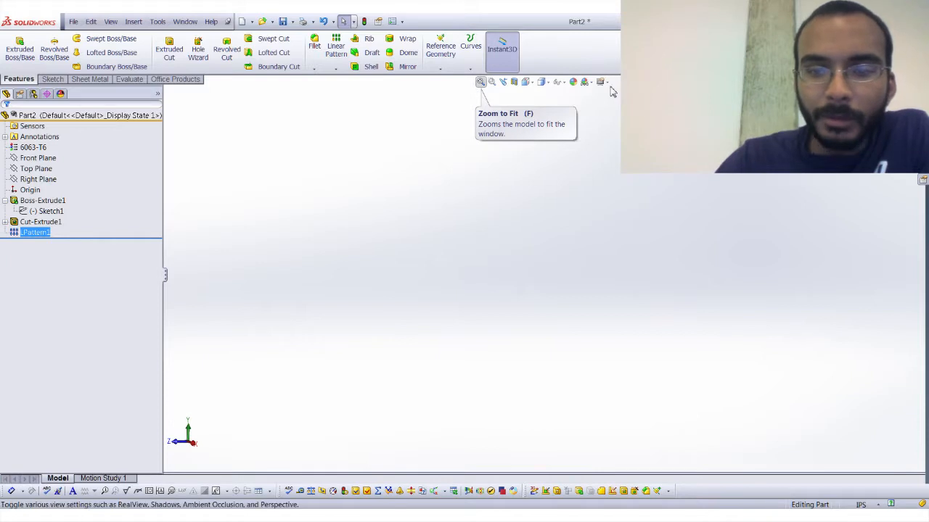
pyautogui.click(481, 81)
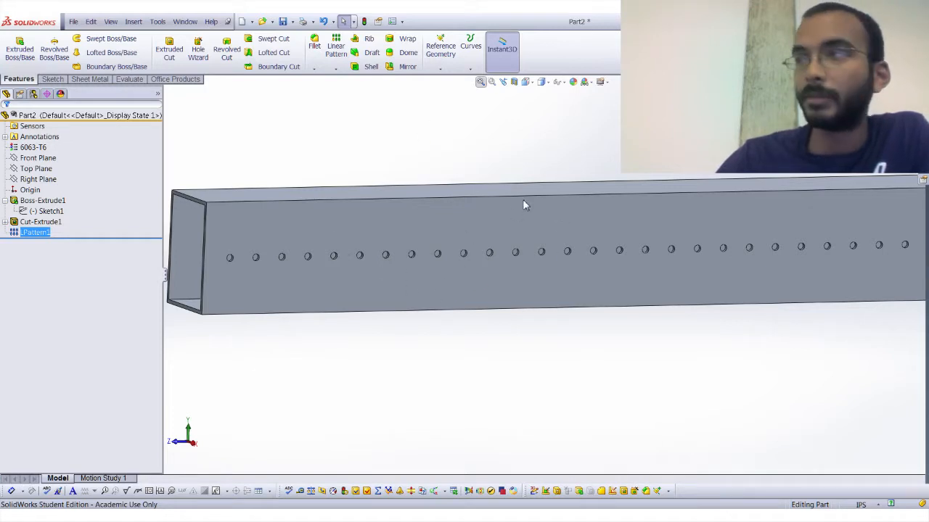
pyautogui.click(493, 85)
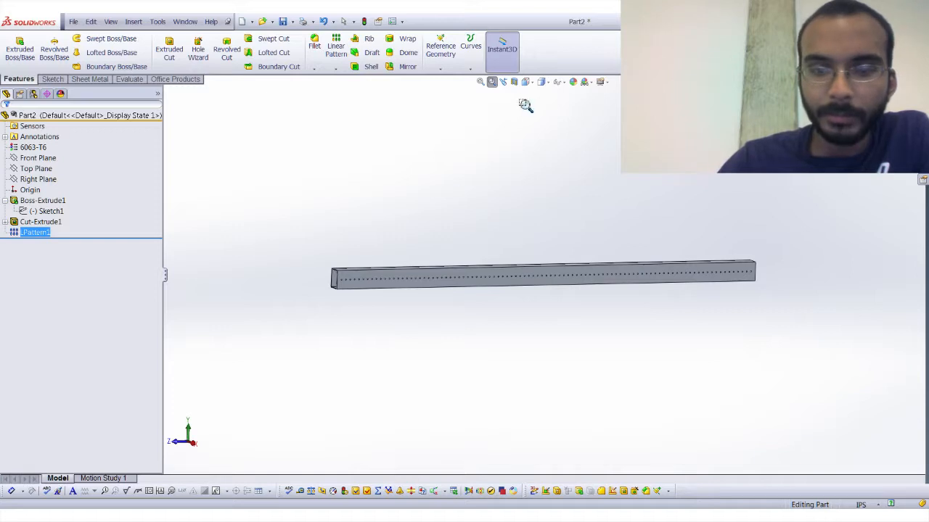
pyautogui.click(492, 85)
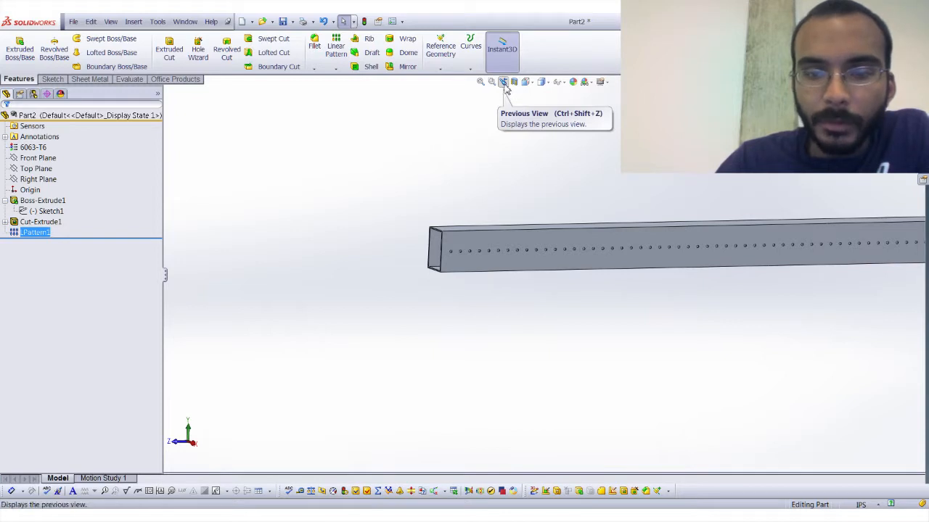
# Compare the tube's display styles from several angles, including shaded with and without edges and with hidden lines visible.
pyautogui.click(504, 84)
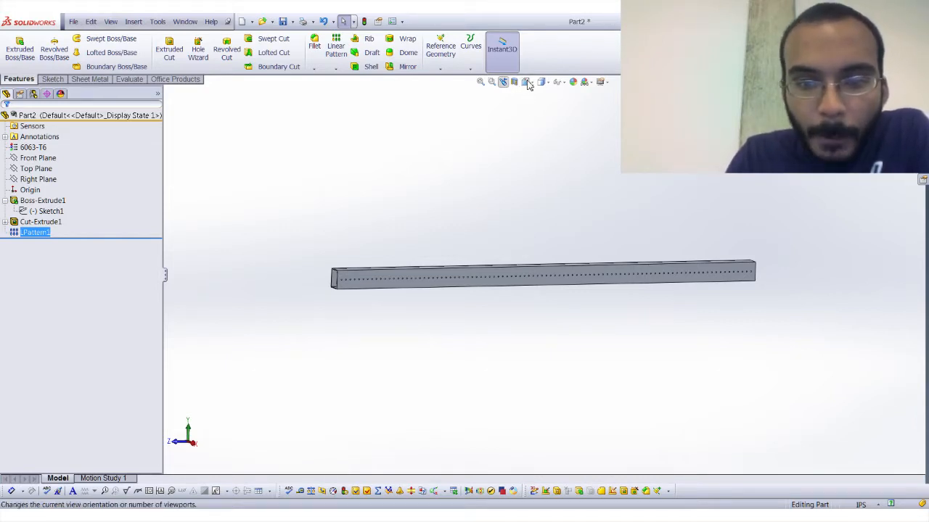
pyautogui.click(529, 82)
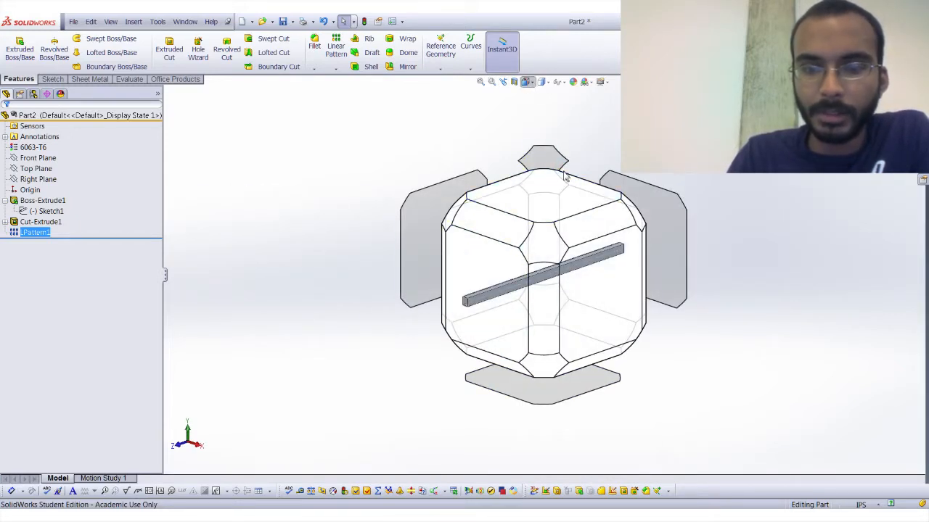
pyautogui.click(549, 84)
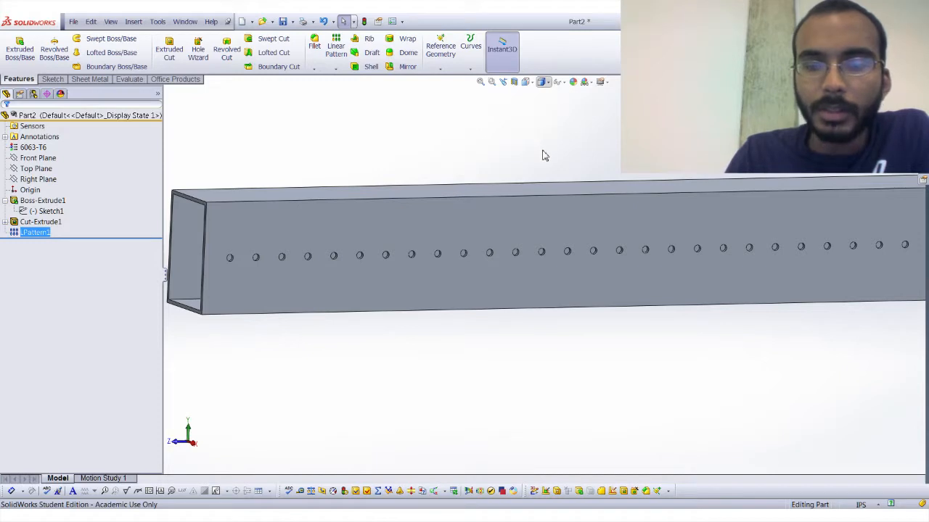
pyautogui.click(550, 83)
pyautogui.click(548, 103)
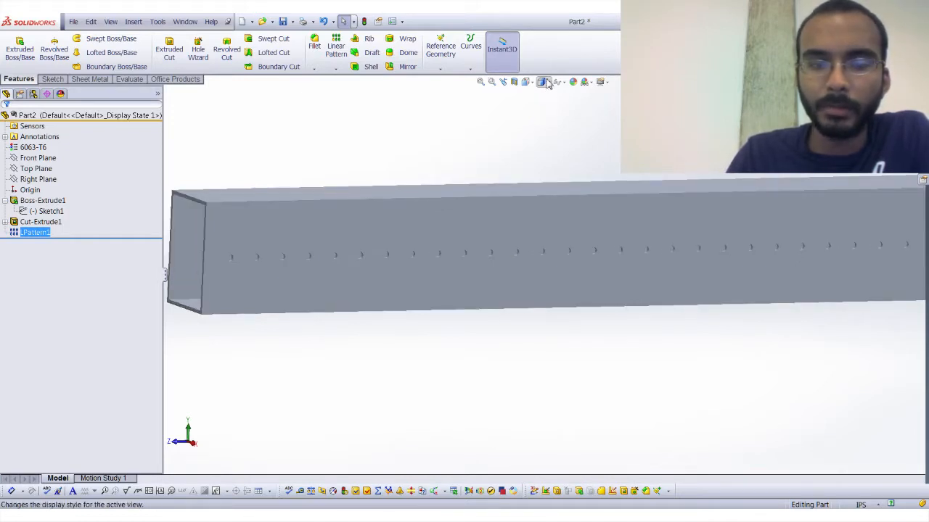
pyautogui.click(548, 84)
pyautogui.click(548, 103)
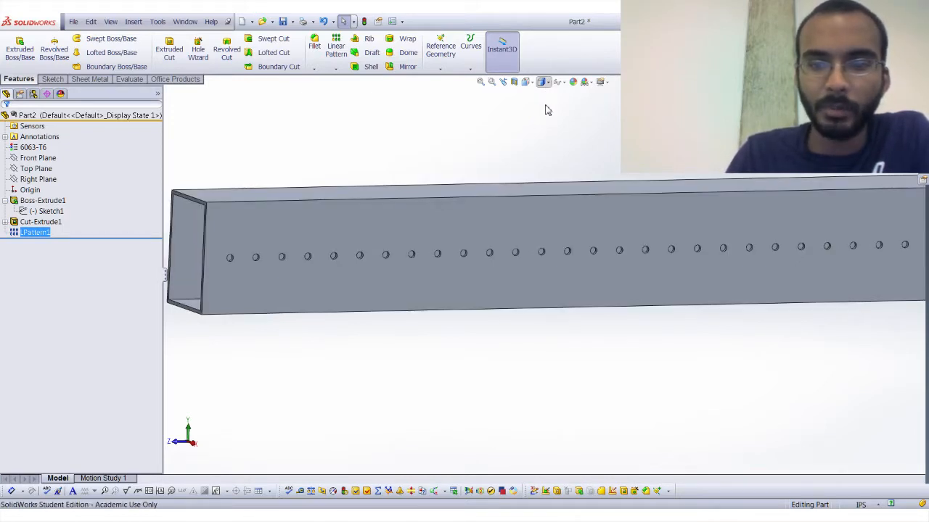
pyautogui.middleClick(370, 226)
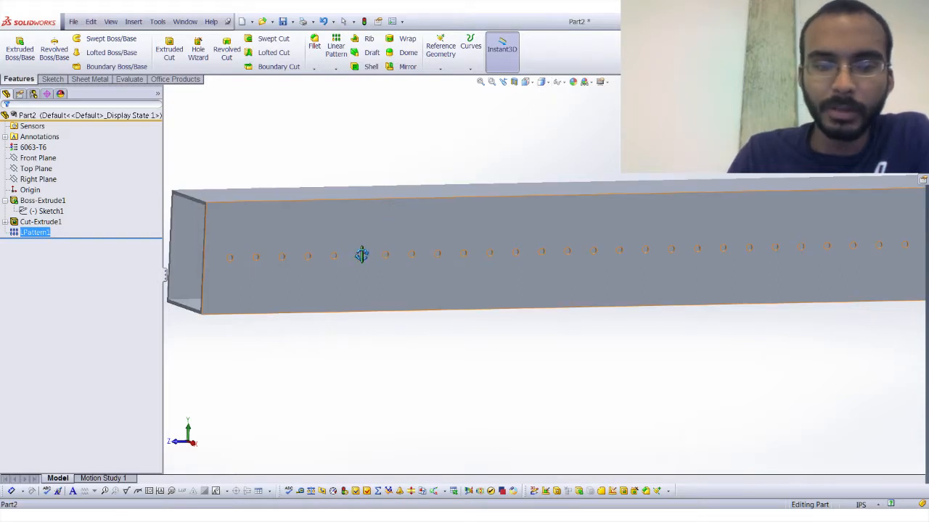
pyautogui.moveTo(361, 254); pyautogui.dragTo(365, 251, button='middle')
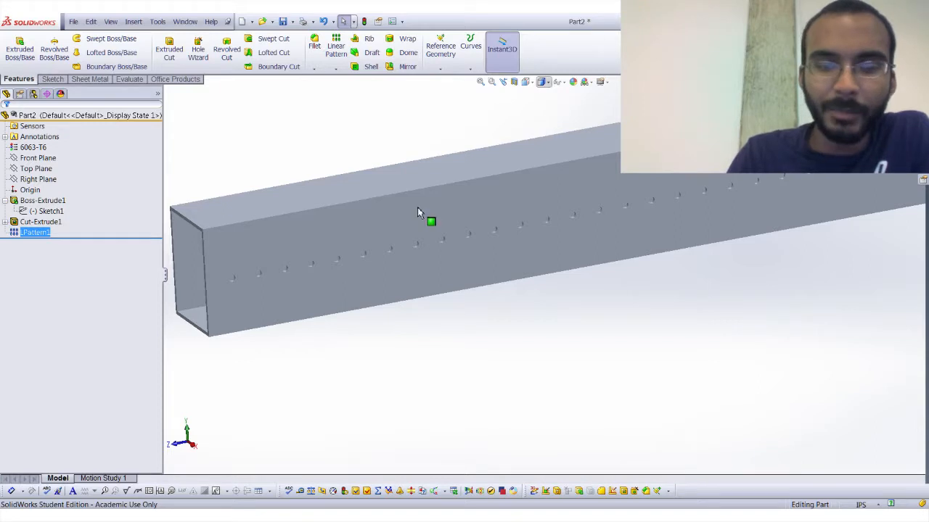
pyautogui.moveTo(417, 211); pyautogui.dragTo(449, 202, button='middle')
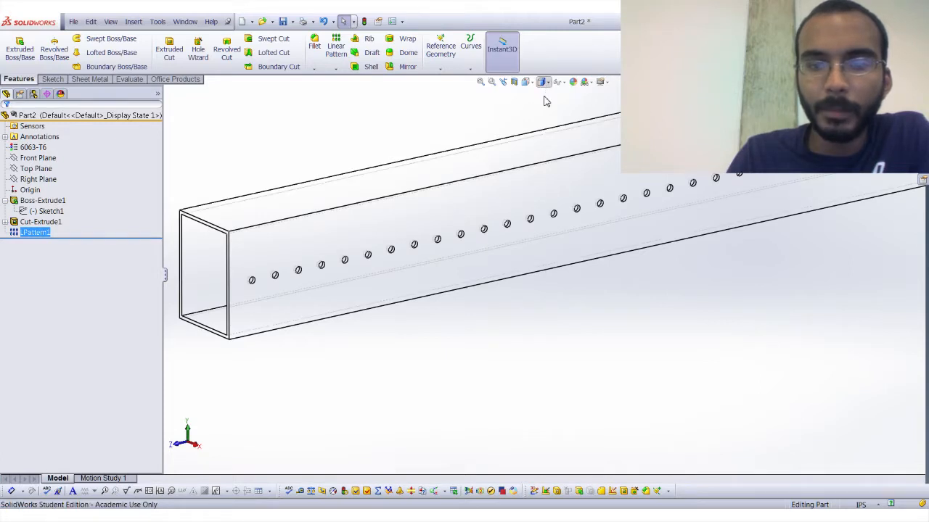
pyautogui.click(506, 121)
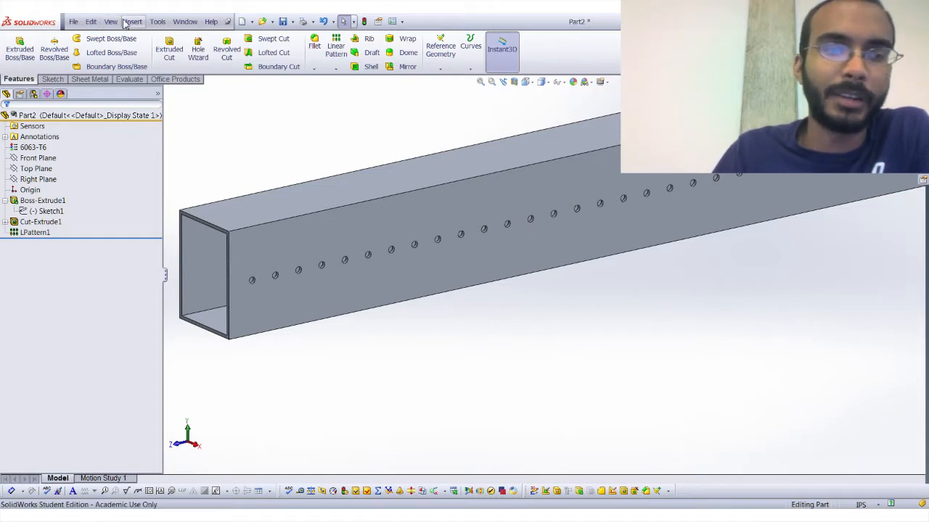
# Change the tube's satin finish aluminum appearance to a purple colour with red 116 and green 0.
pyautogui.click(573, 83)
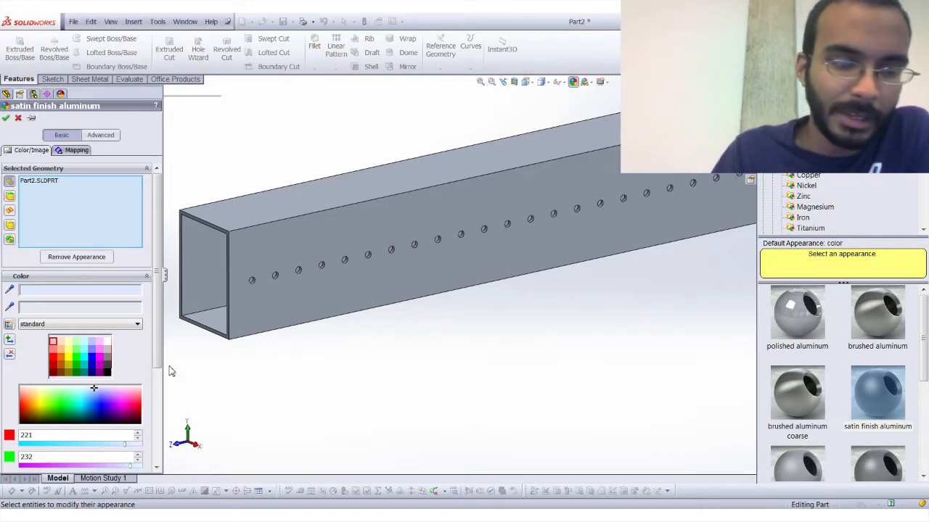
pyautogui.click(133, 405)
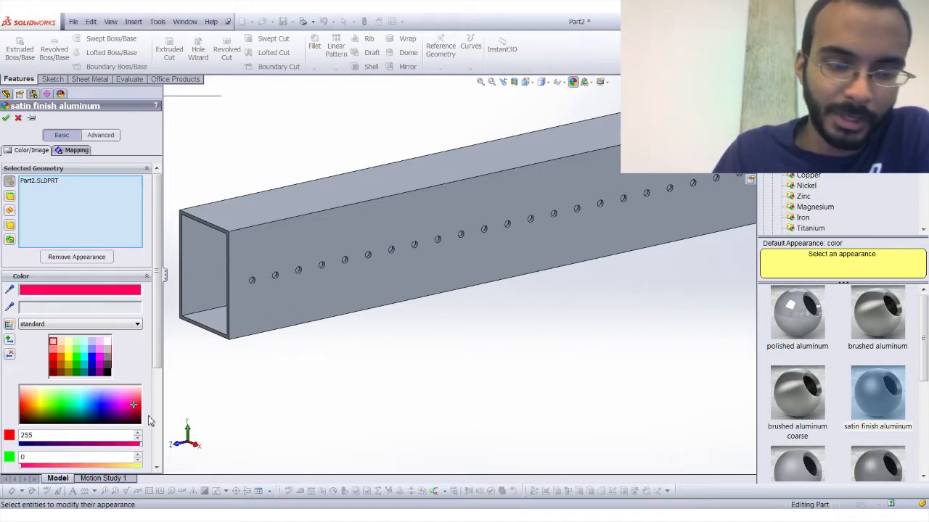
pyautogui.moveTo(132, 410); pyautogui.dragTo(109, 406)
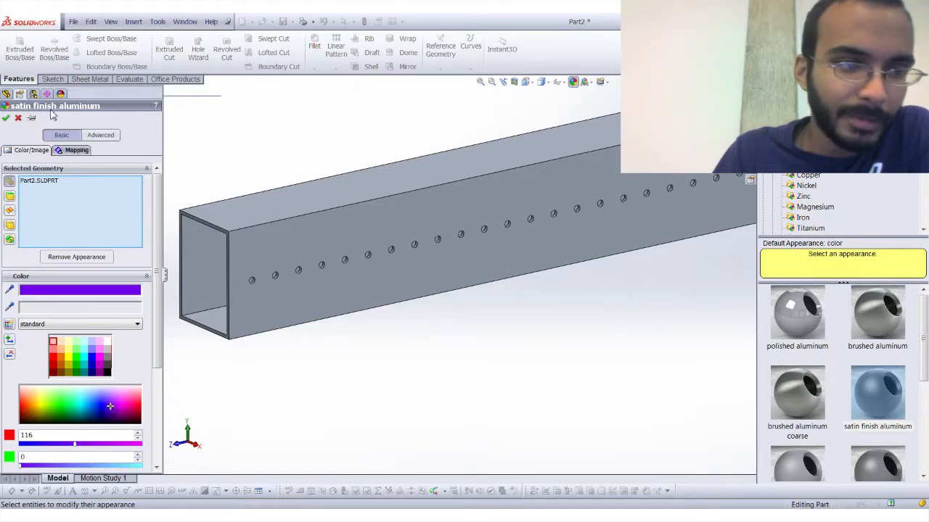
pyautogui.click(6, 117)
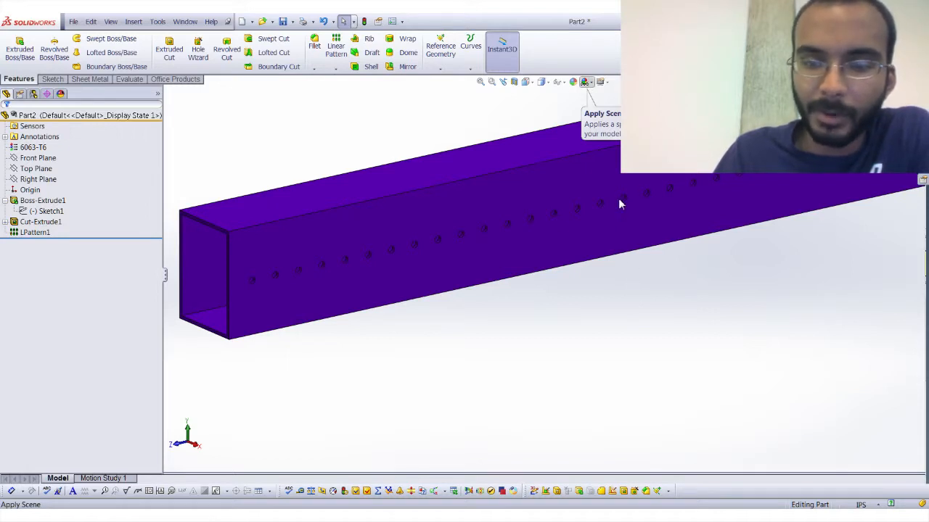
# Apply a scene with a plain white background to the part and check the view settings with the whole tube in view.
pyautogui.click(586, 82)
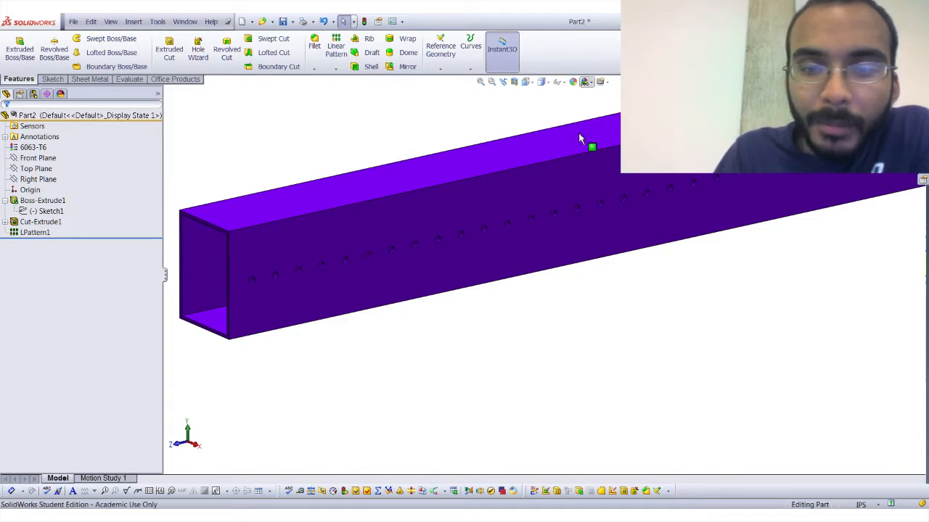
pyautogui.click(589, 84)
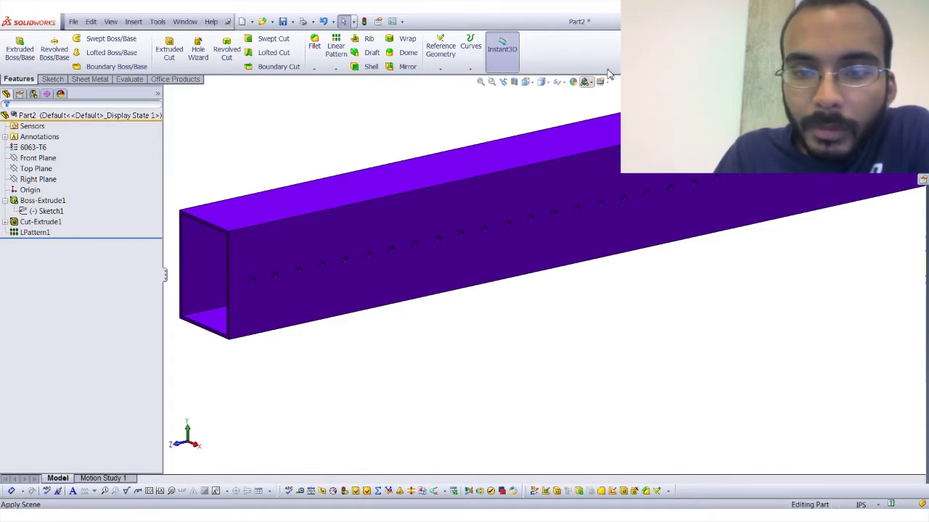
pyautogui.press('f')
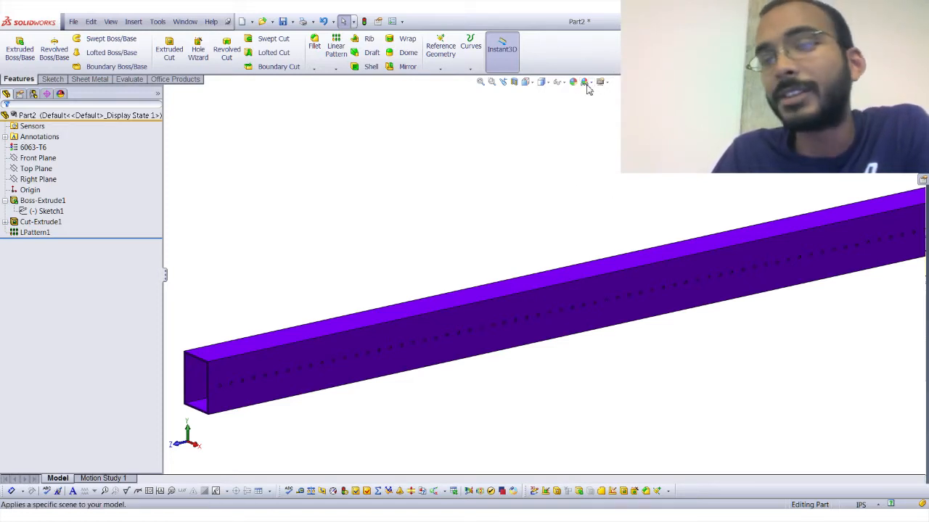
pyautogui.scroll(1, 609, 86)
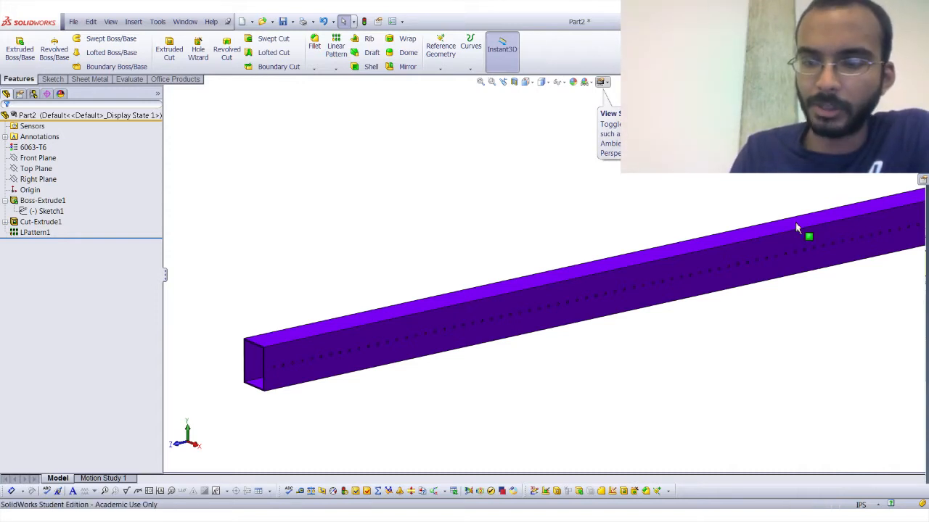
pyautogui.scroll(2, 795, 224)
pyautogui.moveTo(744, 204); pyautogui.dragTo(770, 187, button='middle')
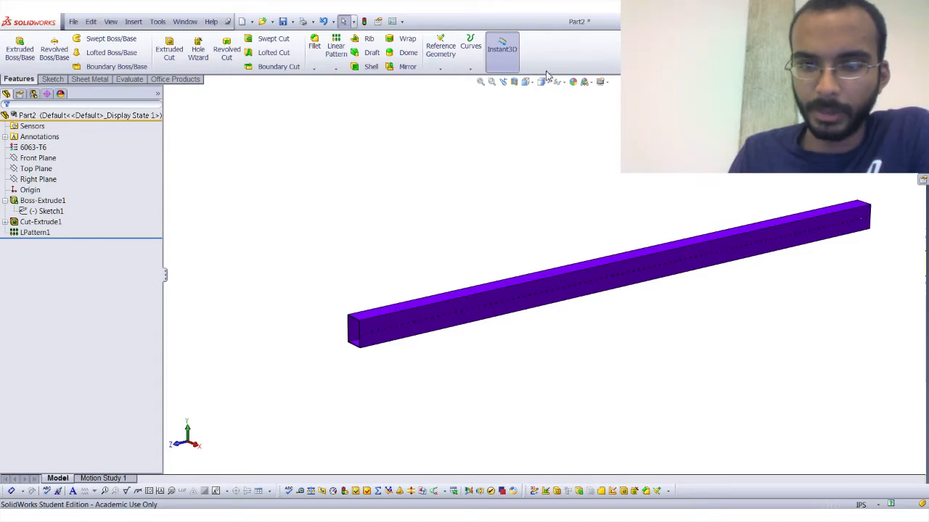
pyautogui.click(604, 82)
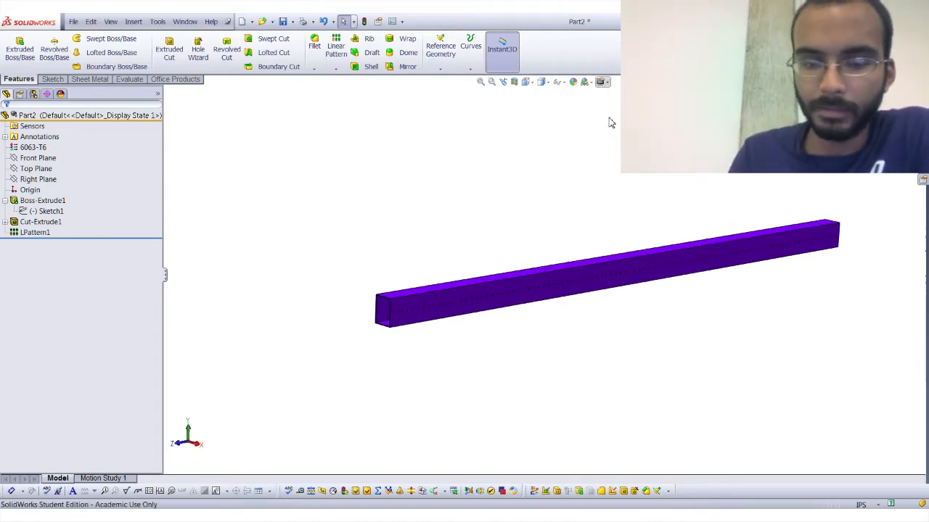
pyautogui.scroll(-2, 632, 174)
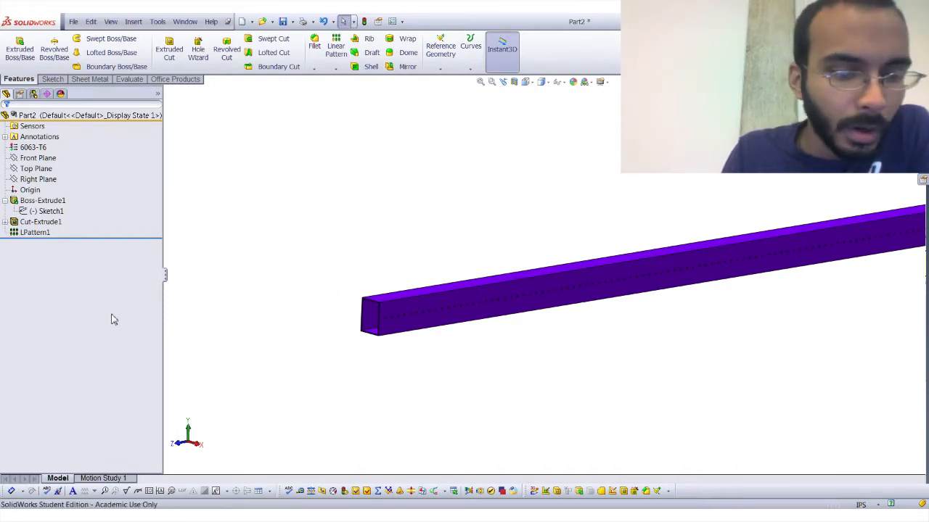
# Remove the purple colour from the whole part so the tube is grey.
pyautogui.click(573, 82)
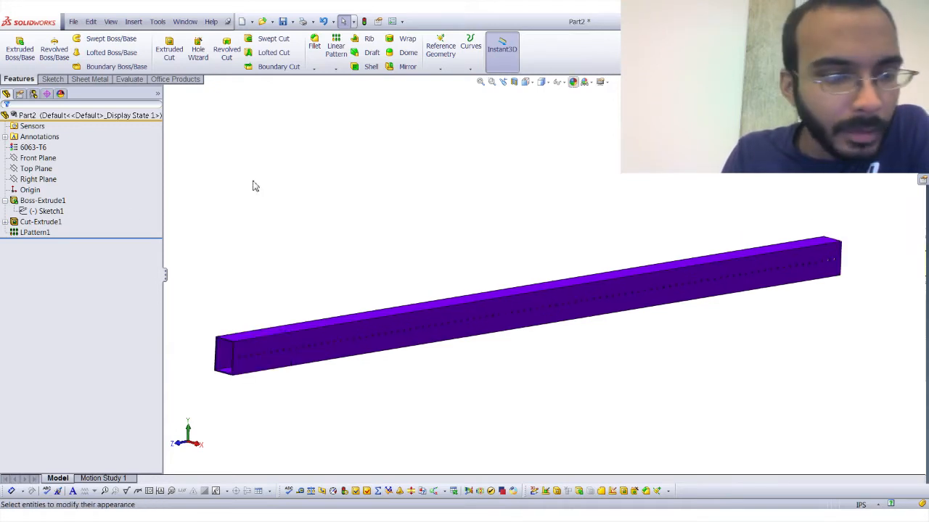
pyautogui.click(6, 118)
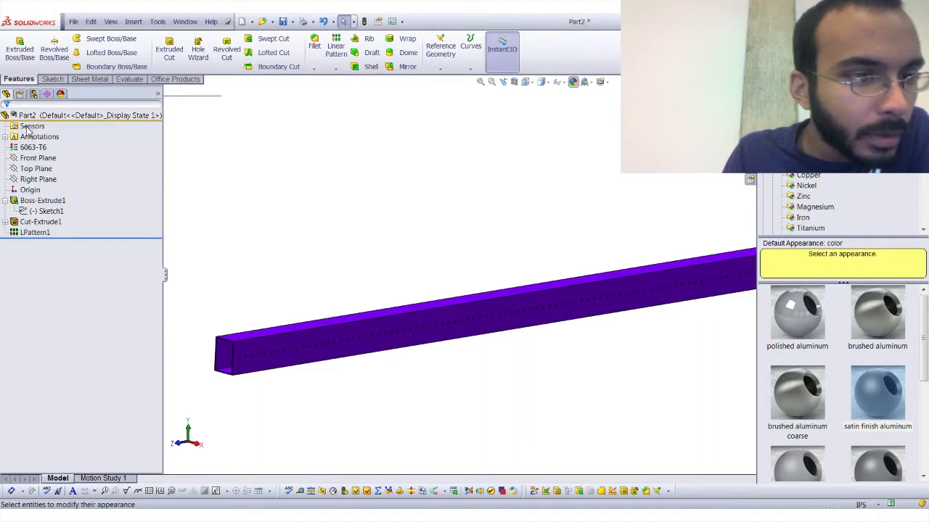
pyautogui.click(58, 118)
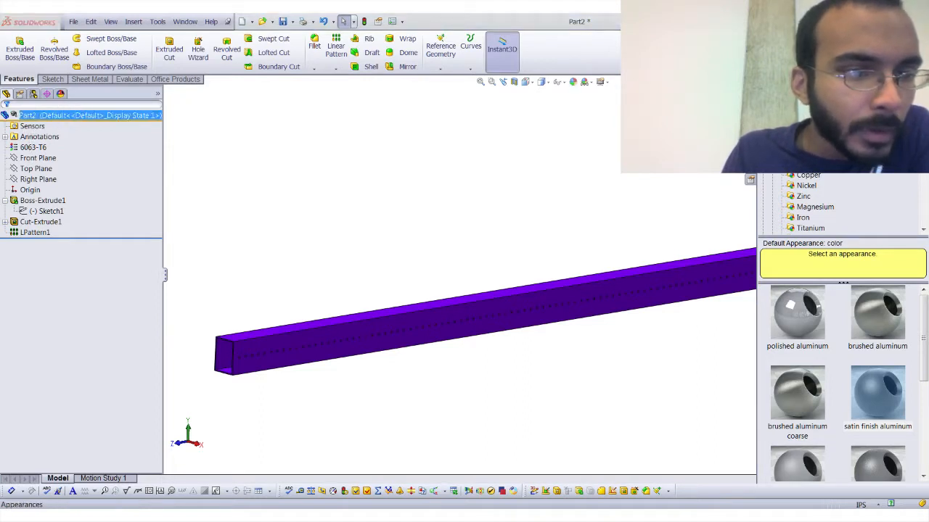
pyautogui.click(245, 291)
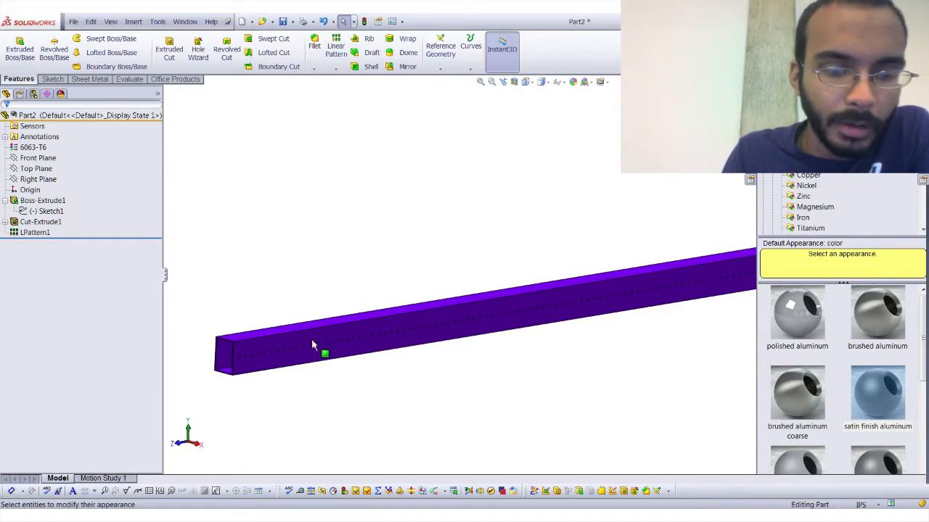
pyautogui.click(66, 118)
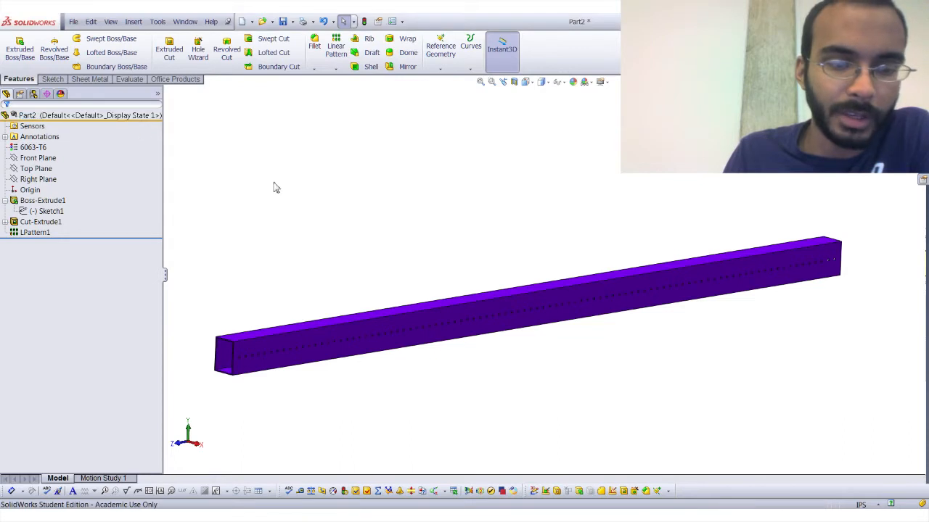
pyautogui.click(336, 256)
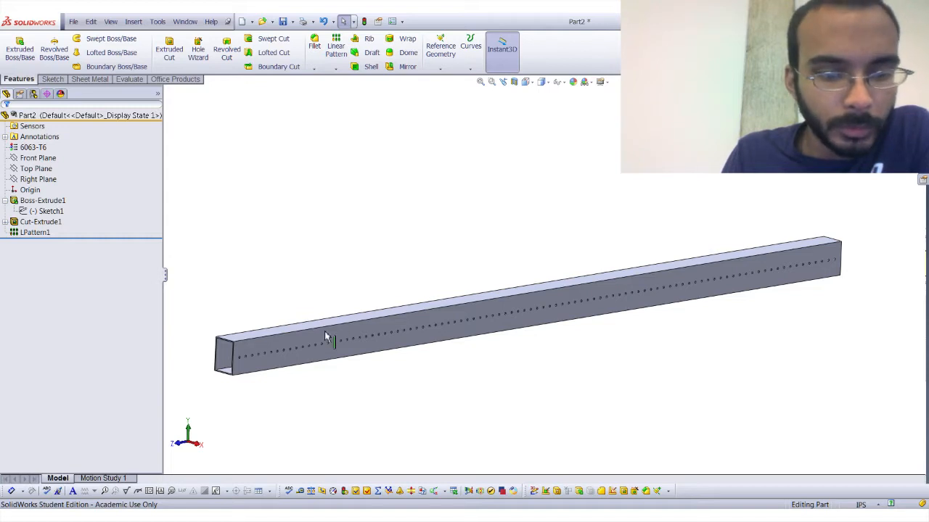
# Start a fillet on the tube and select the open end's upper edge and the two long upper edges.
pyautogui.moveTo(618, 312); pyautogui.dragTo(446, 290, button='middle')
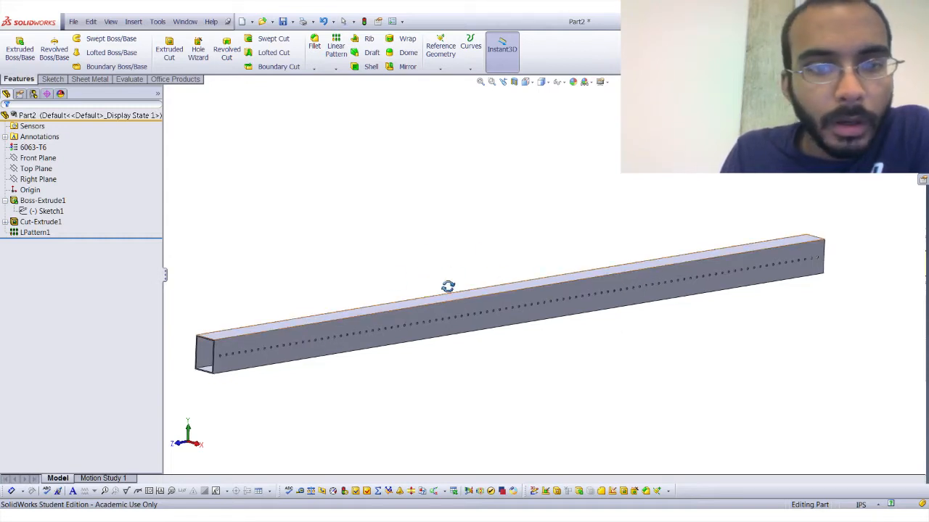
pyautogui.press('Escape')
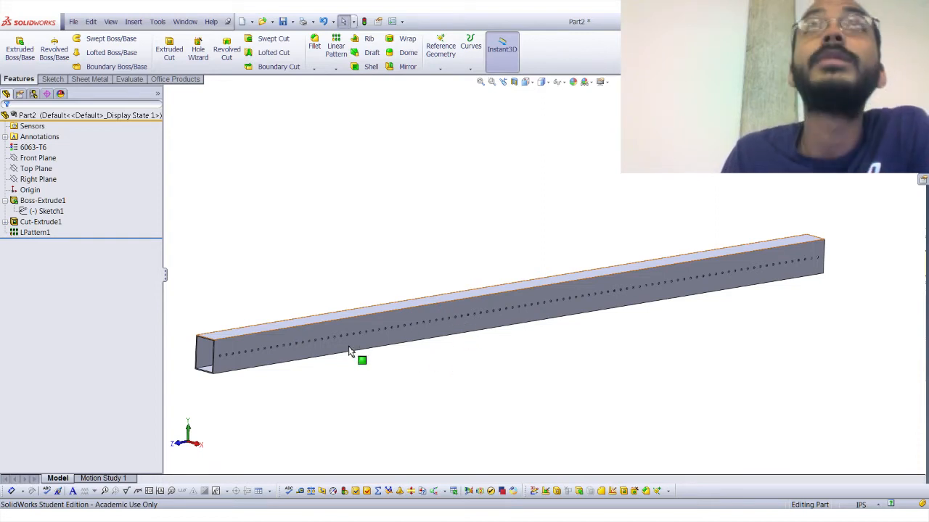
pyautogui.hotkey('ctrl', '7')
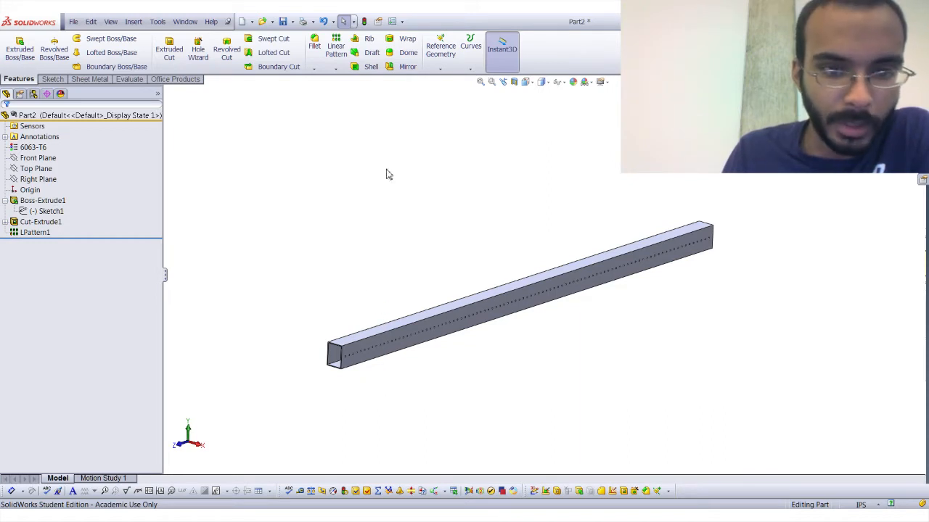
pyautogui.click(314, 48)
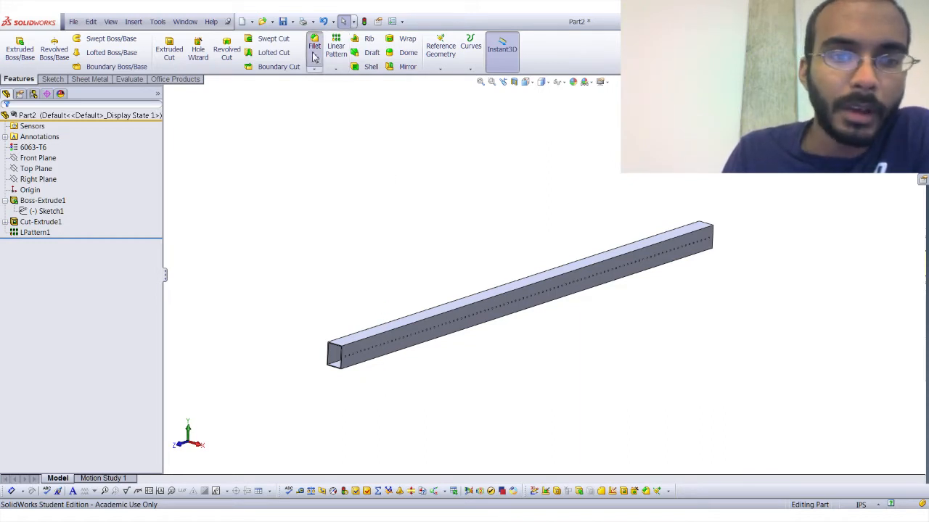
pyautogui.scroll(-5, 324, 306)
pyautogui.click(322, 301)
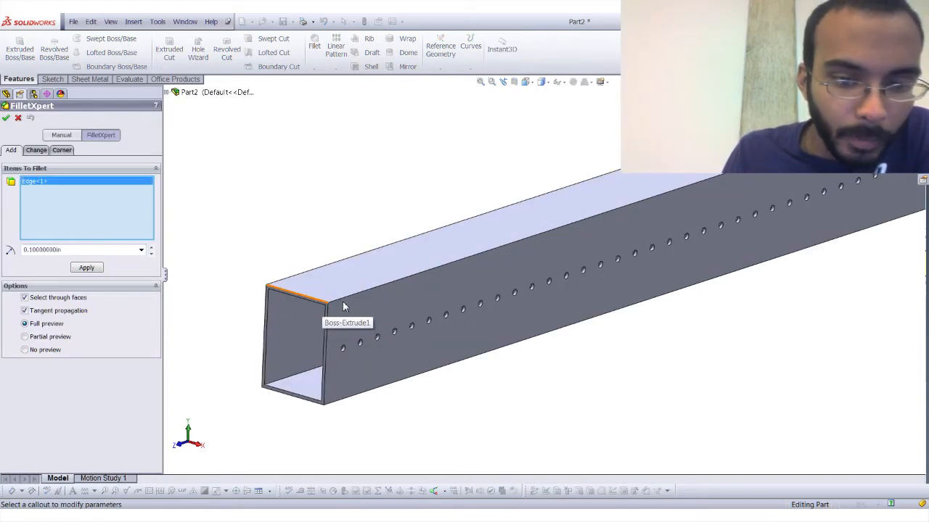
pyautogui.click(346, 303)
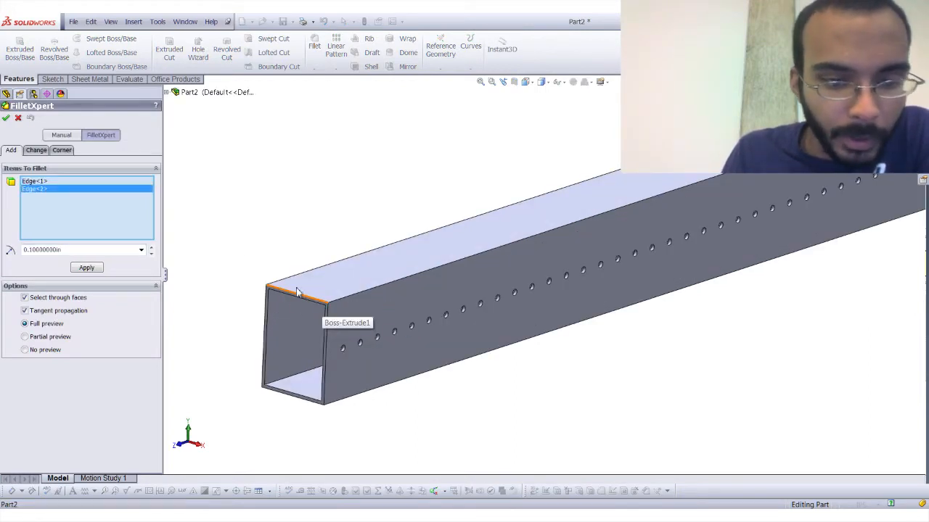
pyautogui.scroll(-5, 348, 283)
pyautogui.click(357, 308)
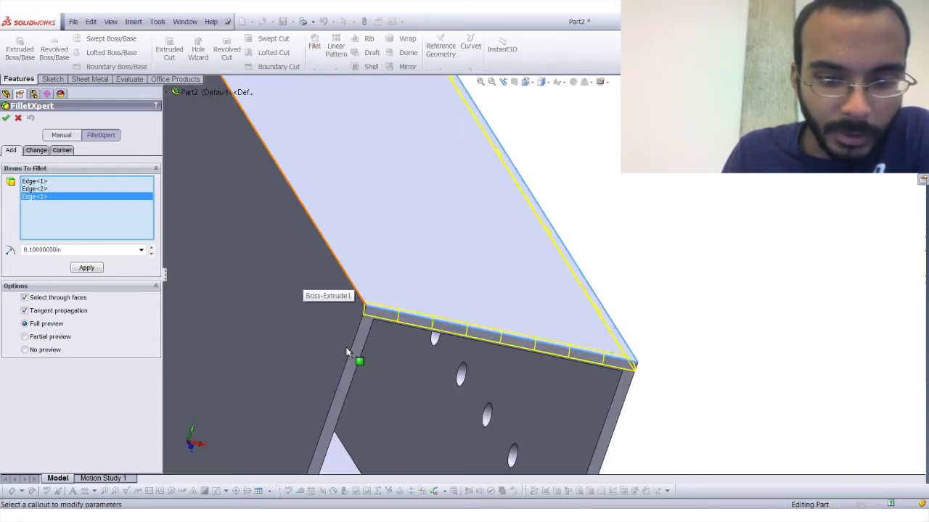
# Add three of the tube's faces to the fillet selection and apply the fillet with a 0.1 in radius.
pyautogui.scroll(3, 349, 354)
pyautogui.click(347, 349)
pyautogui.moveTo(347, 350); pyautogui.dragTo(530, 360, button='middle')
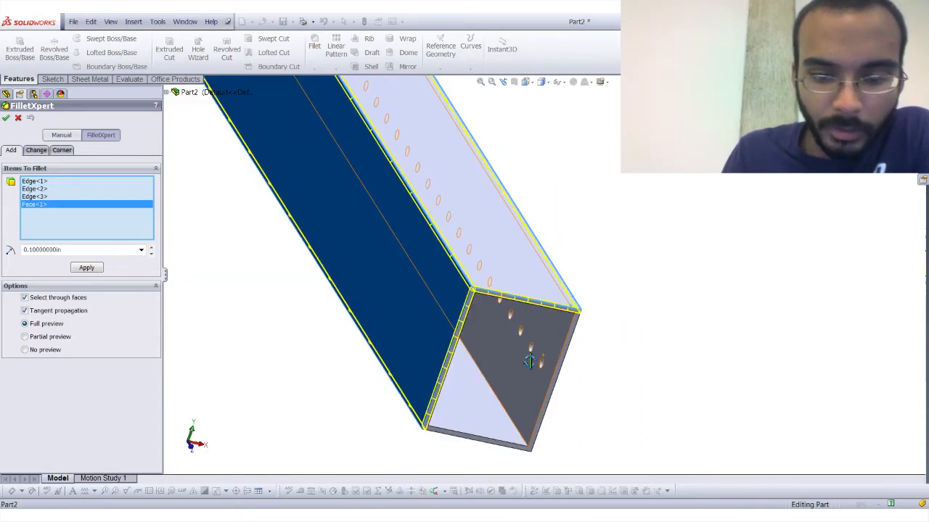
pyautogui.moveTo(531, 427); pyautogui.dragTo(545, 423, button='middle')
pyautogui.click(544, 423)
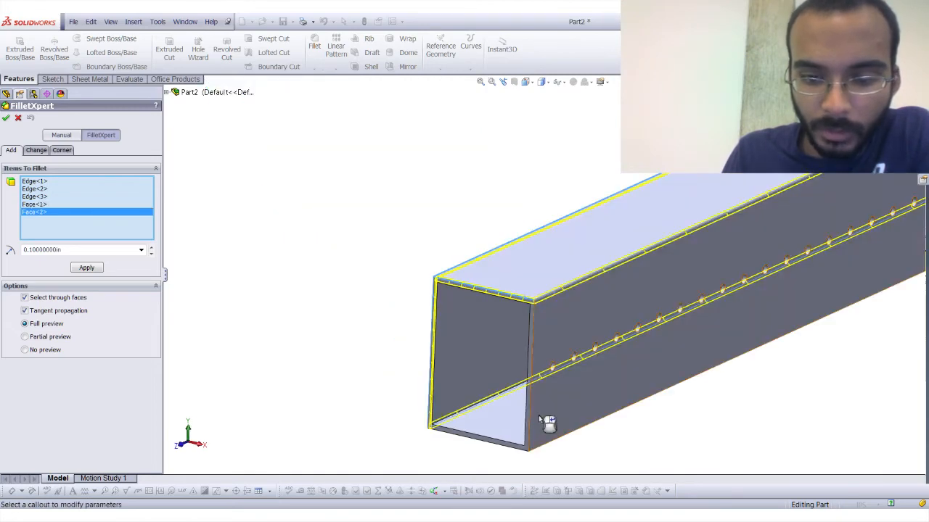
pyautogui.moveTo(521, 466); pyautogui.dragTo(514, 459, button='middle')
pyautogui.click(514, 459)
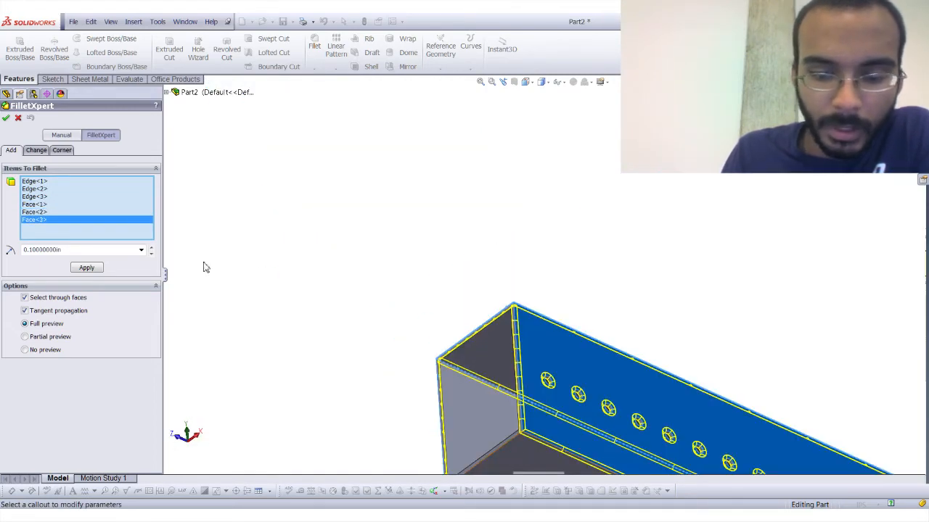
pyautogui.click(7, 119)
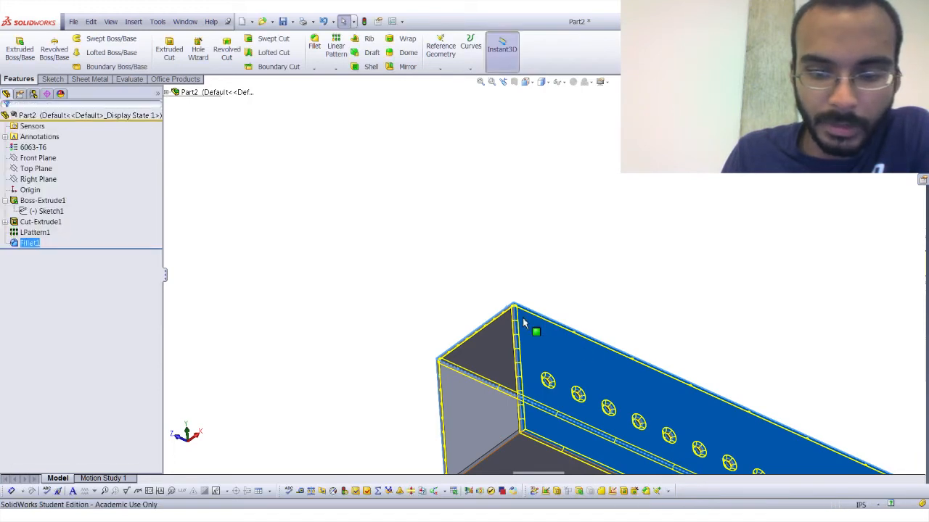
# Inspect the rounded edges and corners at the tube's end and delete the fillet feature from the part.
pyautogui.moveTo(551, 332); pyautogui.dragTo(563, 417, button='middle')
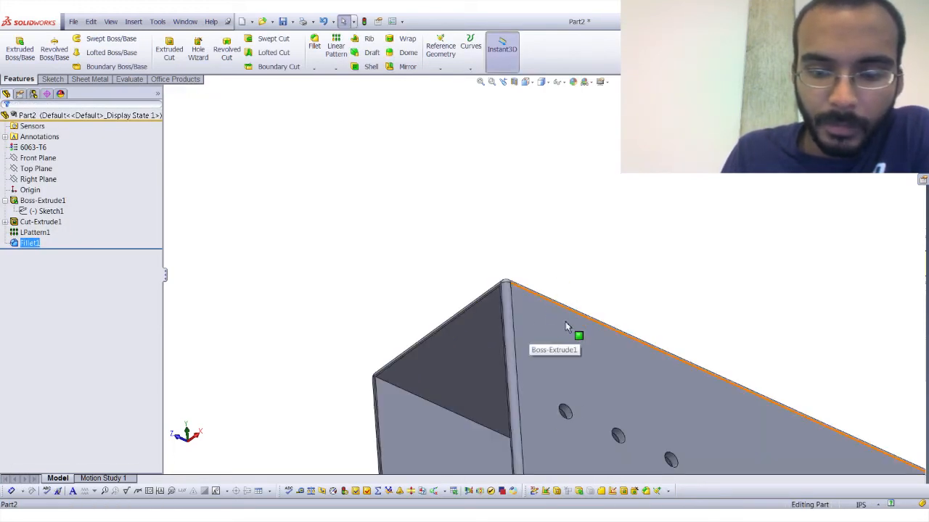
pyautogui.moveTo(563, 325); pyautogui.dragTo(535, 401, button='middle')
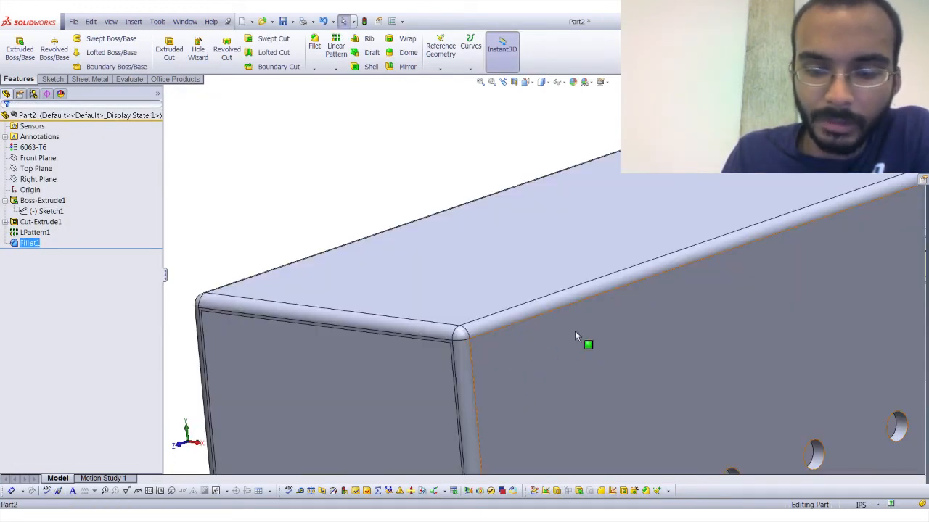
pyautogui.moveTo(419, 274); pyautogui.dragTo(481, 234, button='middle')
pyautogui.moveTo(569, 161); pyautogui.dragTo(556, 152, button='middle')
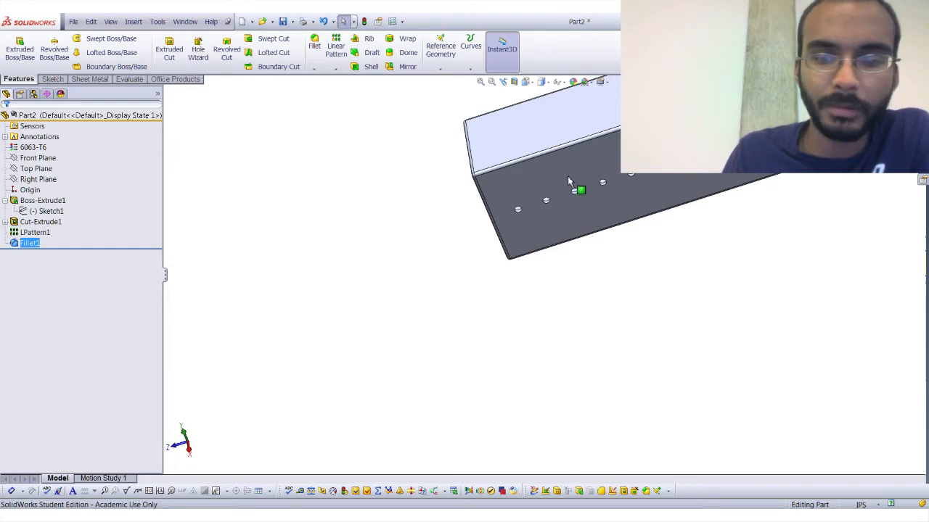
pyautogui.rightClick(22, 246)
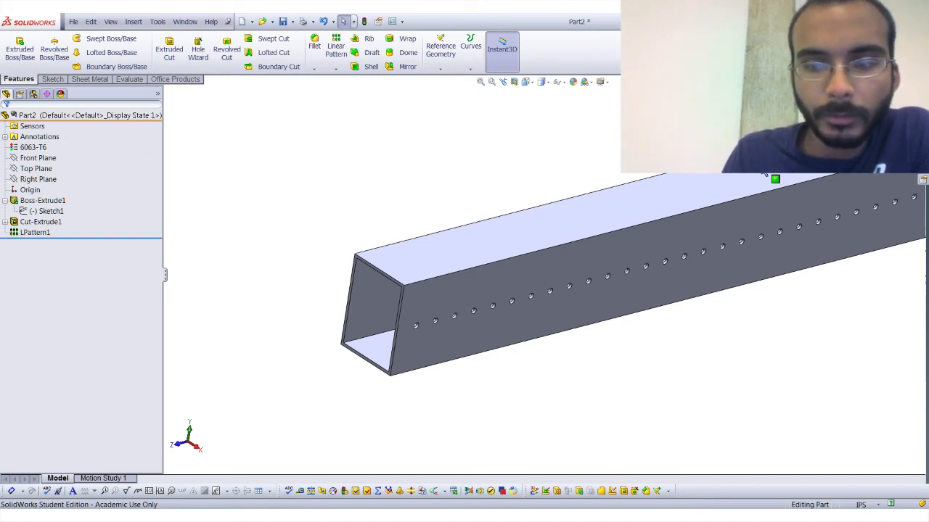
# Select all of the tube's geometry with the whole part in view.
pyautogui.press('f')
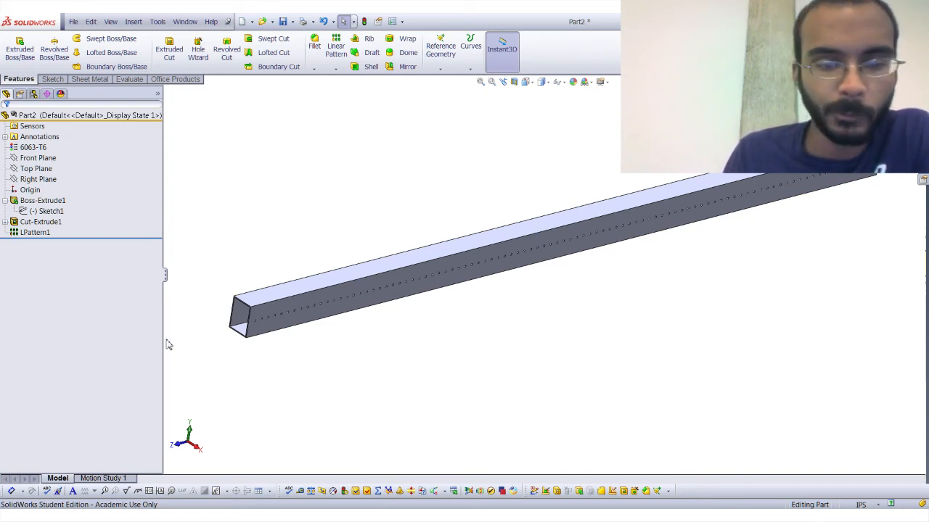
pyautogui.hotkey('ctrl', 'a')
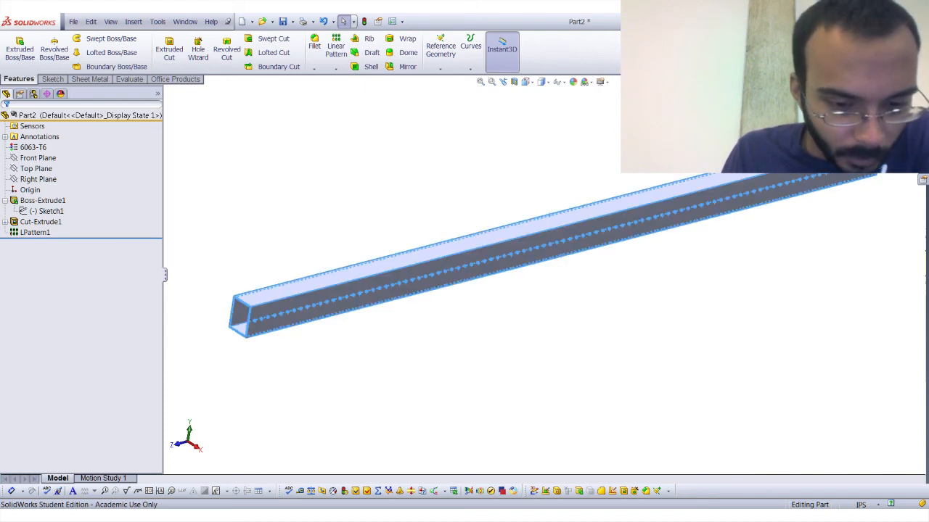